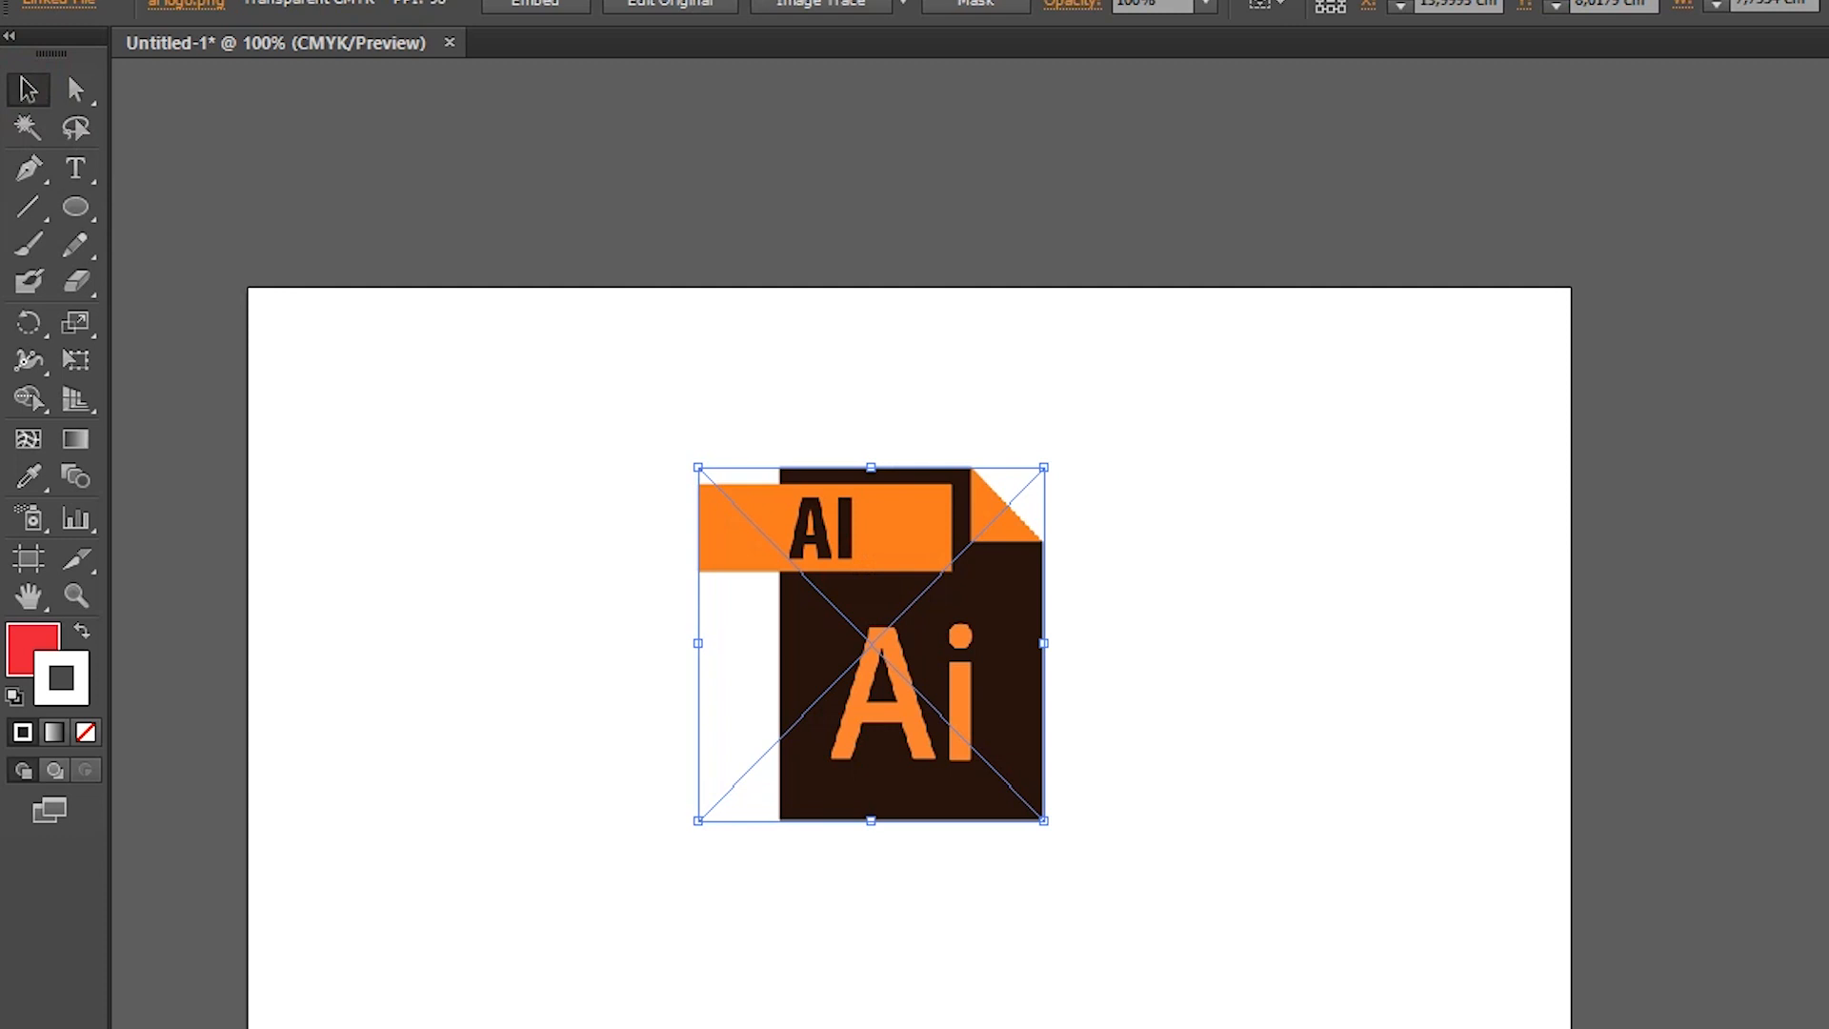
# - Move the placed Ai logo slightly across the artboard and scale it down a little proportionally, leaving it deselected
pyautogui.click(883, 617)
pyautogui.moveTo(920, 646)
pyautogui.mouseDown()
pyautogui.moveTo(745, 553)
pyautogui.moveTo(782, 565)
pyautogui.moveTo(928, 490)
pyautogui.moveTo(768, 726)
pyautogui.moveTo(611, 774)
pyautogui.moveTo(547, 715)
pyautogui.moveTo(556, 491)
pyautogui.moveTo(825, 583)
pyautogui.moveTo(1241, 500)
pyautogui.moveTo(1271, 568)
pyautogui.moveTo(1227, 811)
pyautogui.moveTo(956, 650)
pyautogui.mouseUp()
pyautogui.moveTo(942, 767); pyautogui.dragTo(849, 602)
pyautogui.moveTo(868, 530); pyautogui.dragTo(836, 616)
pyautogui.moveTo(1004, 806)
pyautogui.mouseDown()
pyautogui.moveTo(1251, 1028)
pyautogui.moveTo(1336, 1027)
pyautogui.moveTo(1184, 992)
pyautogui.moveTo(987, 787)
pyautogui.mouseUp()
pyautogui.click(1105, 624)
pyautogui.click(705, 543)
pyautogui.click(1228, 523)
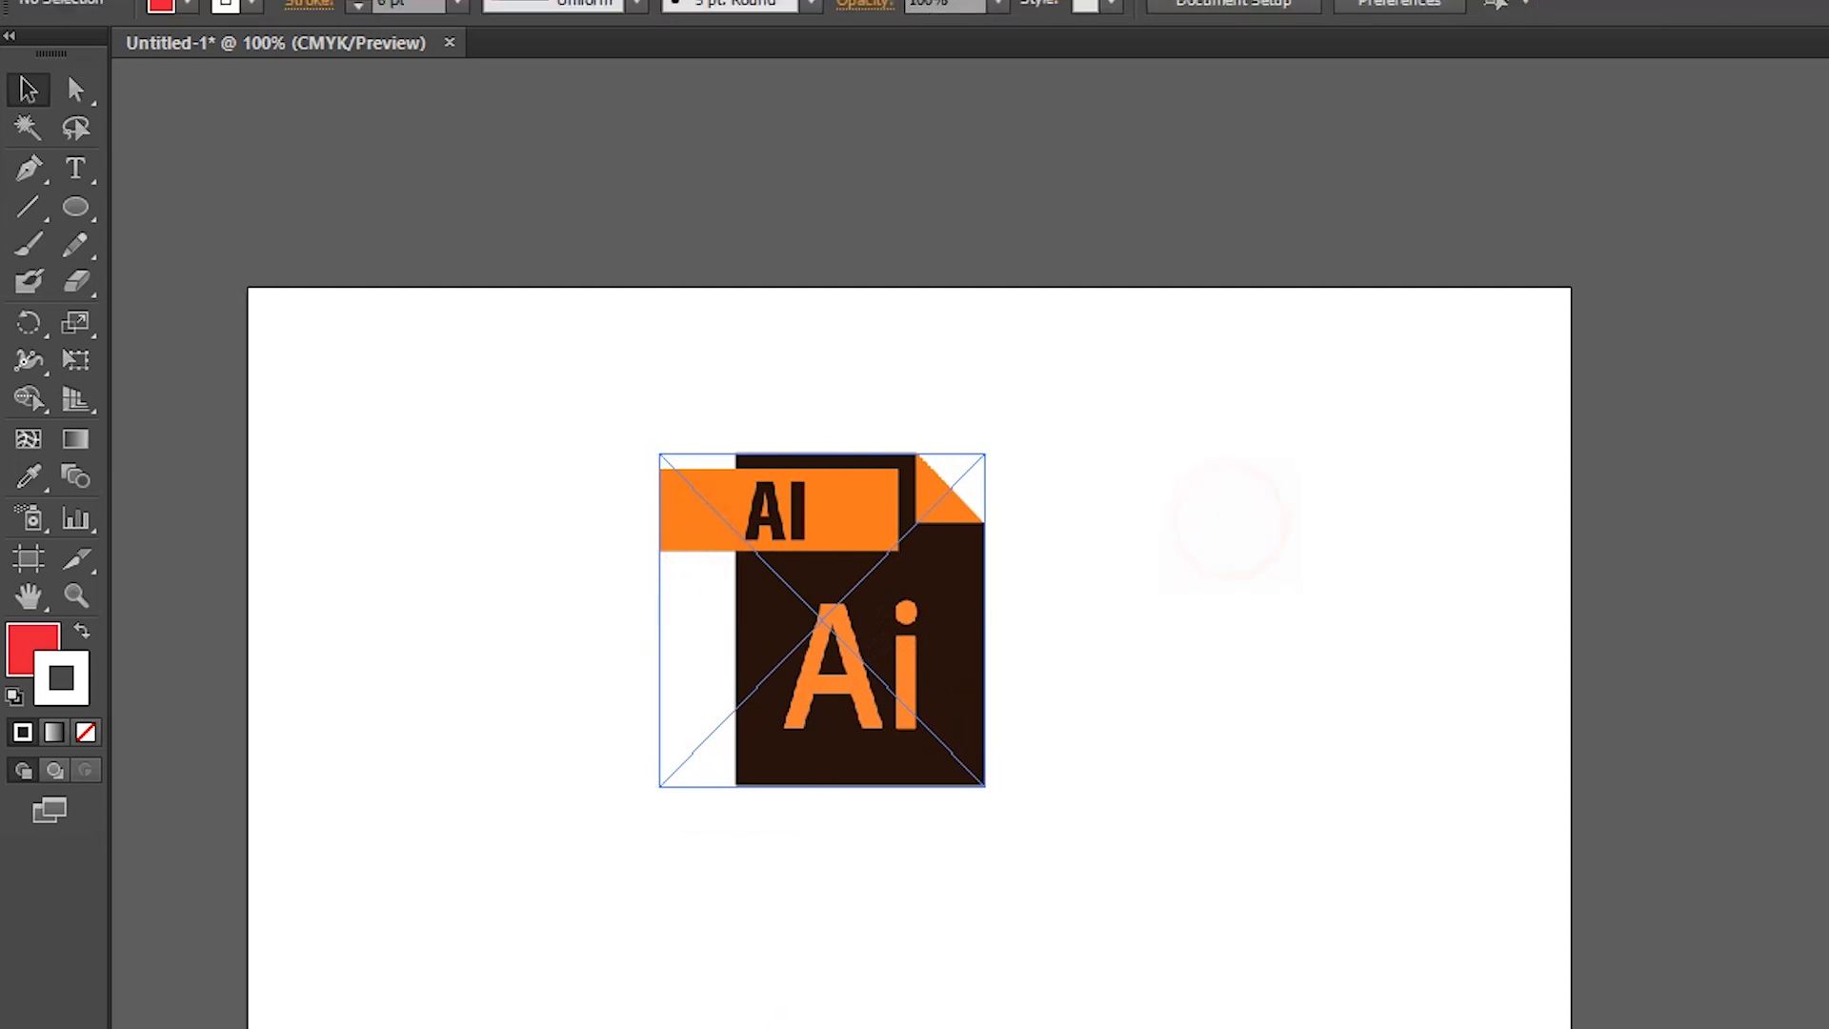
pyautogui.moveTo(842, 552); pyautogui.dragTo(843, 561)
pyautogui.click(1082, 510)
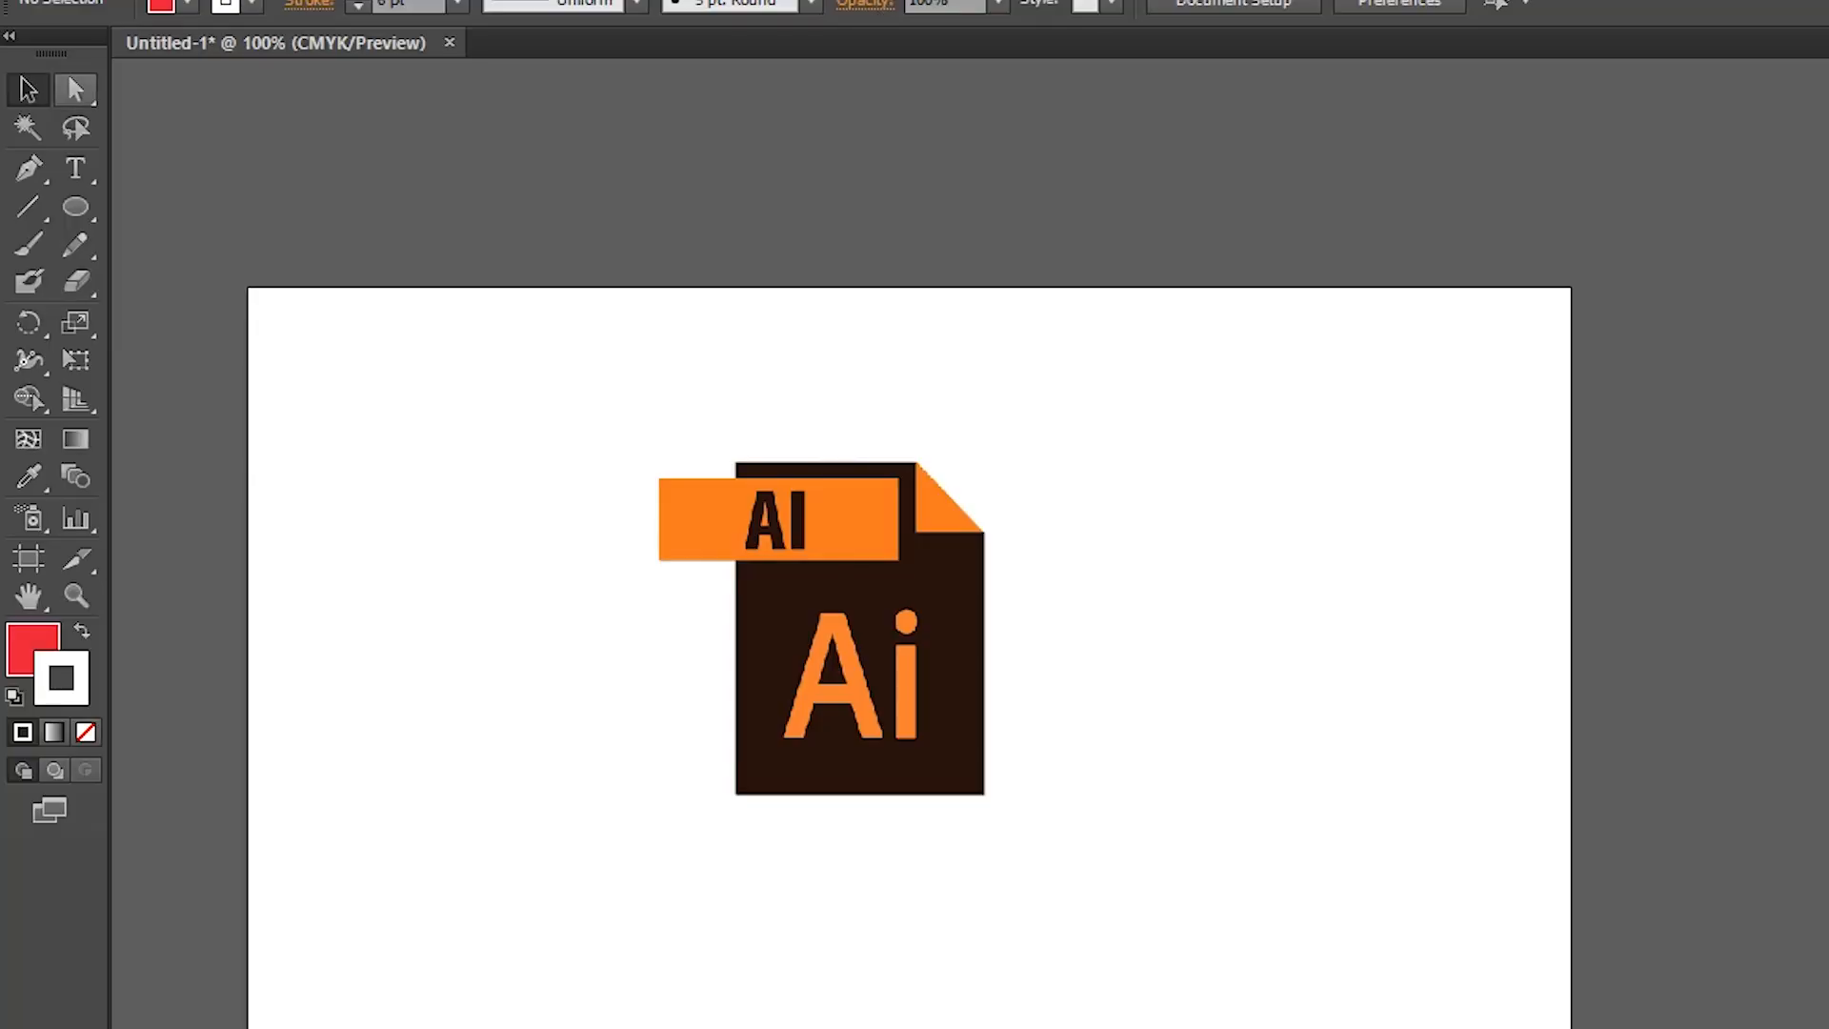
# - Draw two squares about 4.7 cm wide beside the logo, one above the other, with the Rectangle tool
pyautogui.moveTo(75, 207); pyautogui.dragTo(163, 213)
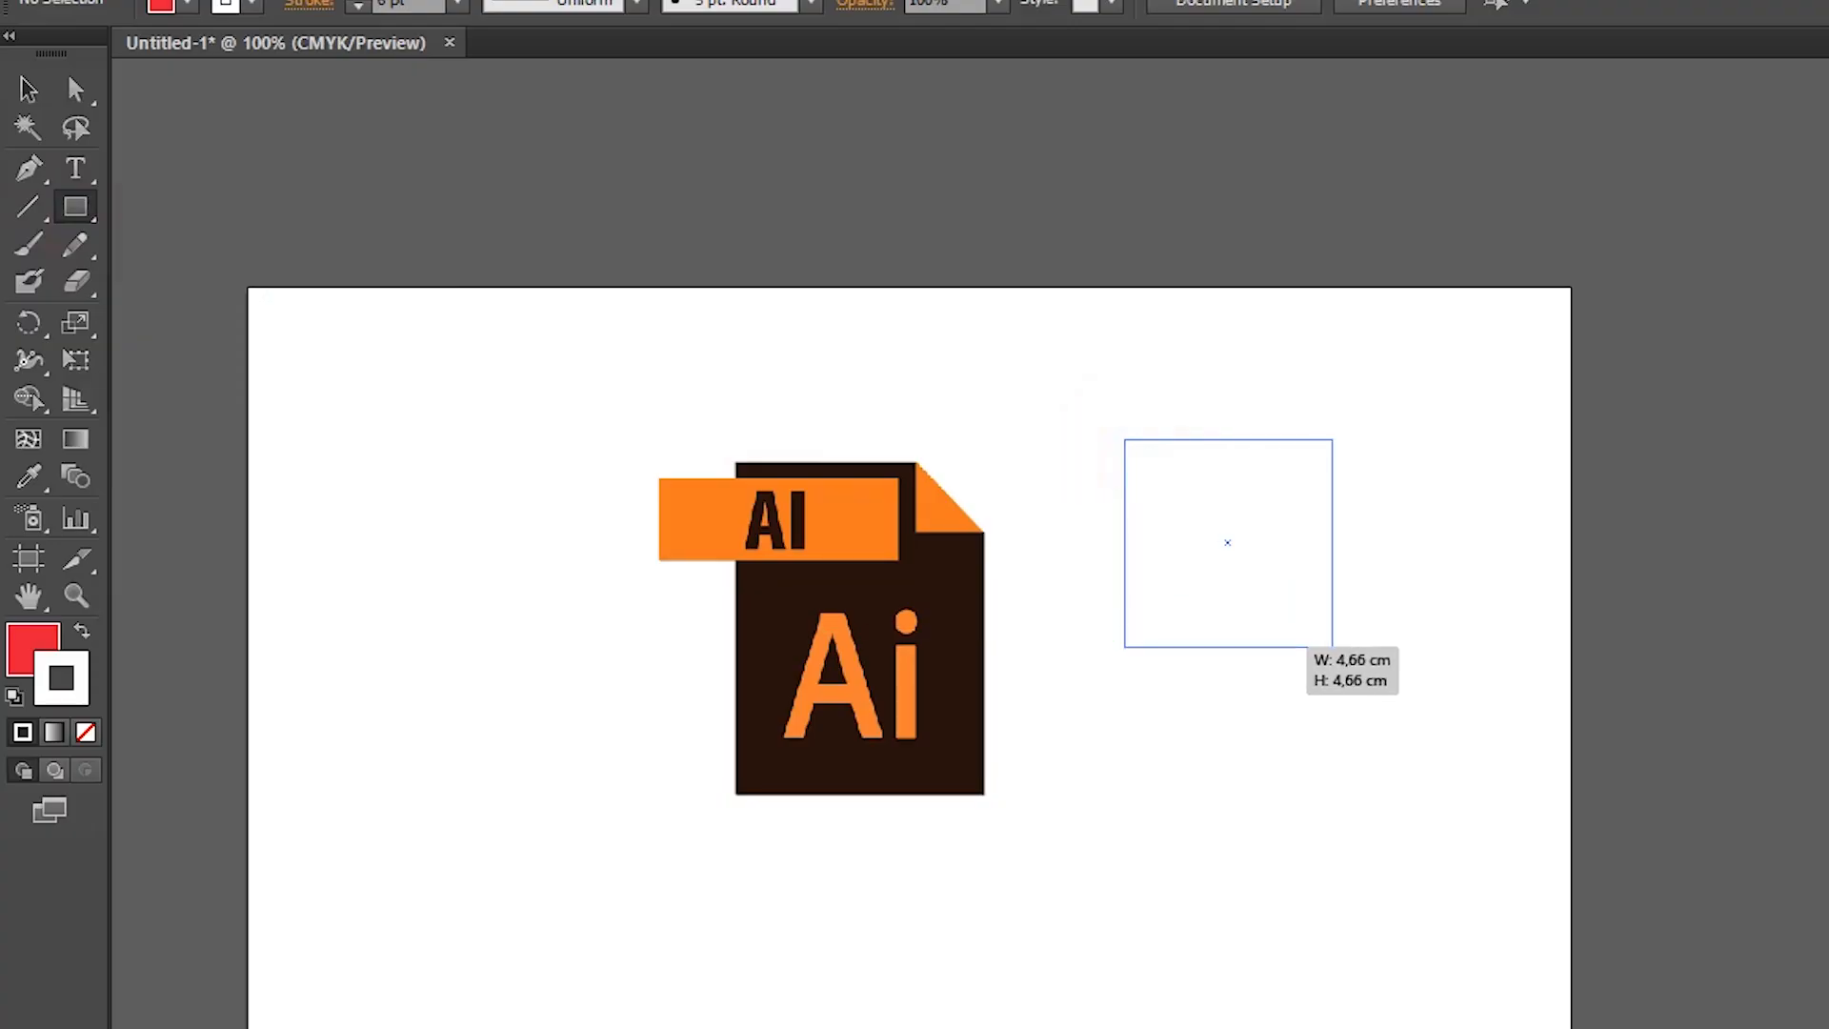
pyautogui.moveTo(1332, 647); pyautogui.dragTo(1331, 647)
pyautogui.moveTo(1229, 757); pyautogui.dragTo(1229, 759)
pyautogui.moveTo(1136, 902); pyautogui.dragTo(1109, 929)
# - Select both red squares, remove their stroke and deselect them
pyautogui.click(28, 89)
pyautogui.moveTo(1387, 369); pyautogui.dragTo(1168, 951)
pyautogui.click(85, 731)
pyautogui.click(420, 463)
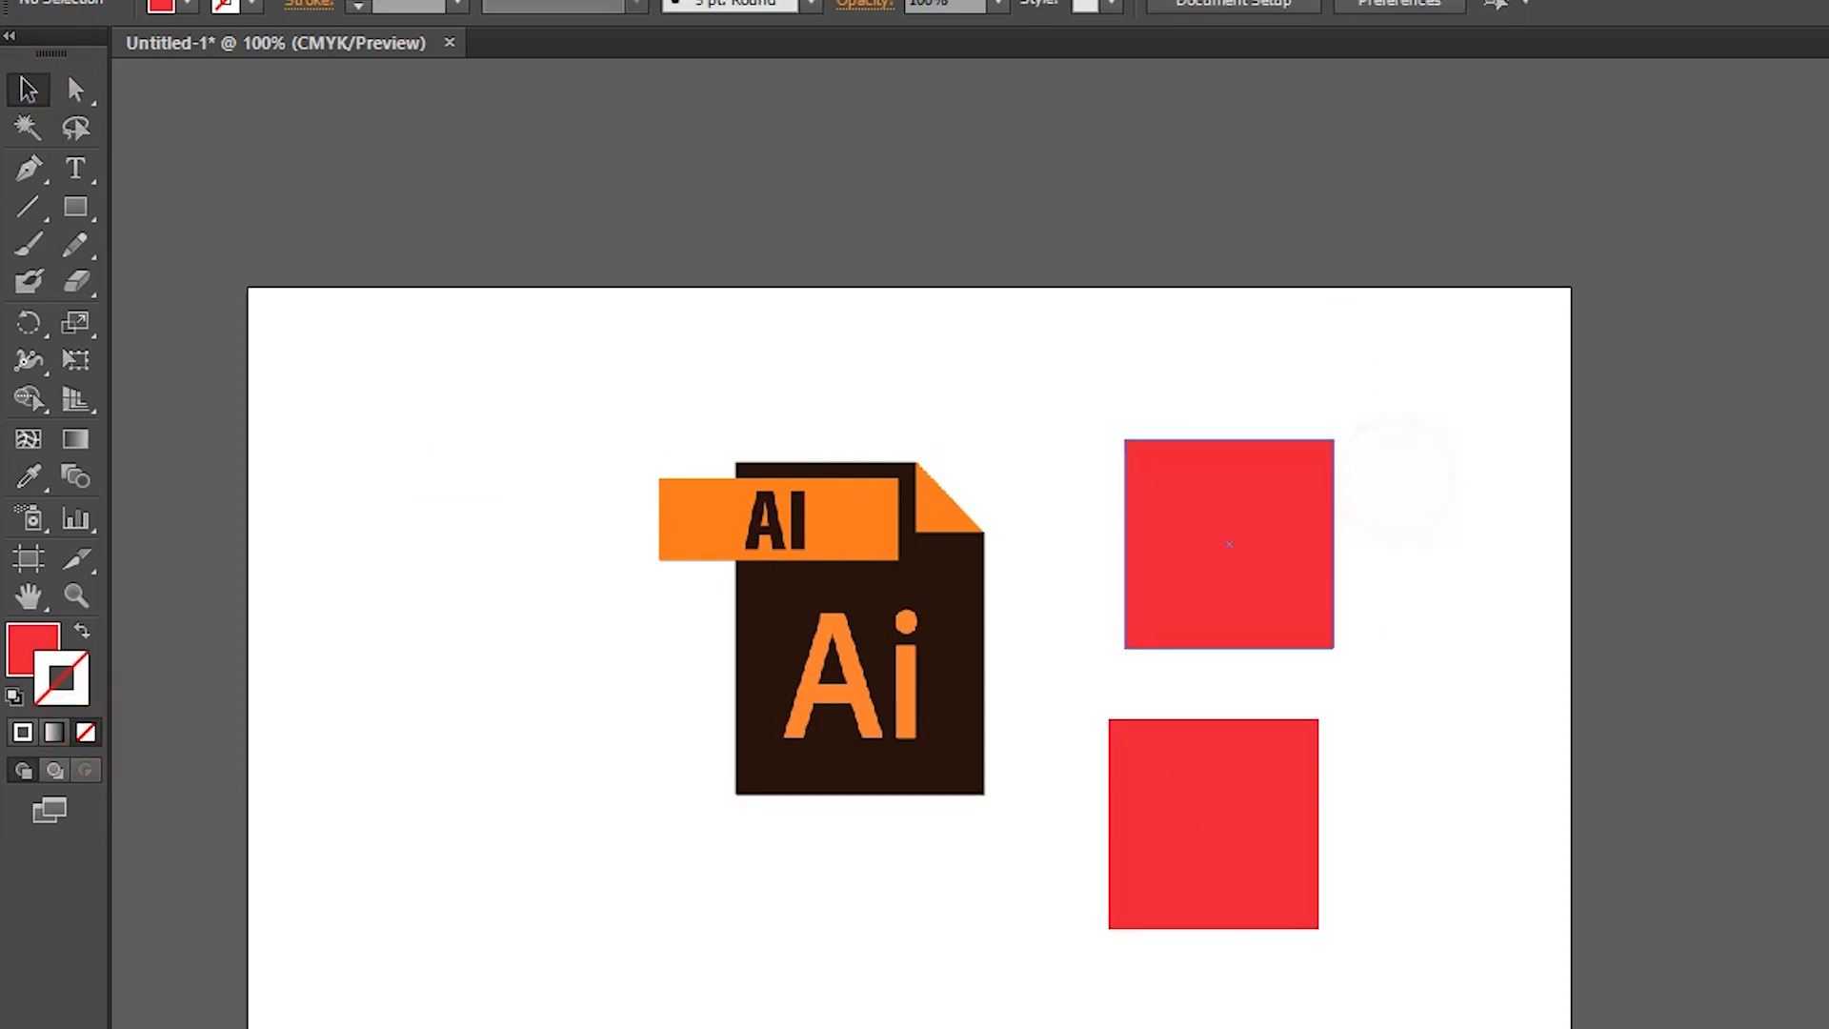
# - Move the upper square in line above the lower one and scale it down proportionally to less than half size
pyautogui.moveTo(1267, 562)
pyautogui.mouseDown()
pyautogui.moveTo(1200, 516)
pyautogui.moveTo(1344, 516)
pyautogui.moveTo(1158, 439)
pyautogui.moveTo(1218, 517)
pyautogui.mouseUp()
pyautogui.click(25, 88)
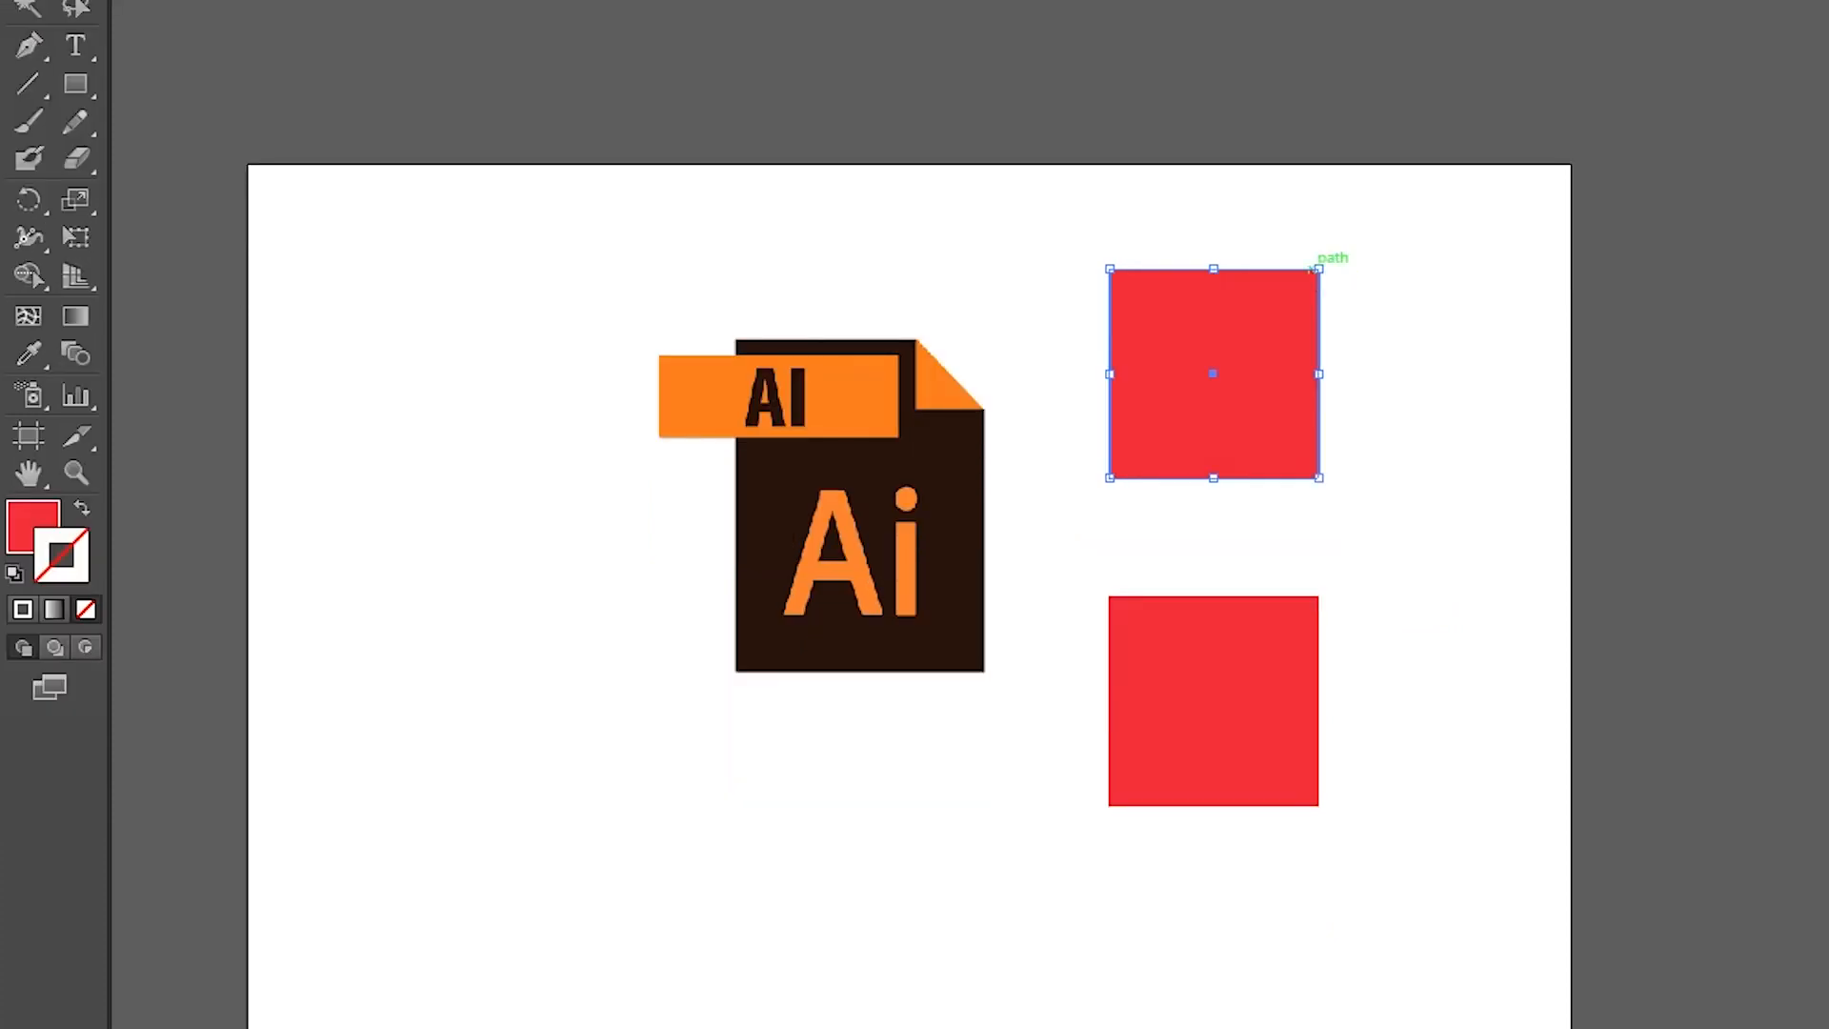
pyautogui.click(1316, 268)
pyautogui.moveTo(1318, 269); pyautogui.dragTo(1253, 334)
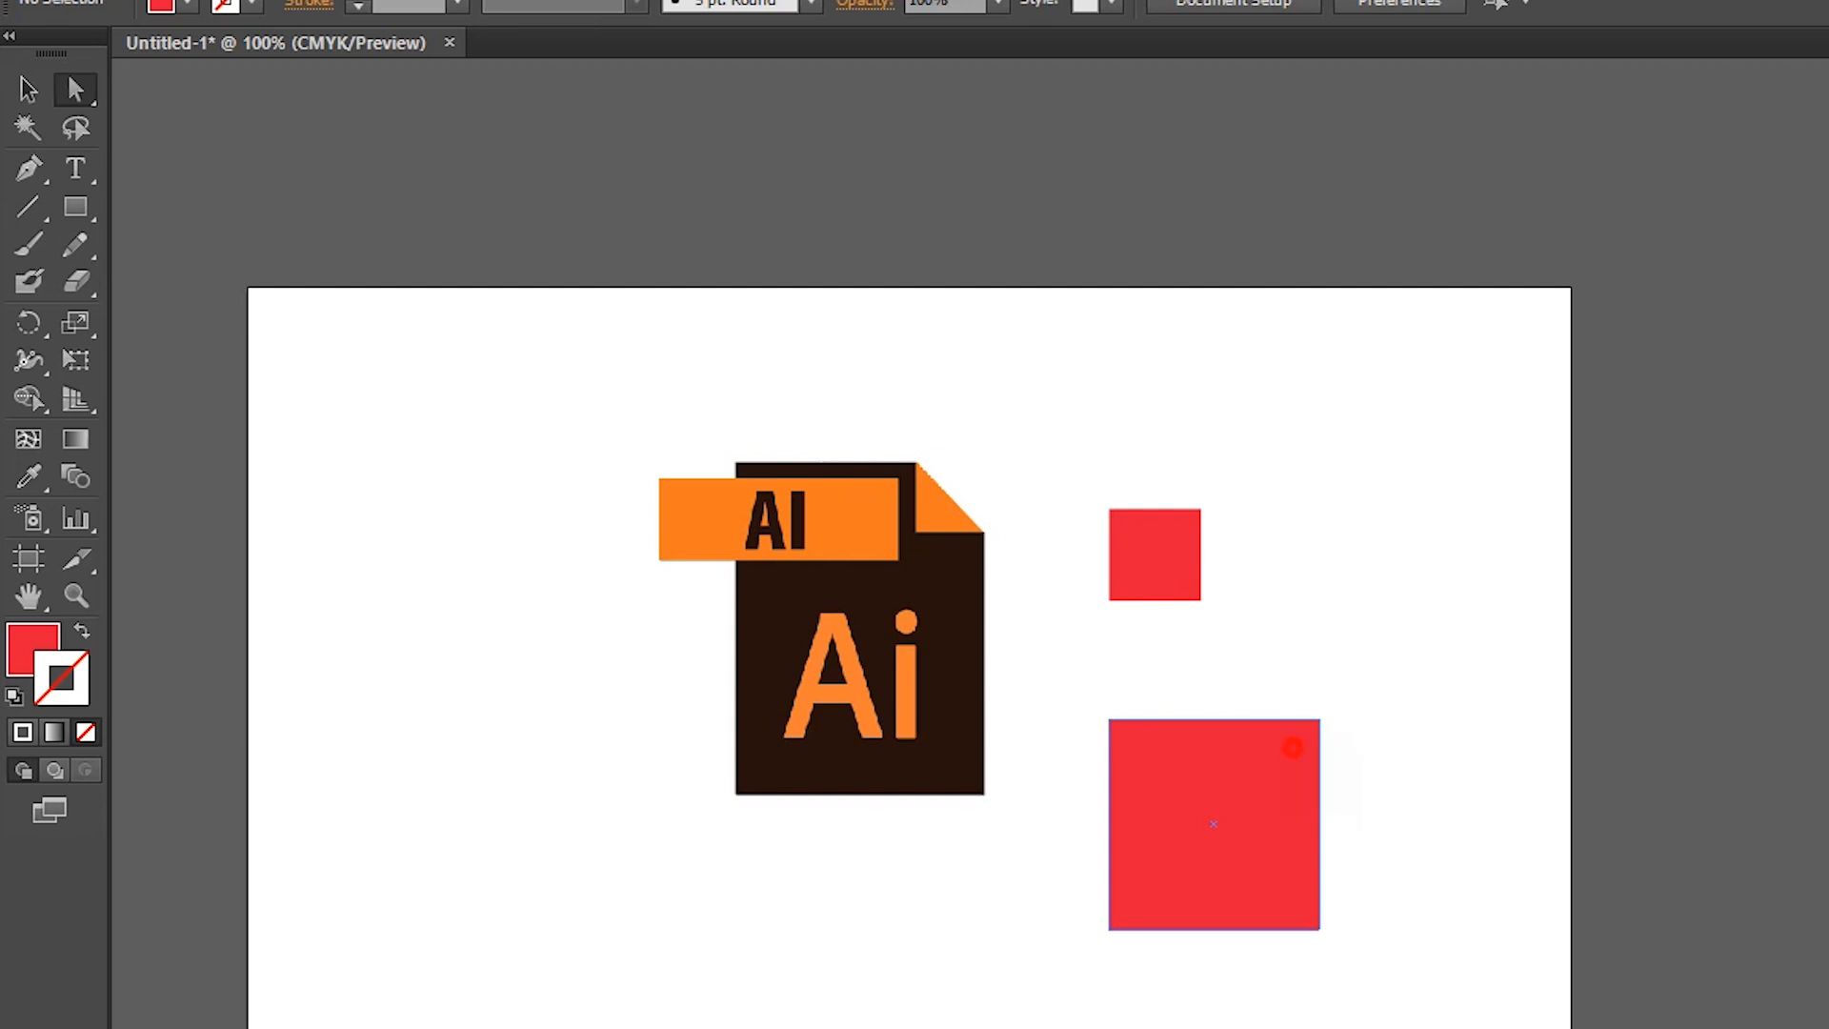
# - Reshape the lower square into an arrowhead by pulling its upper-right anchor outward and its lower-left anchor inward with Direct Selection
pyautogui.click(1292, 747)
pyautogui.click(1318, 717)
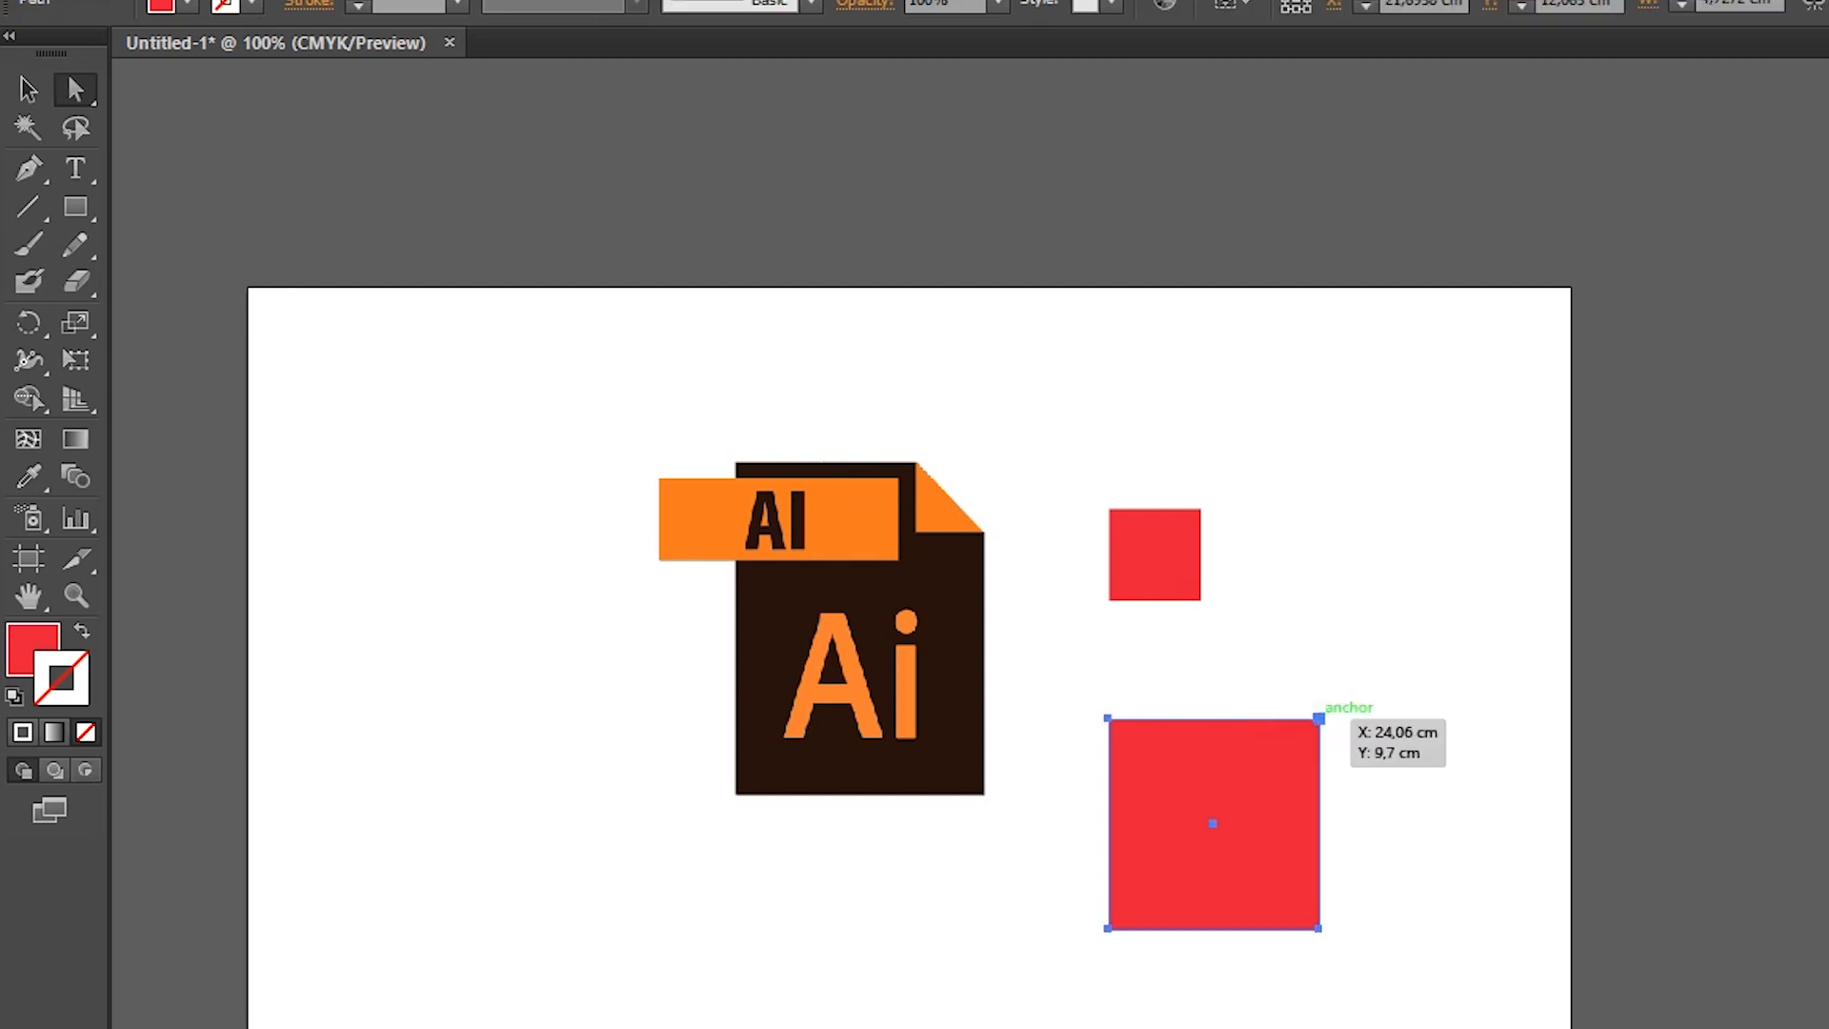
pyautogui.moveTo(1318, 720); pyautogui.dragTo(1478, 509)
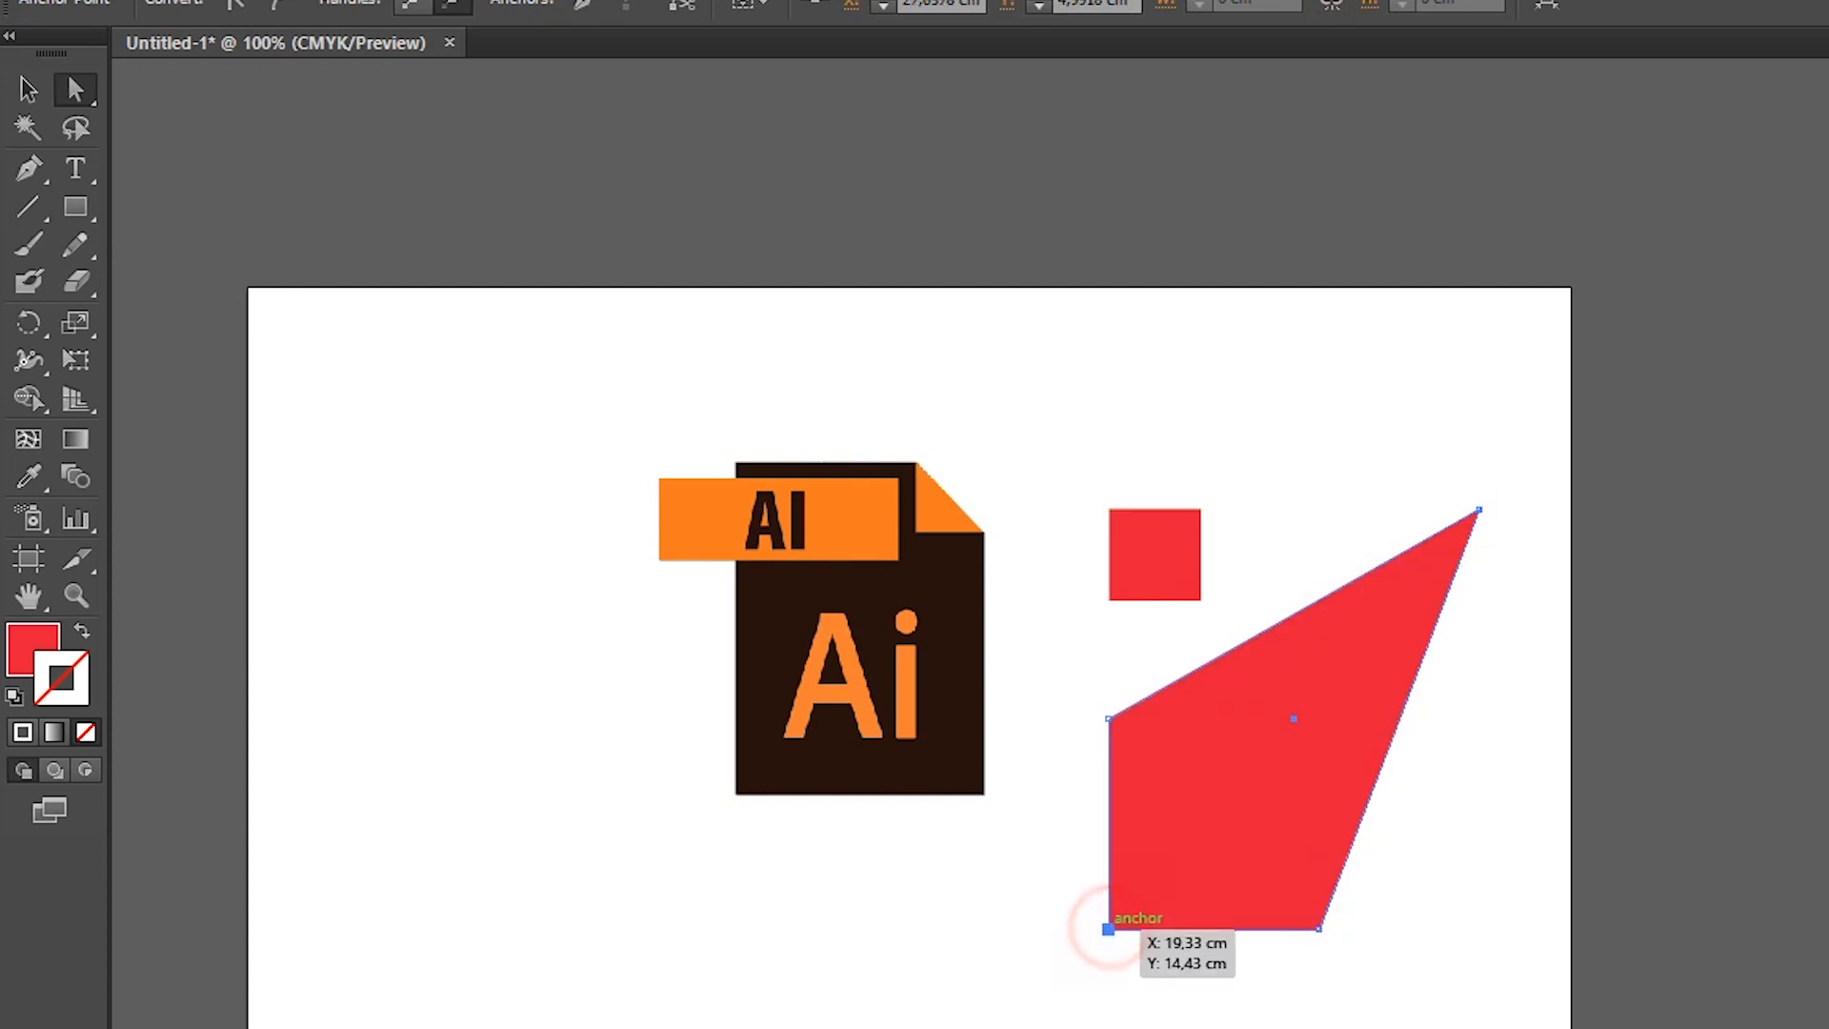
pyautogui.moveTo(1109, 928); pyautogui.dragTo(1202, 838)
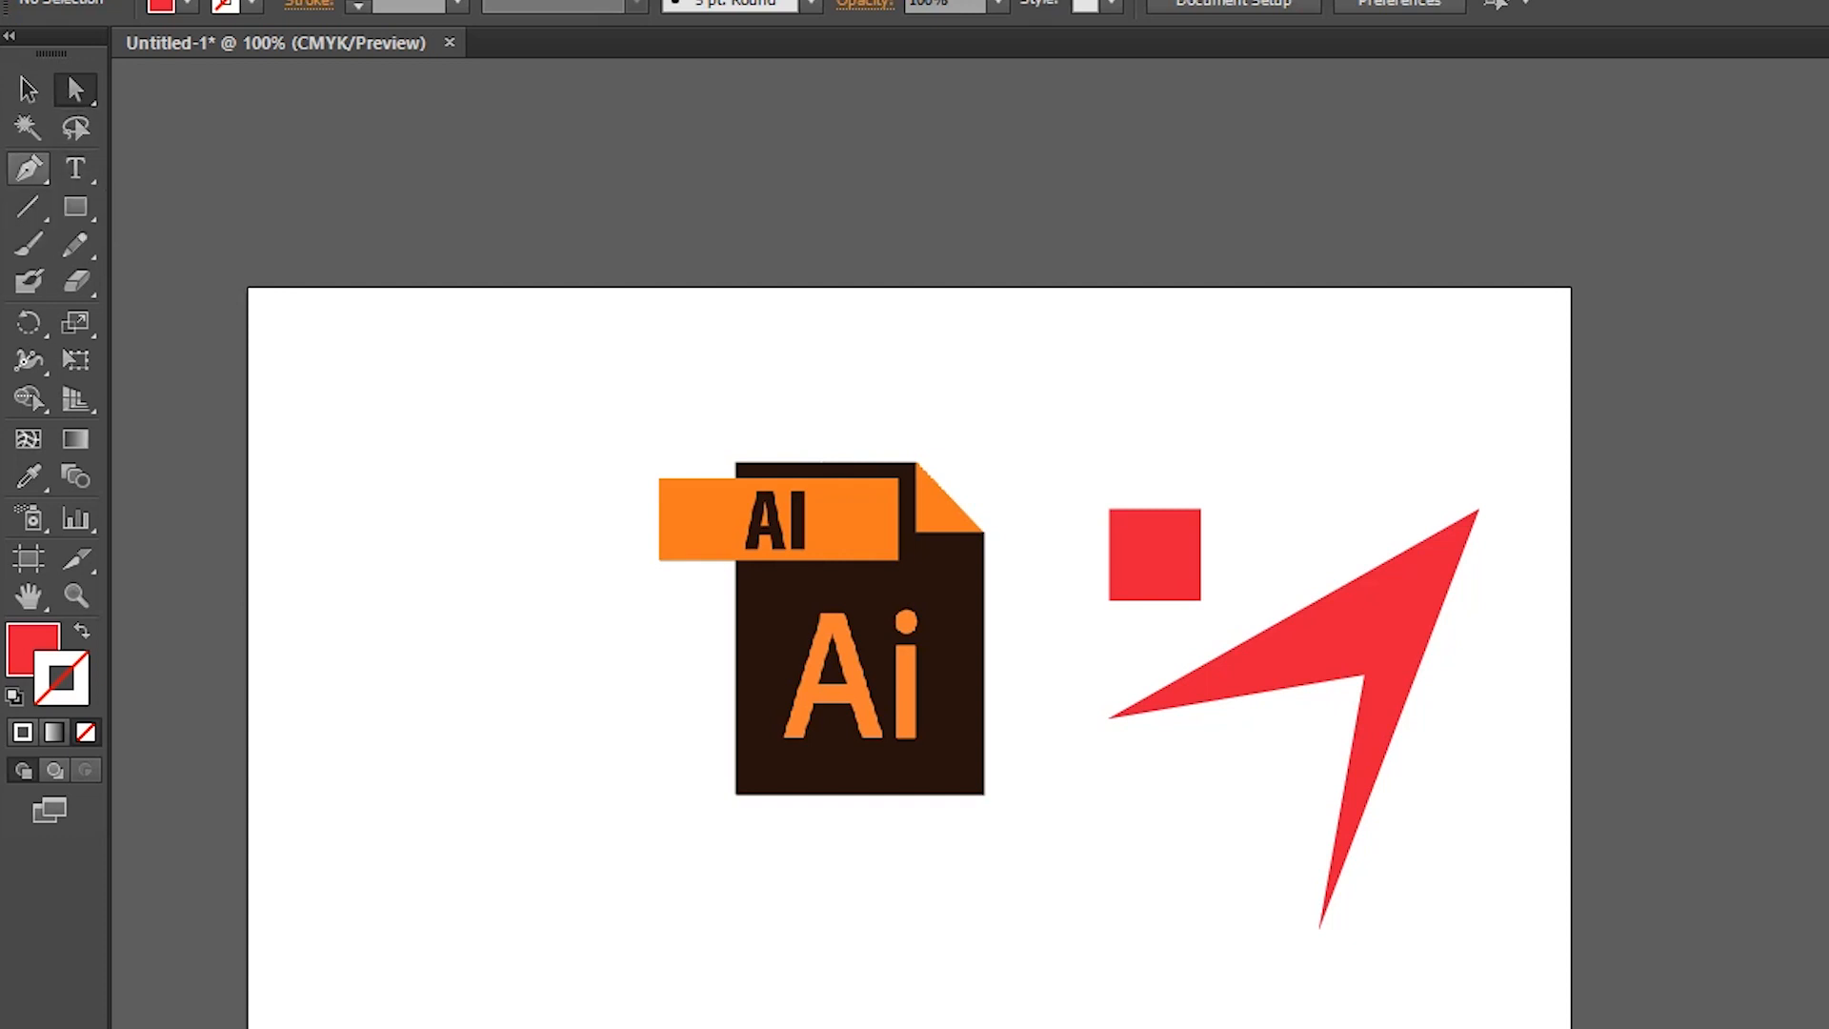
# - Draw a large red freeform shape with straight Pen tool segments around the lower and left part of the artboard
pyautogui.click(28, 168)
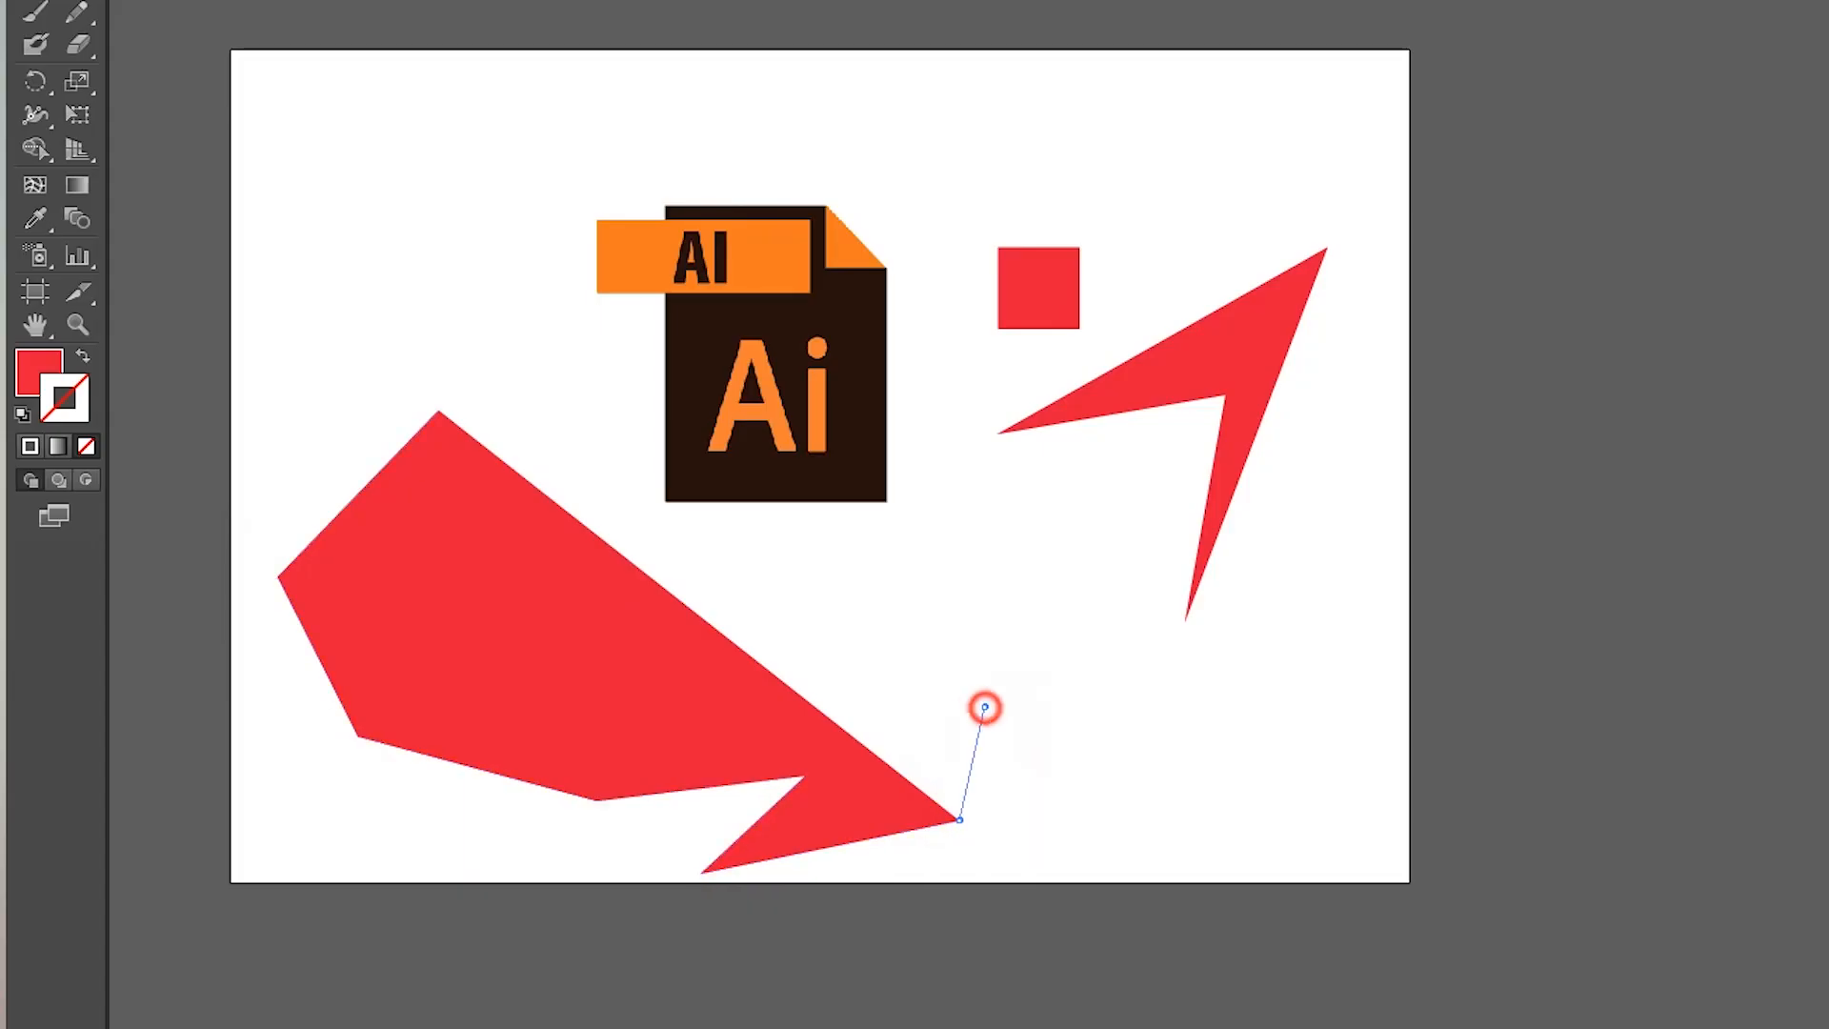
pyautogui.click(985, 706)
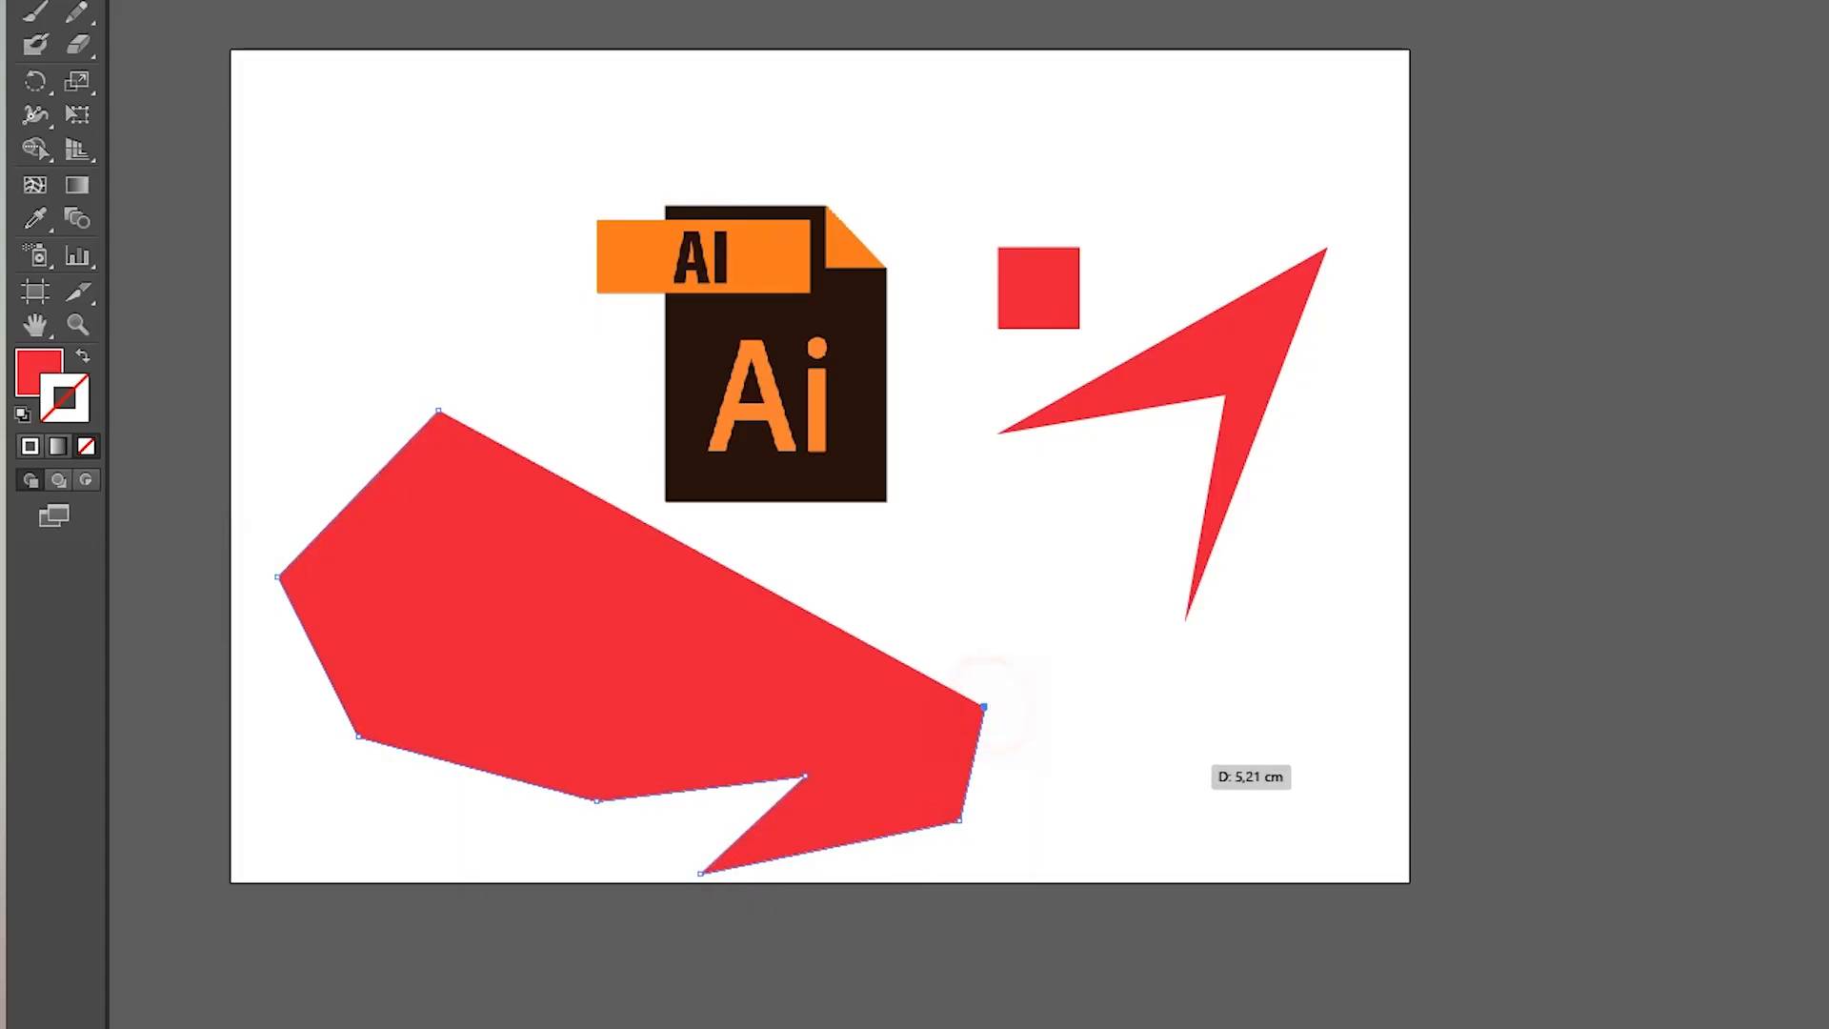
pyautogui.click(1185, 764)
pyautogui.click(1111, 881)
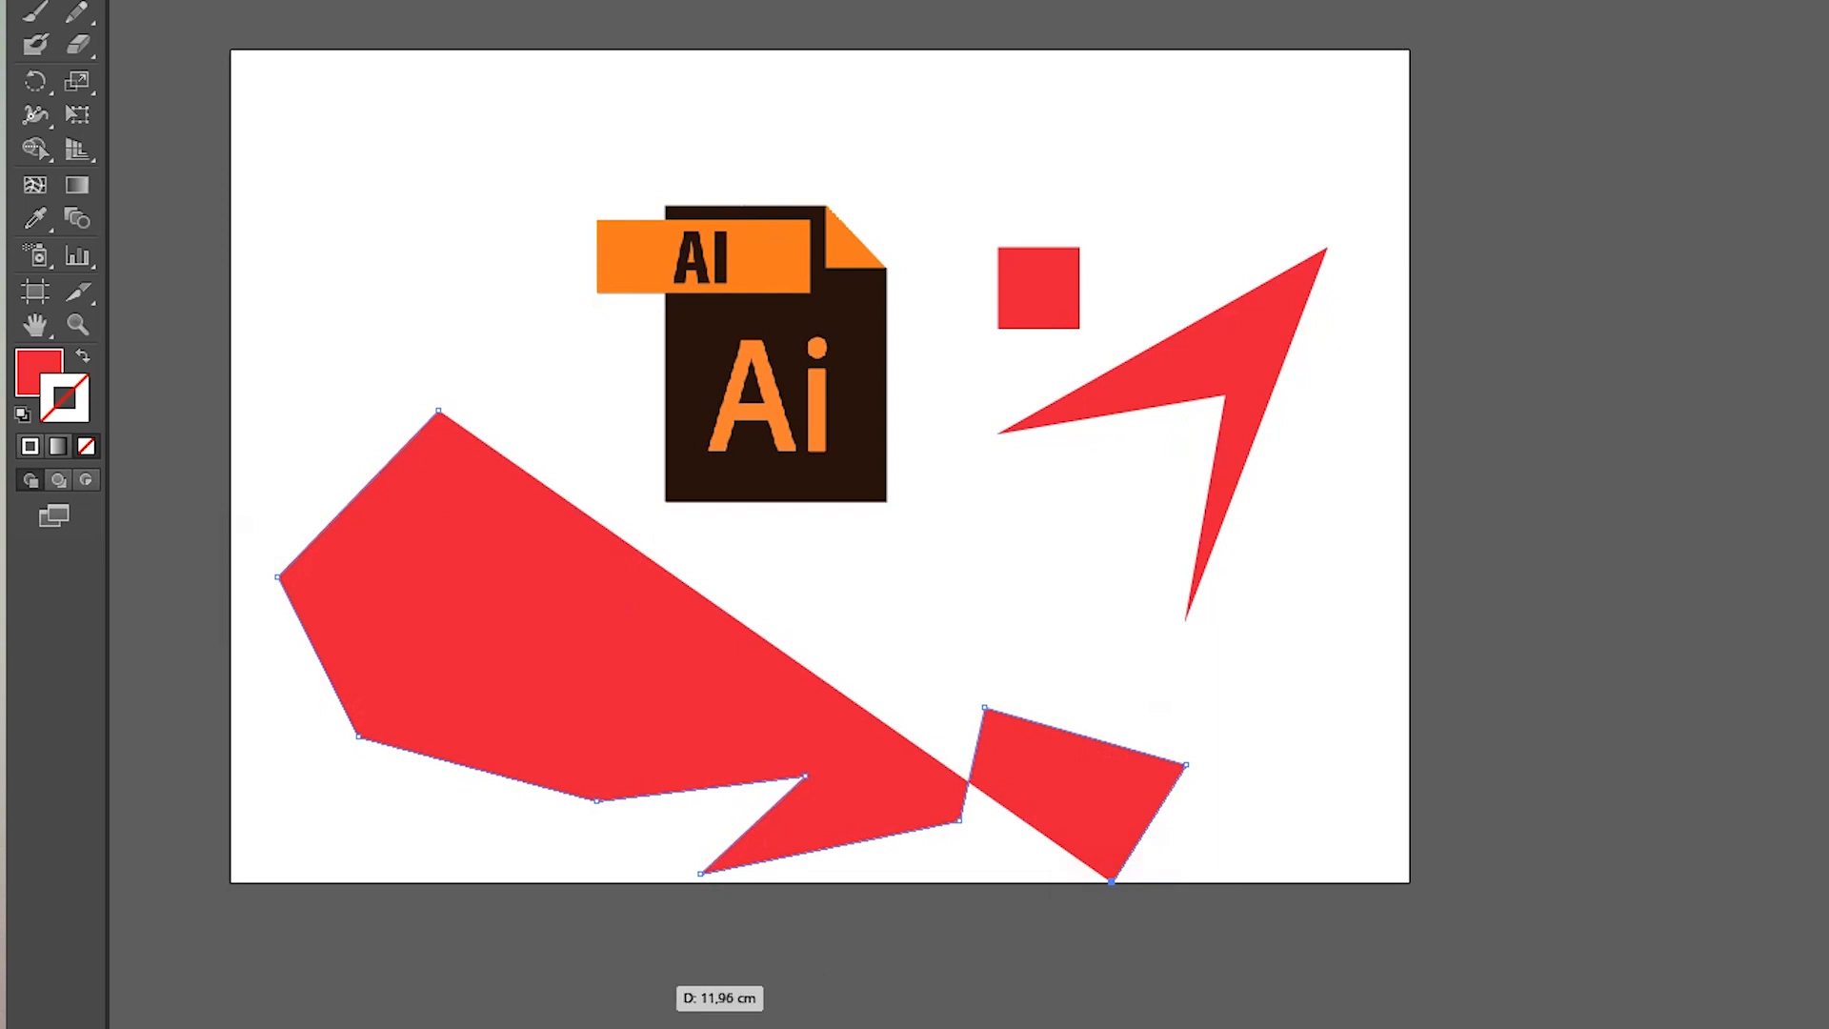
pyautogui.click(648, 985)
pyautogui.click(453, 875)
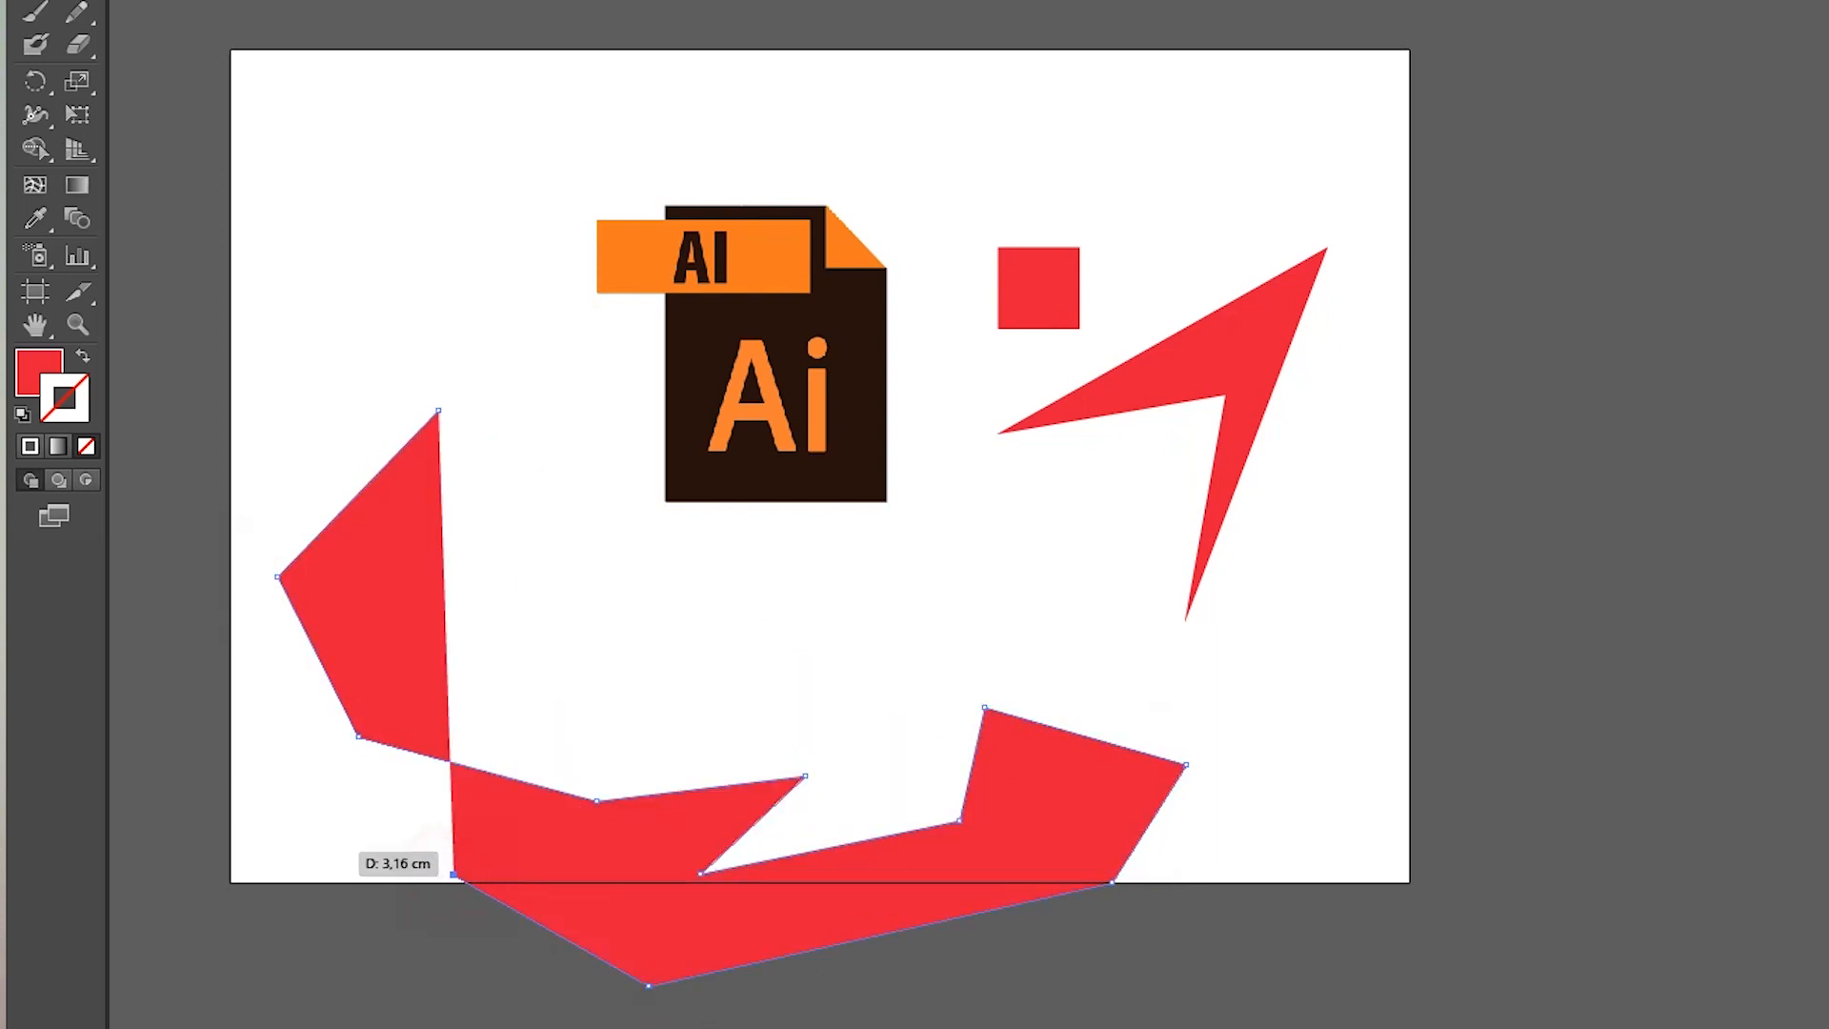
pyautogui.click(279, 827)
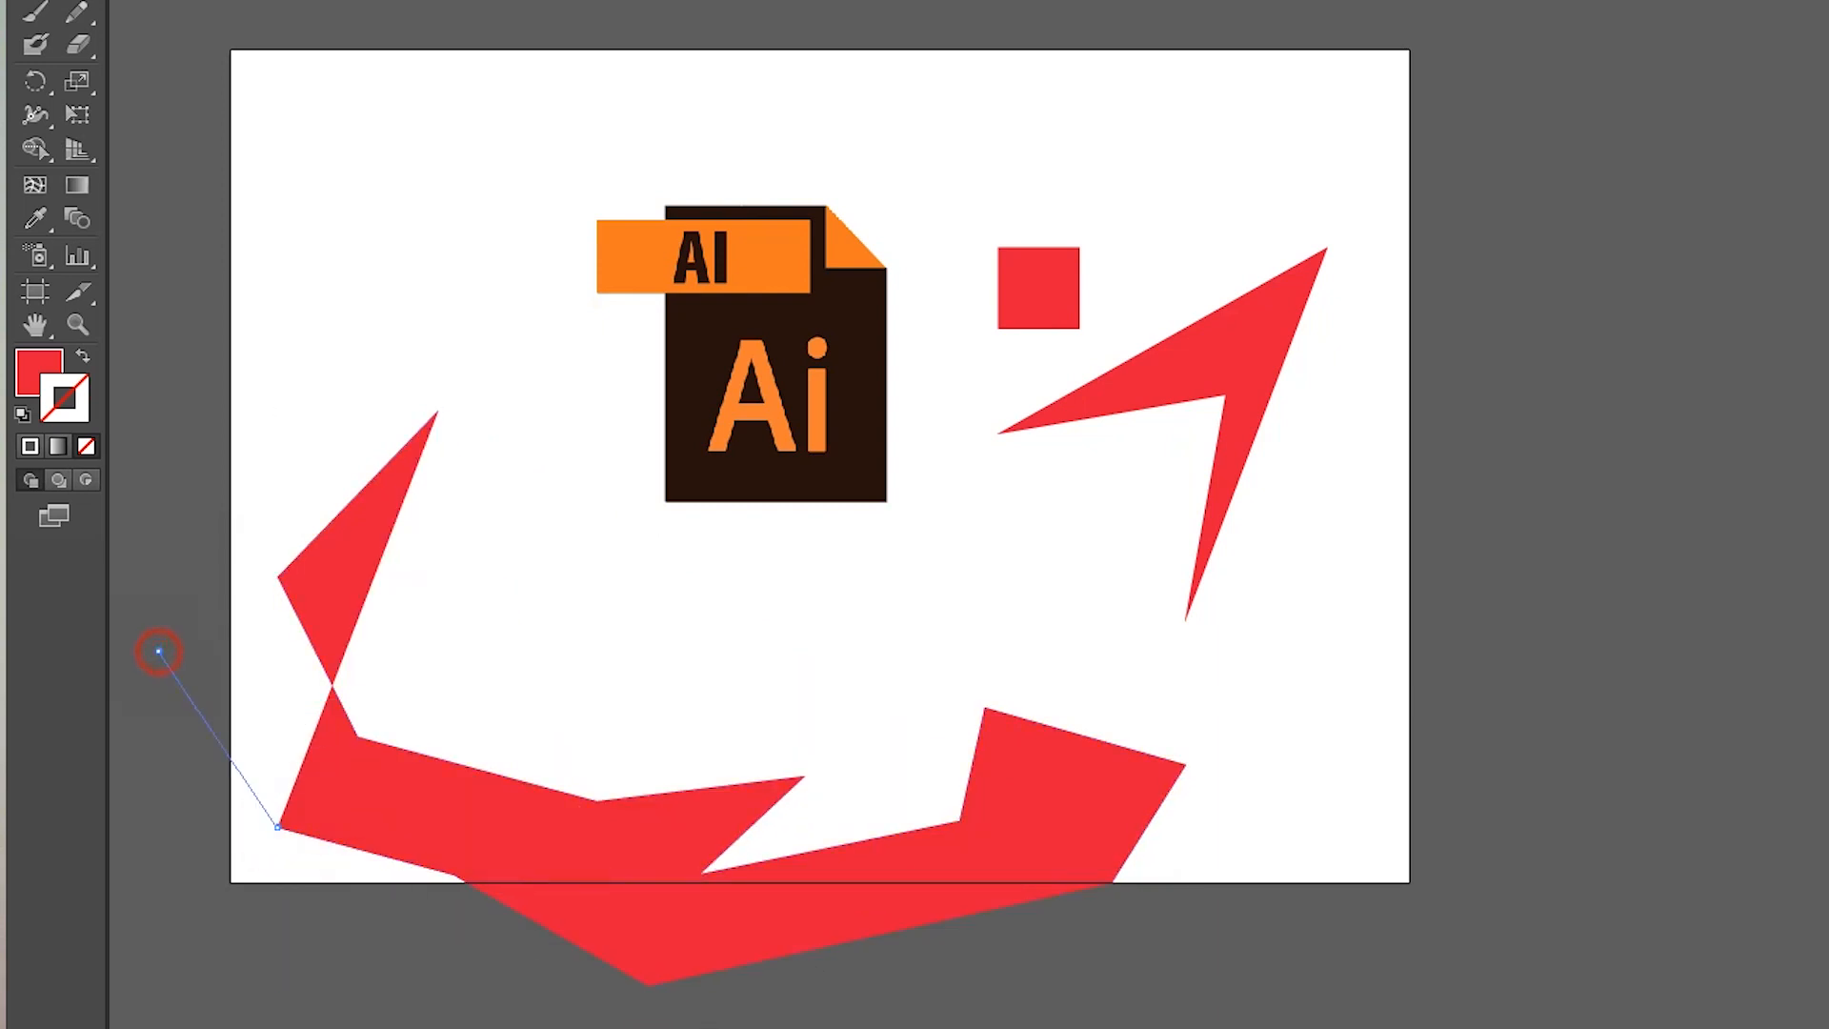
pyautogui.click(158, 653)
pyautogui.click(177, 409)
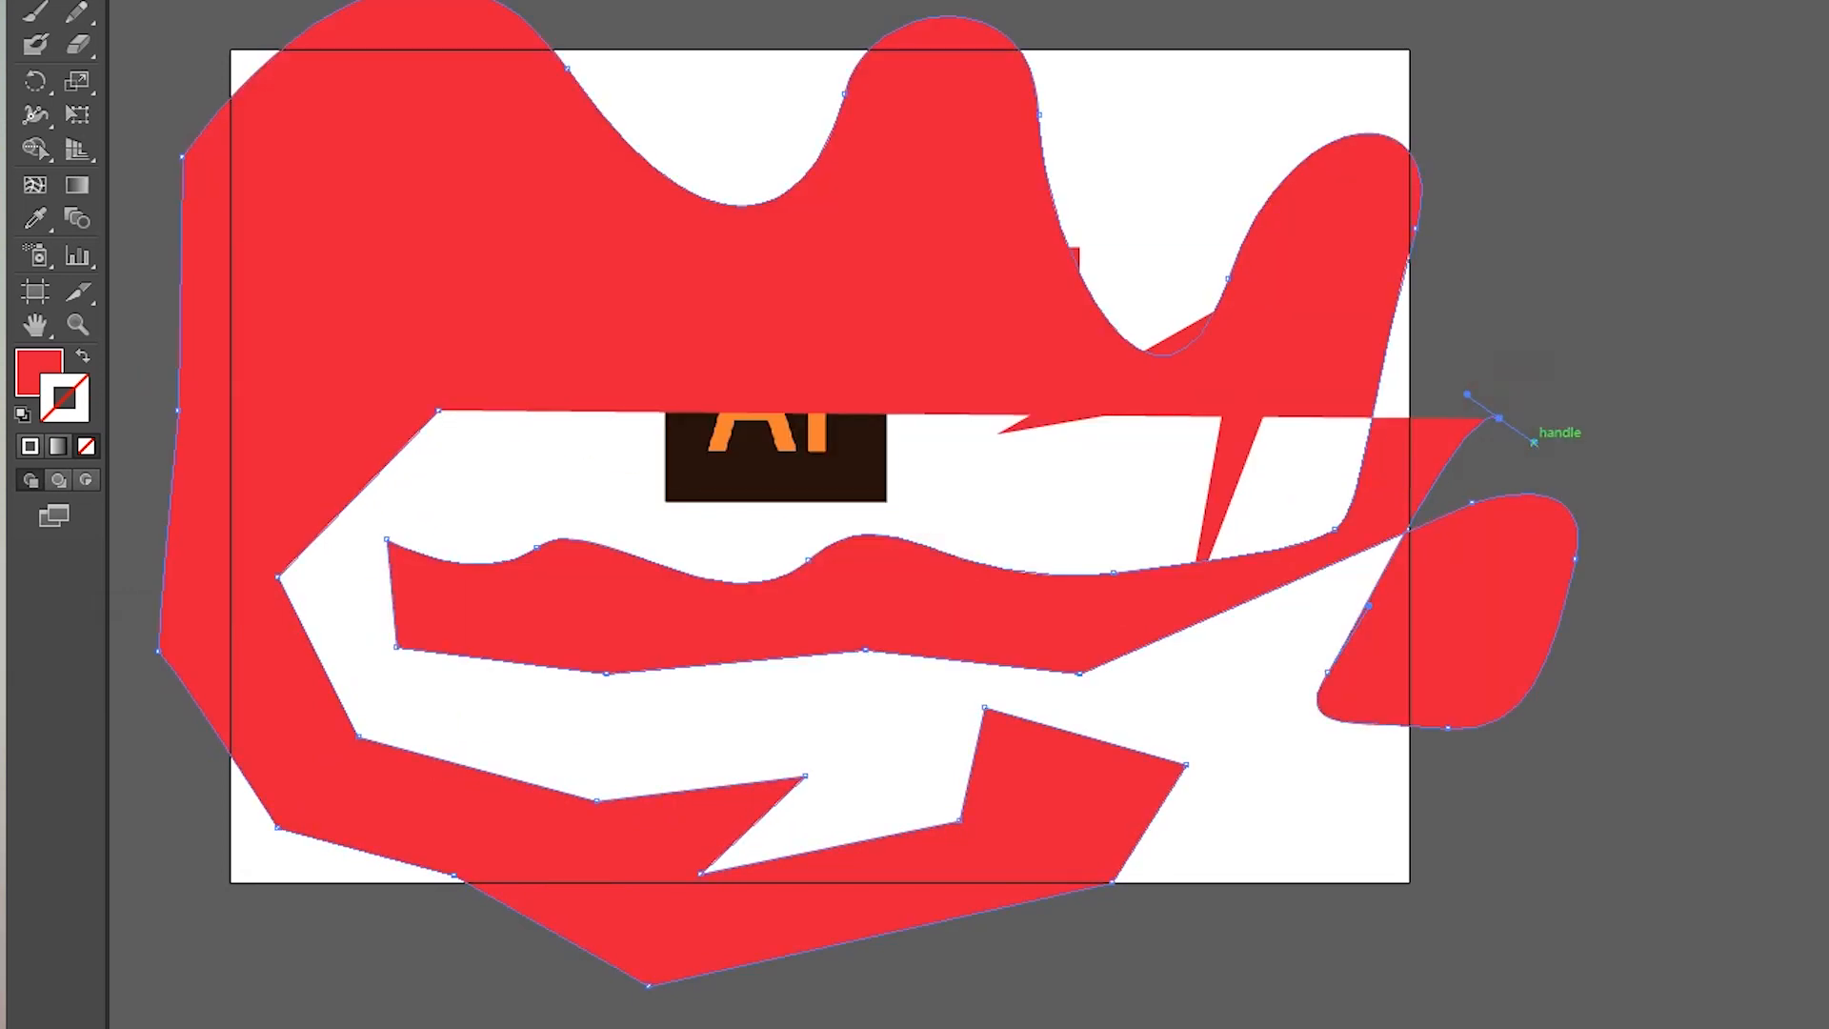
# - Extend the red shape with corner and curved Pen points around the artboard's upper-right corner and top edge, undoing the last action
pyautogui.click(1591, 147)
pyautogui.click(1529, 72)
pyautogui.moveTo(1300, 86); pyautogui.dragTo(1300, 86)
pyautogui.moveTo(1057, 19); pyautogui.dragTo(1057, 17)
pyautogui.hotkey('ctrl', 'z')
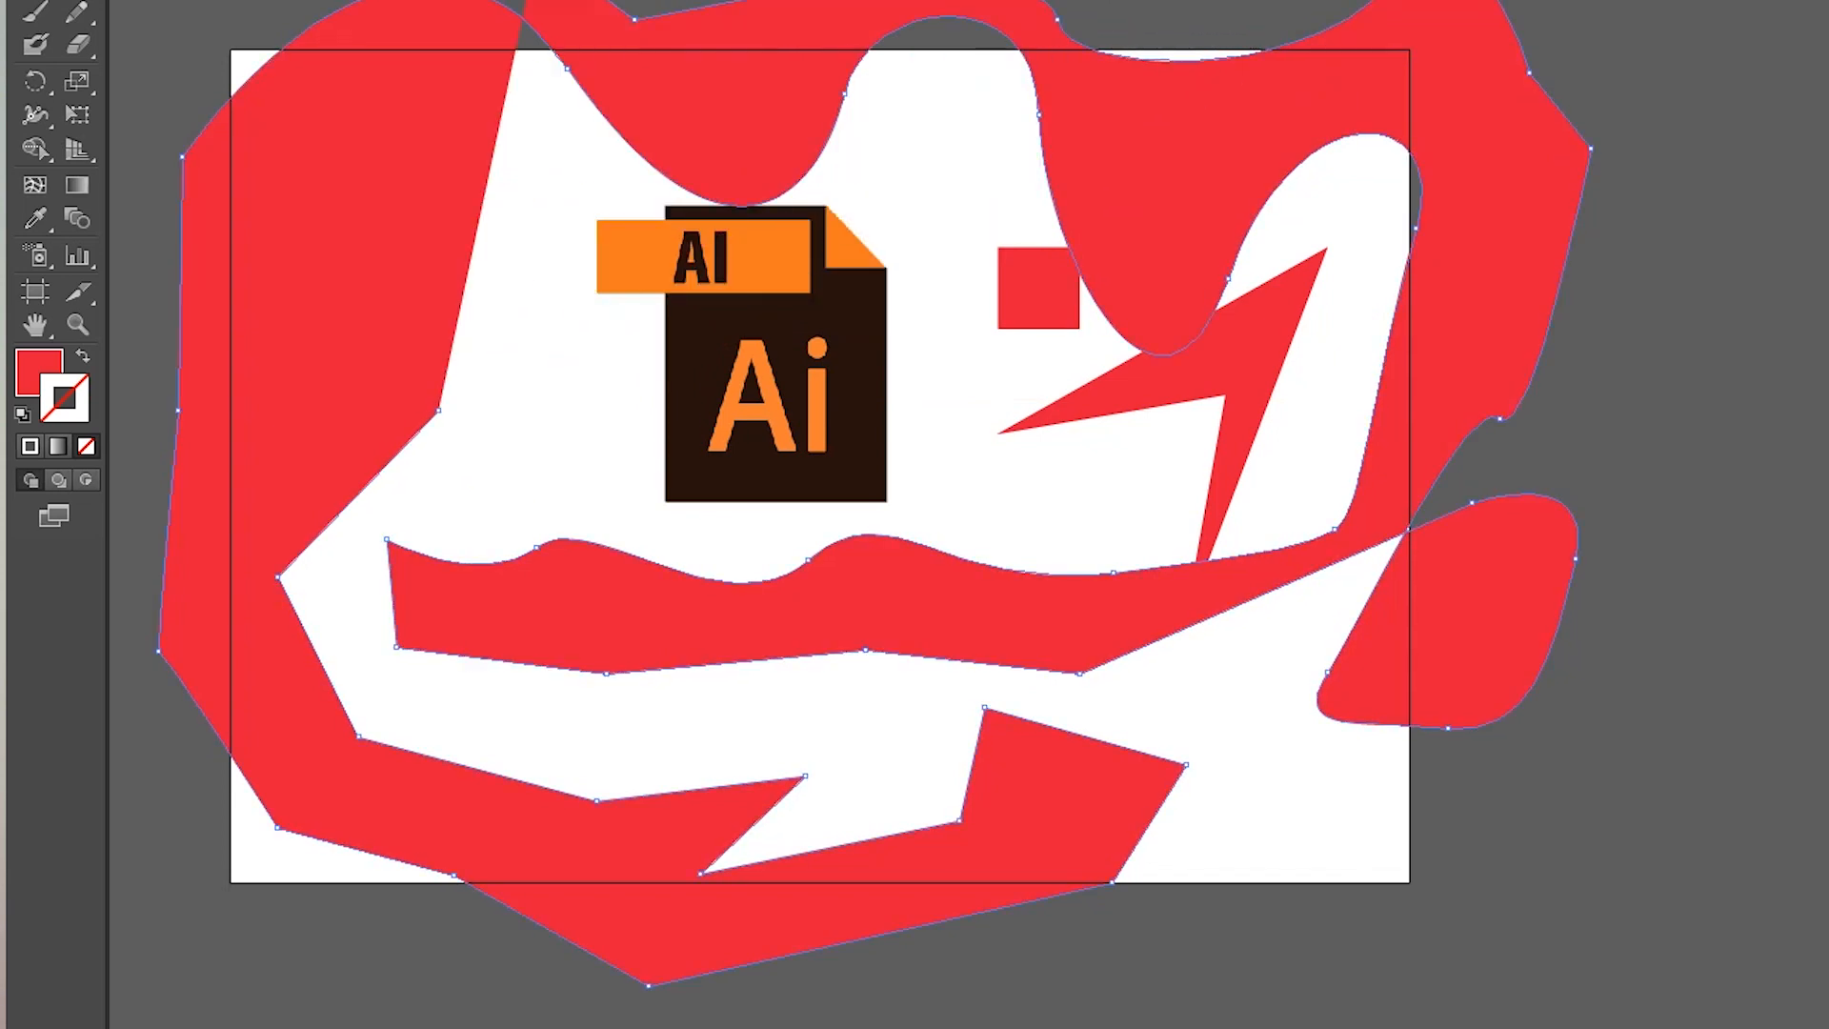
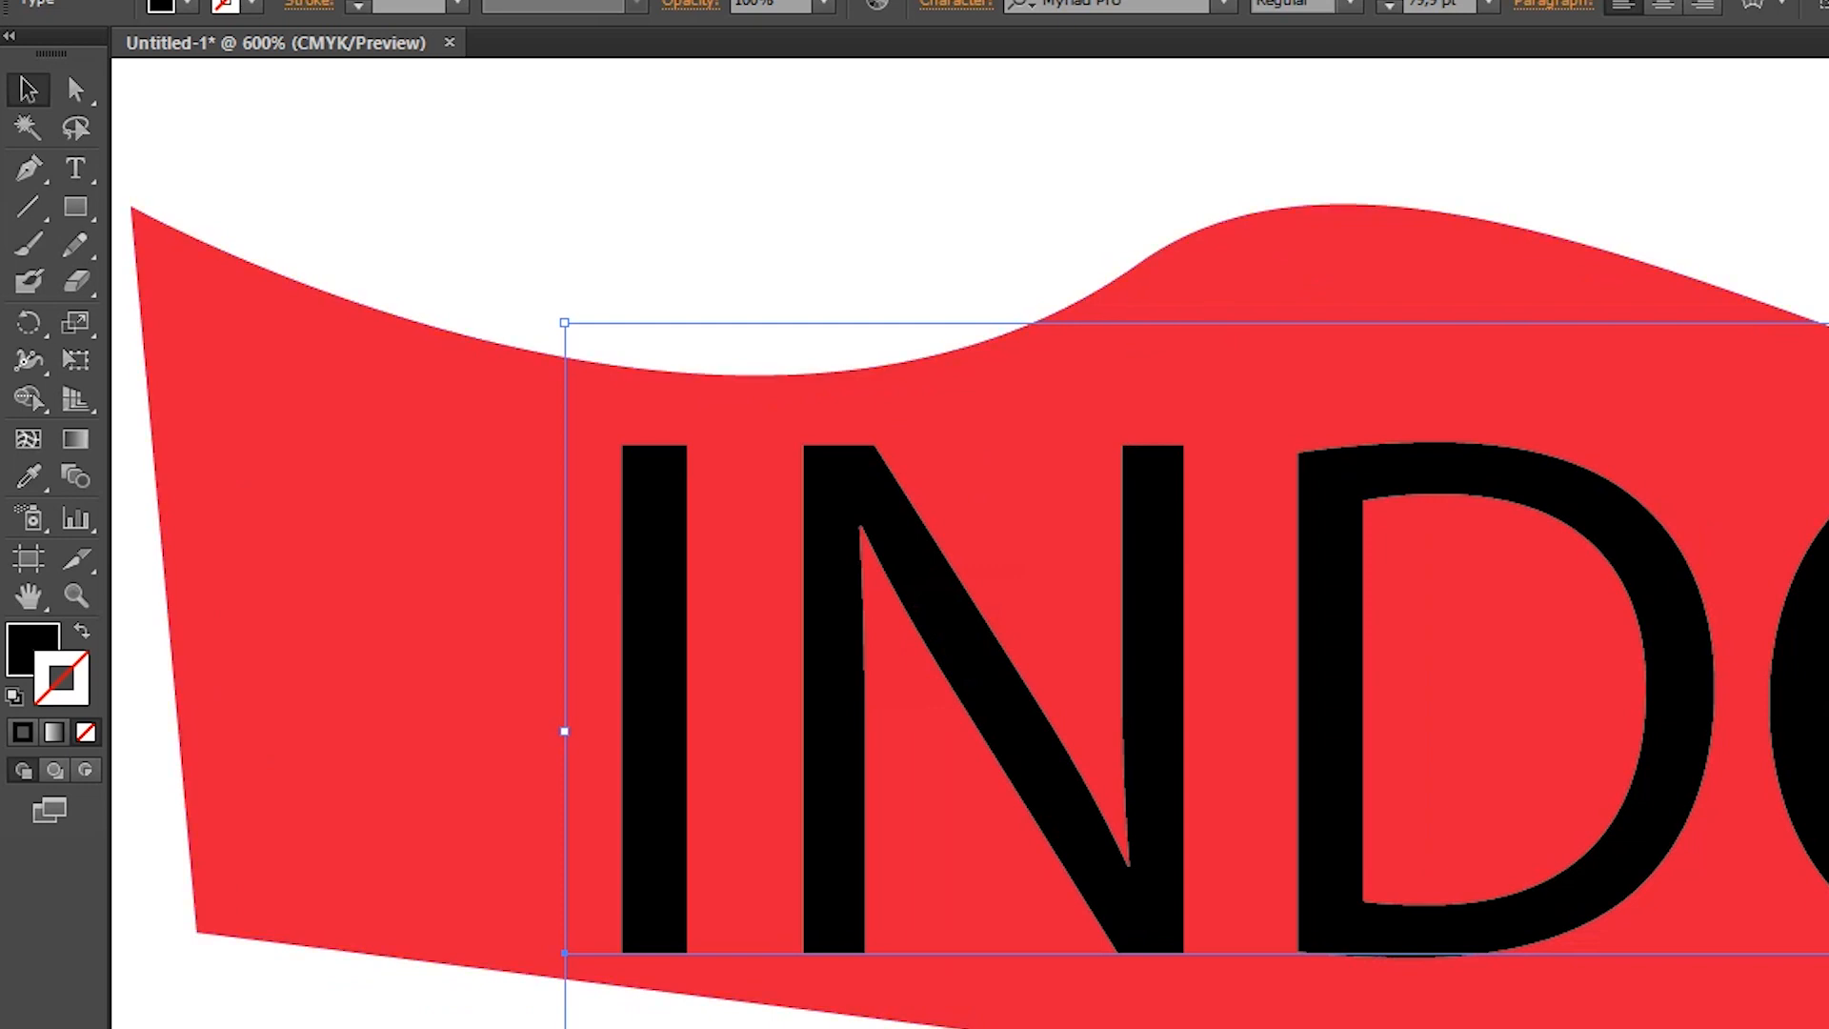
# - Give the text on the red shape a white fill and a yellow stroke chosen from the colour swatches, and deselect it
pyautogui.click(645, 518)
pyautogui.press('x')
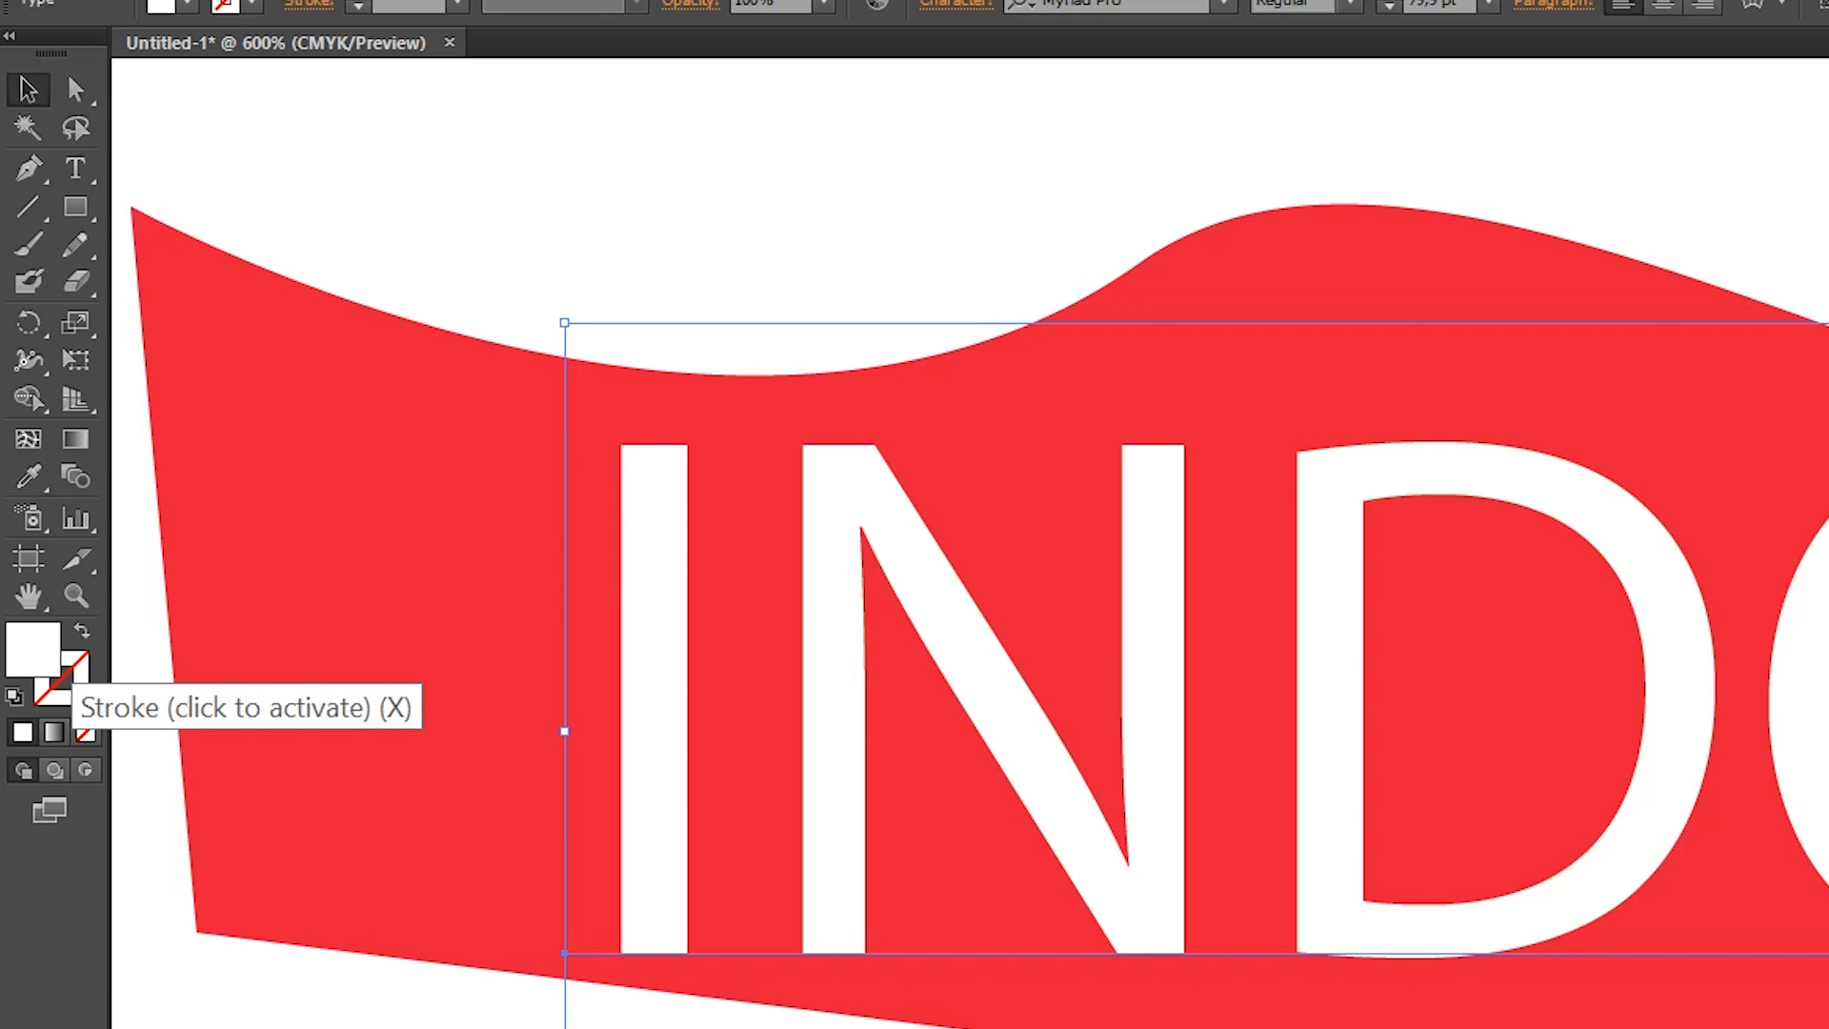
pyautogui.click(64, 678)
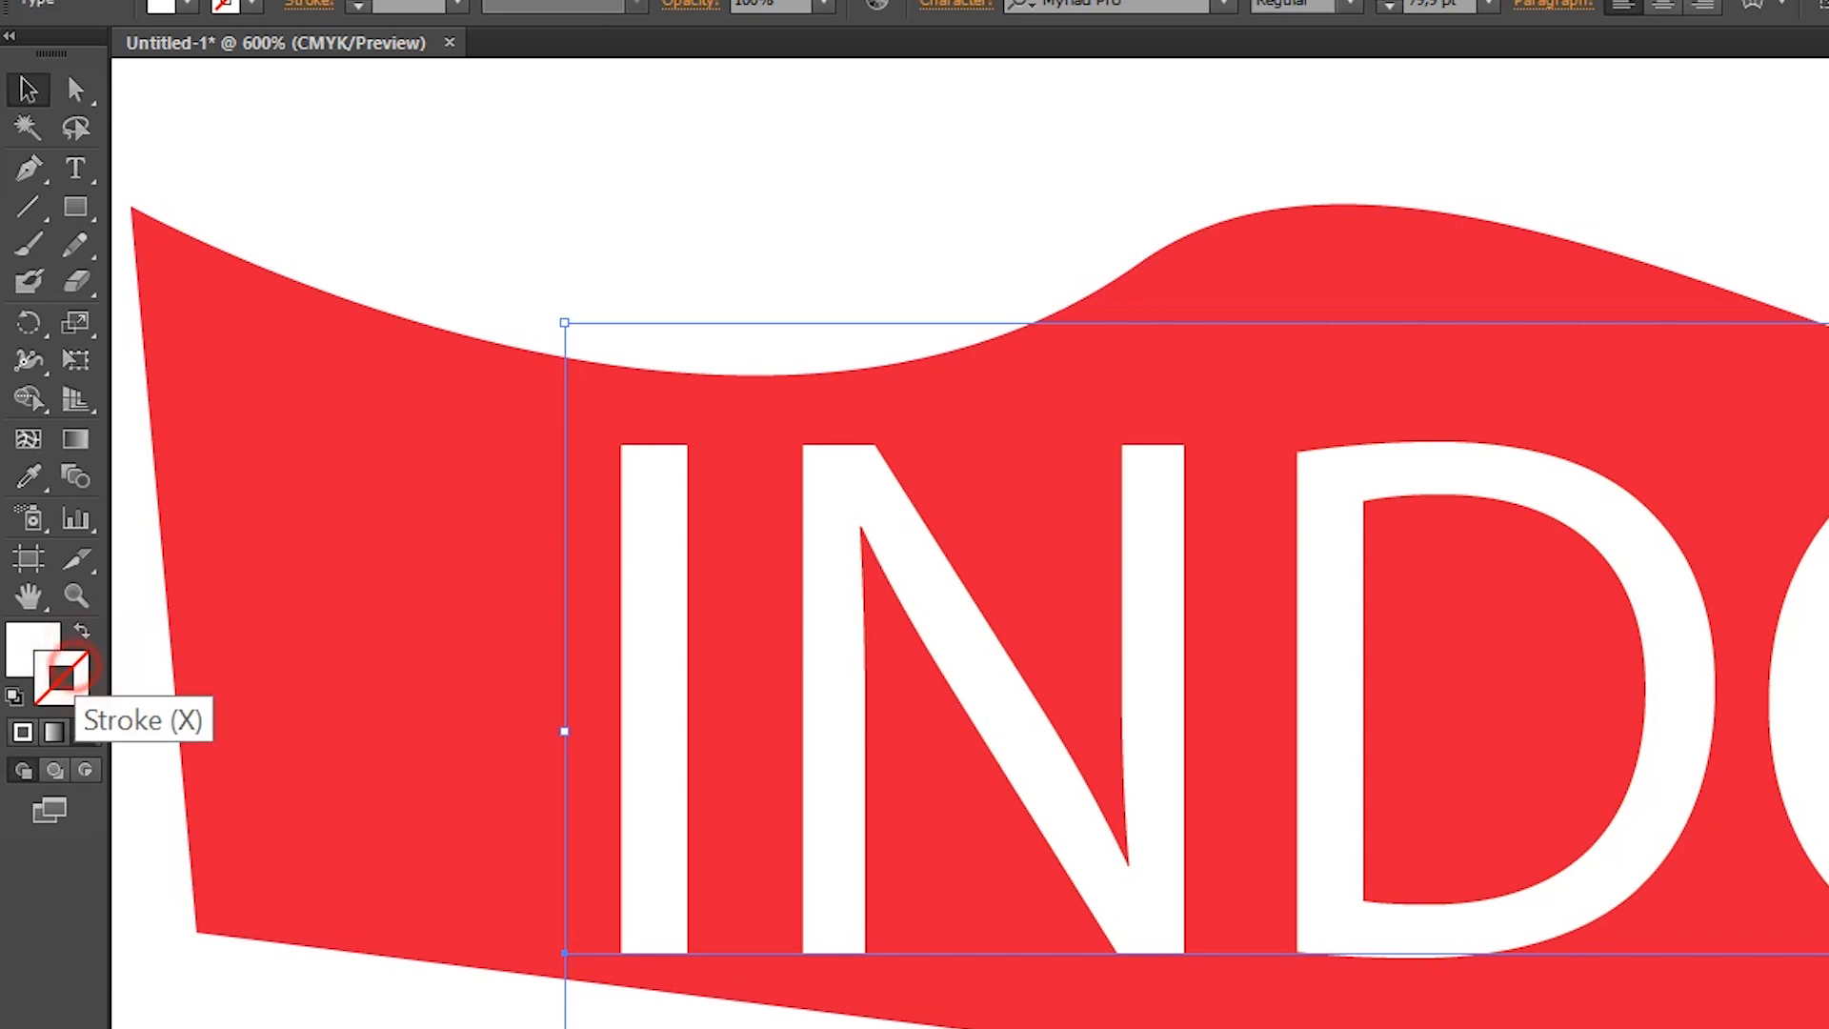
pyautogui.doubleClick(63, 674)
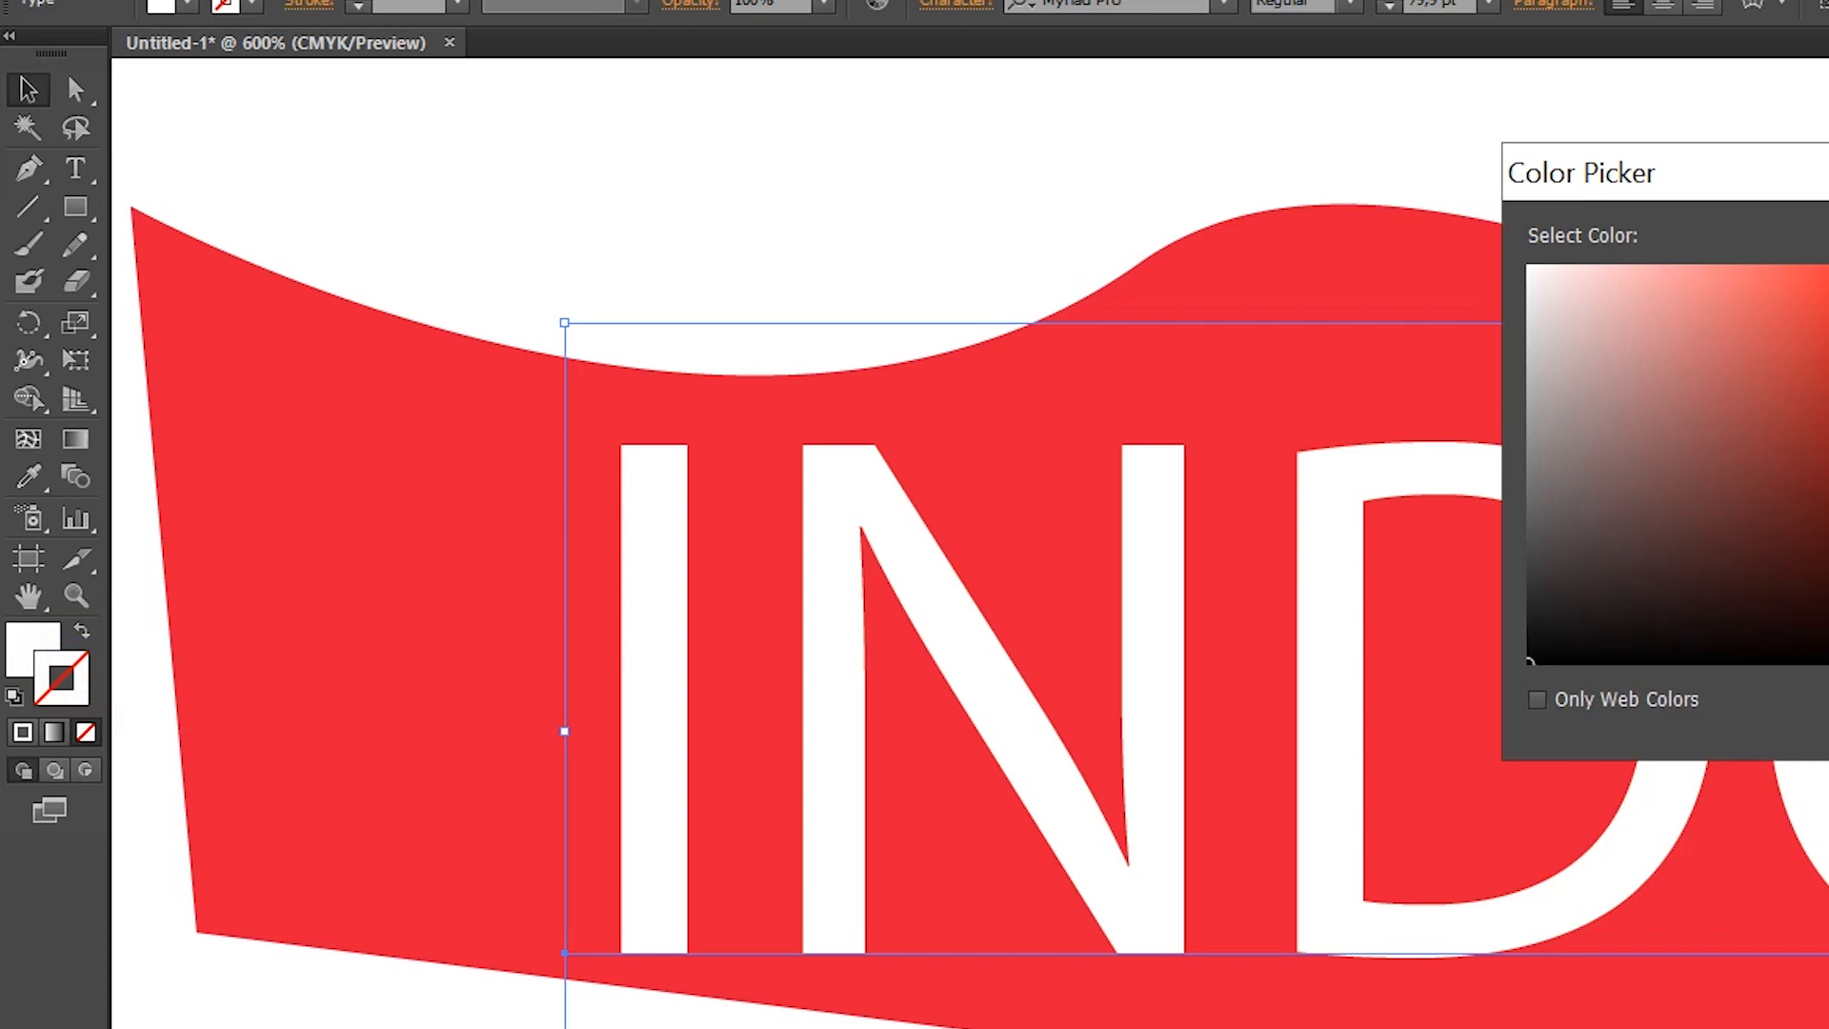
pyautogui.press('Down')
pyautogui.press('Down')
pyautogui.press('Down')
pyautogui.press('Down')
pyautogui.press('Down')
pyautogui.press('Down')
pyautogui.press('Down')
pyautogui.press('Down')
pyautogui.press('Down')
pyautogui.press('Down')
pyautogui.press('Down')
pyautogui.press('Down')
pyautogui.press('Down')
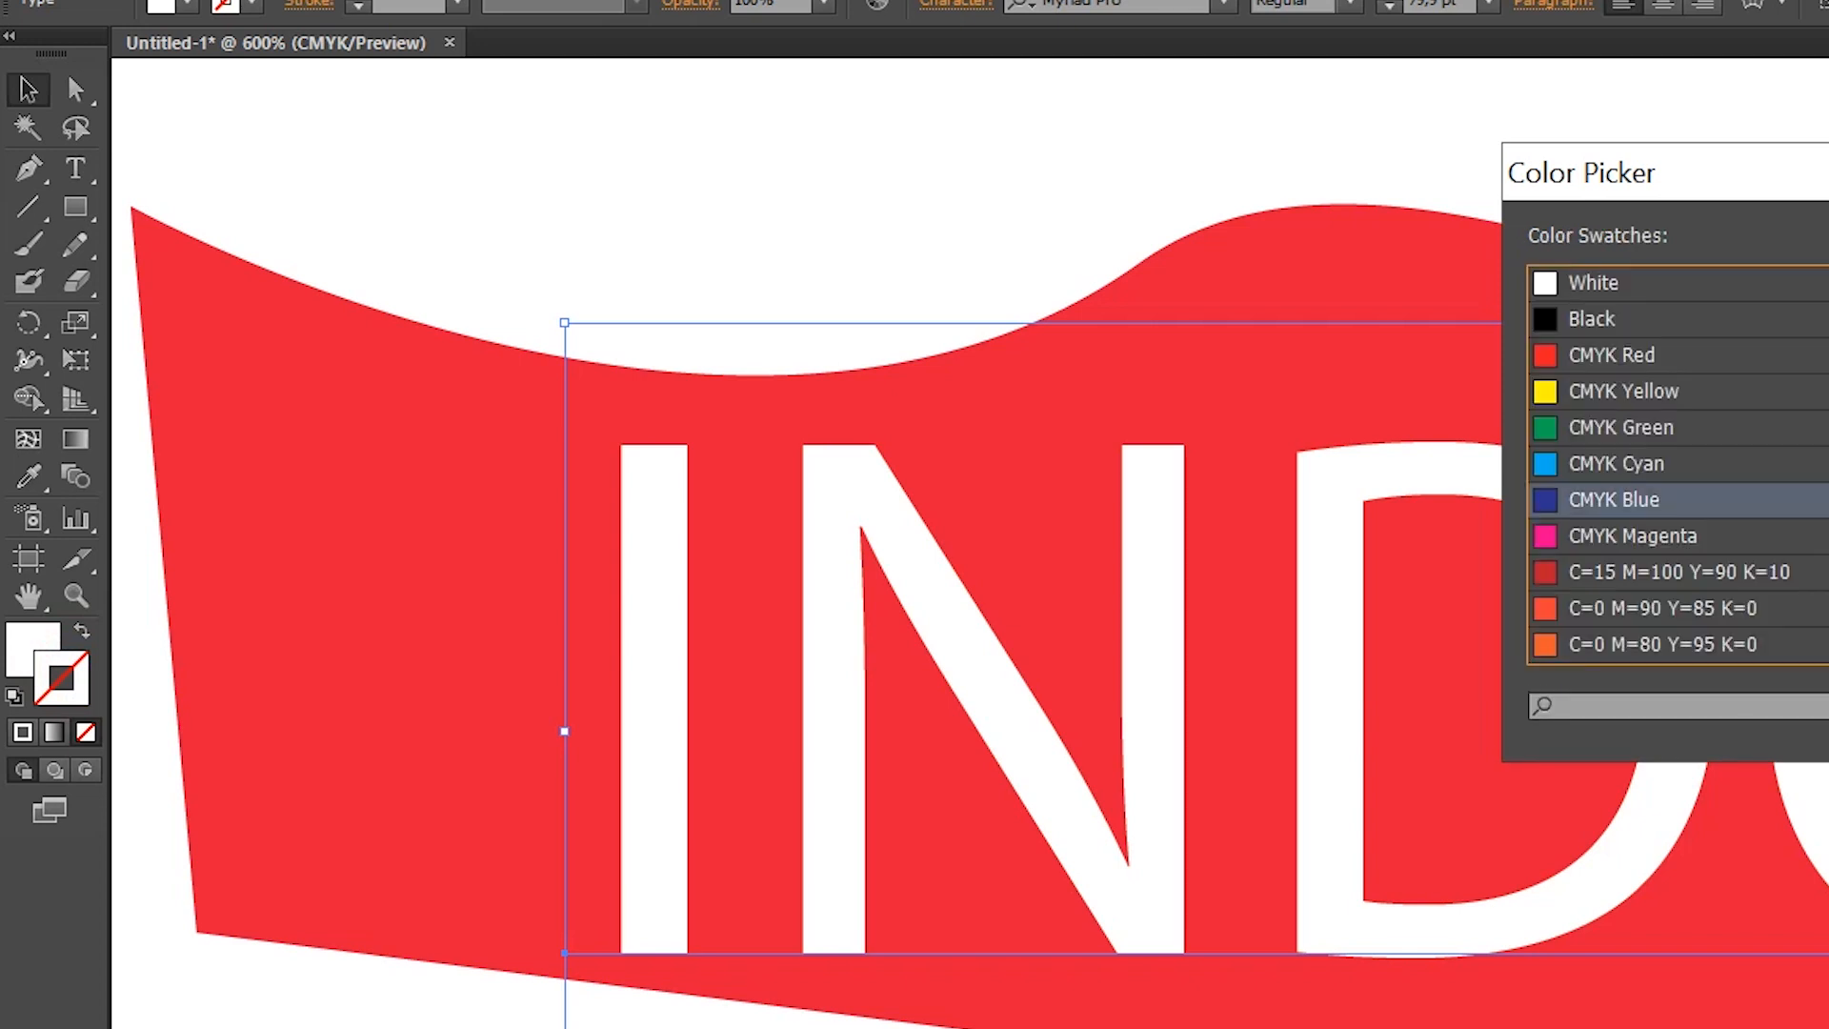
pyautogui.press('Down')
pyautogui.press('Down')
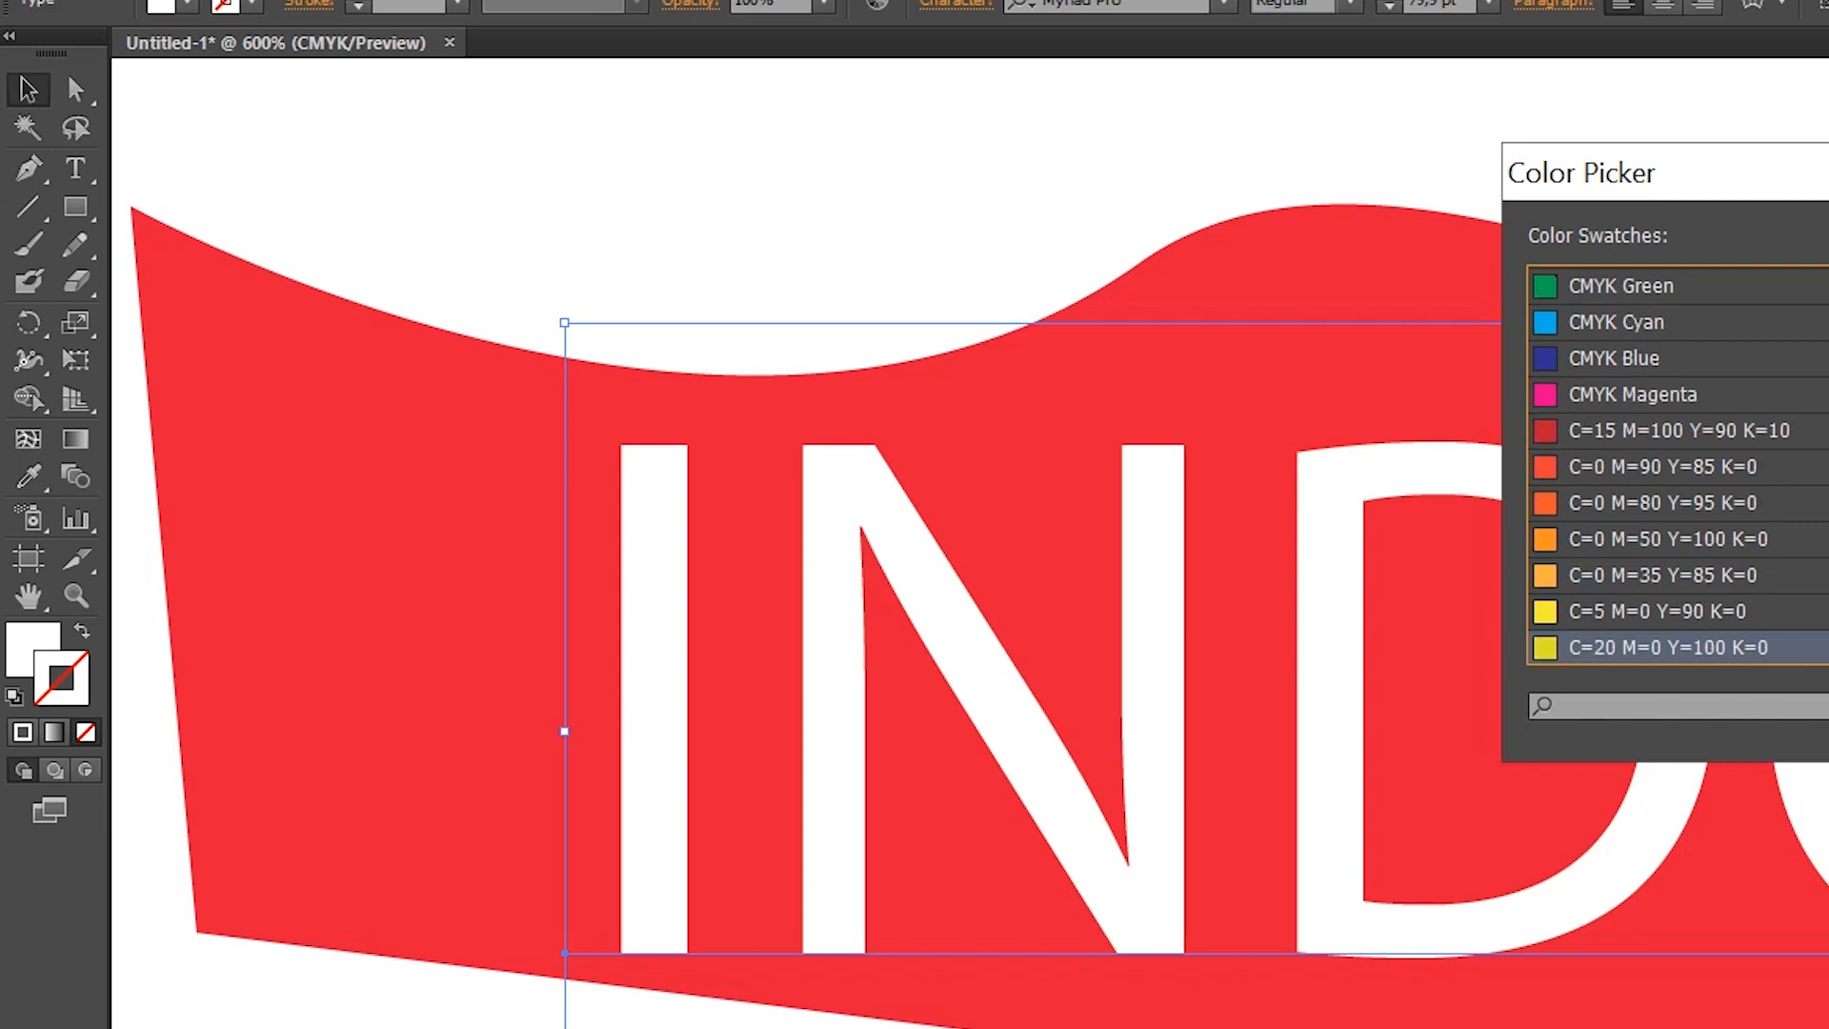
pyautogui.scroll(-2, 1677, 467)
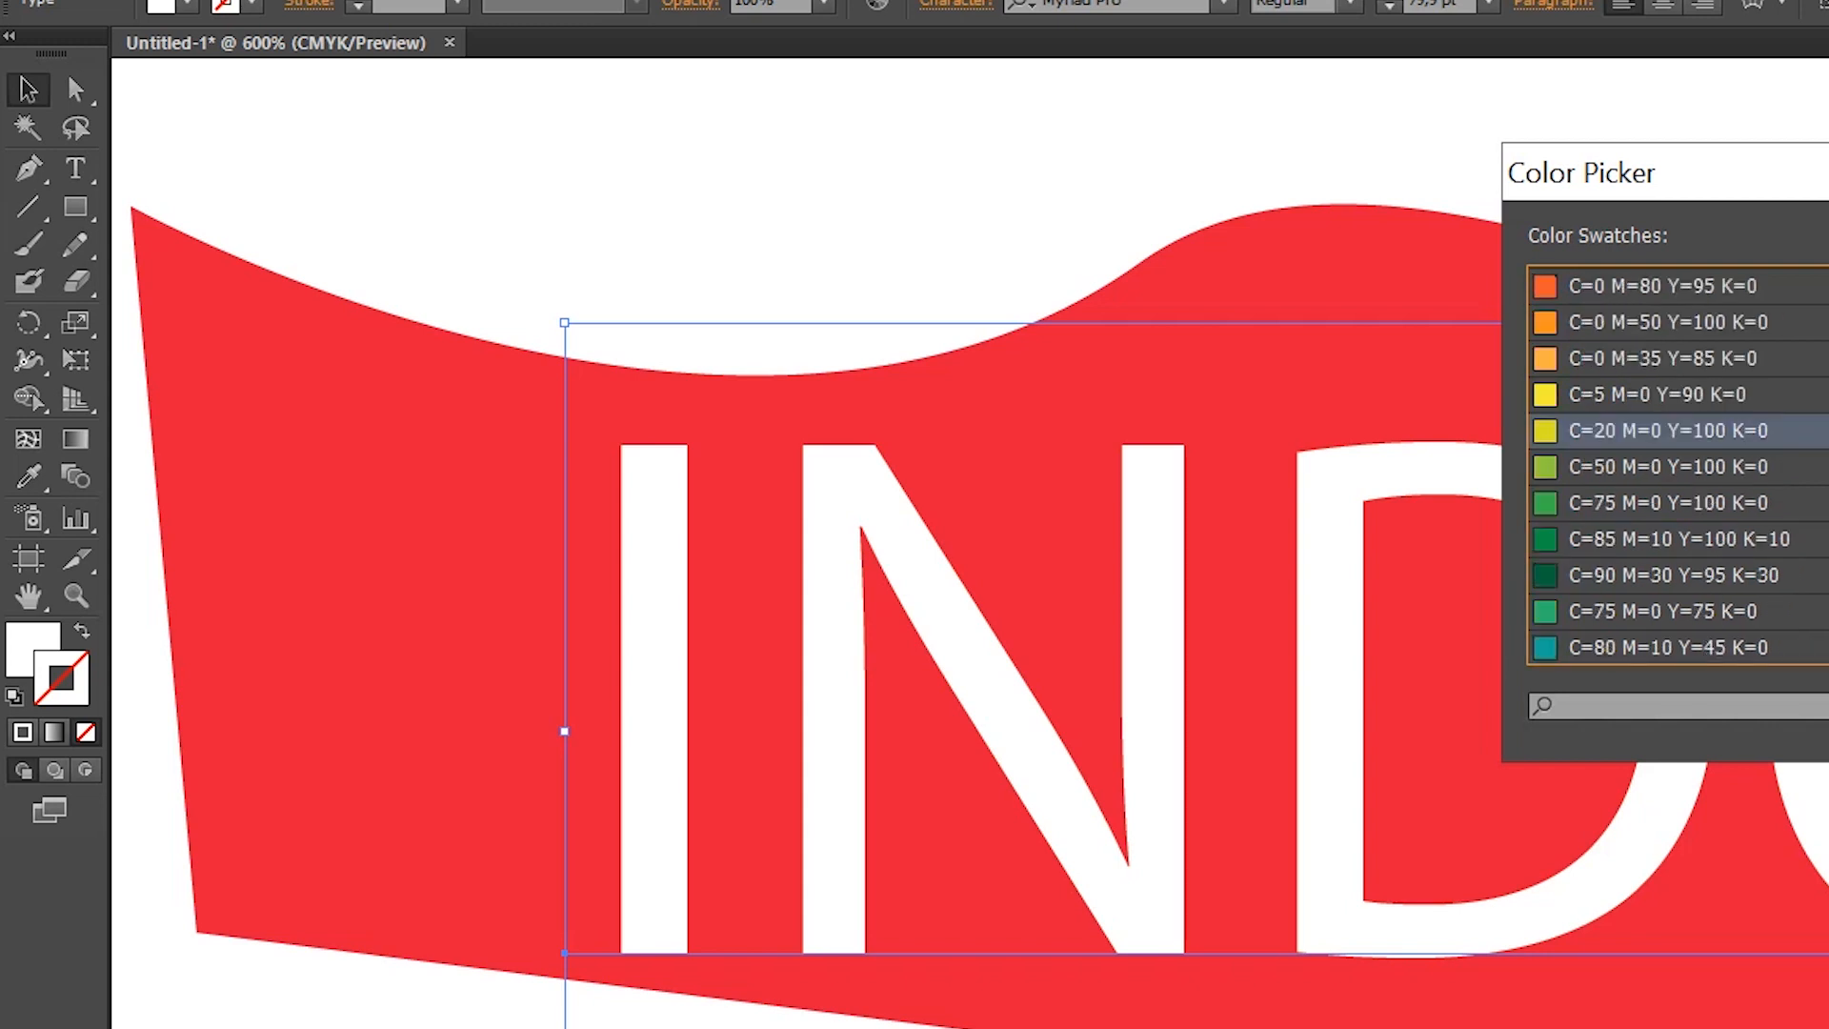
pyautogui.press('Return')
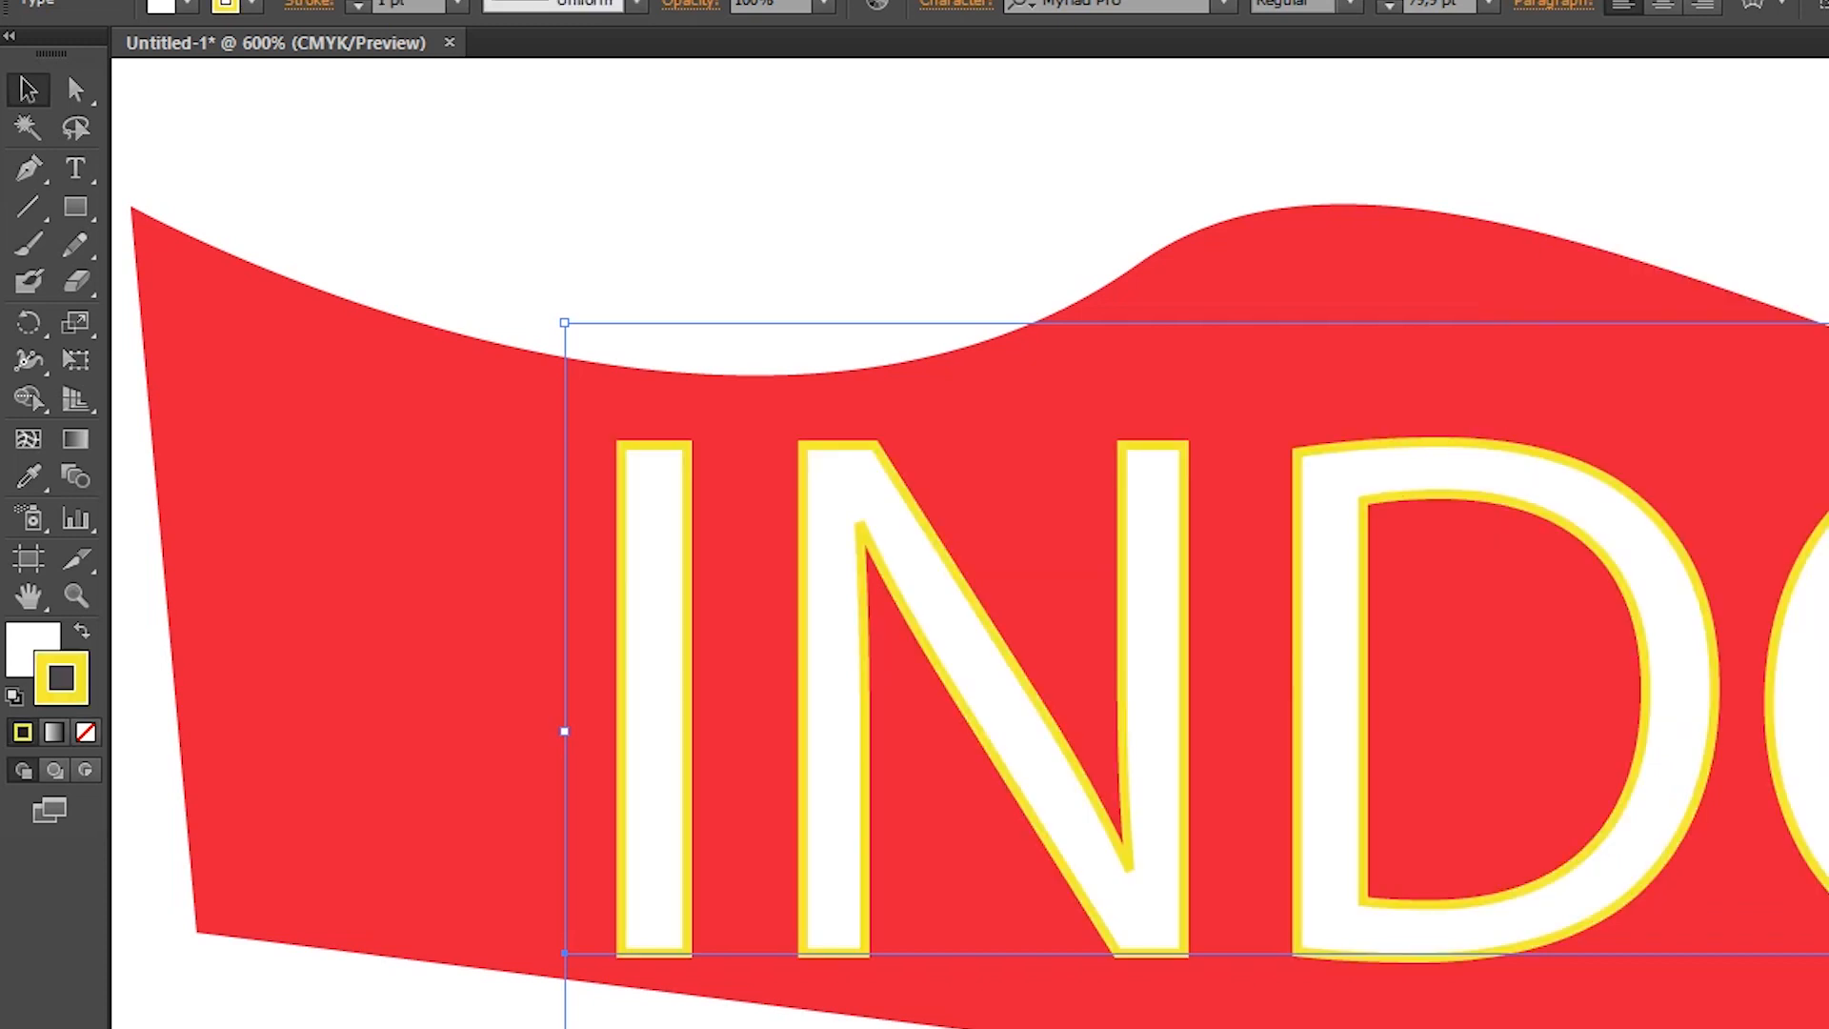
pyautogui.hotkey('ctrl', 'shift', 'a')
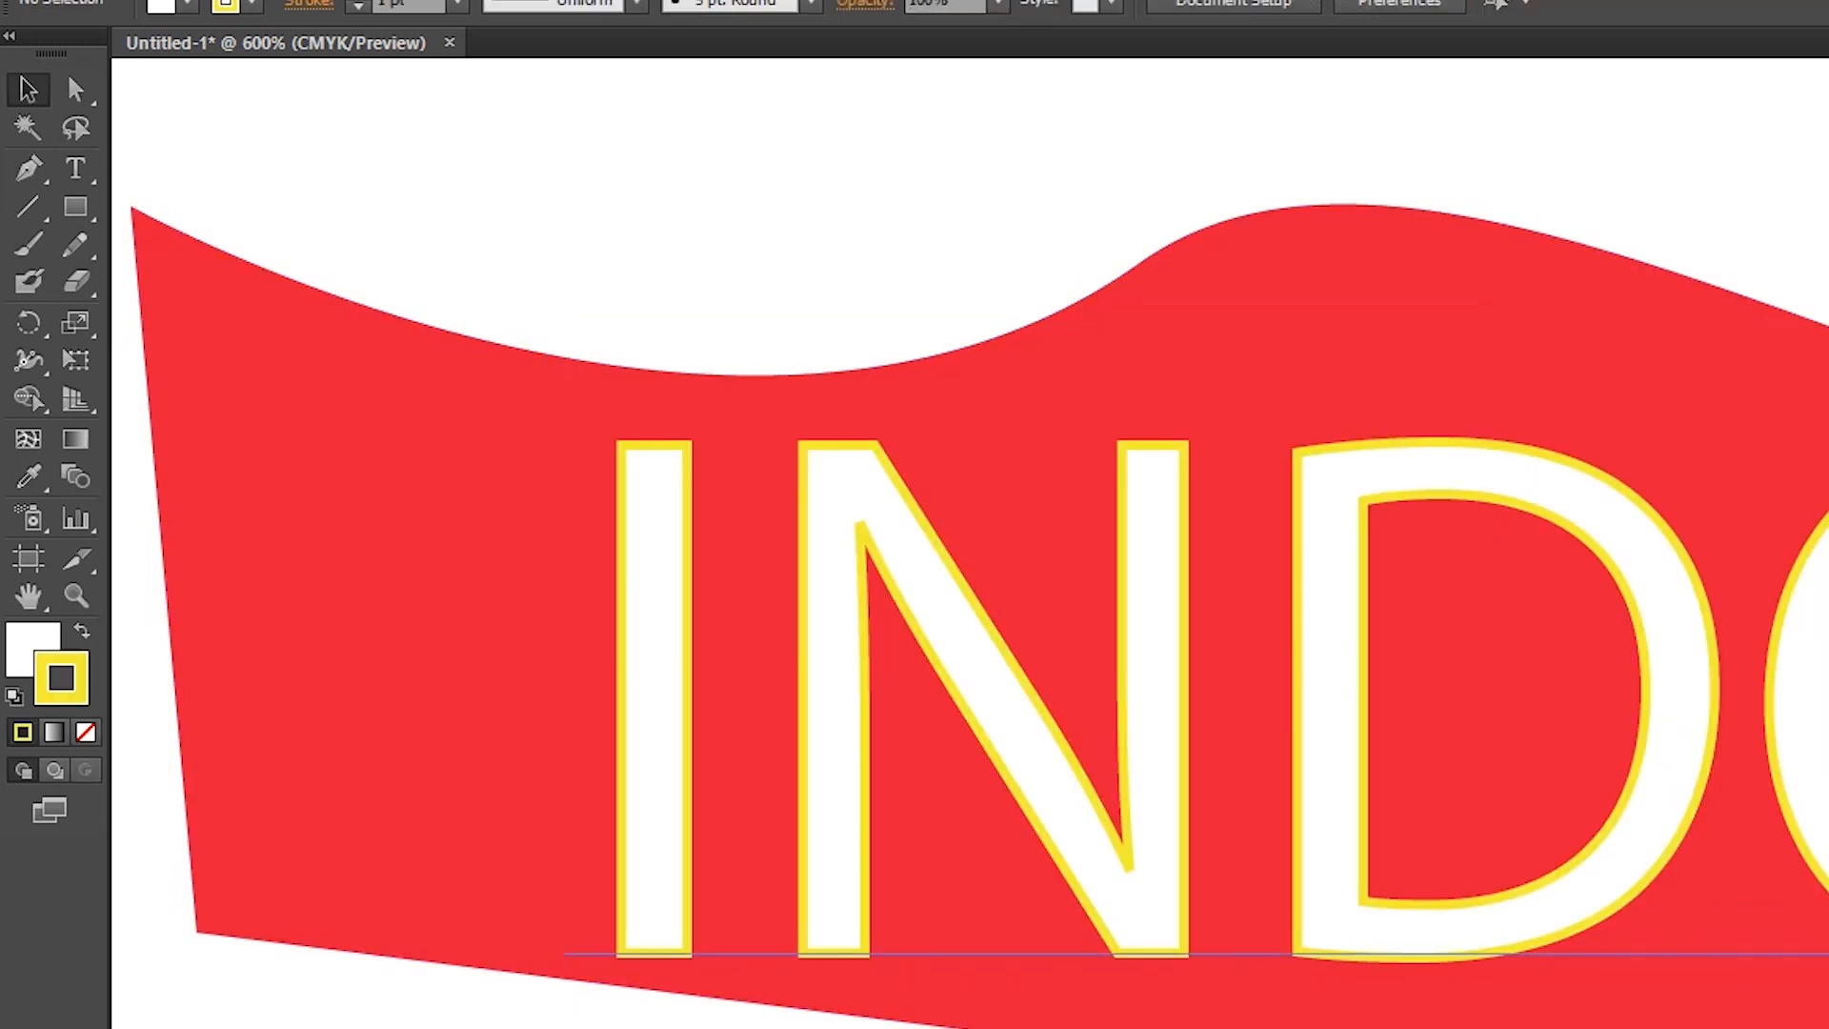
pyautogui.hotkey('ctrl', '=')
pyautogui.hotkey('ctrl', '=')
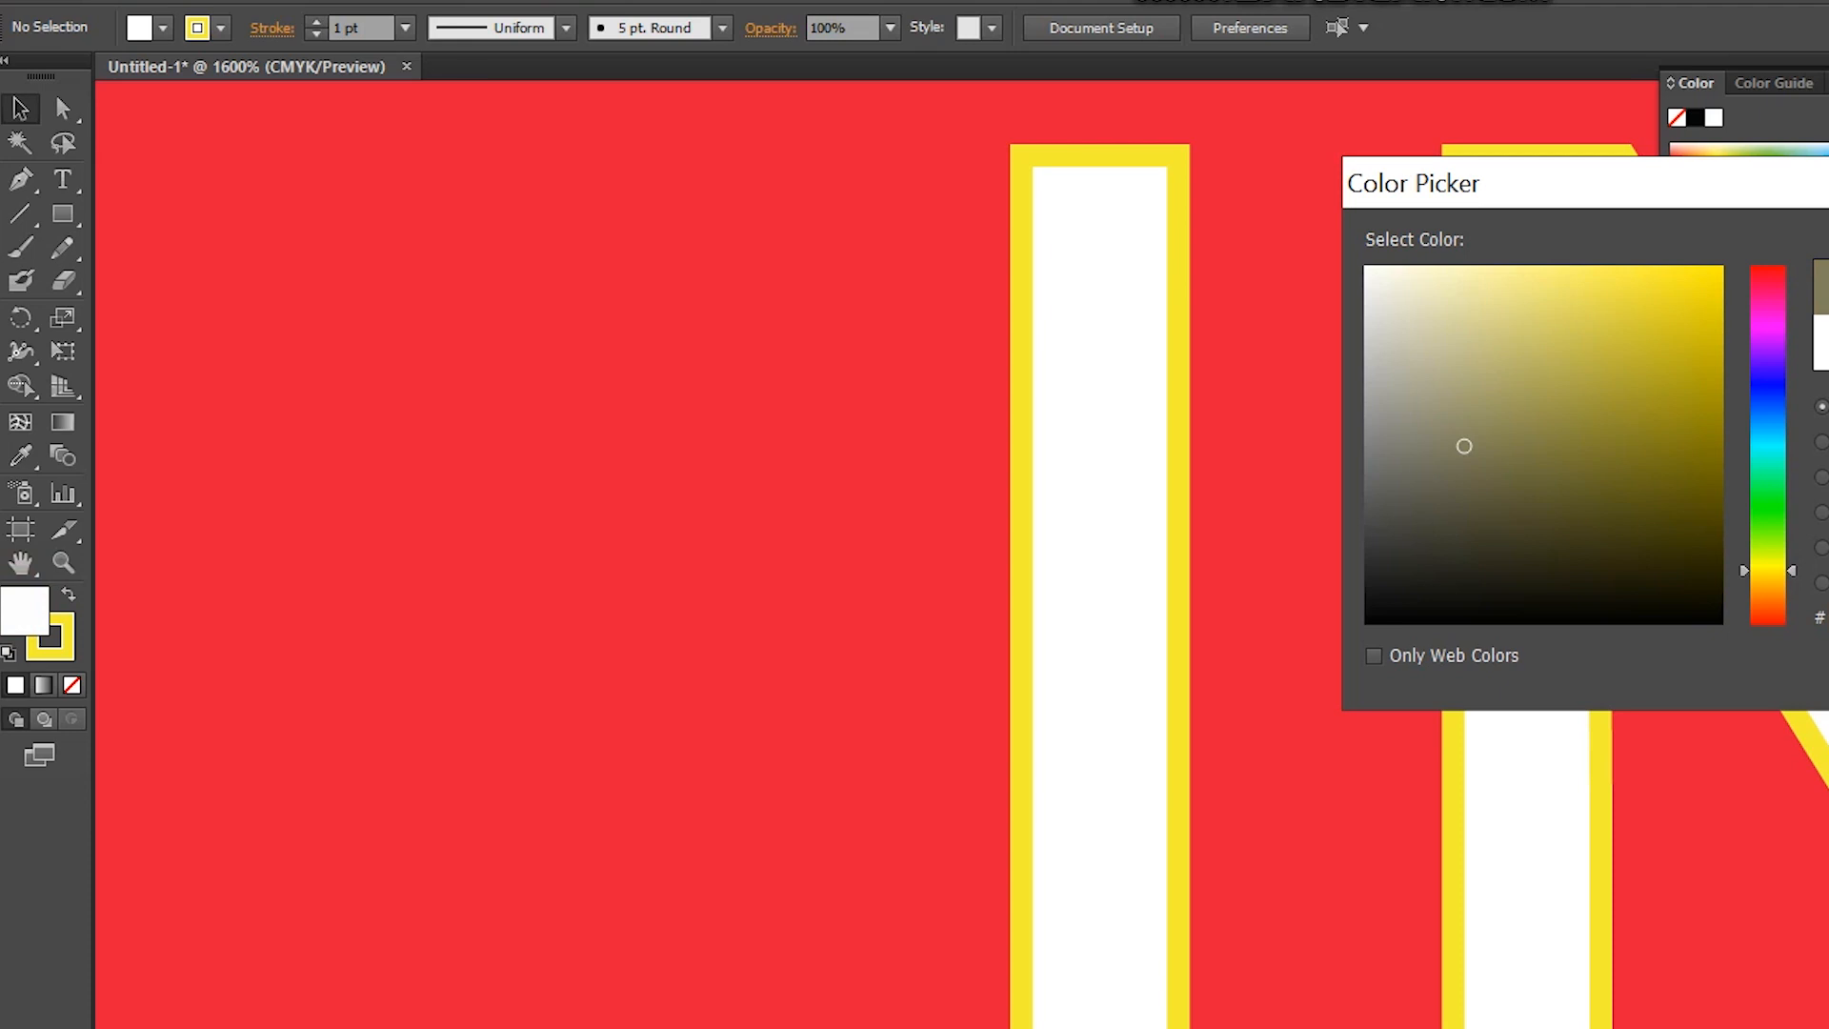
pyautogui.press('Return')
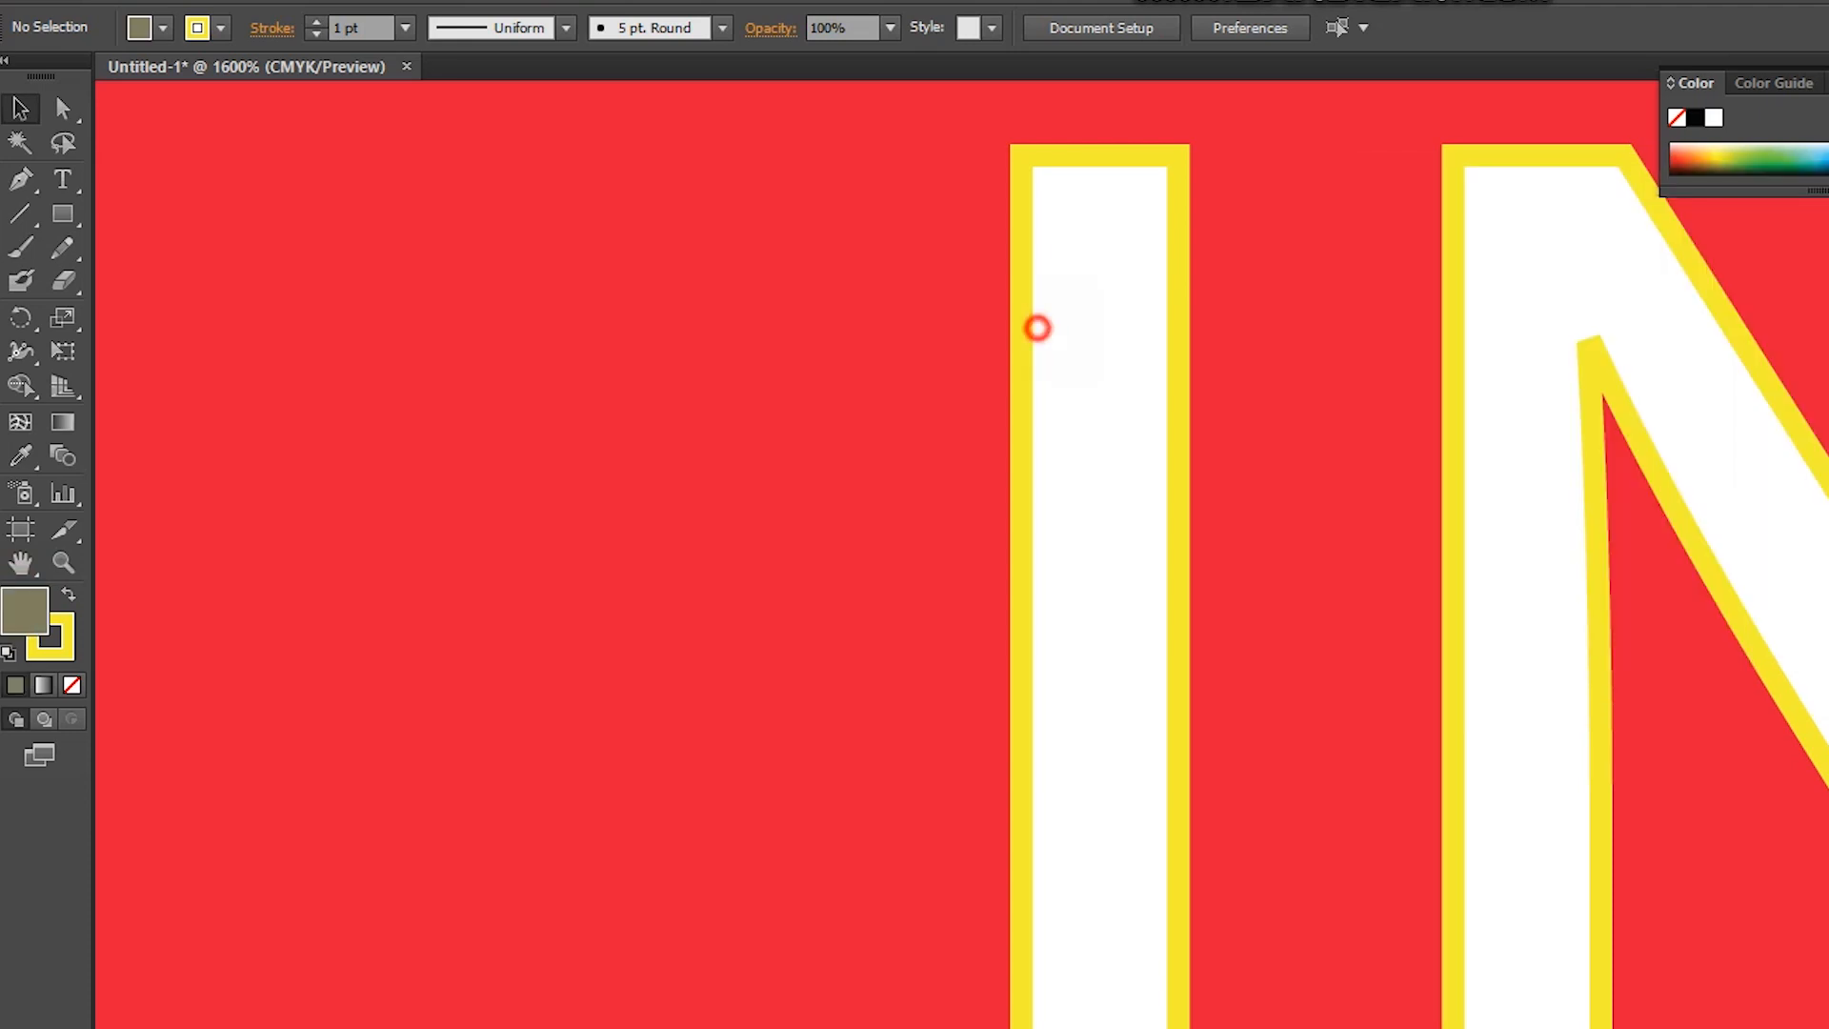
# - Select the text on the red shape and set its fill to a muted olive colour
pyautogui.click(1037, 327)
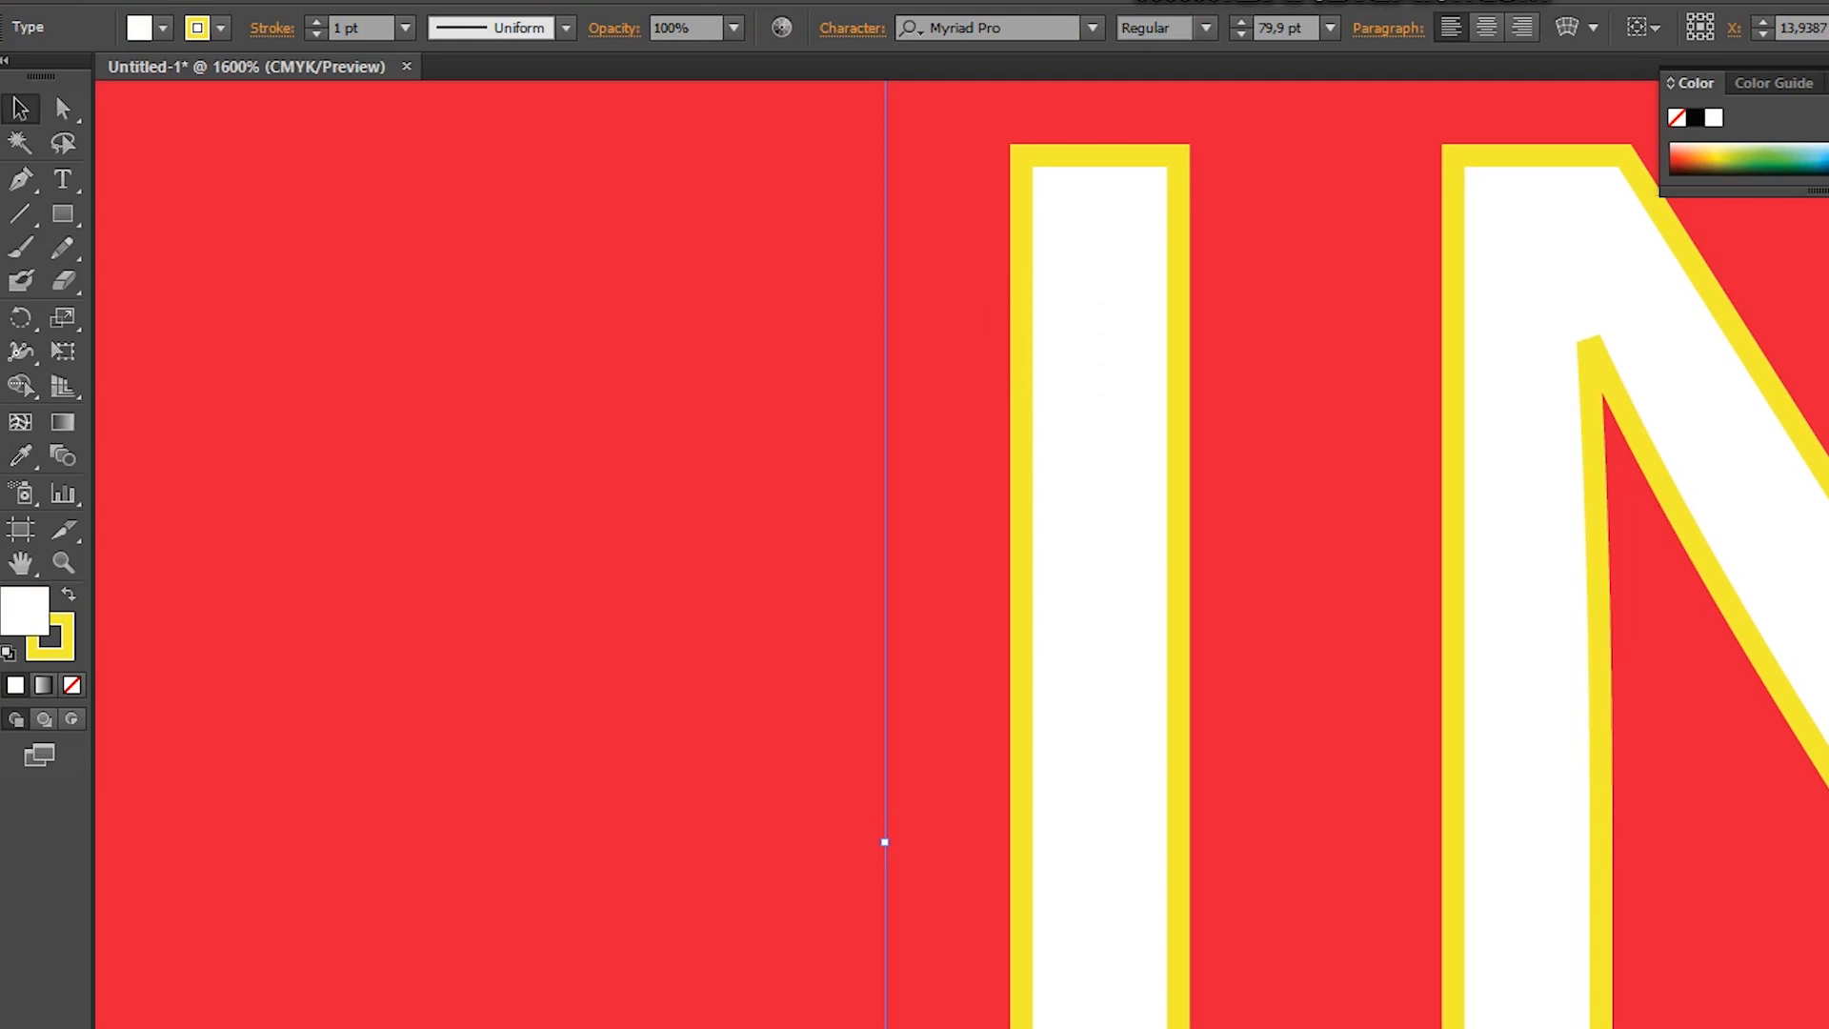
pyautogui.doubleClick(31, 604)
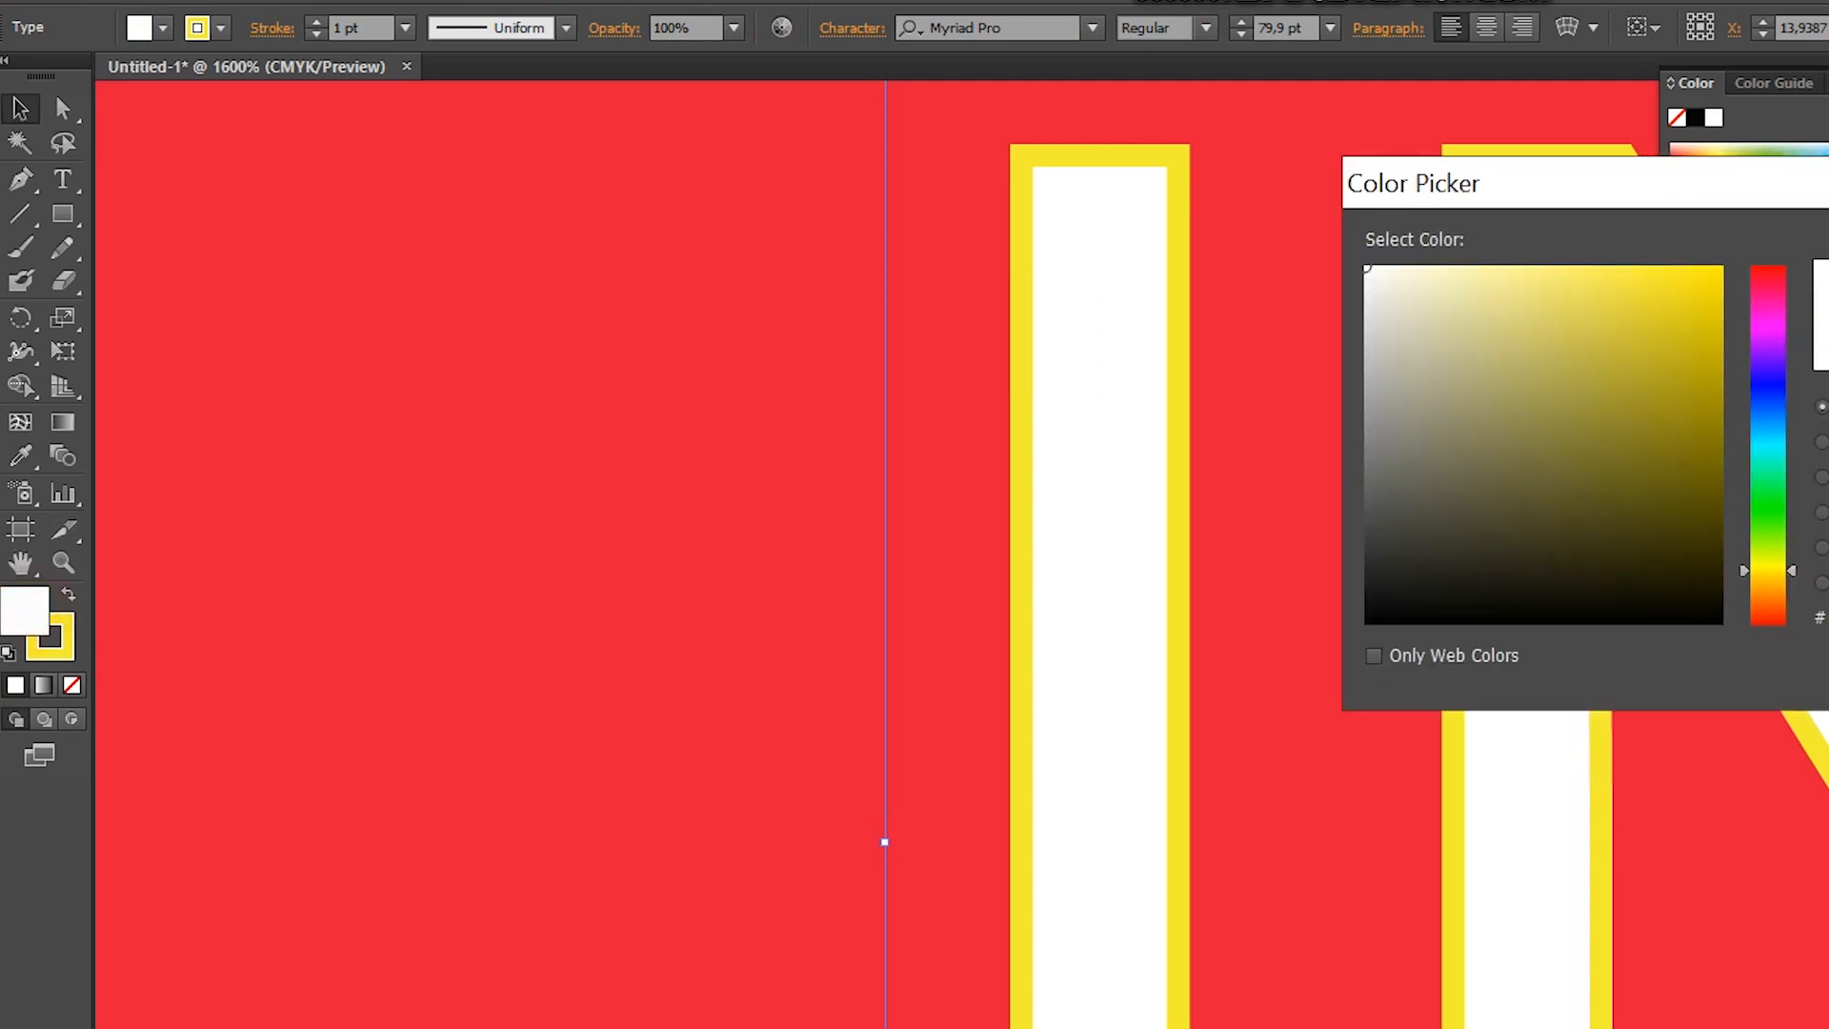
pyautogui.moveTo(1458, 359); pyautogui.dragTo(1521, 410)
pyautogui.press('Return')
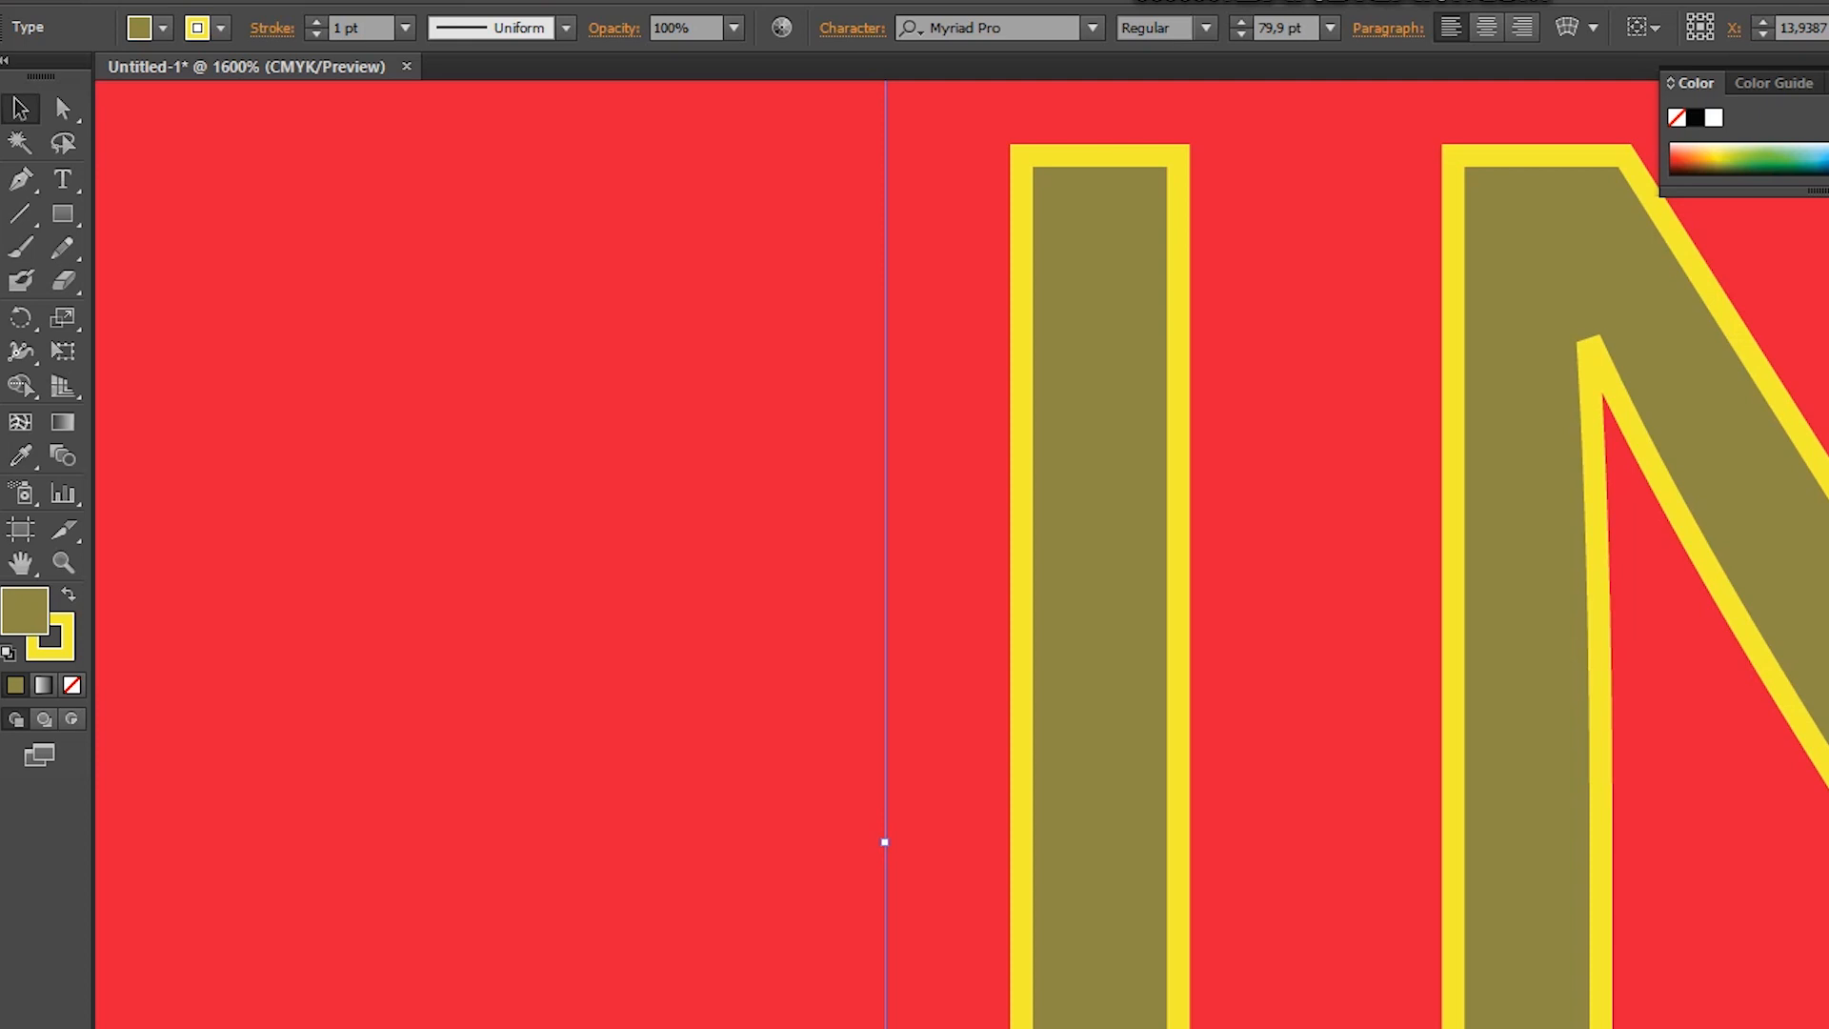
# - Set the text's stroke to a pale cream-yellow colour
pyautogui.click(63, 630)
pyautogui.doubleClick(62, 630)
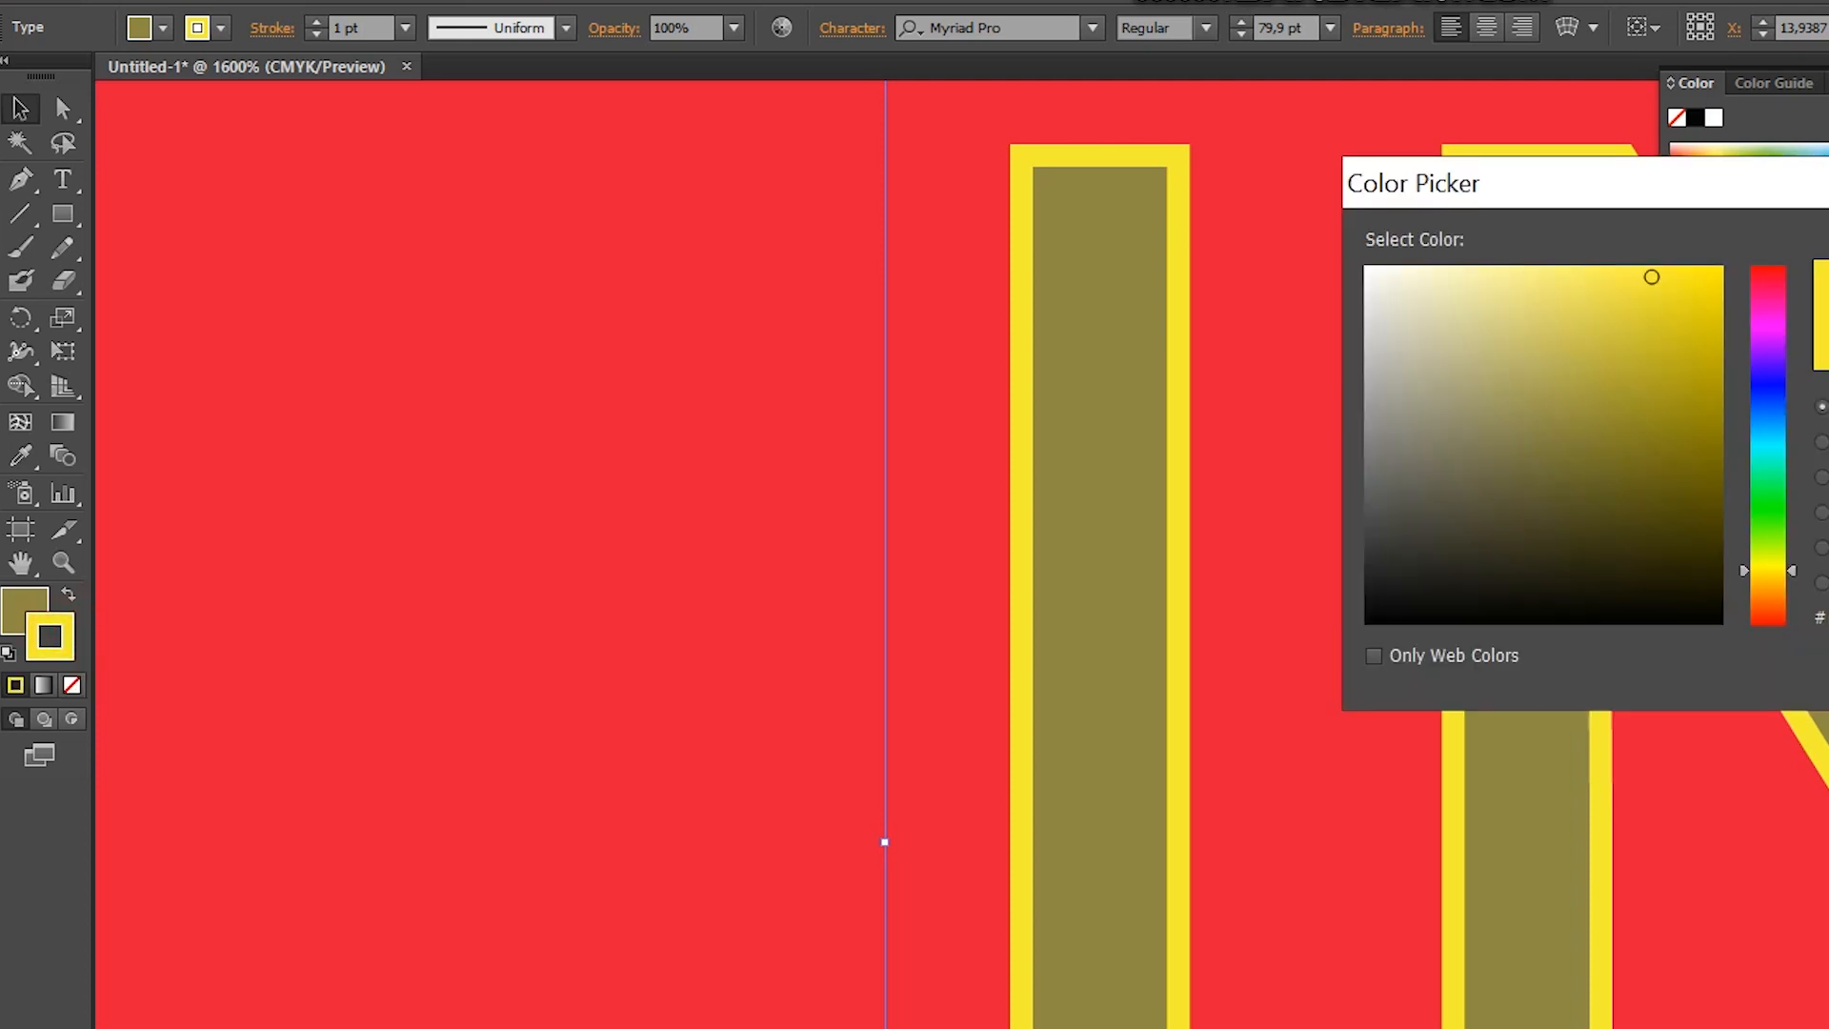
pyautogui.click(1507, 332)
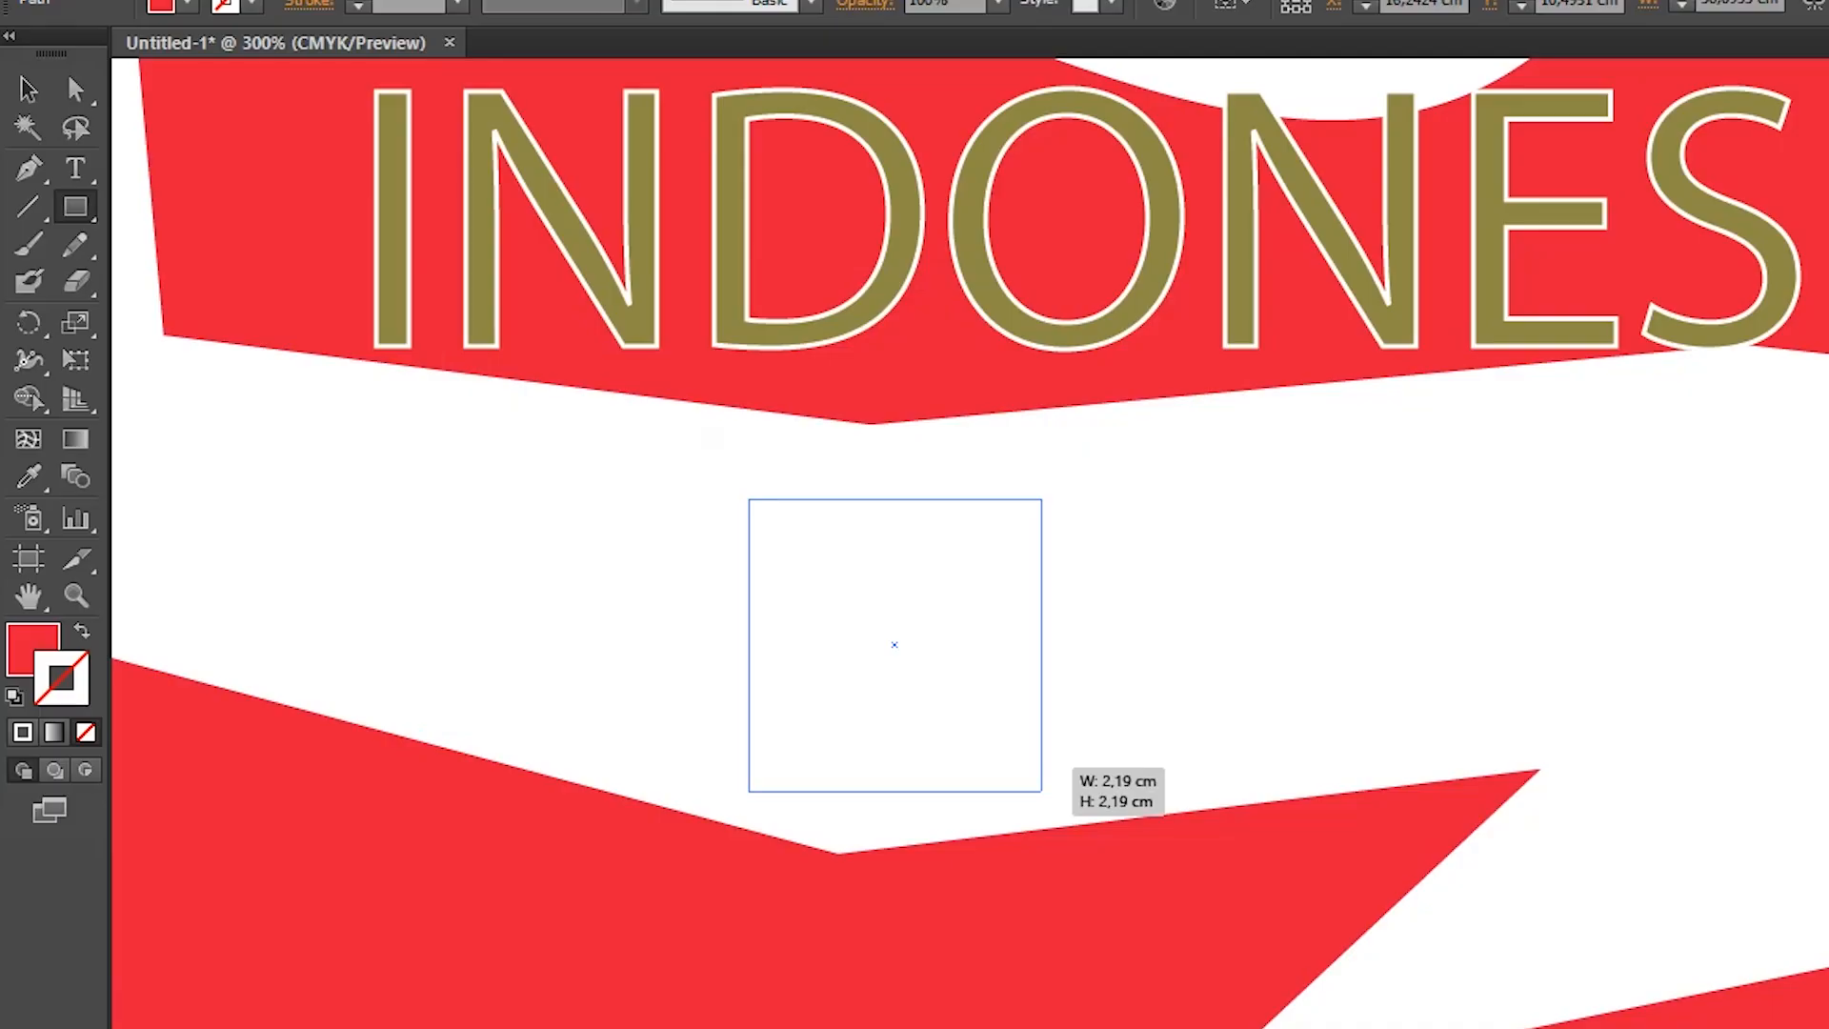
# - Draw a large square and, beside it, a wide rectangle about 6.2 by 2.2 cm below the text, and switch to the Selection tool
pyautogui.moveTo(1041, 788); pyautogui.dragTo(1343, 951)
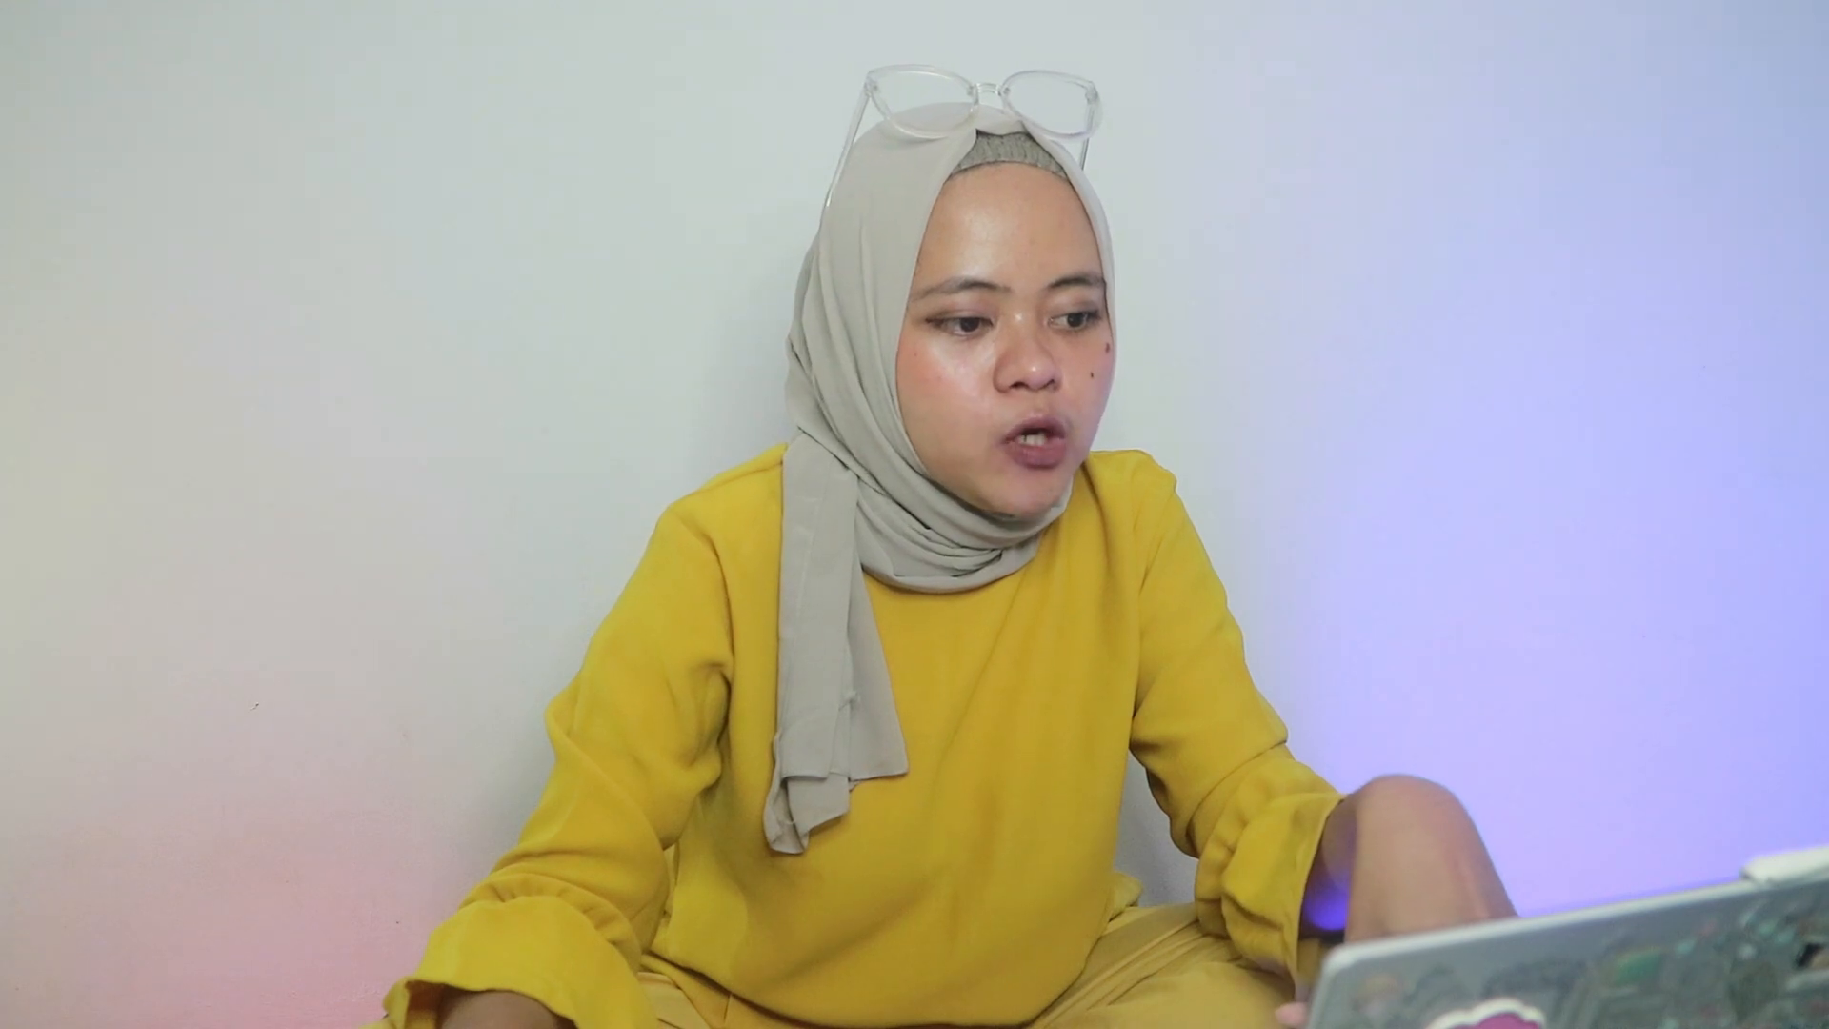
pyautogui.moveTo(983, 452); pyautogui.dragTo(1669, 693)
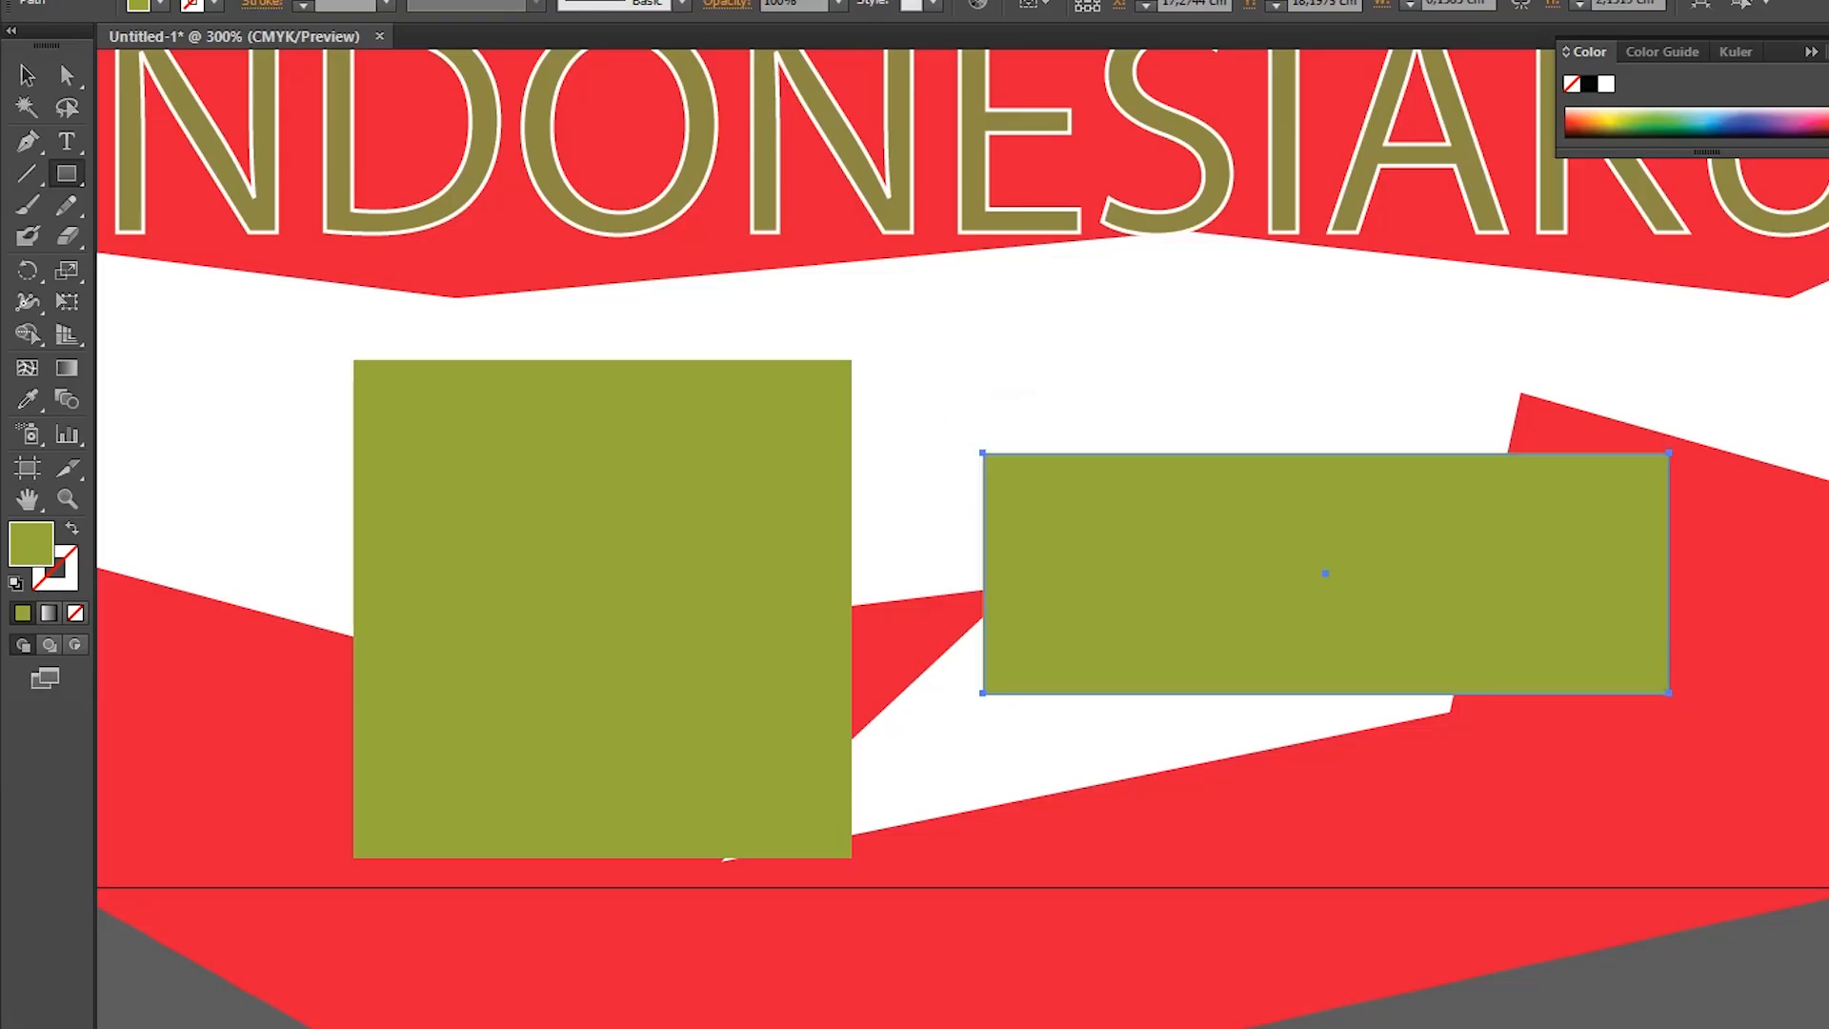
pyautogui.click(23, 75)
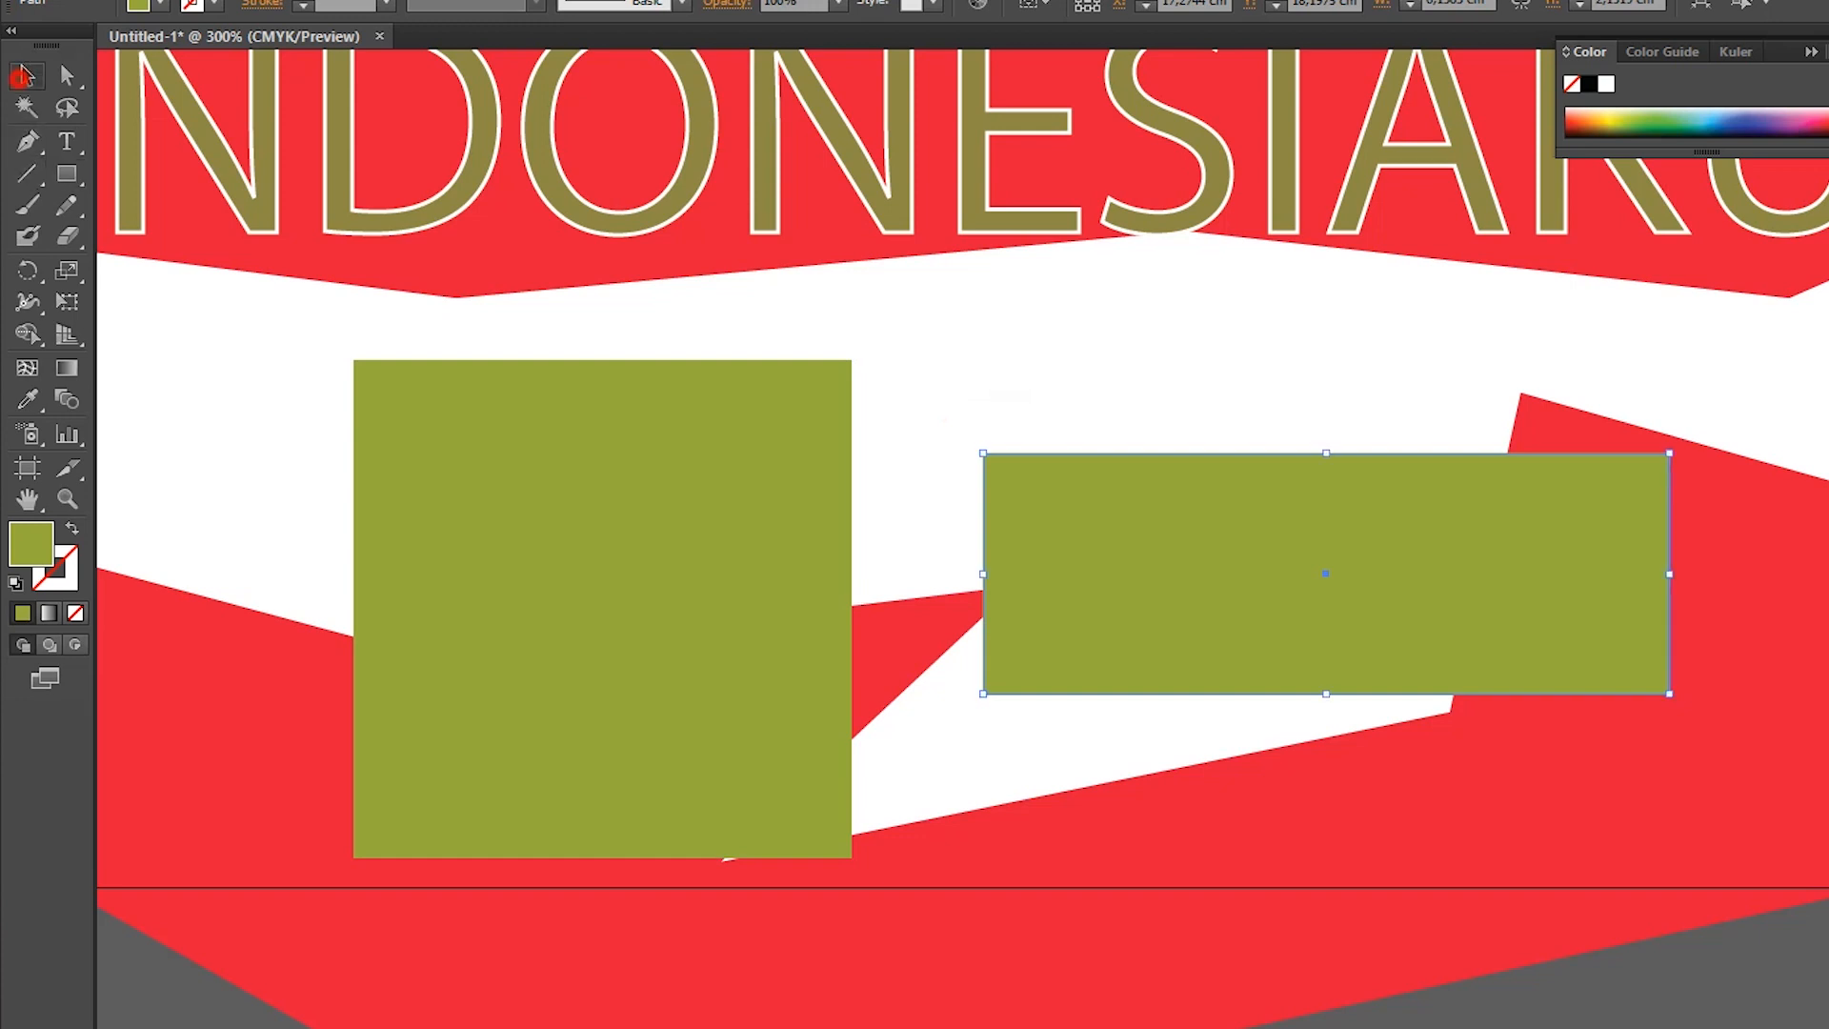
# - Draw a second wide rectangle about 6 by 1.9 cm below the existing wide rectangle
pyautogui.moveTo(1119, 543); pyautogui.dragTo(1098, 393)
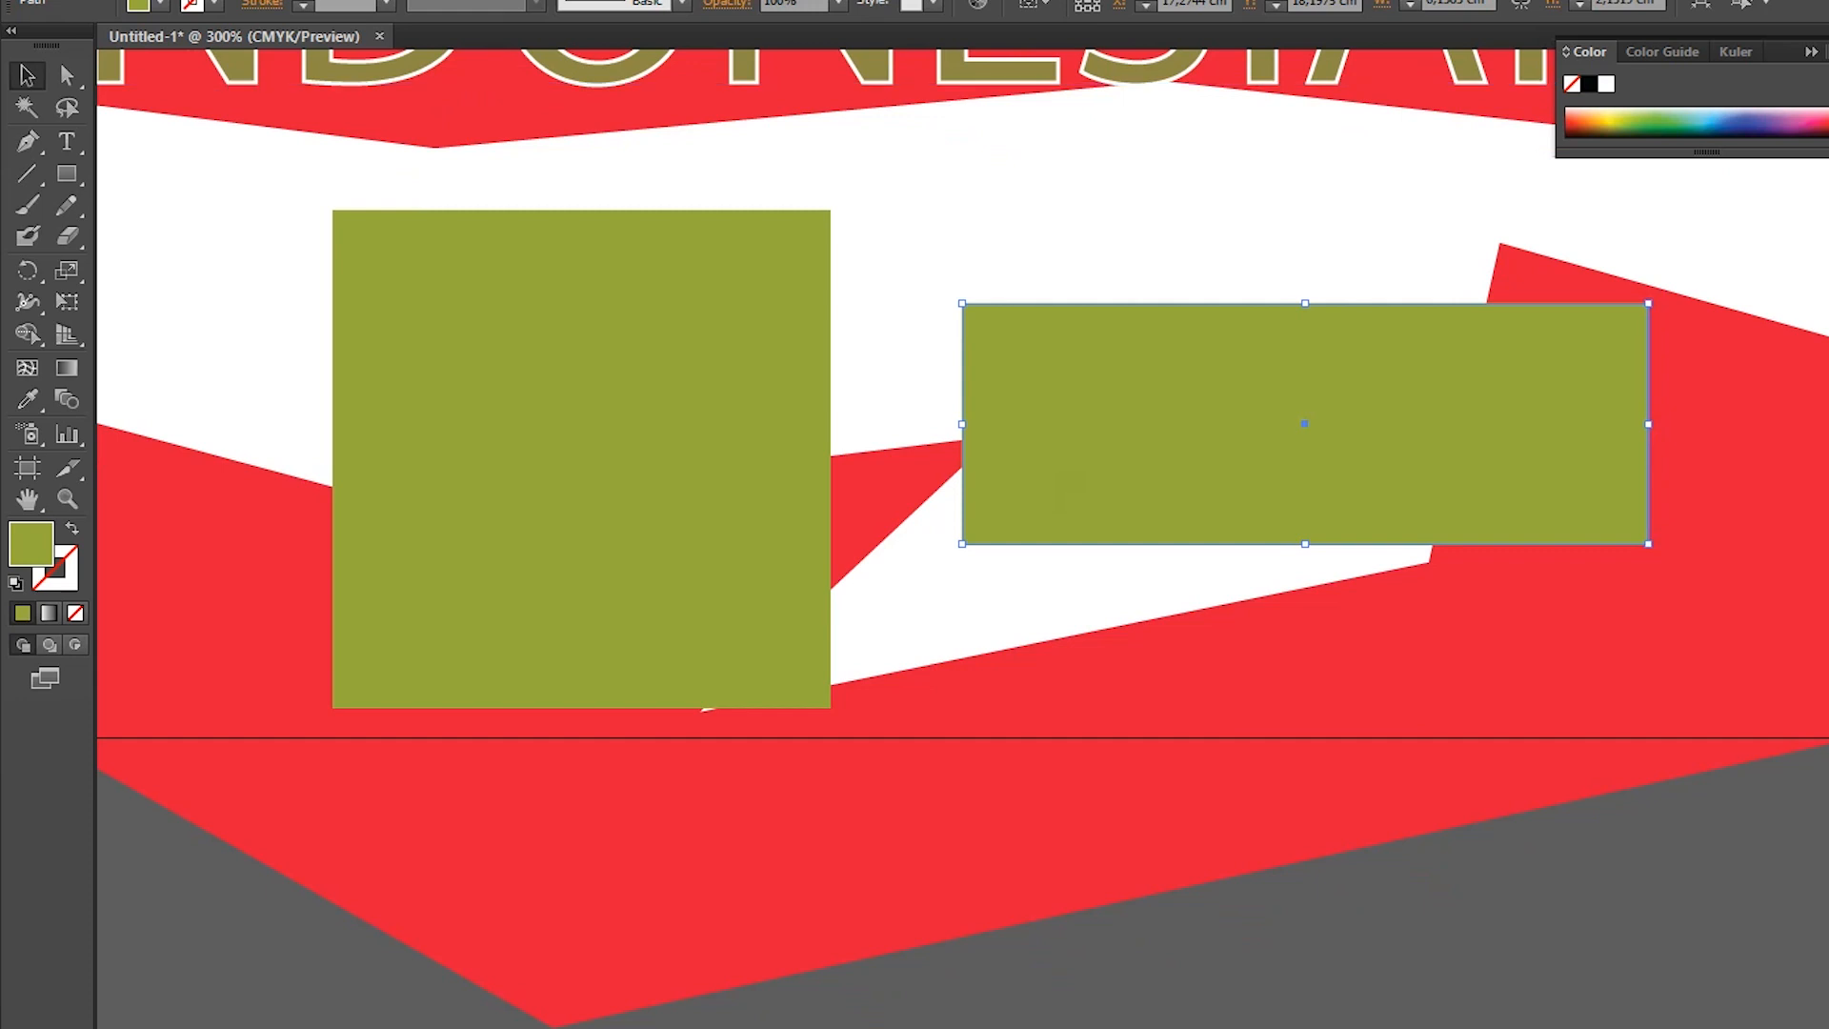
pyautogui.click(67, 173)
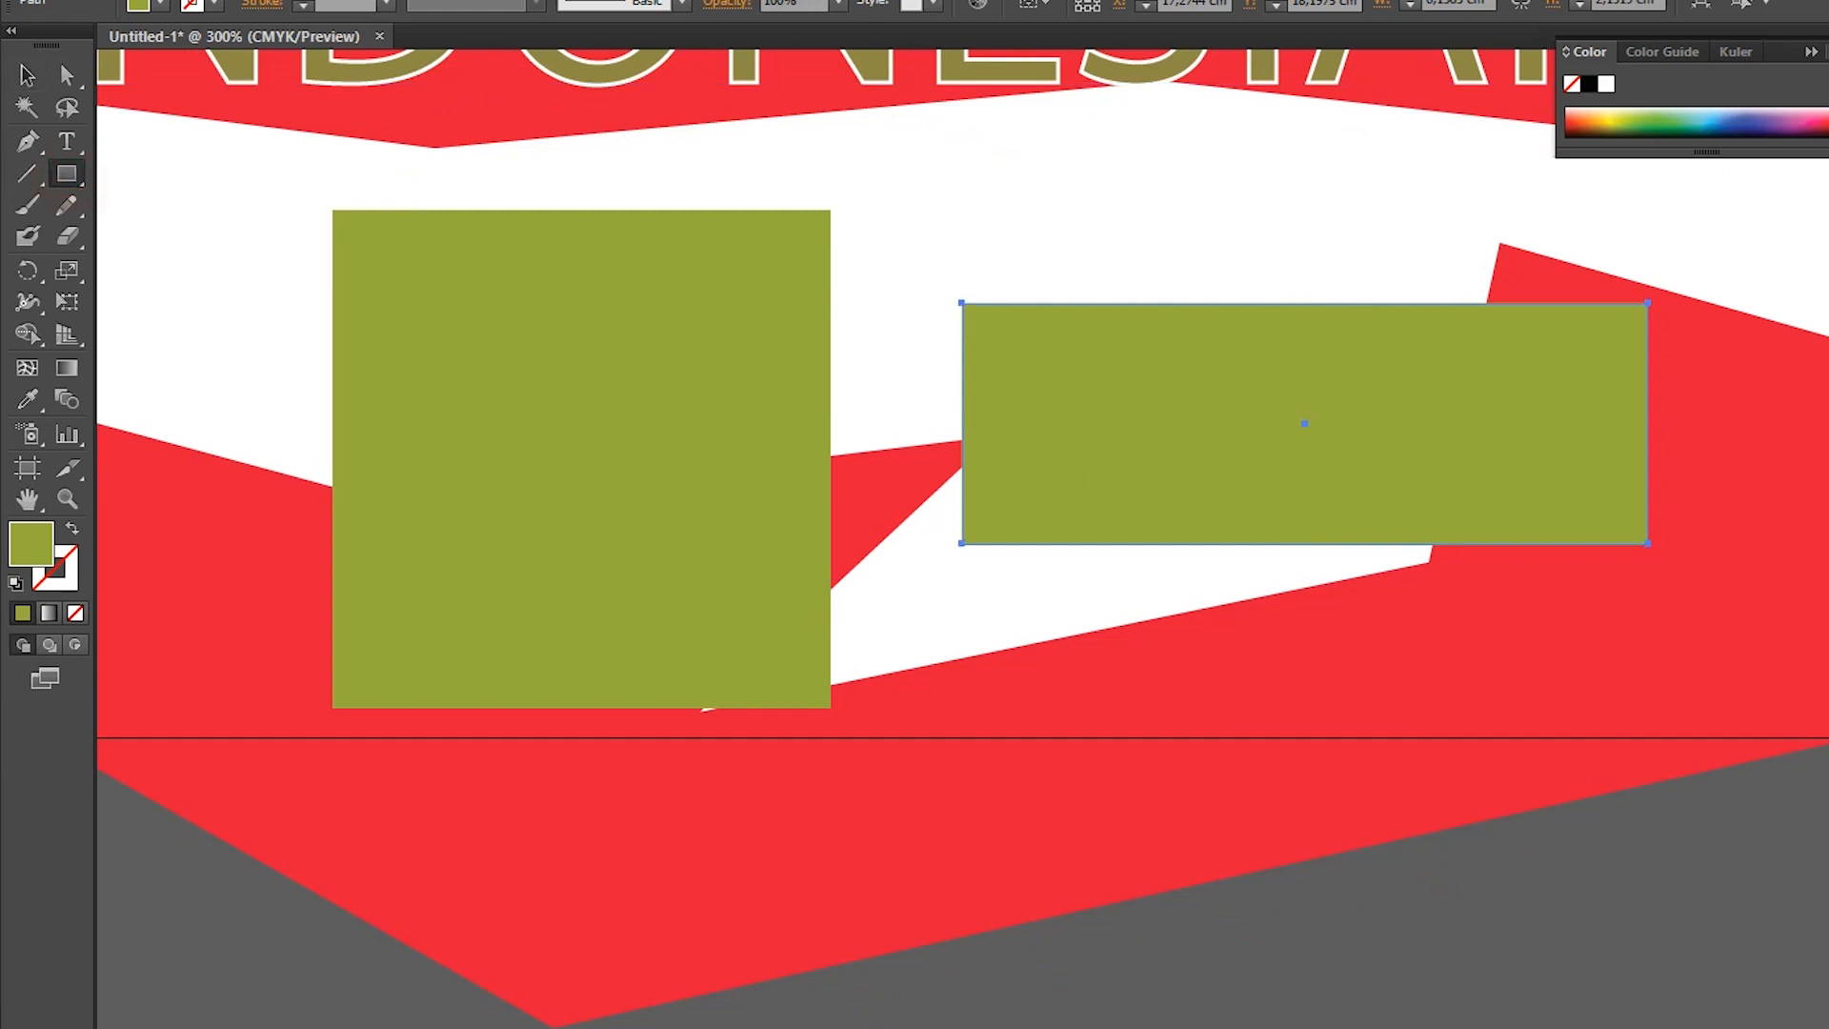
pyautogui.moveTo(975, 639)
pyautogui.mouseDown()
pyautogui.moveTo(1009, 704)
pyautogui.moveTo(1166, 831)
pyautogui.moveTo(1415, 884)
pyautogui.moveTo(1672, 889)
pyautogui.moveTo(1020, 991)
pyautogui.moveTo(952, 1028)
pyautogui.moveTo(1307, 1027)
pyautogui.moveTo(1545, 926)
pyautogui.moveTo(1657, 848)
pyautogui.mouseUp()
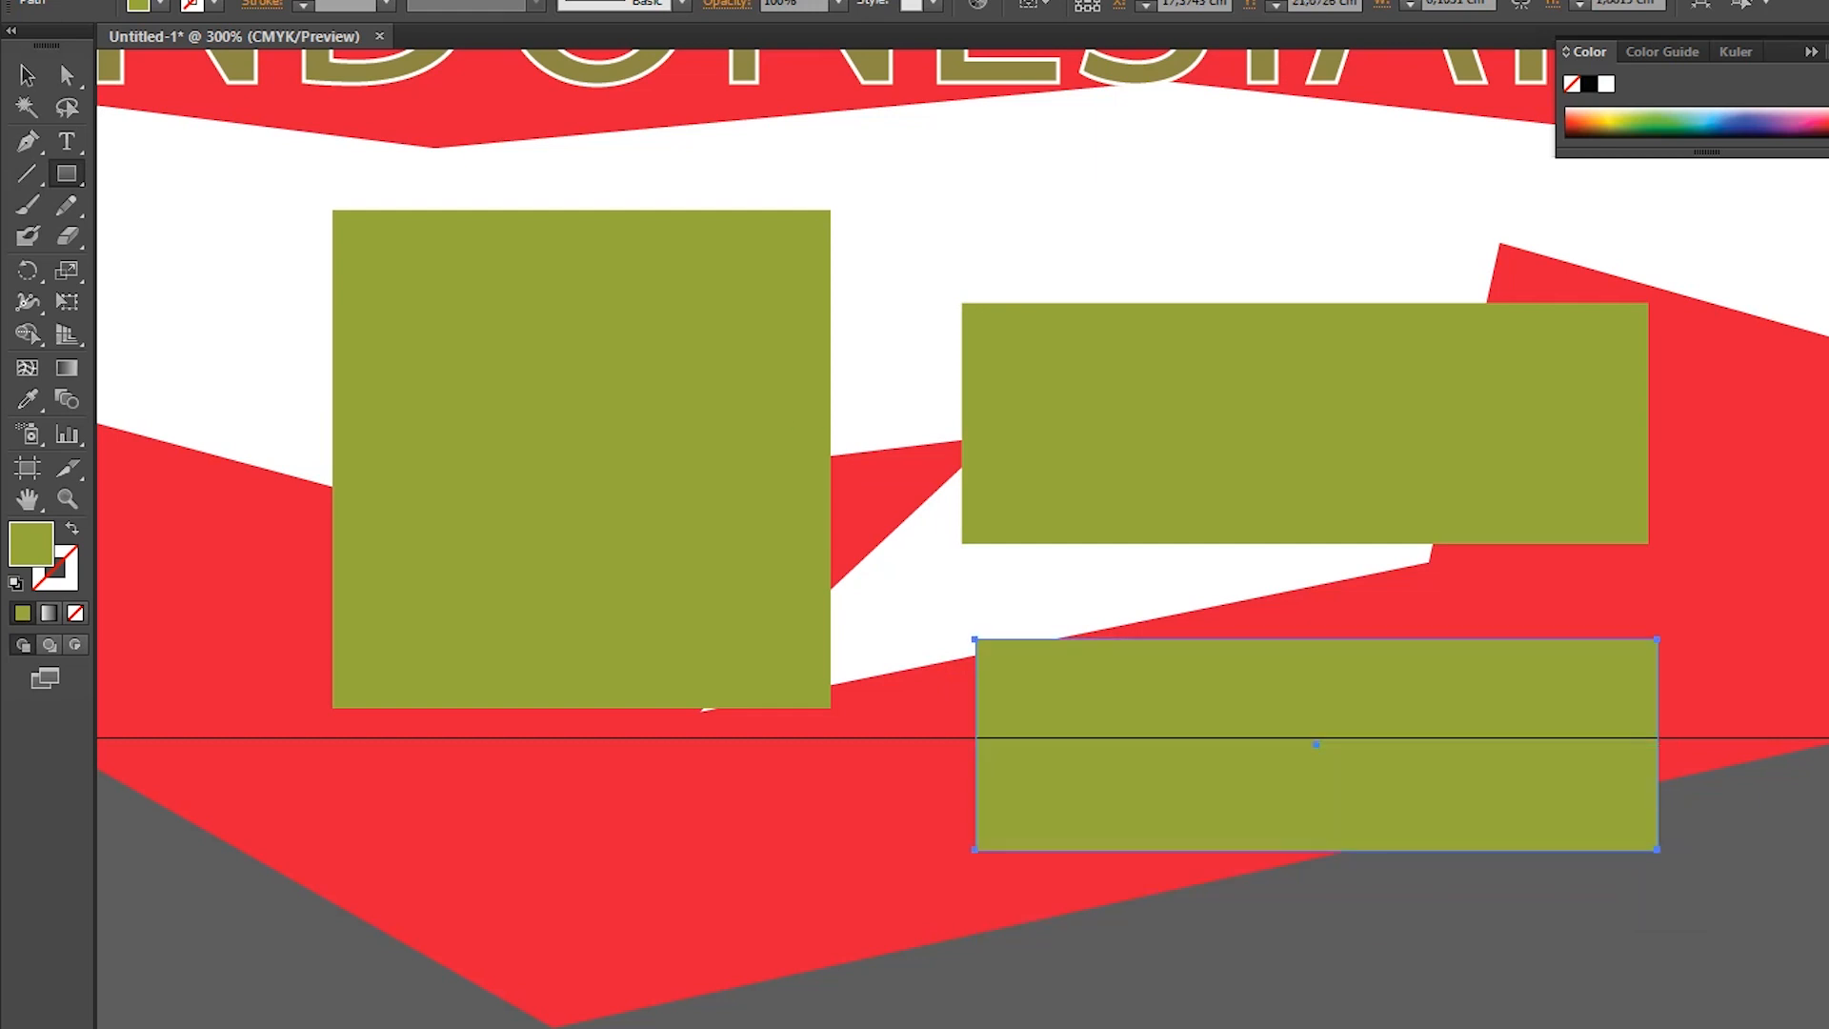
# - Draw two small squares about 1.65 cm wide side by side below the large square
pyautogui.scroll(-3, 962, 534)
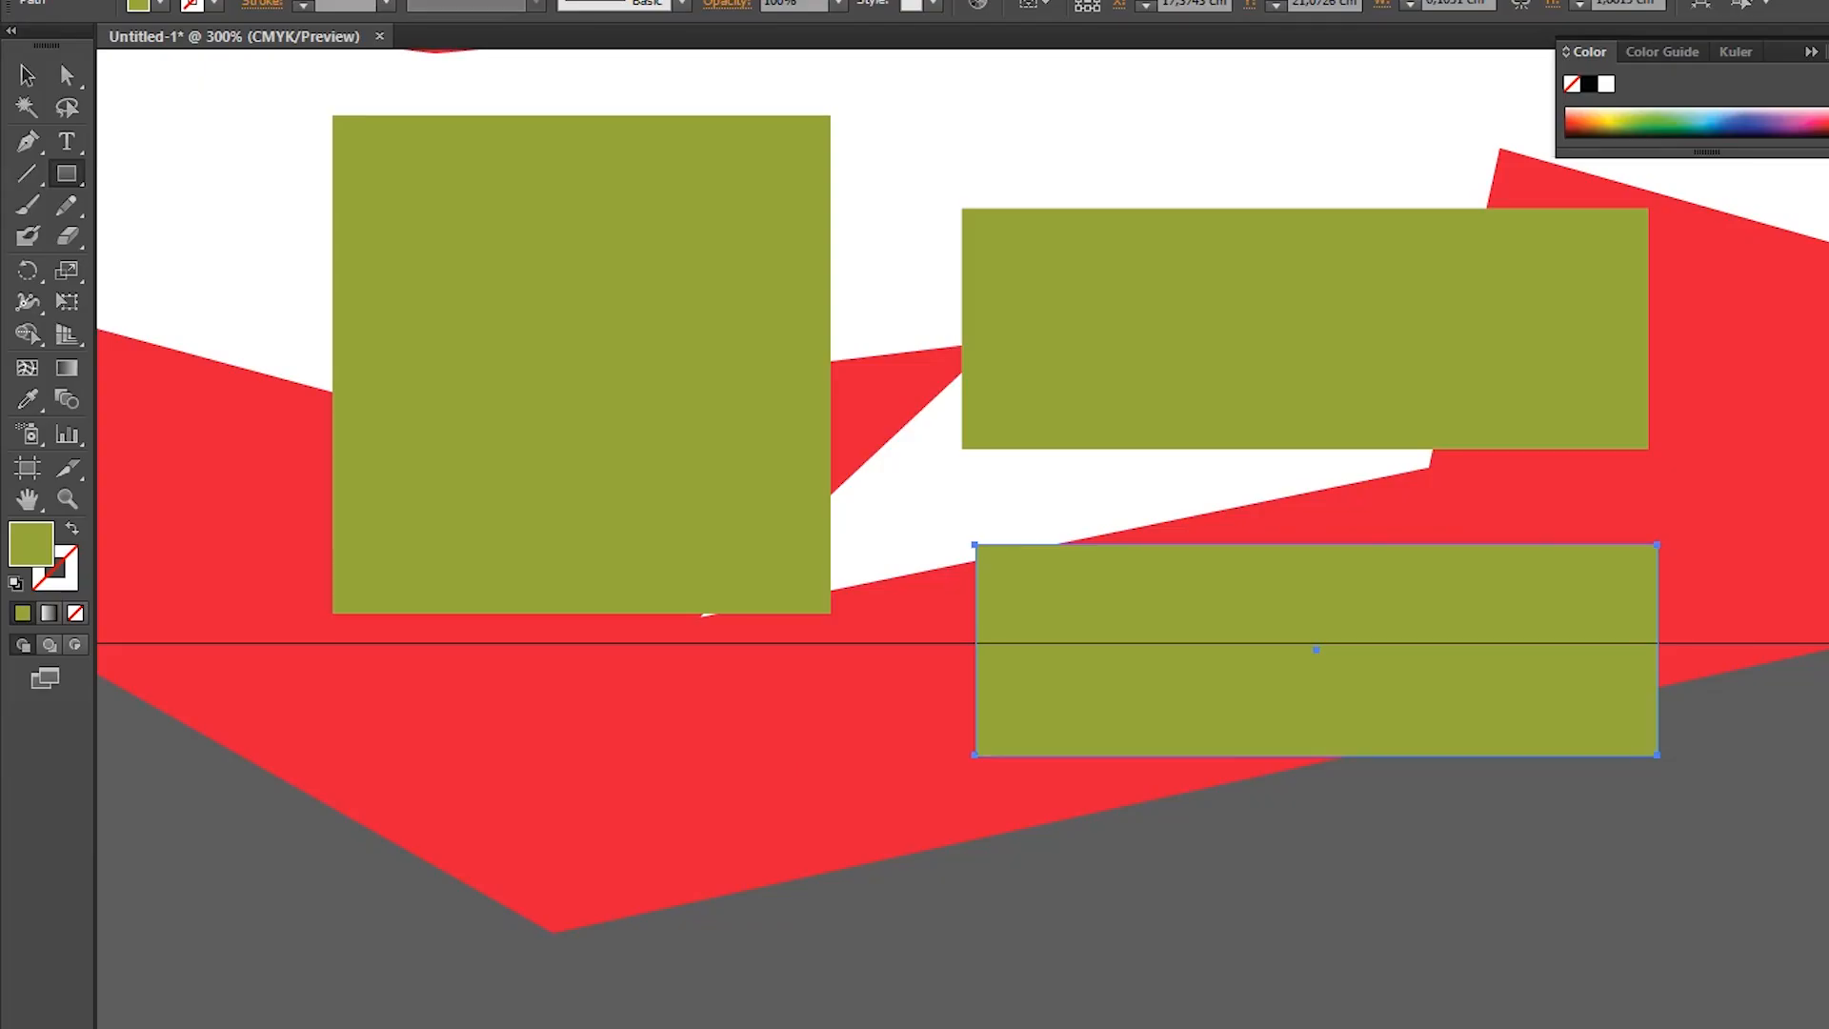
pyautogui.moveTo(820, 716); pyautogui.dragTo(636, 898)
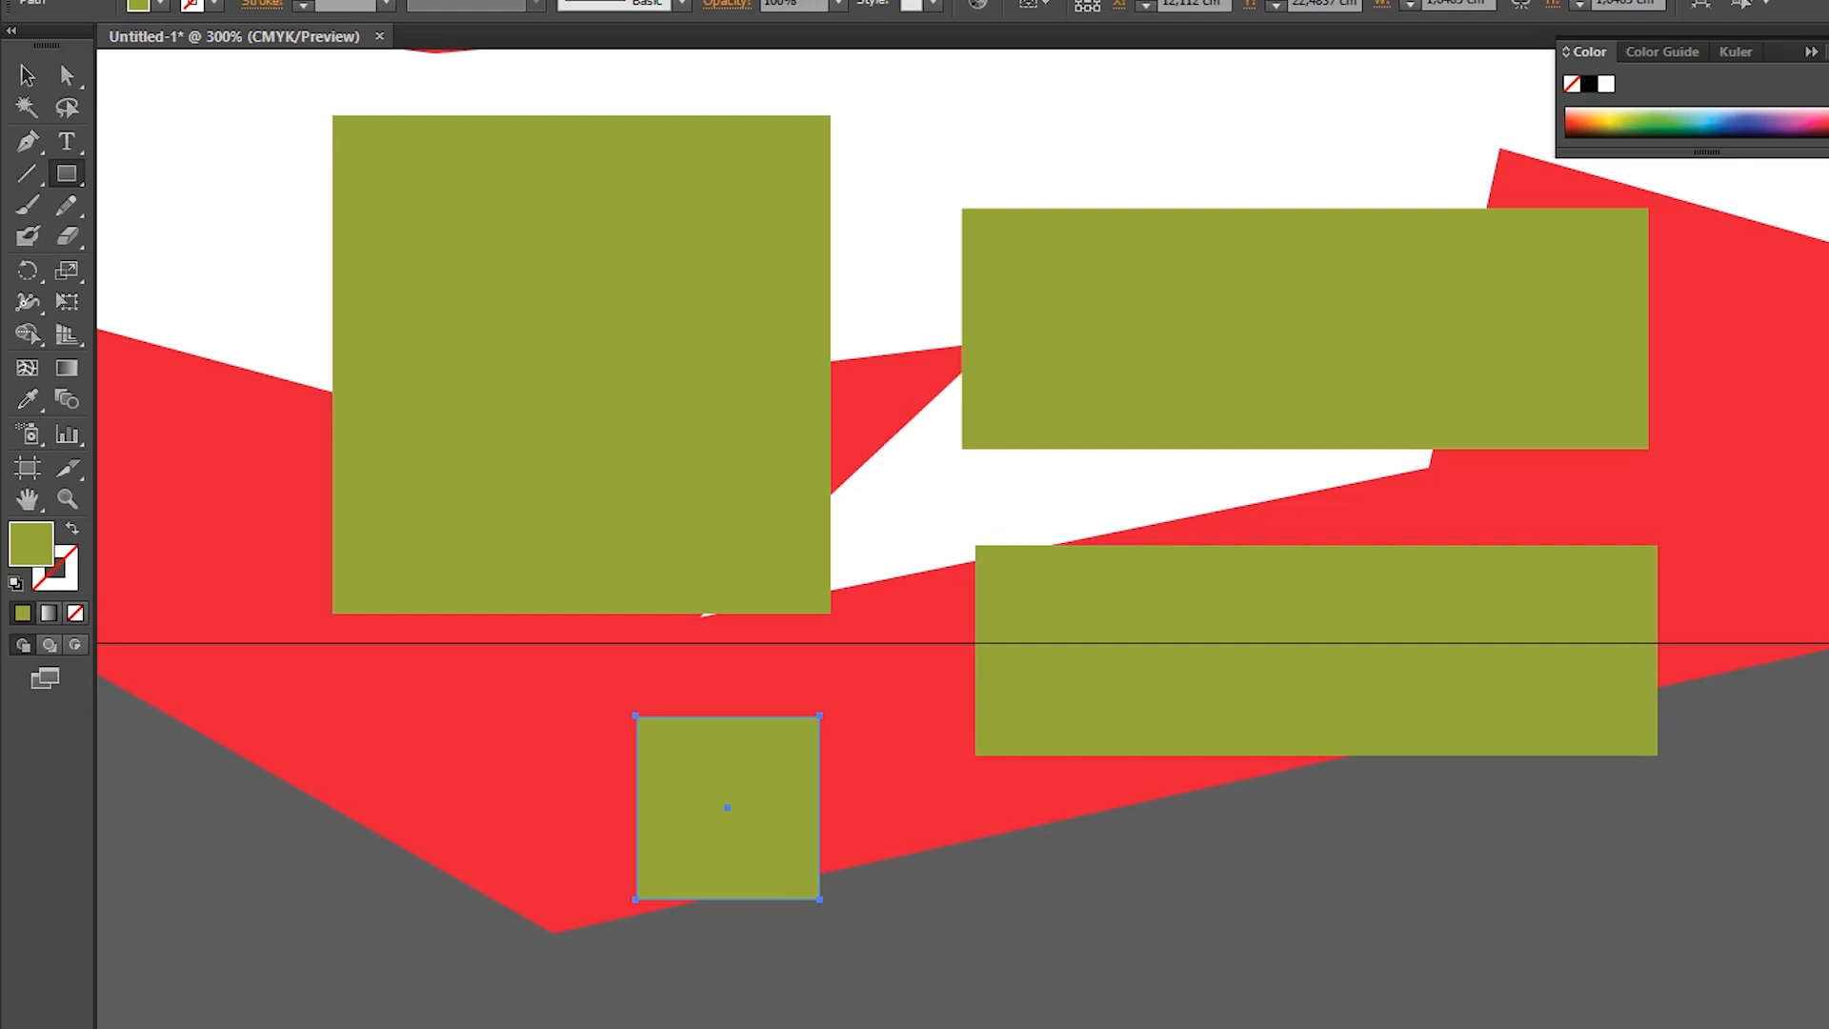
pyautogui.moveTo(768, 769); pyautogui.dragTo(1209, 713)
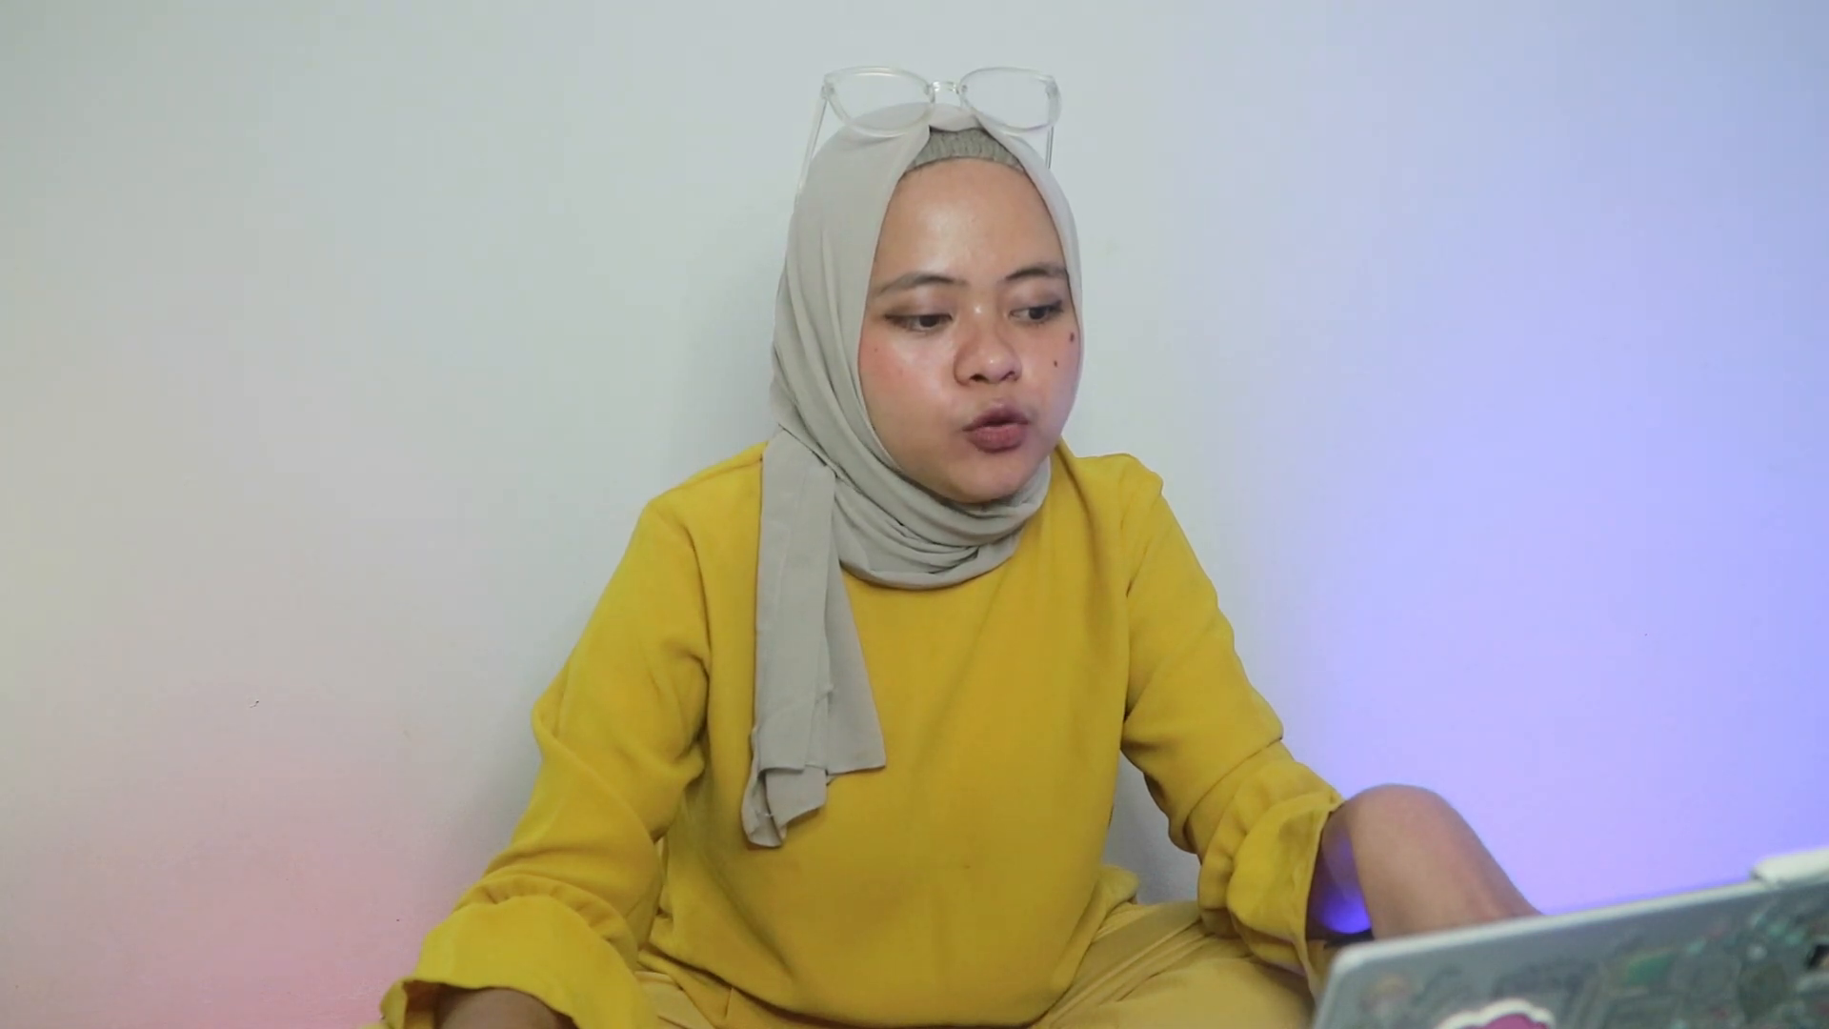
pyautogui.moveTo(997, 660); pyautogui.dragTo(865, 792)
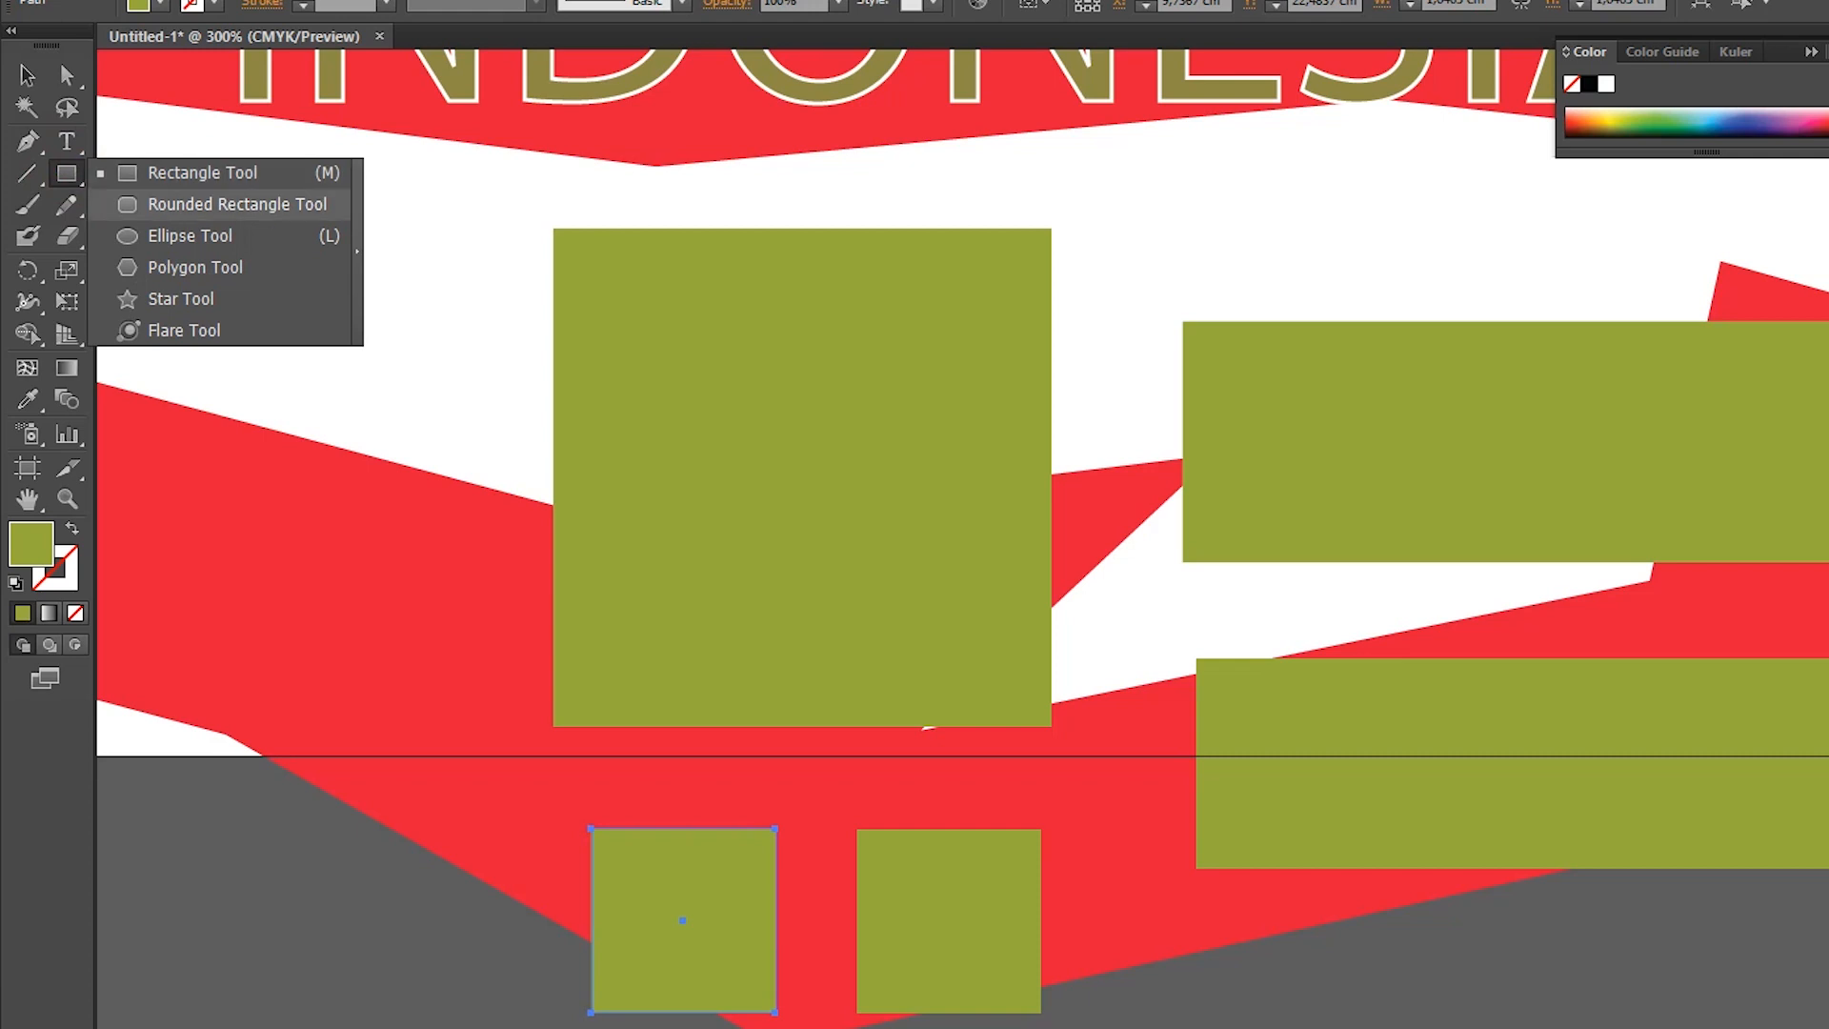
# - Draw a rounded rectangle about 4.9 by 4.4 cm beside the large square and inspect one of its rounded corners up close
pyautogui.click(187, 204)
pyautogui.moveTo(570, 390); pyautogui.dragTo(1130, 340)
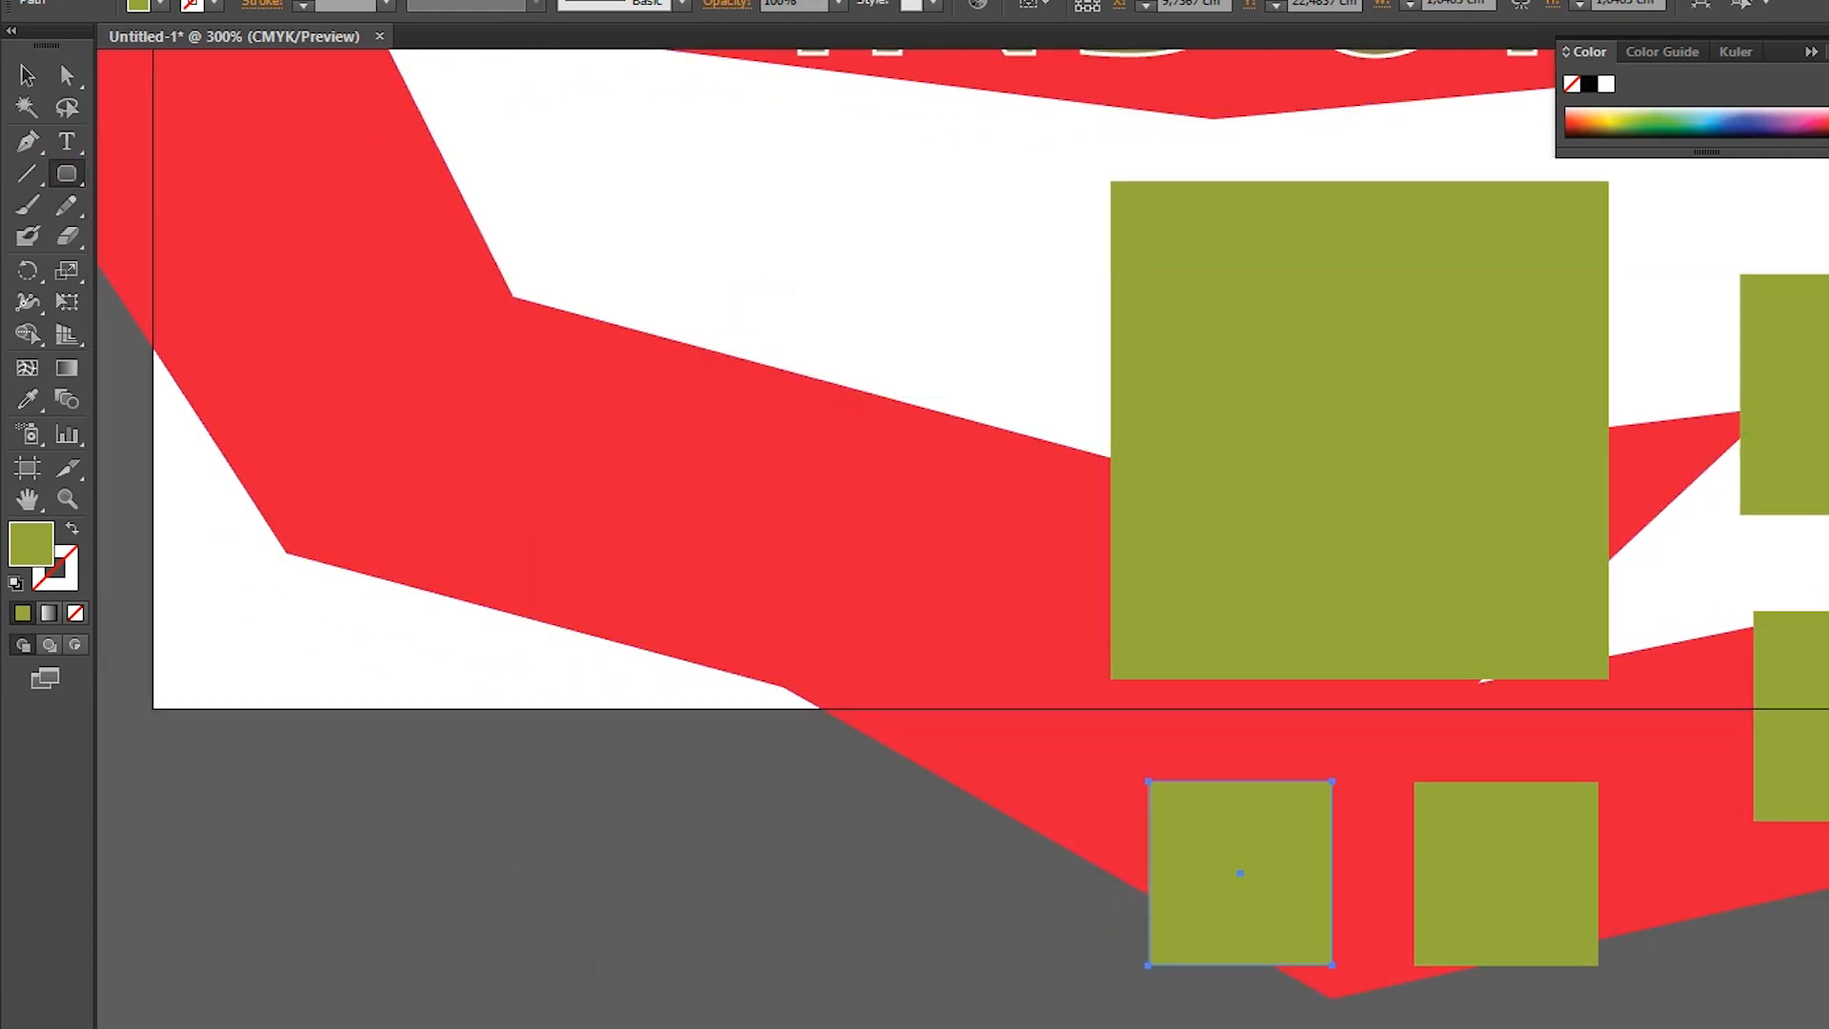
pyautogui.moveTo(1020, 184); pyautogui.dragTo(464, 692)
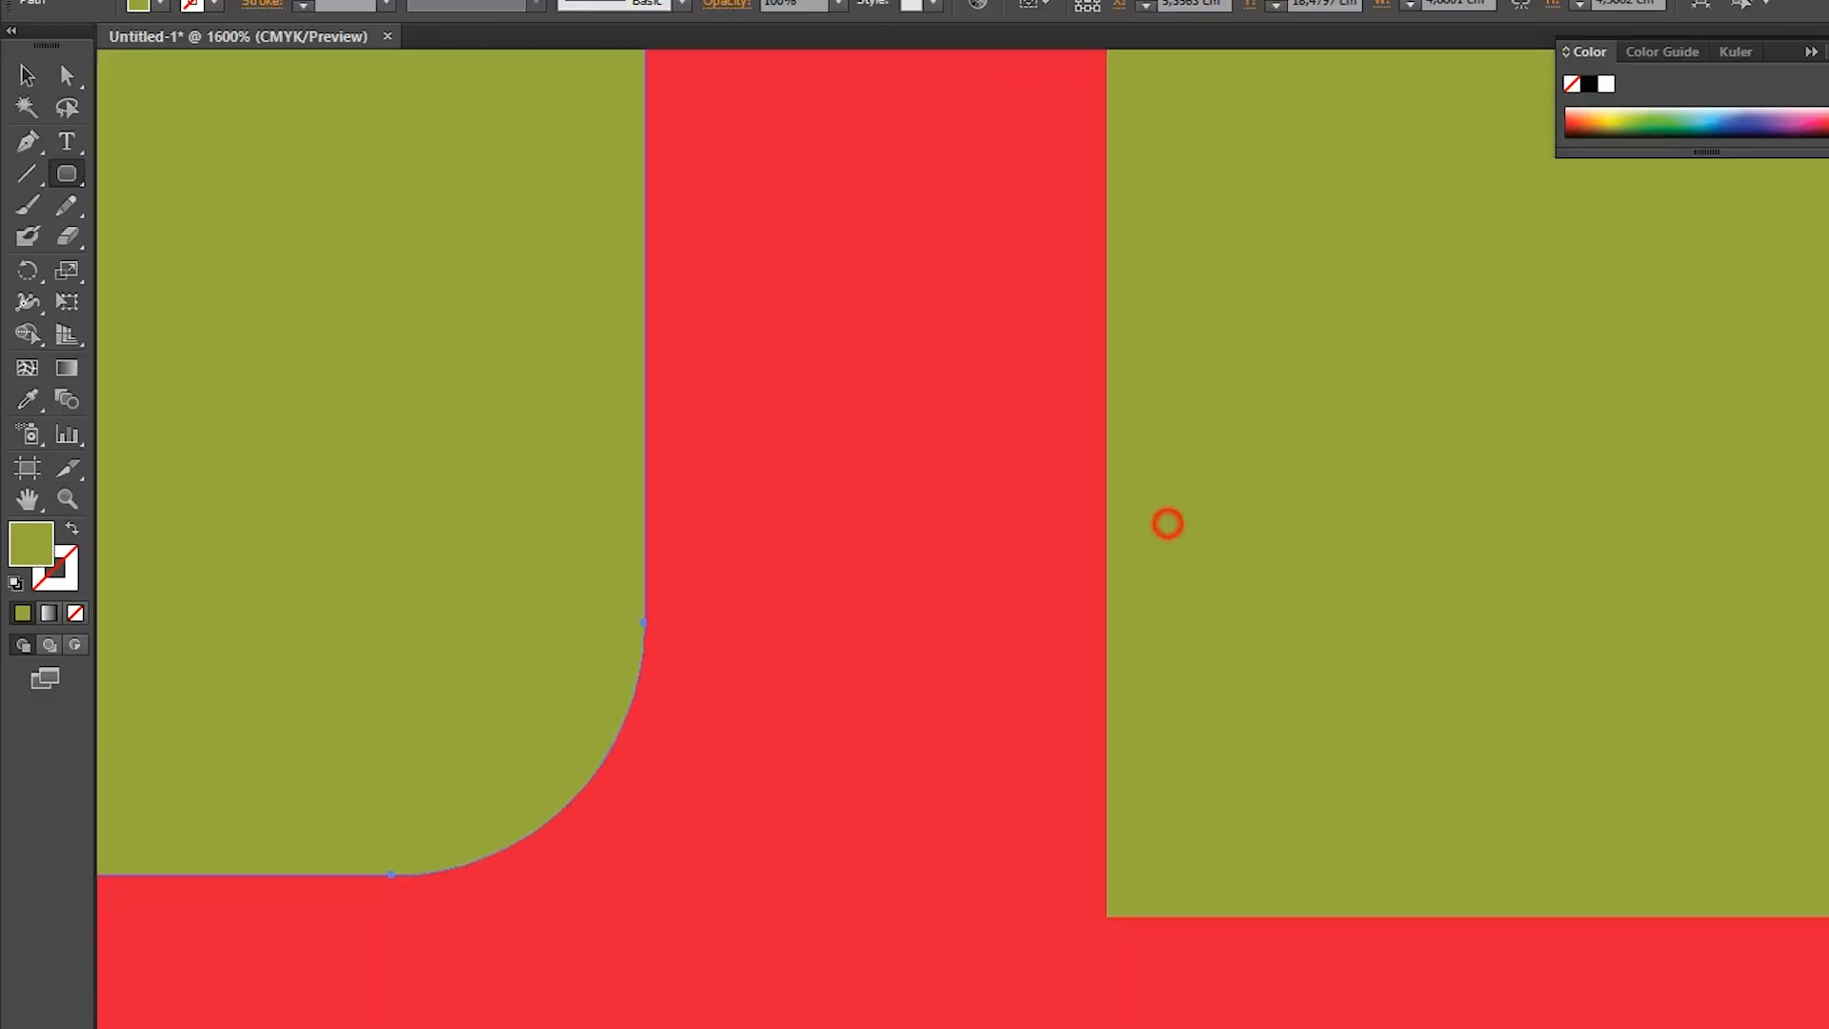
pyautogui.moveTo(1167, 523); pyautogui.dragTo(1435, 365)
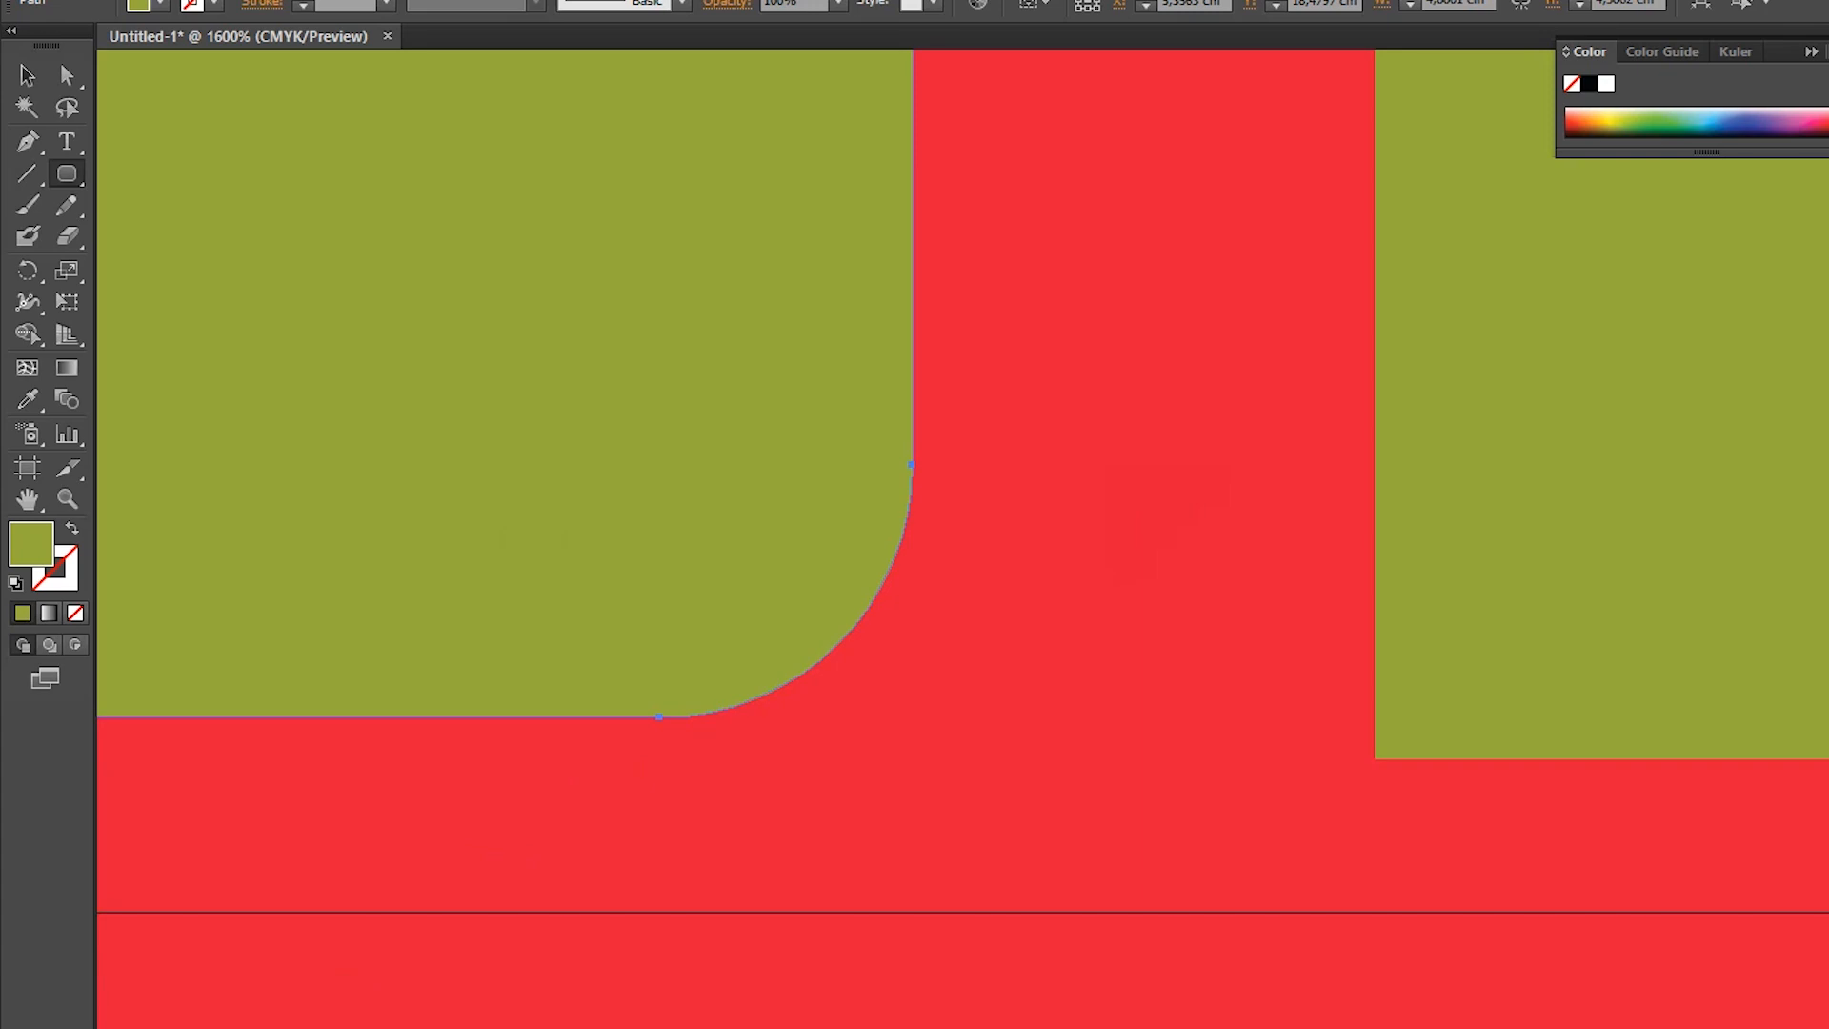
pyautogui.scroll(-5, 713, 466)
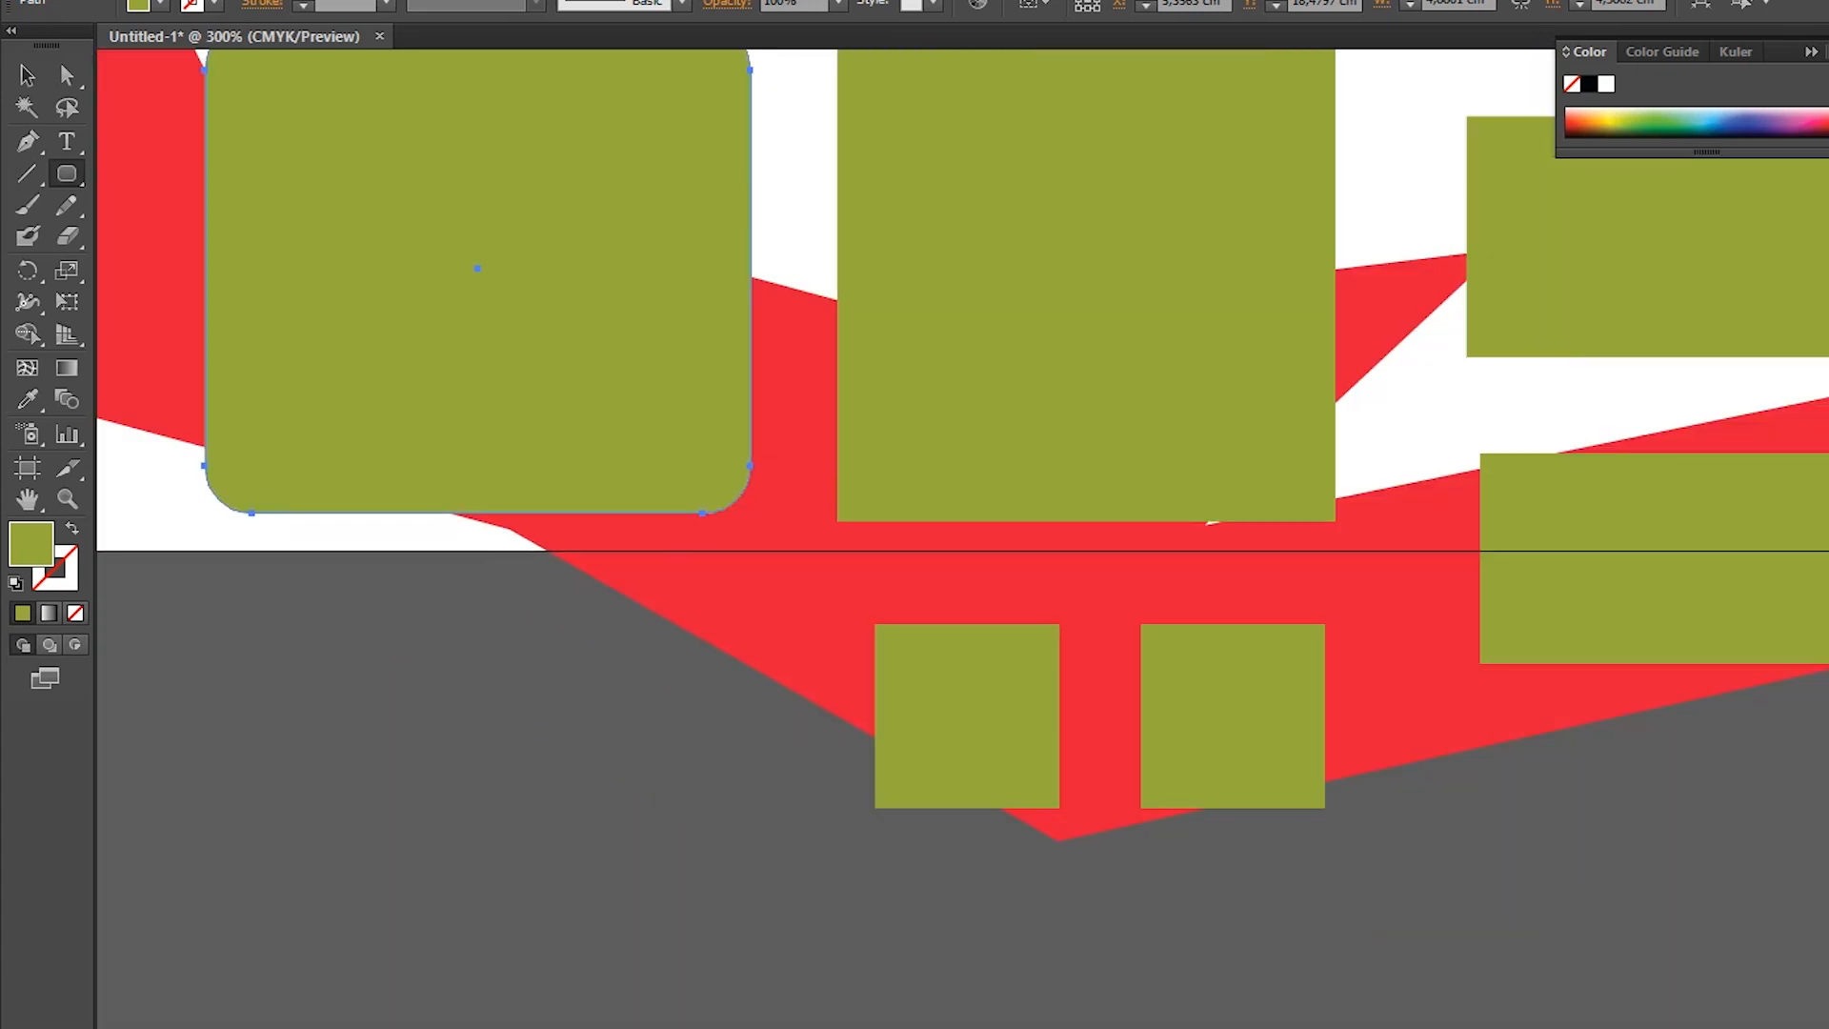
# - Draw a wide horizontal ellipse about 6.8 by 1.4 cm in the empty area below the artboard
pyautogui.scroll(10, 901, 291)
pyautogui.hscroll(-8, 901, 290)
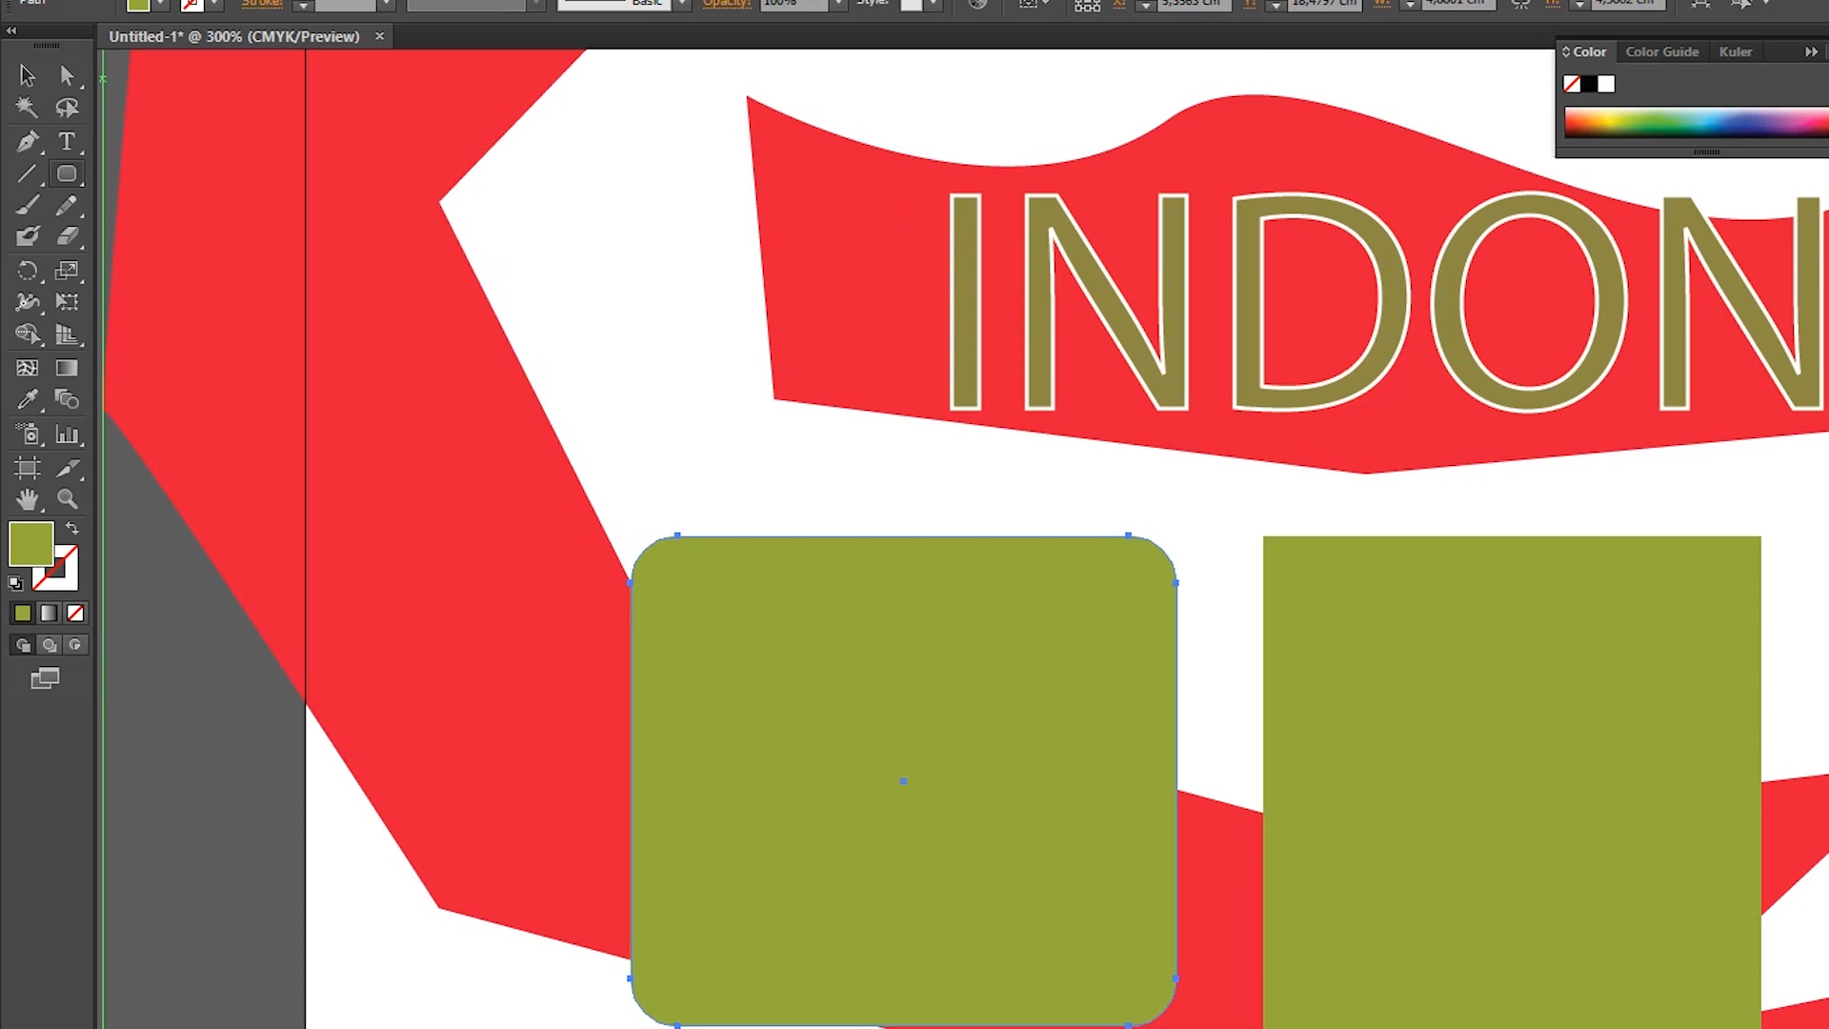
pyautogui.moveTo(67, 172); pyautogui.dragTo(152, 234)
pyautogui.scroll(-7, 1103, 675)
pyautogui.hscroll(6, 1103, 674)
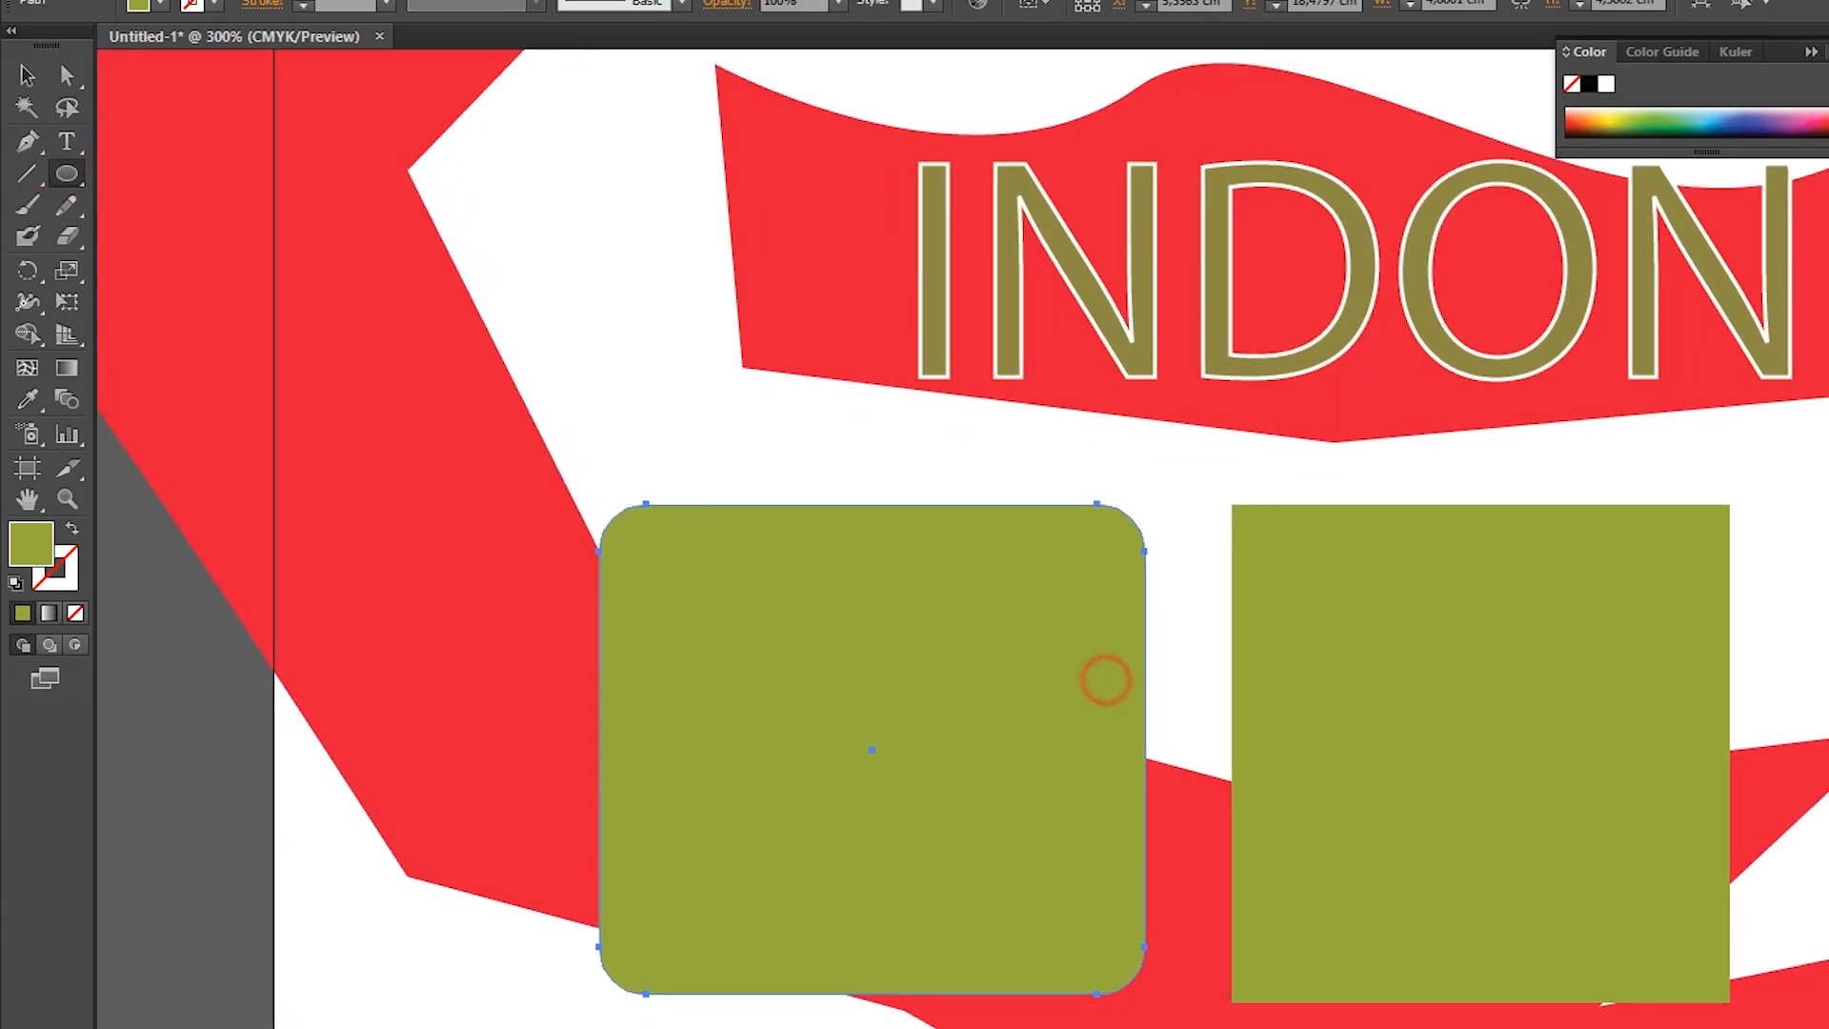
pyautogui.scroll(-5, 1350, 419)
pyautogui.hscroll(-4, 1351, 419)
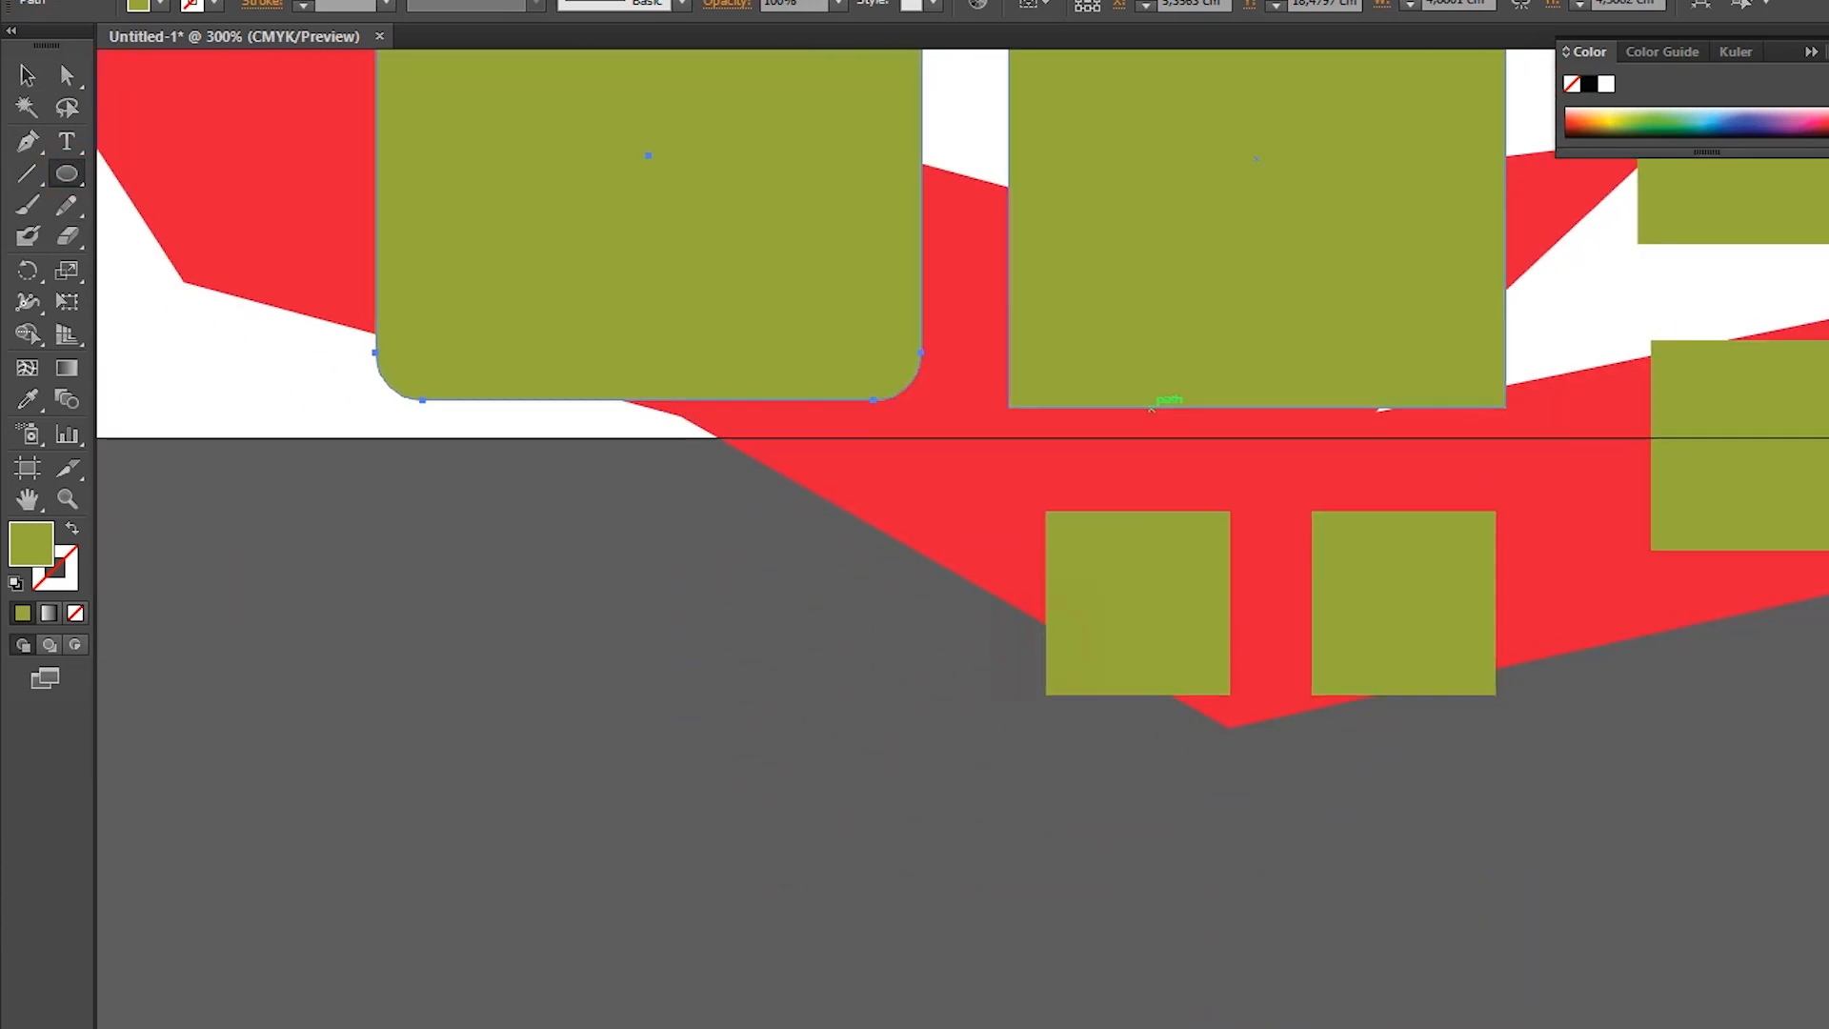
pyautogui.hscroll(-4, 1350, 419)
pyautogui.scroll(-1, 1350, 419)
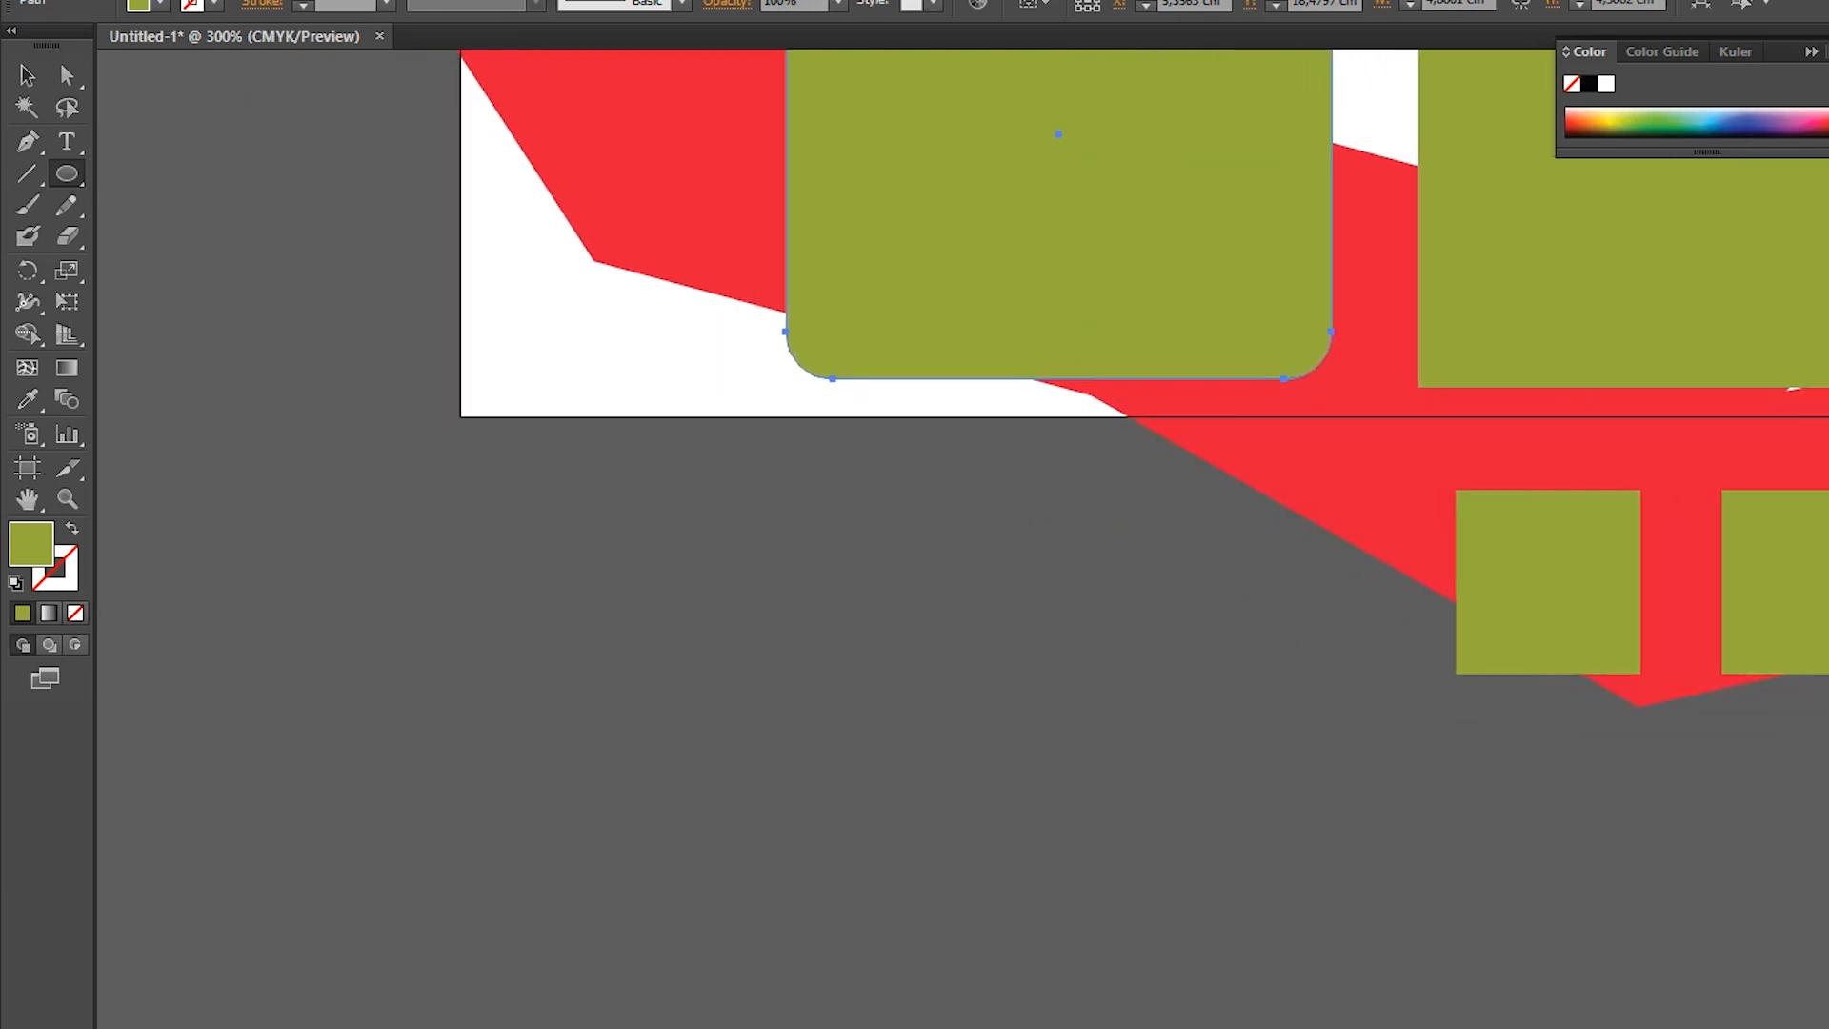
pyautogui.scroll(-1, 1148, 552)
pyautogui.hscroll(1, 1148, 552)
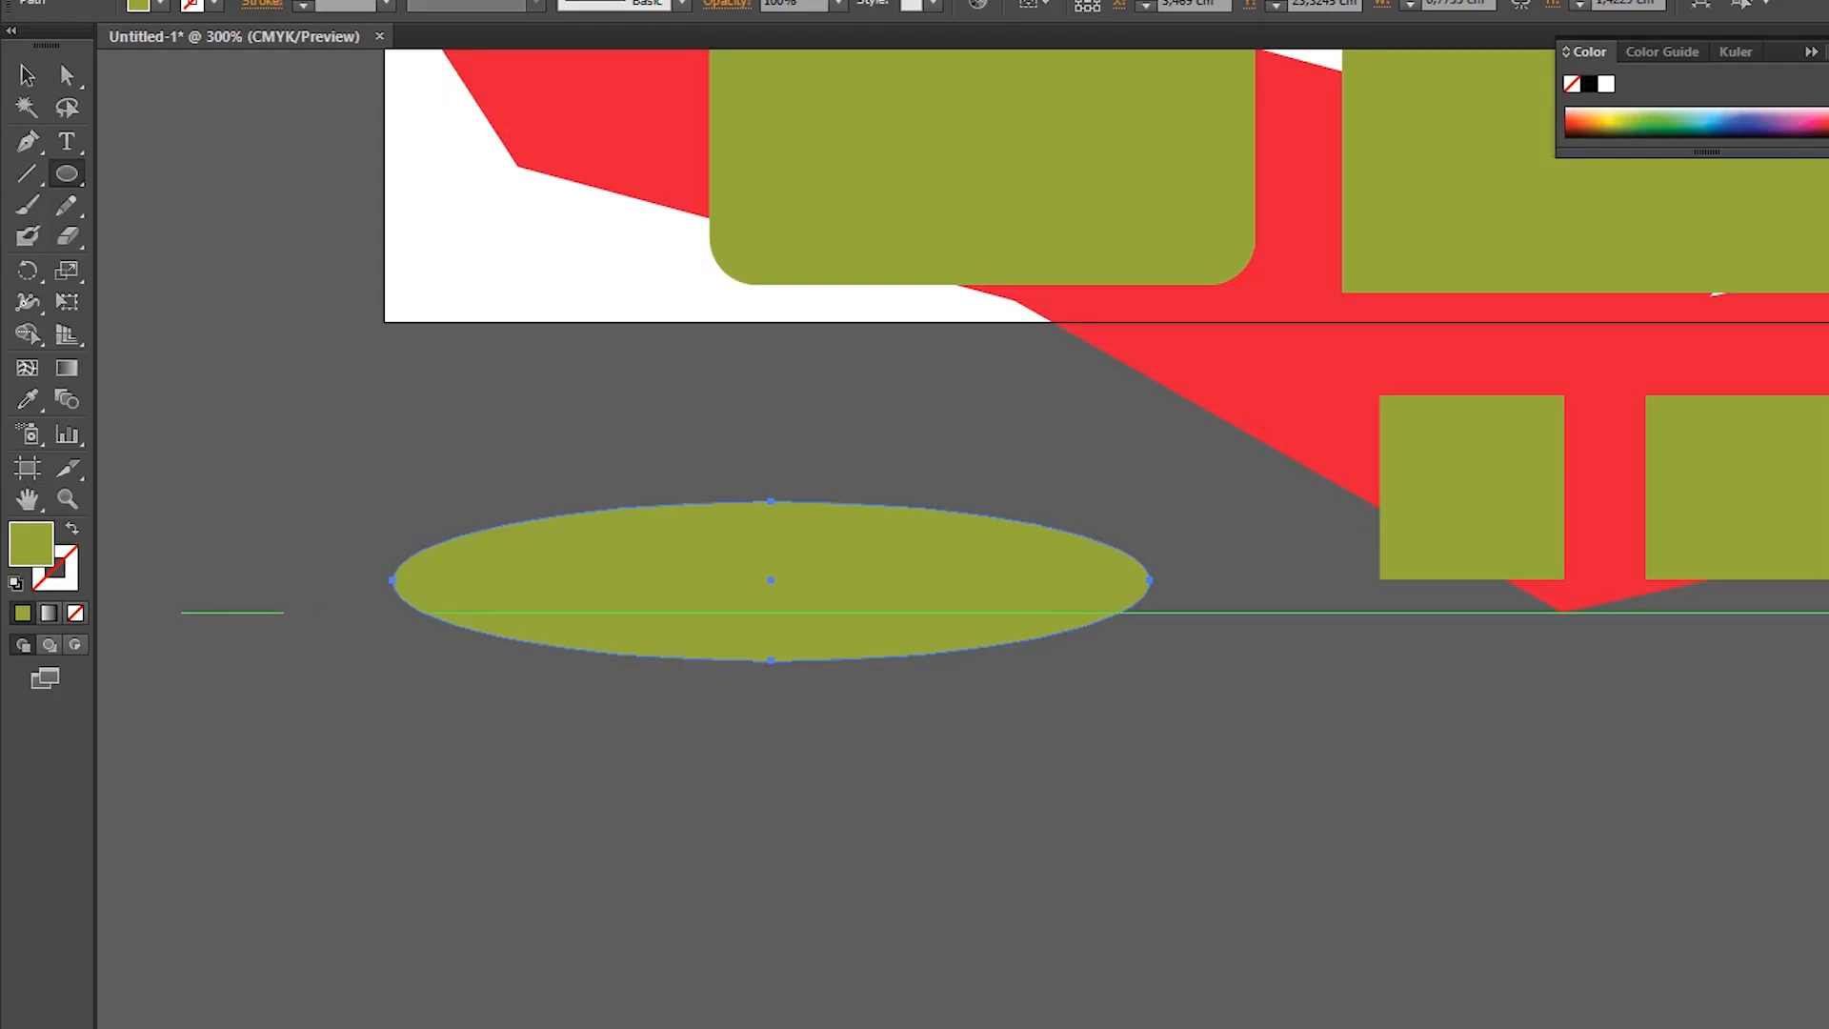
# - Draw a tall ellipse about 1.8 by 6.2 cm overlapping the wide ellipse's end, and a small circle about 0.4 cm across beside it
pyautogui.moveTo(339, 487); pyautogui.dragTo(457, 1024)
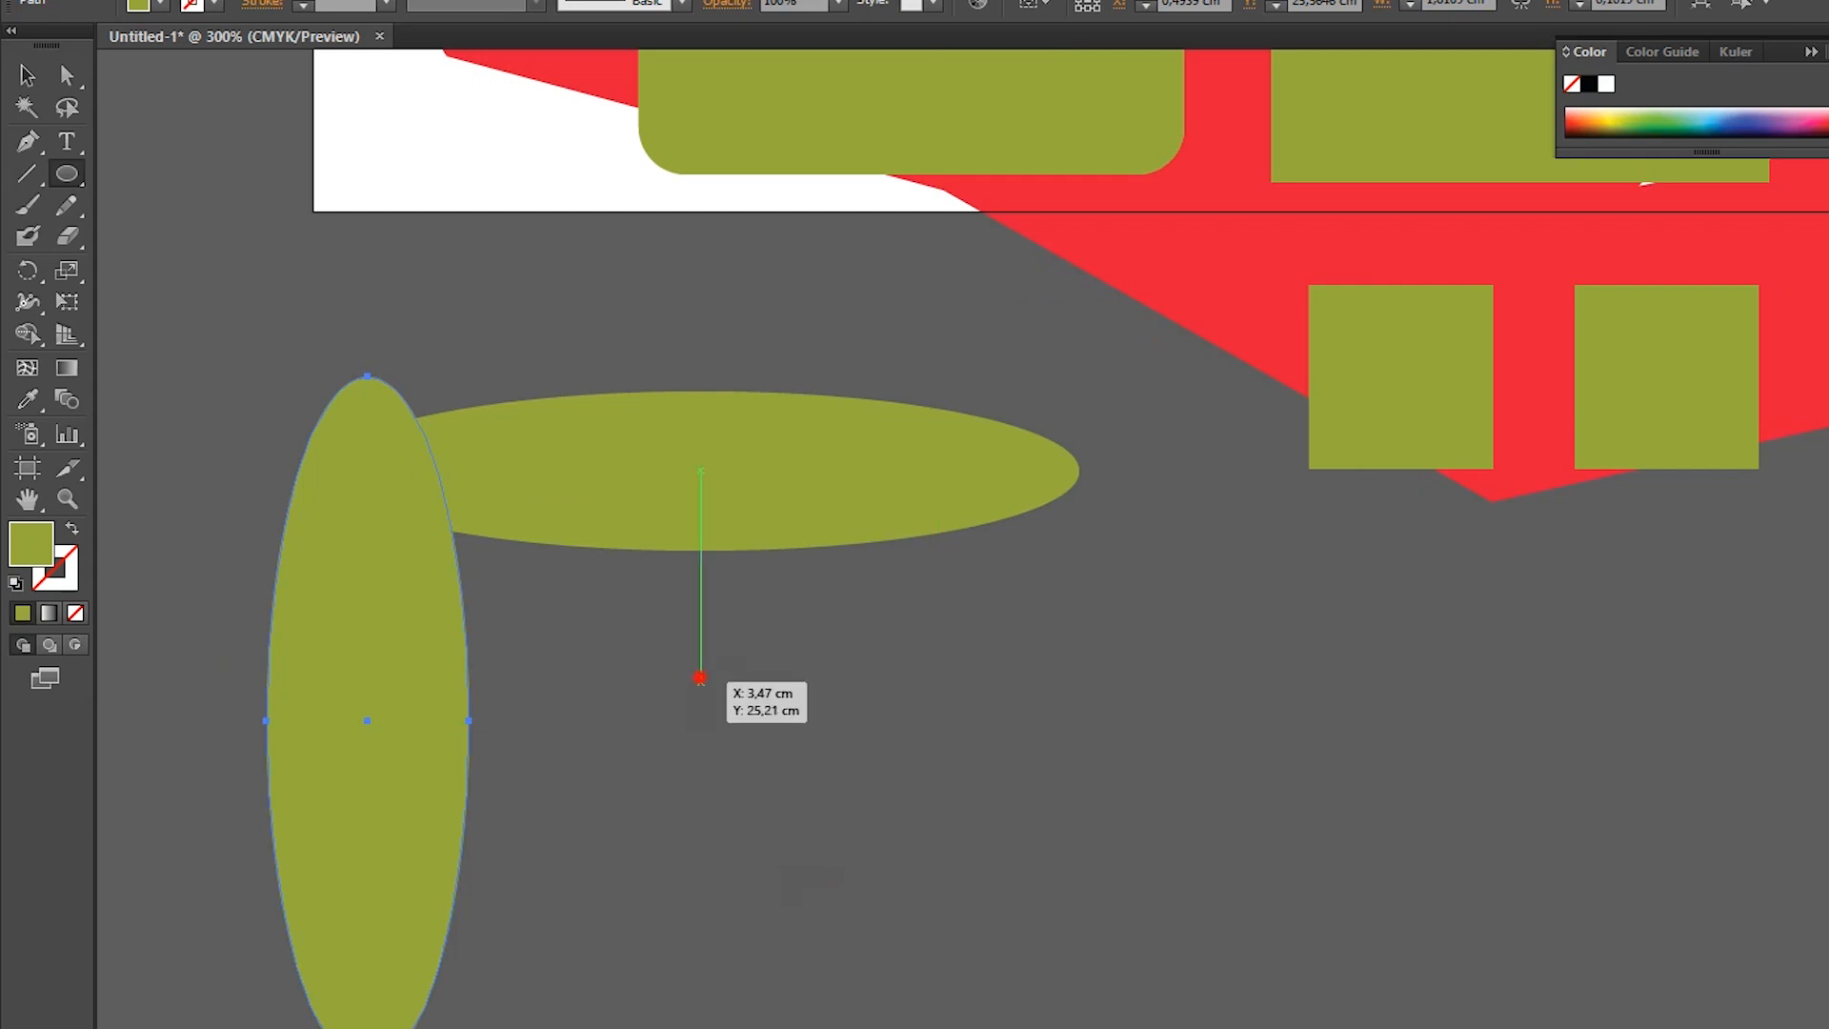
pyautogui.moveTo(883, 859); pyautogui.dragTo(1043, 1015)
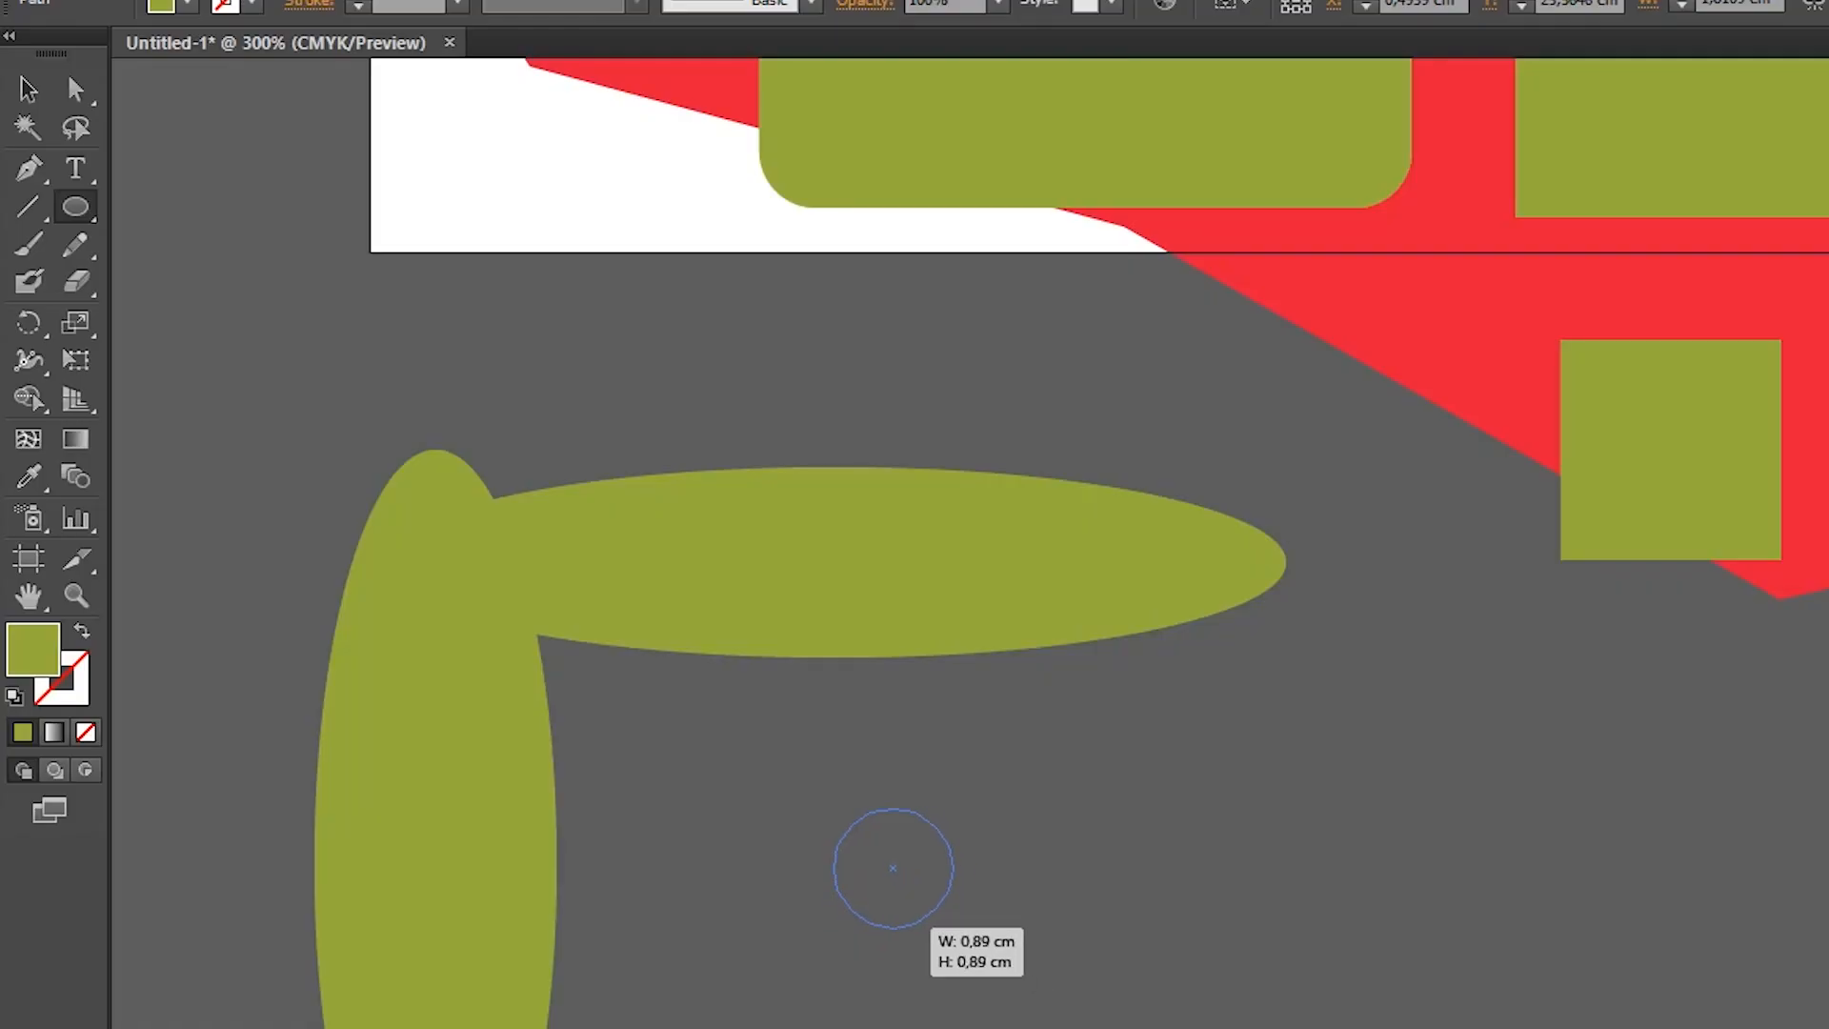
pyautogui.moveTo(947, 924); pyautogui.dragTo(887, 862)
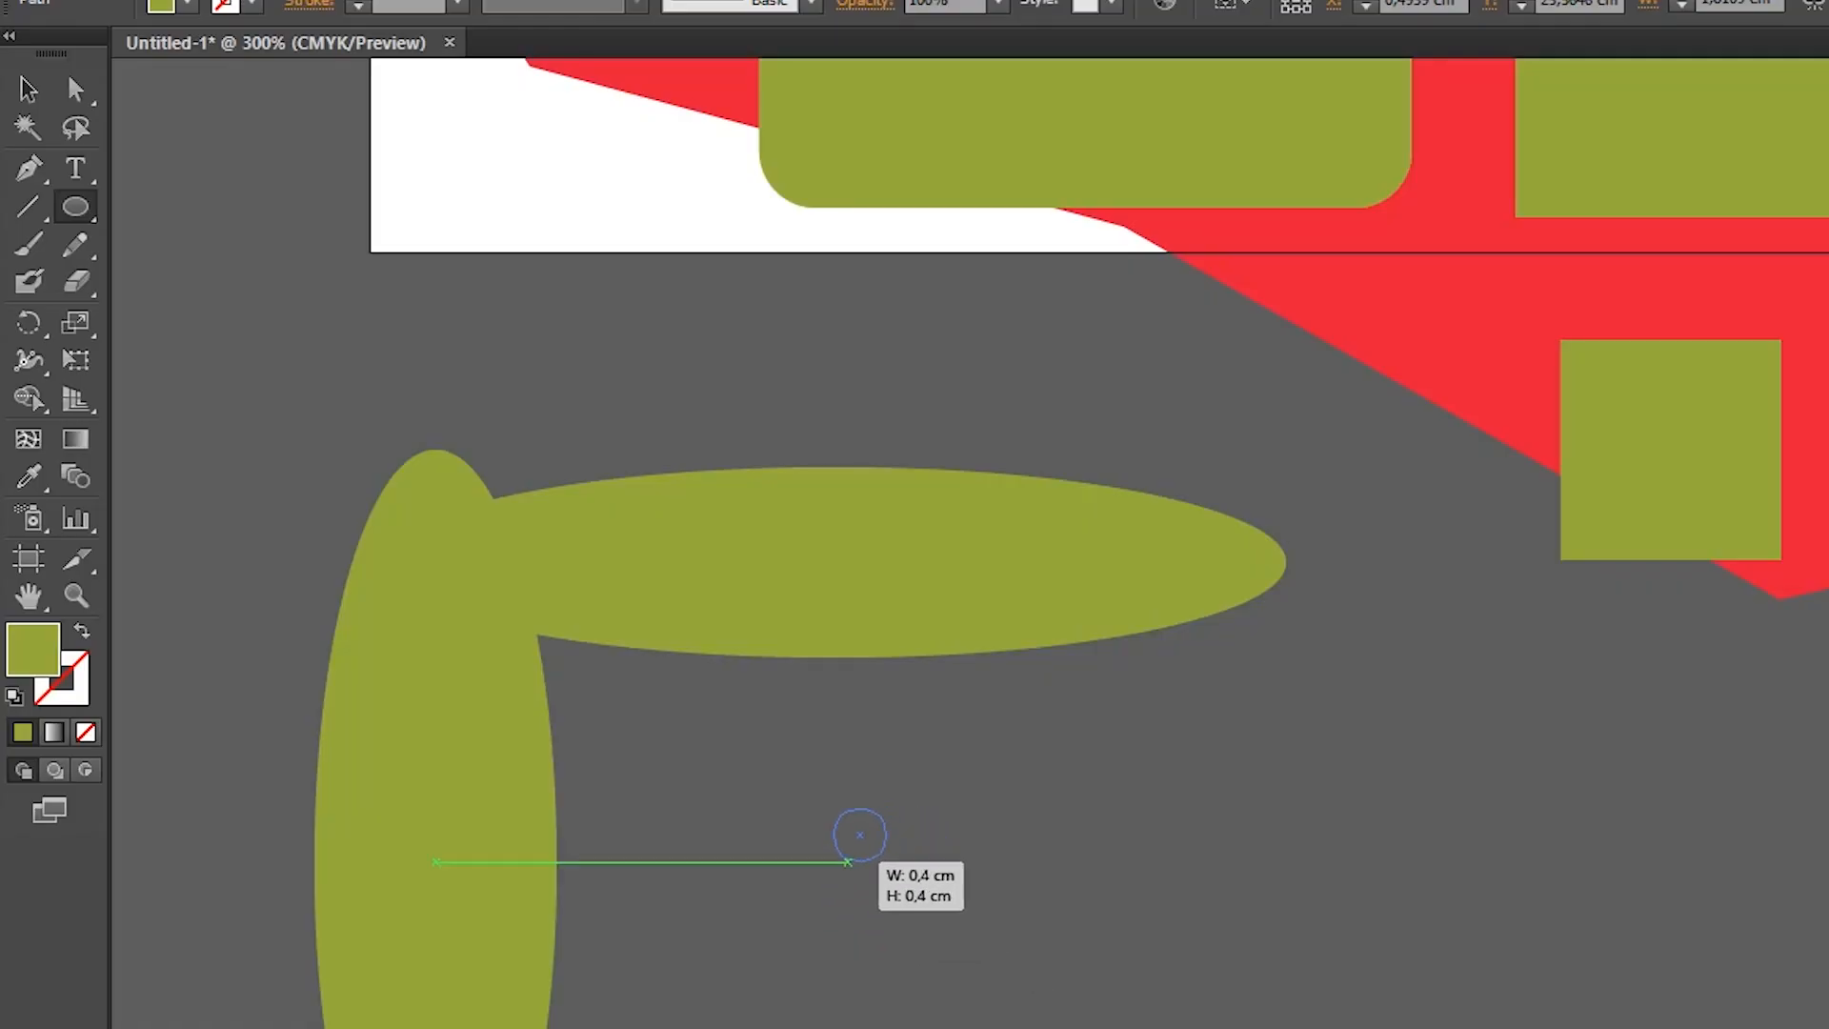
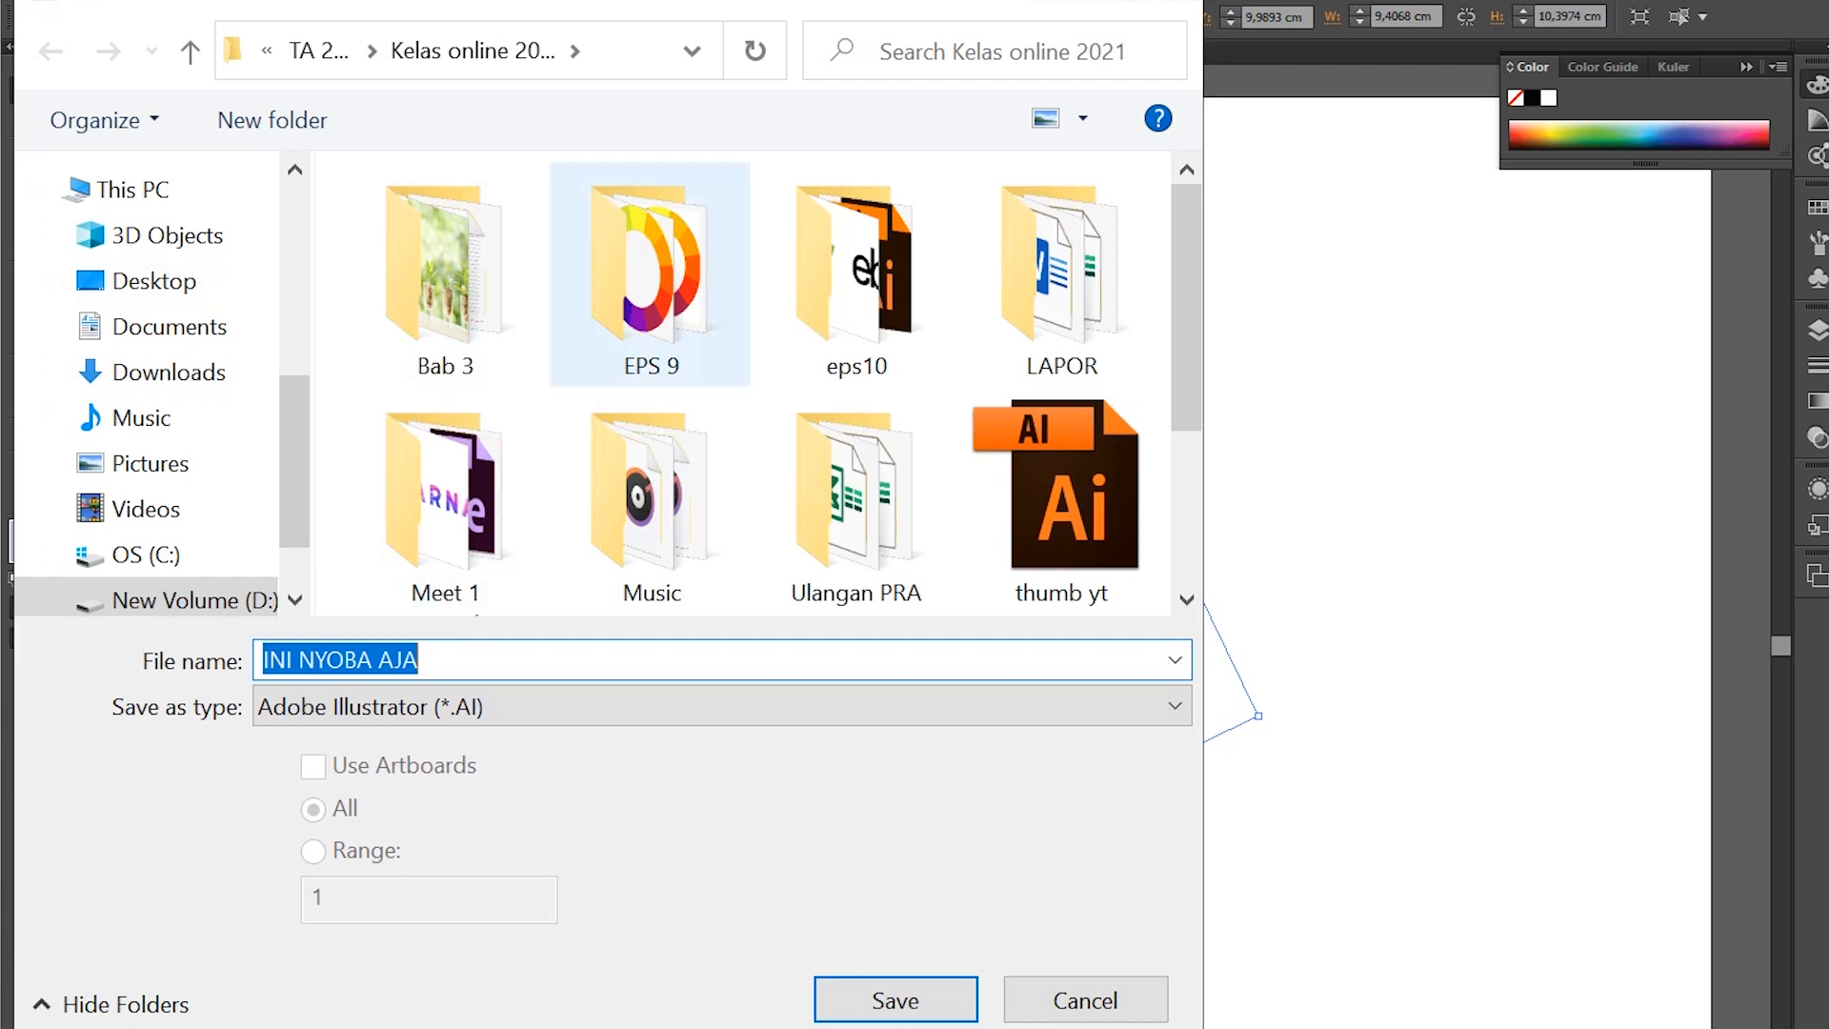
# - Save the hexagon document as INI NYOBA AJA in Adobe Illustrator format in the Kelas online 2021 folder, using the Illustrator CC (17.0) version
pyautogui.scroll(-3, 743, 381)
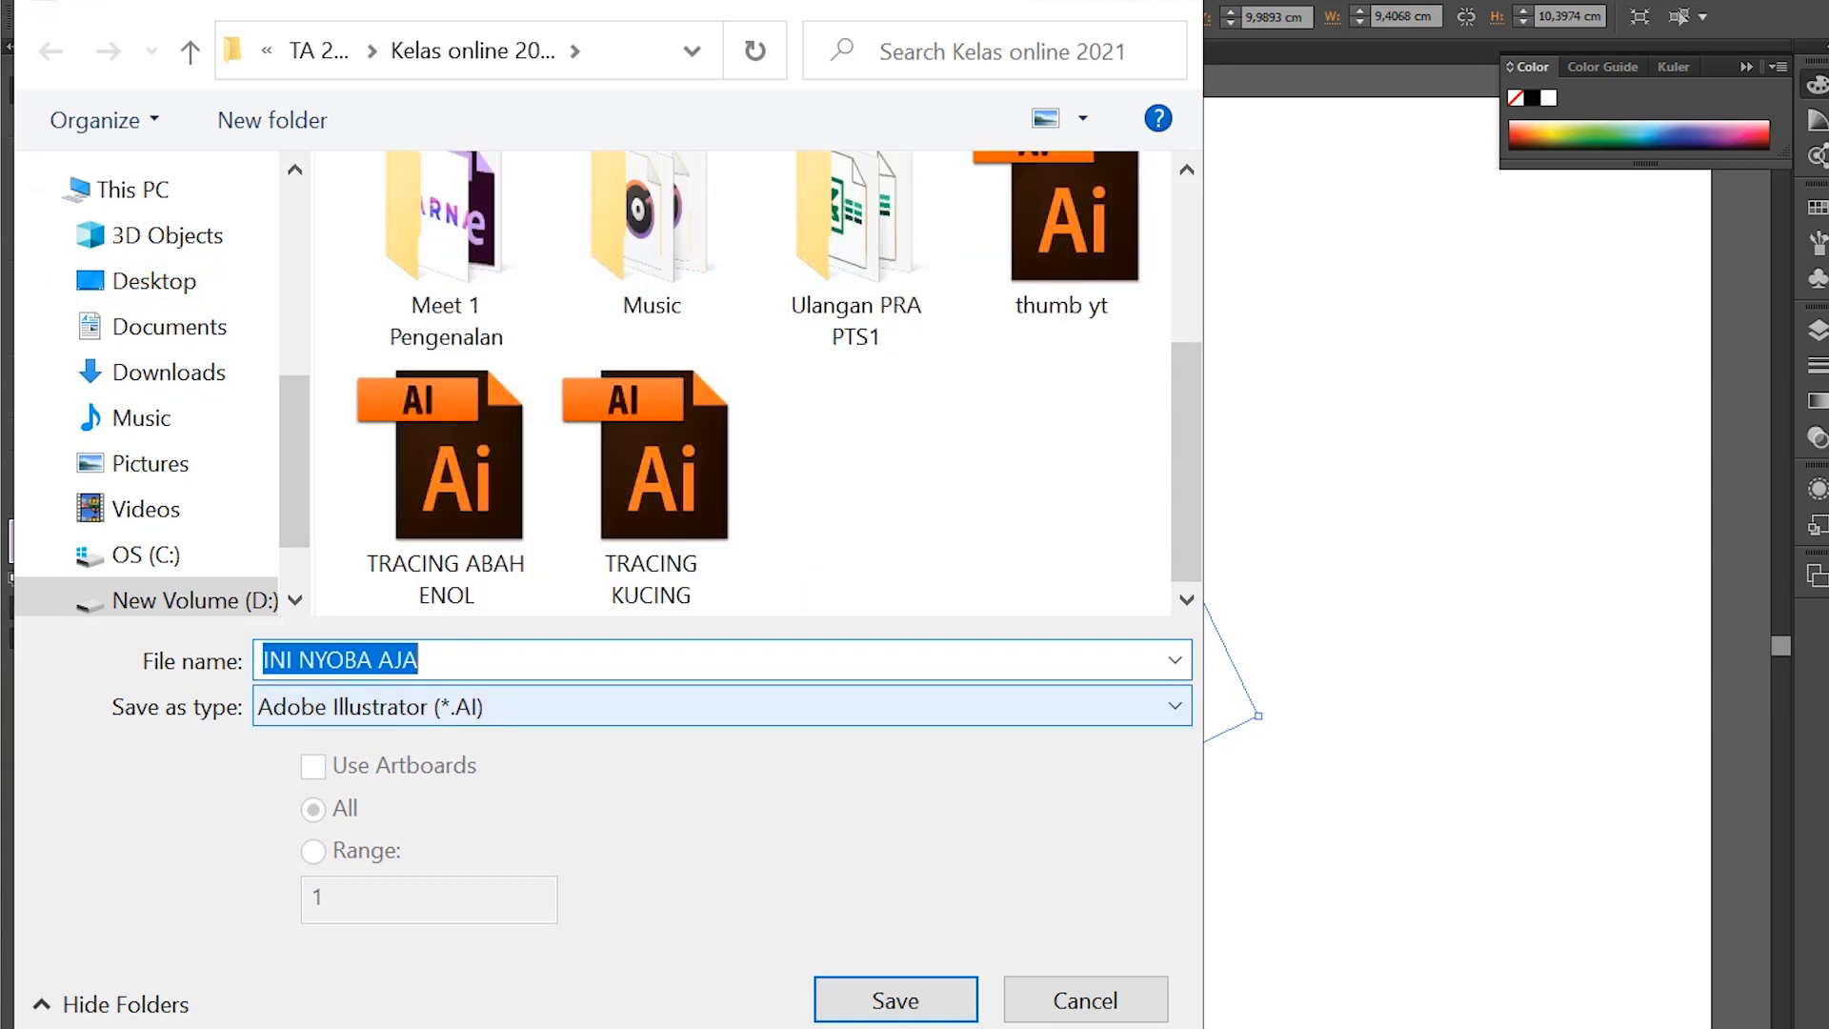
pyautogui.scroll(3, 855, 495)
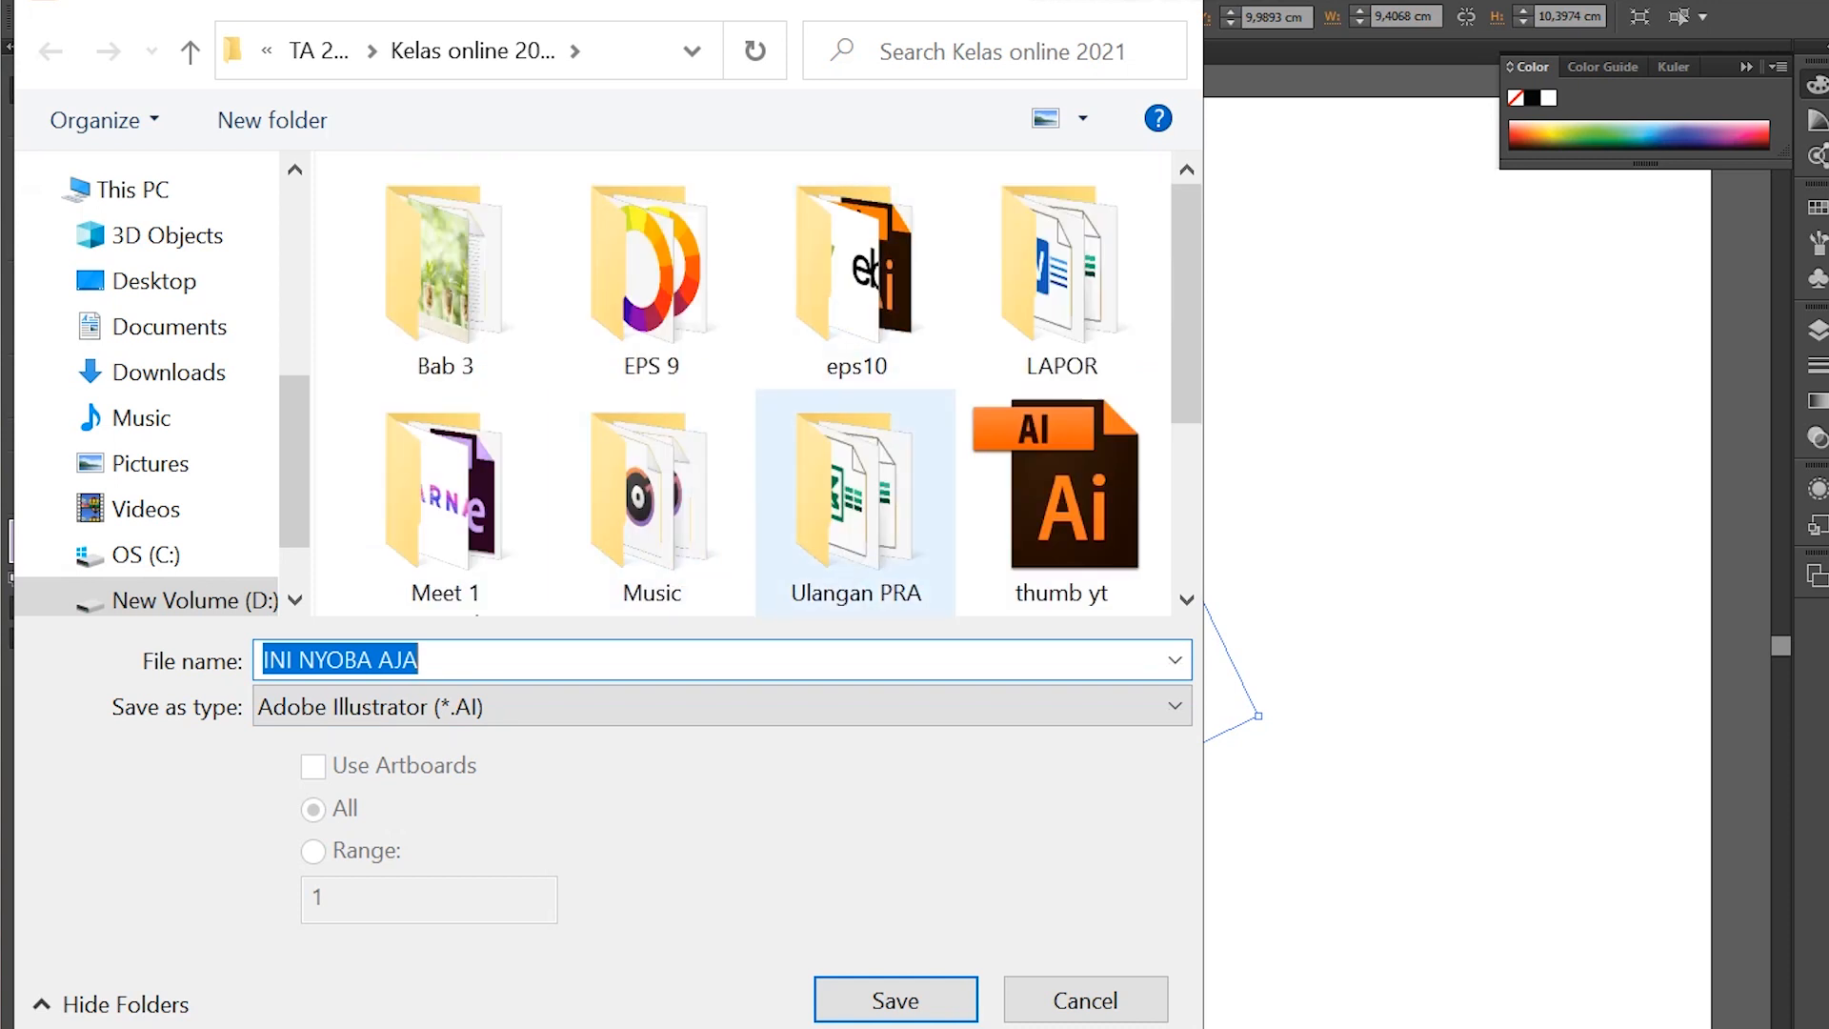
pyautogui.scroll(-3, 856, 495)
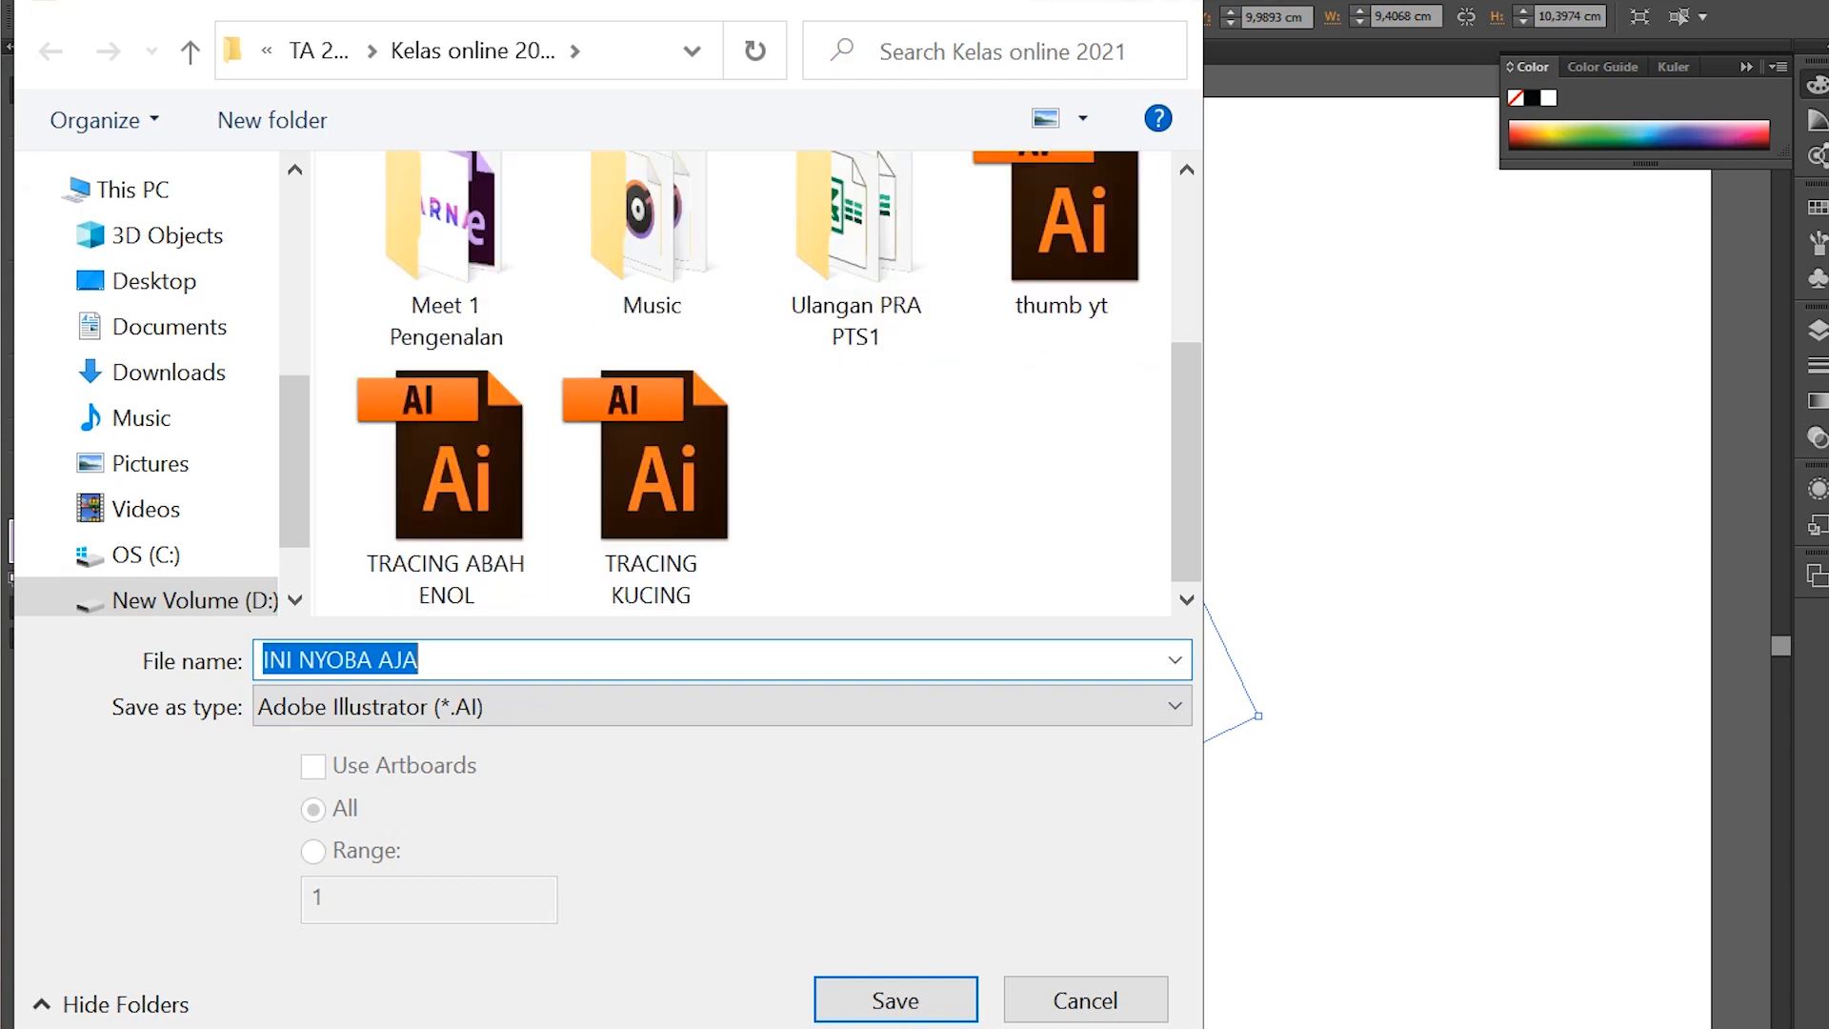
pyautogui.click(873, 986)
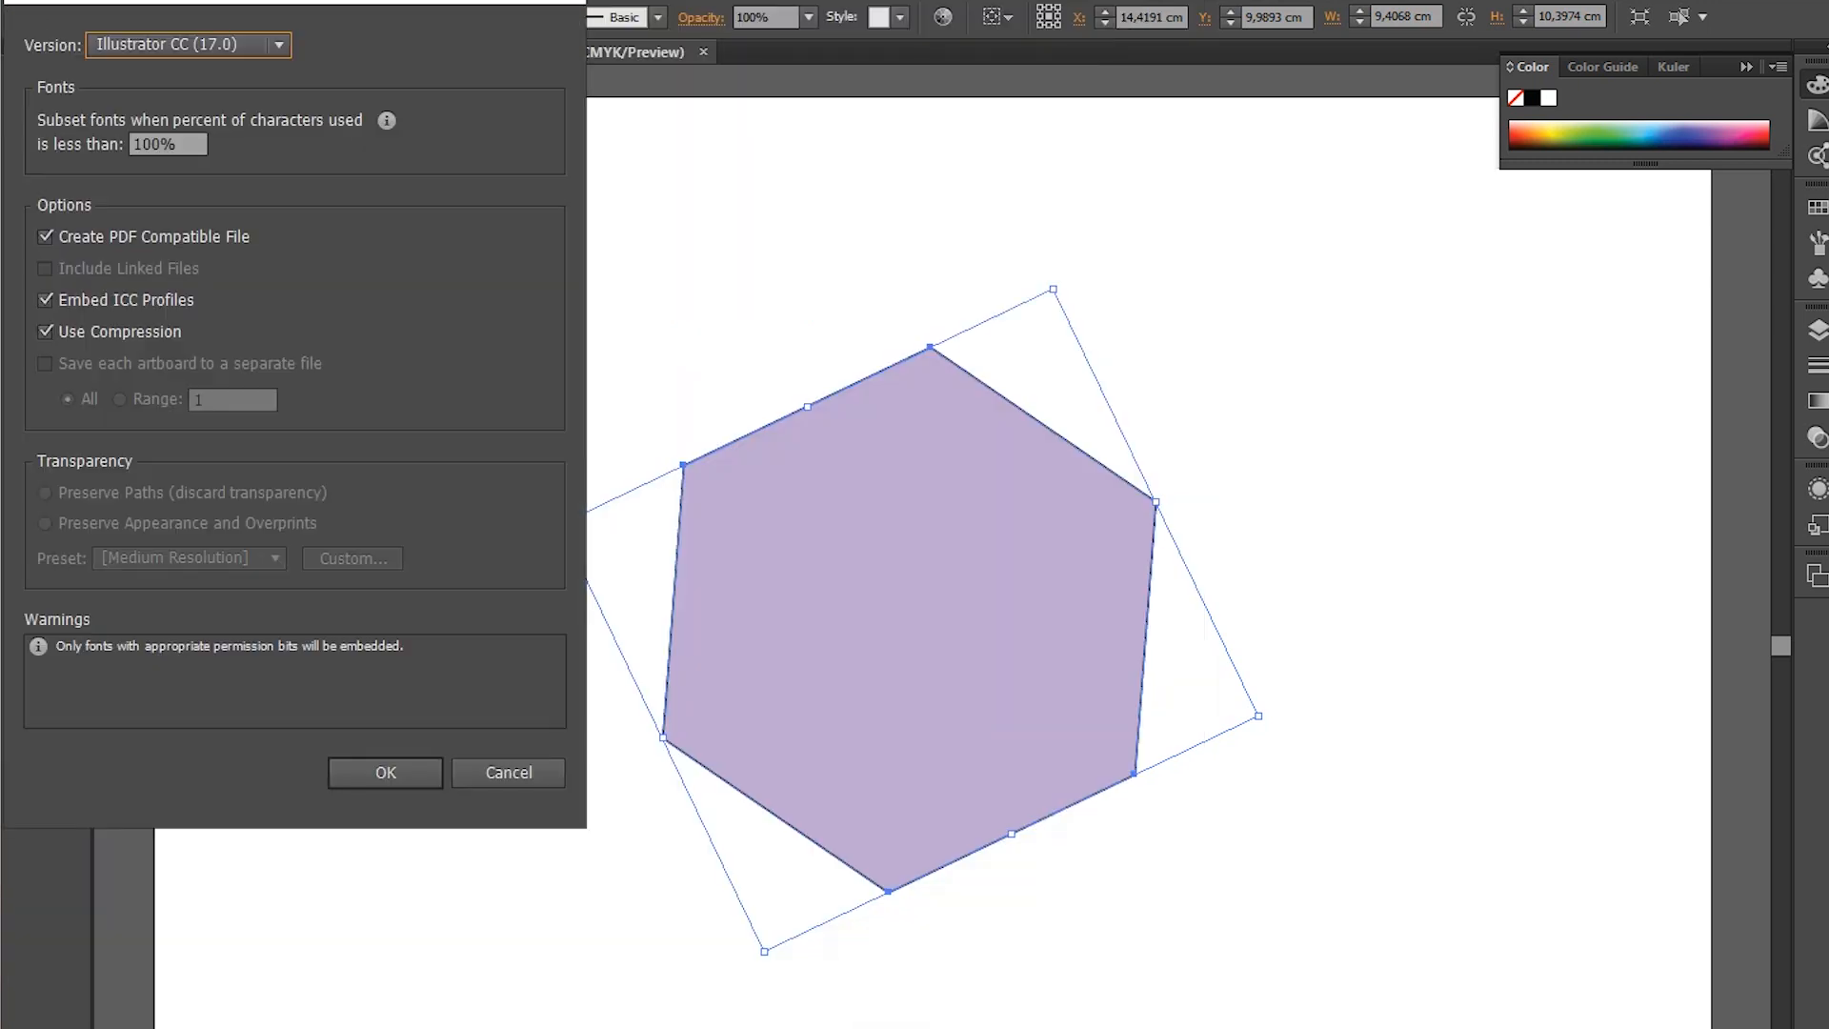
pyautogui.click(383, 772)
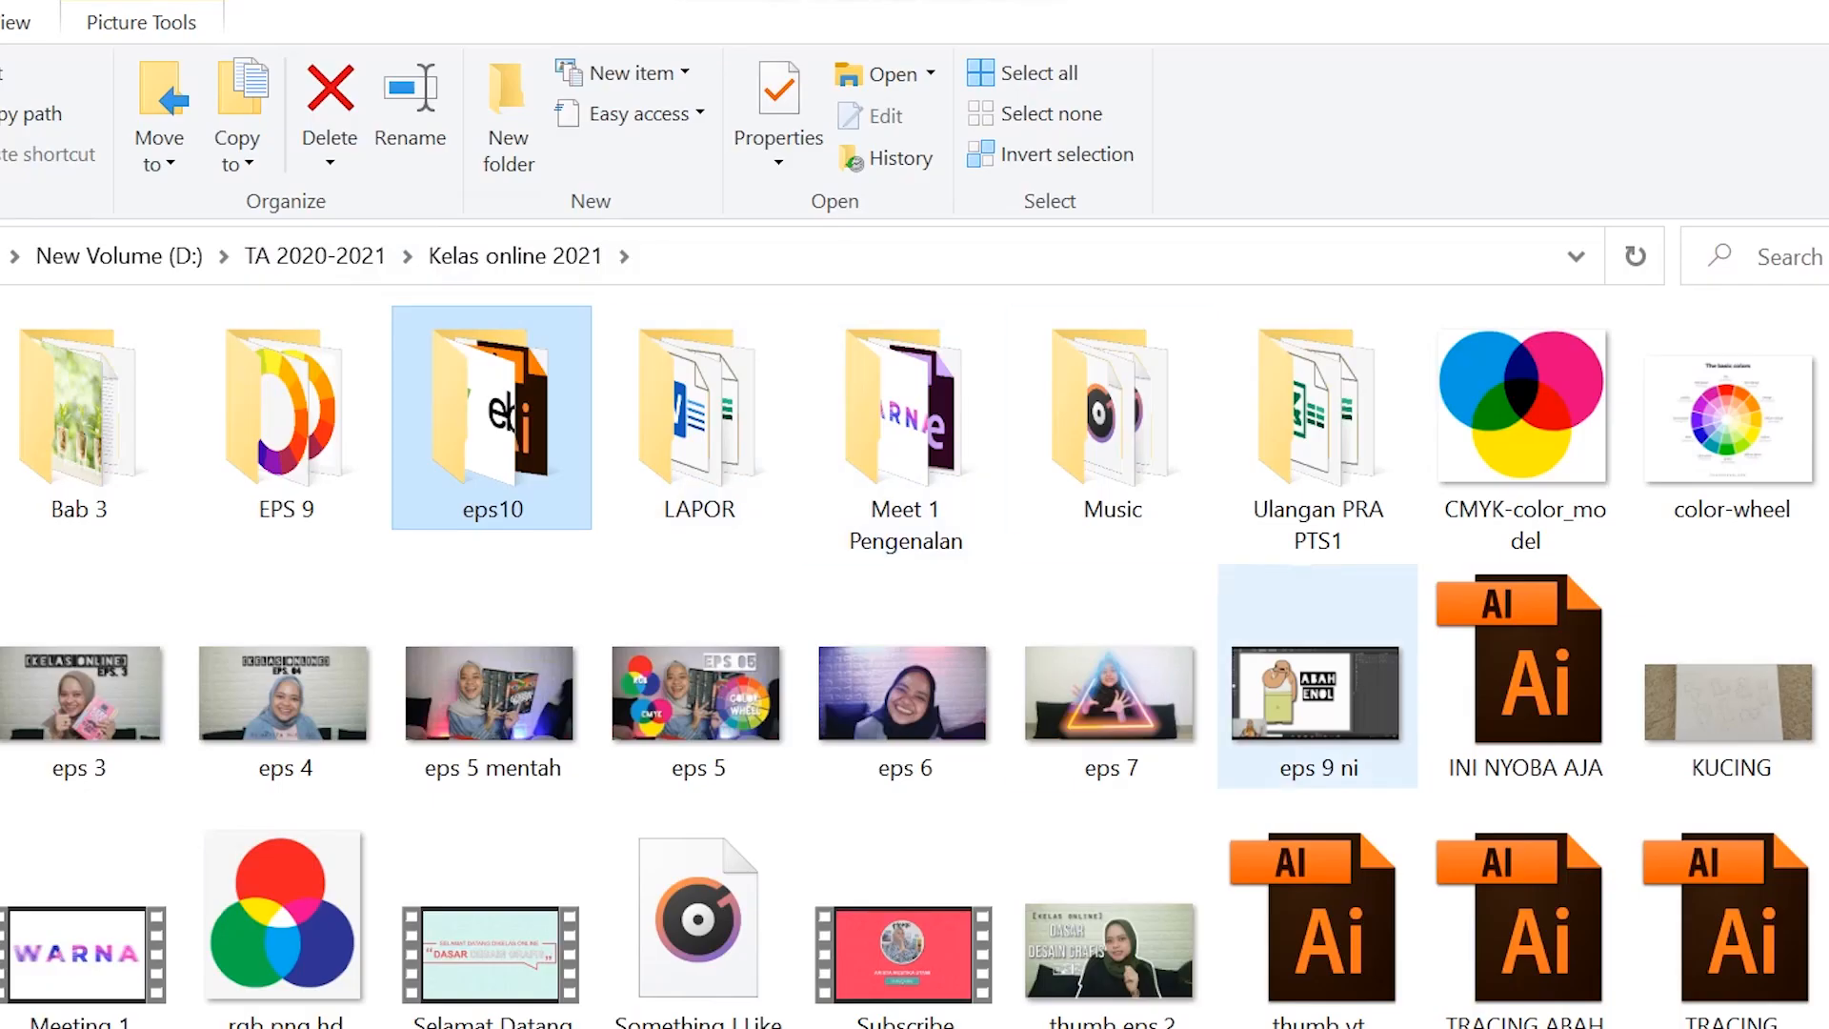
# - Locate the saved INI NYOBA AJA file in the Kelas online 2021 folder in File Explorer, return to Illustrator and deselect the hexagon
pyautogui.scroll(-2, 1317, 571)
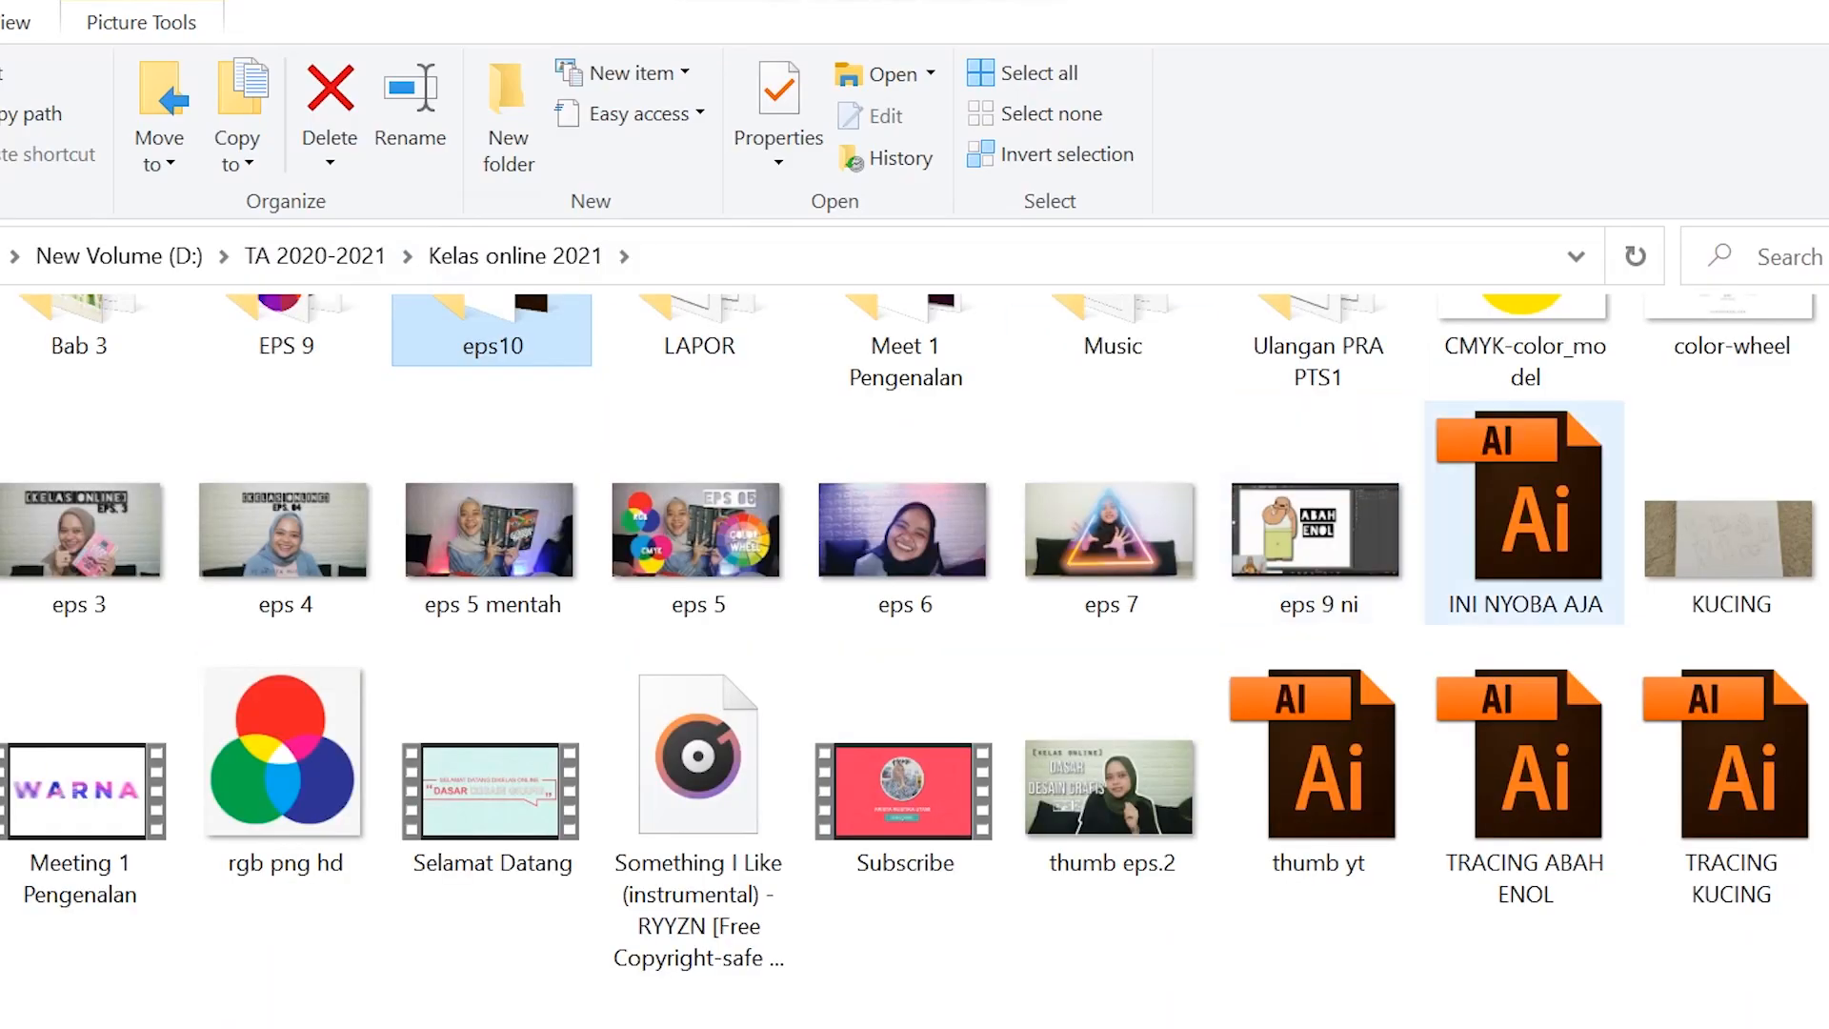
pyautogui.click(1524, 515)
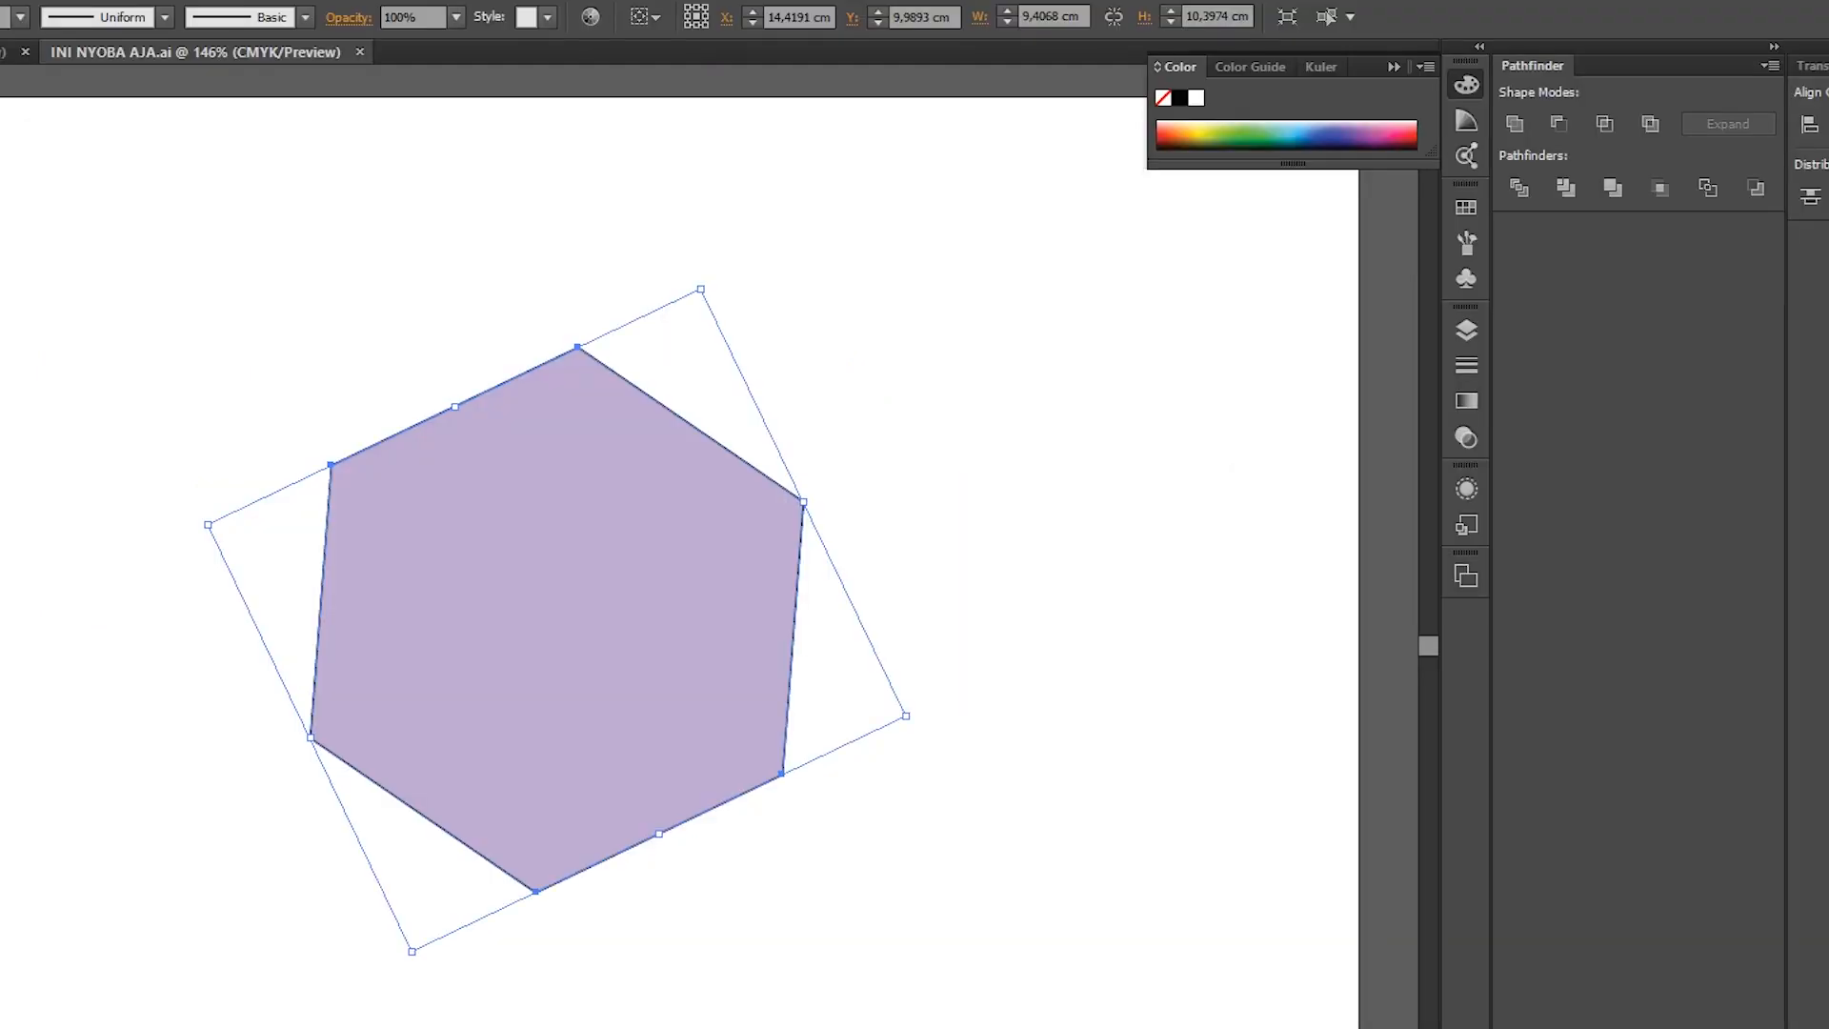
pyautogui.click(905, 400)
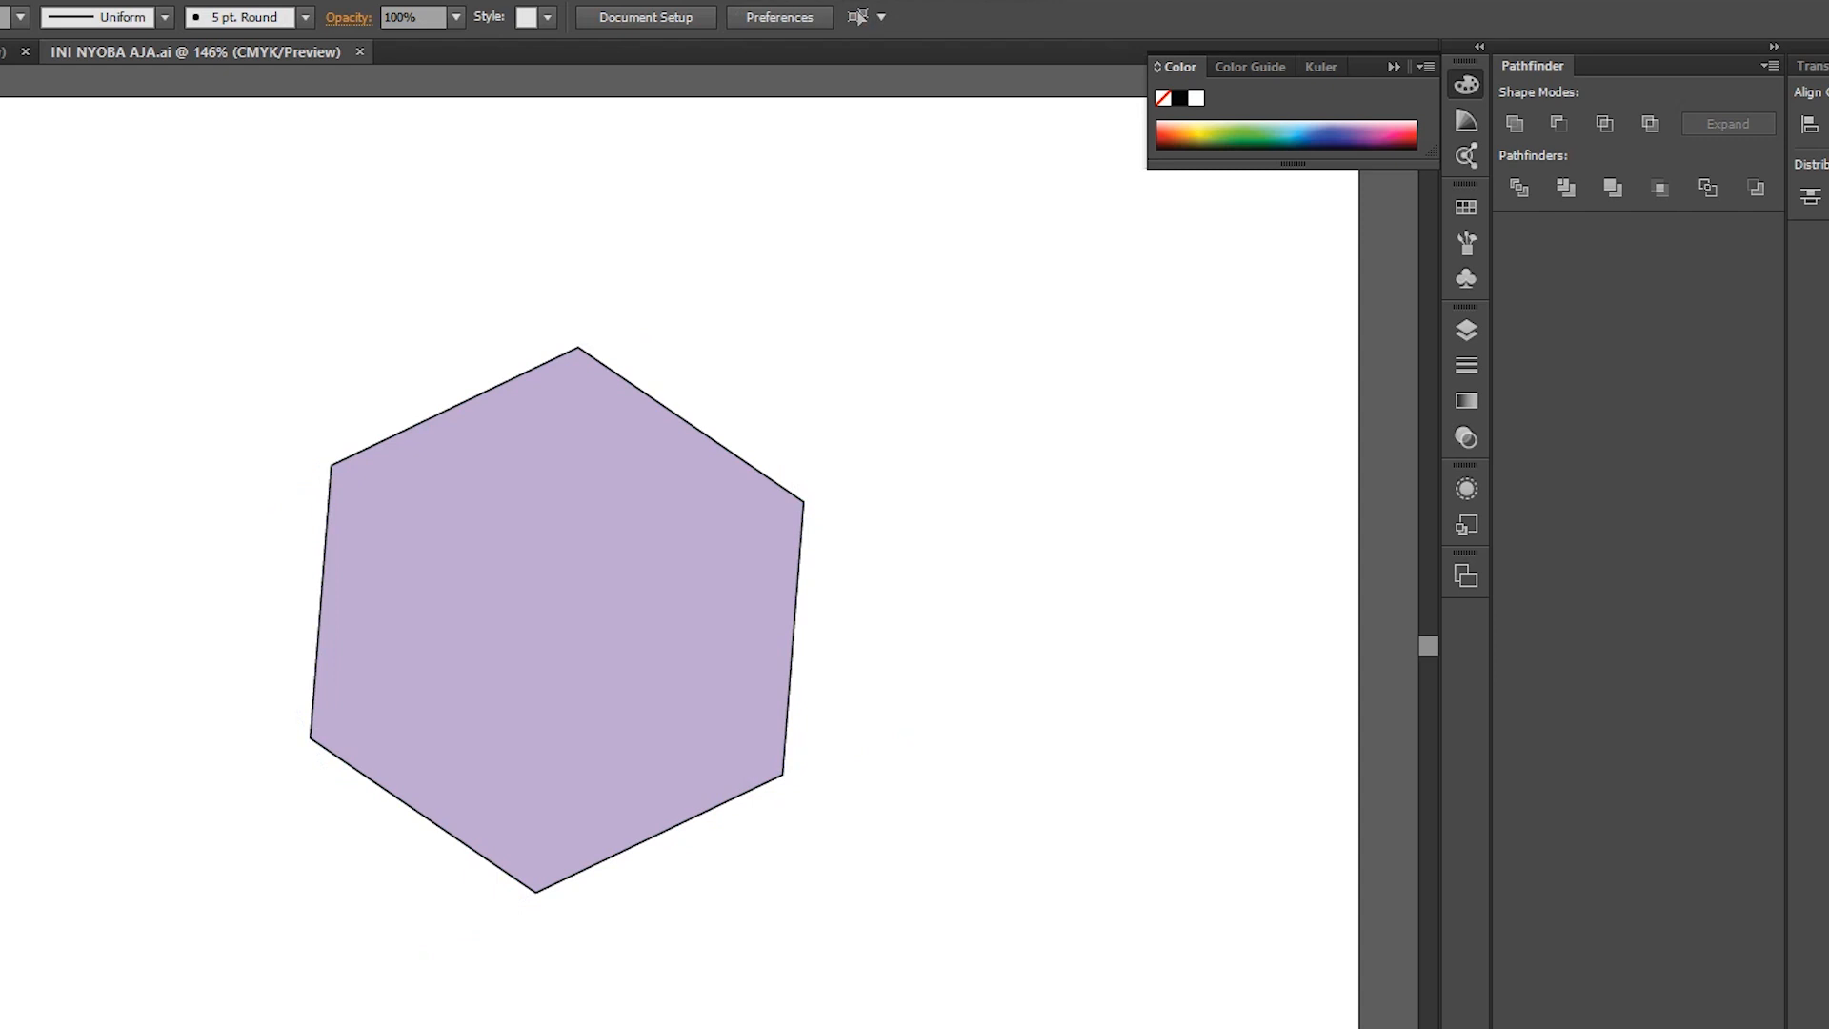
# - Export the hexagon document as INI NYOBA AJA in JPEG (*.JPG) format to the Kelas online 2021 folder
pyautogui.hotkey('alt', 'f')
pyautogui.hotkey('alt', 'f')
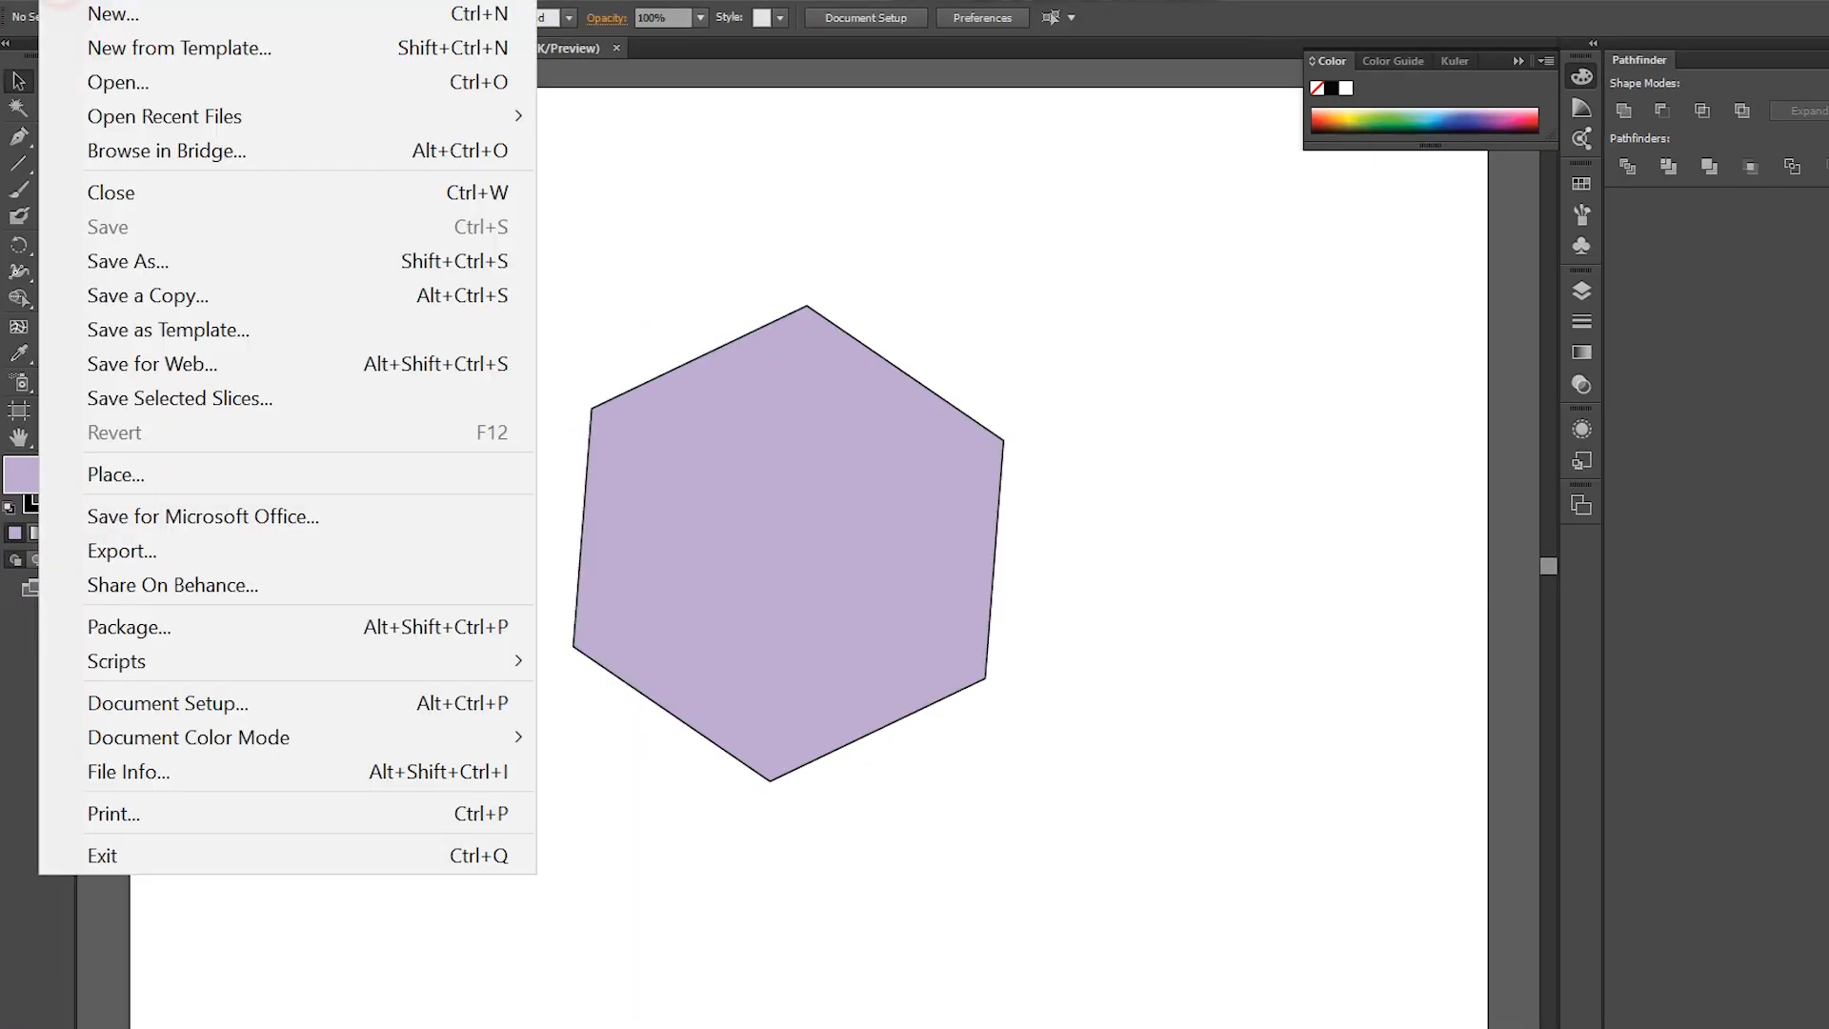
pyautogui.press('Down')
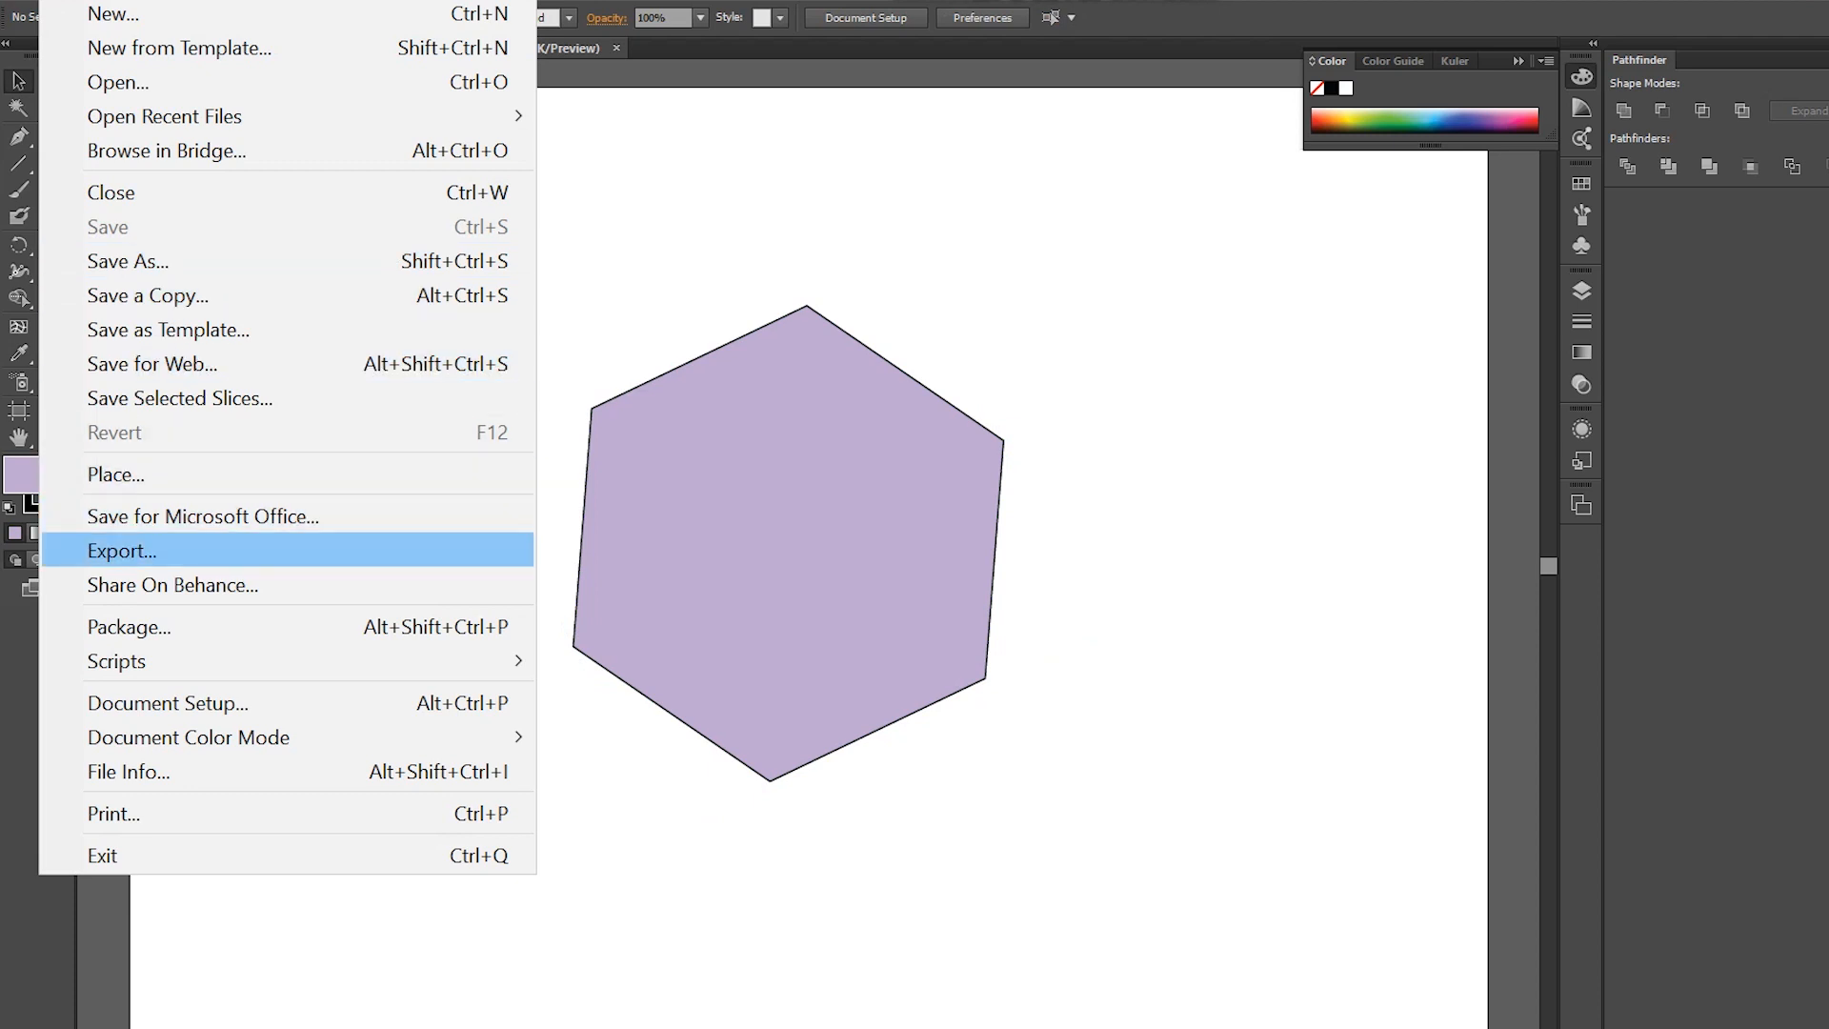
pyautogui.click(164, 551)
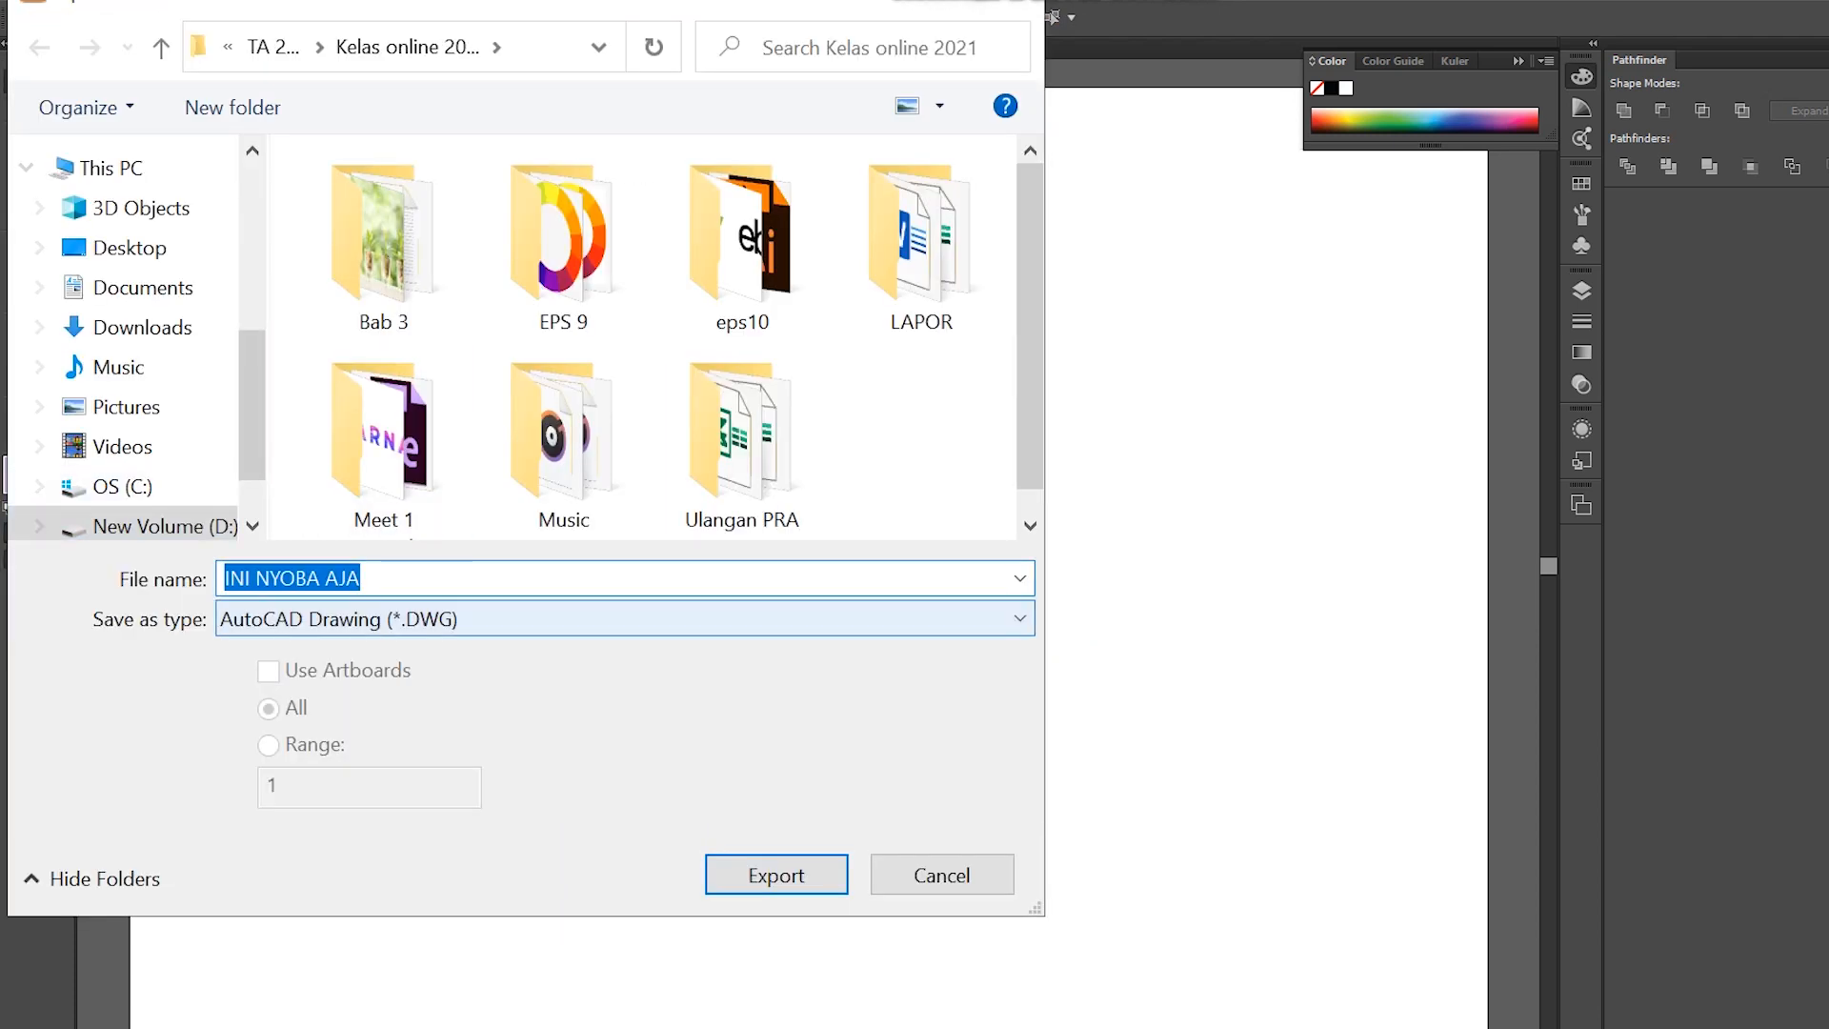
pyautogui.click(286, 614)
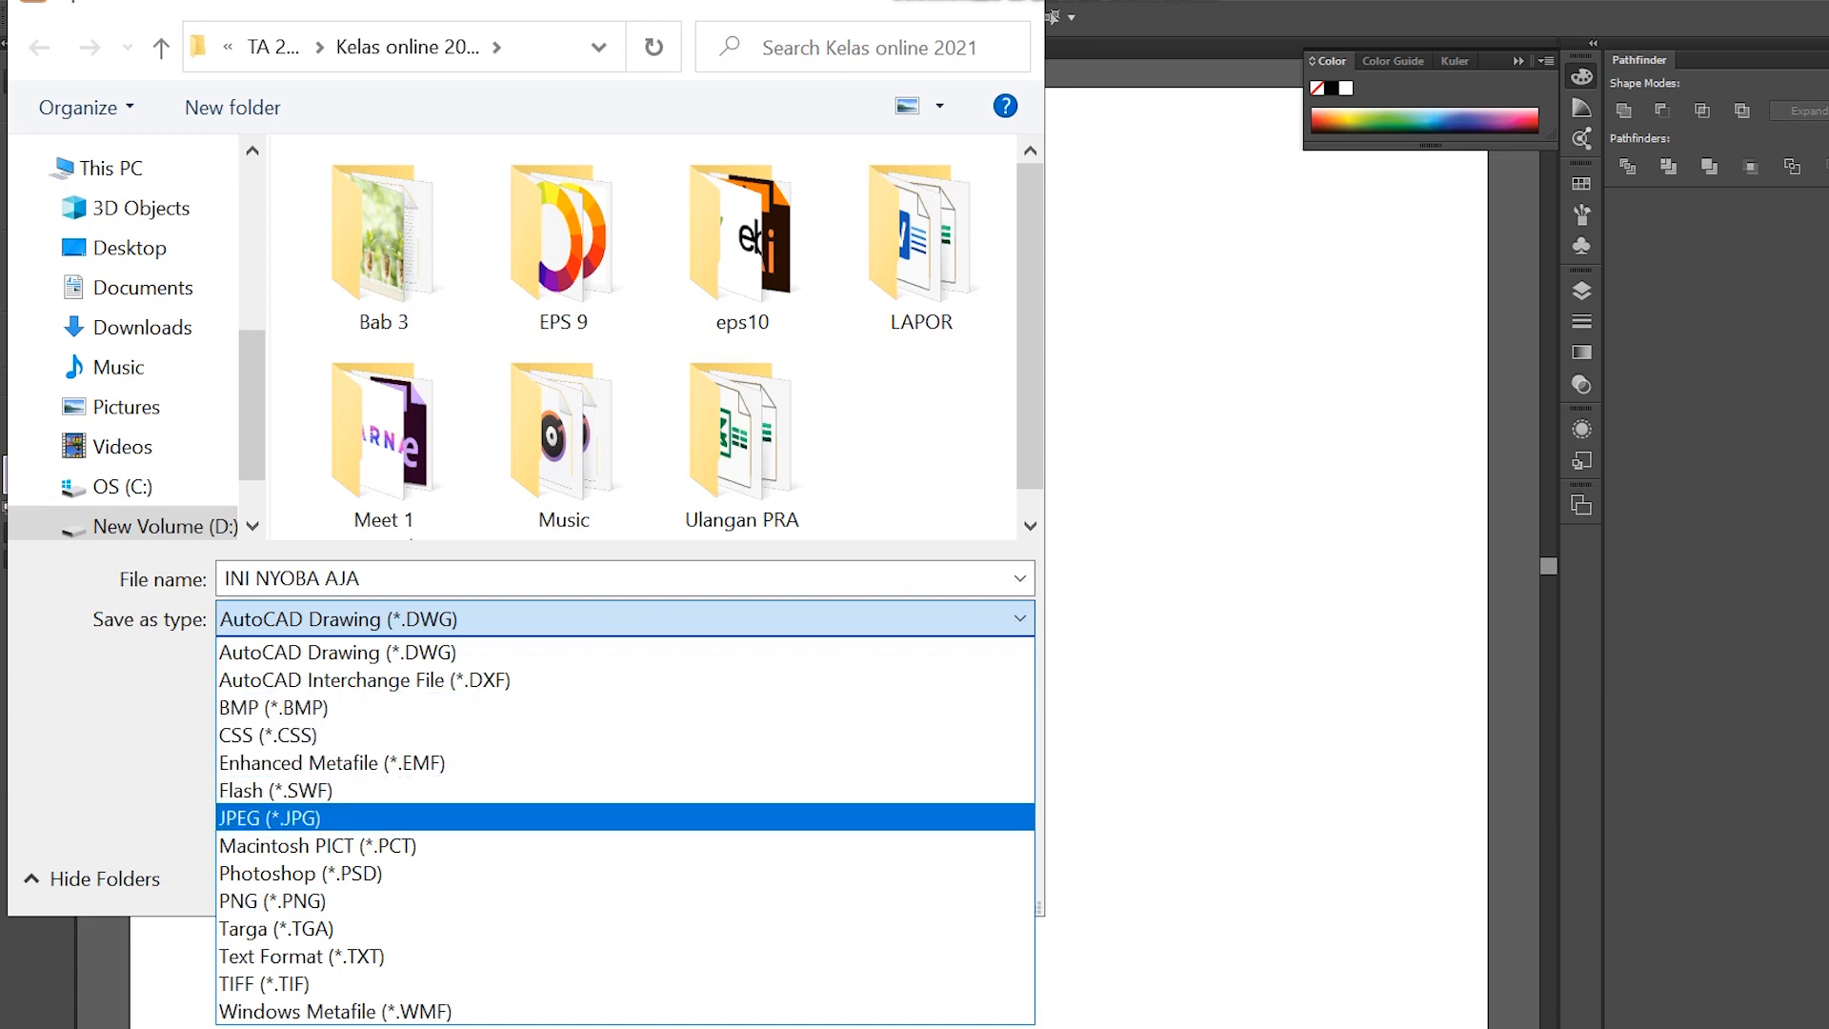
pyautogui.click(325, 814)
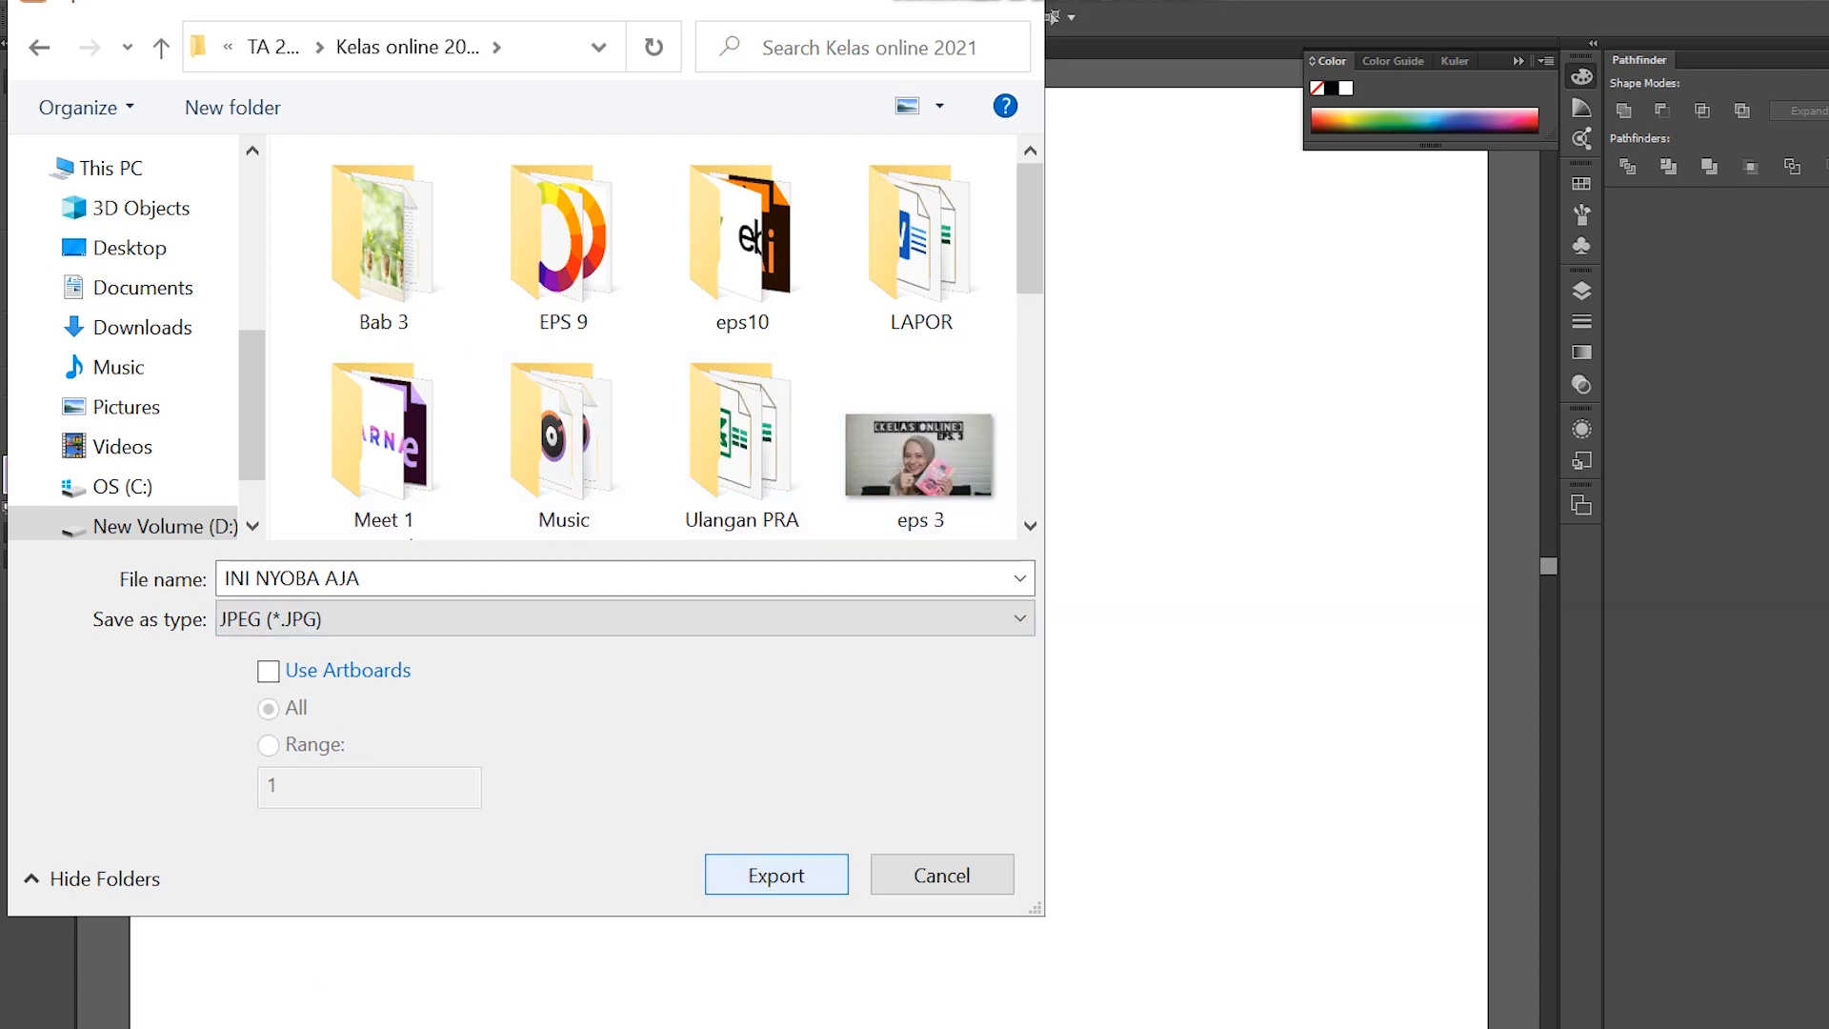
pyautogui.click(779, 873)
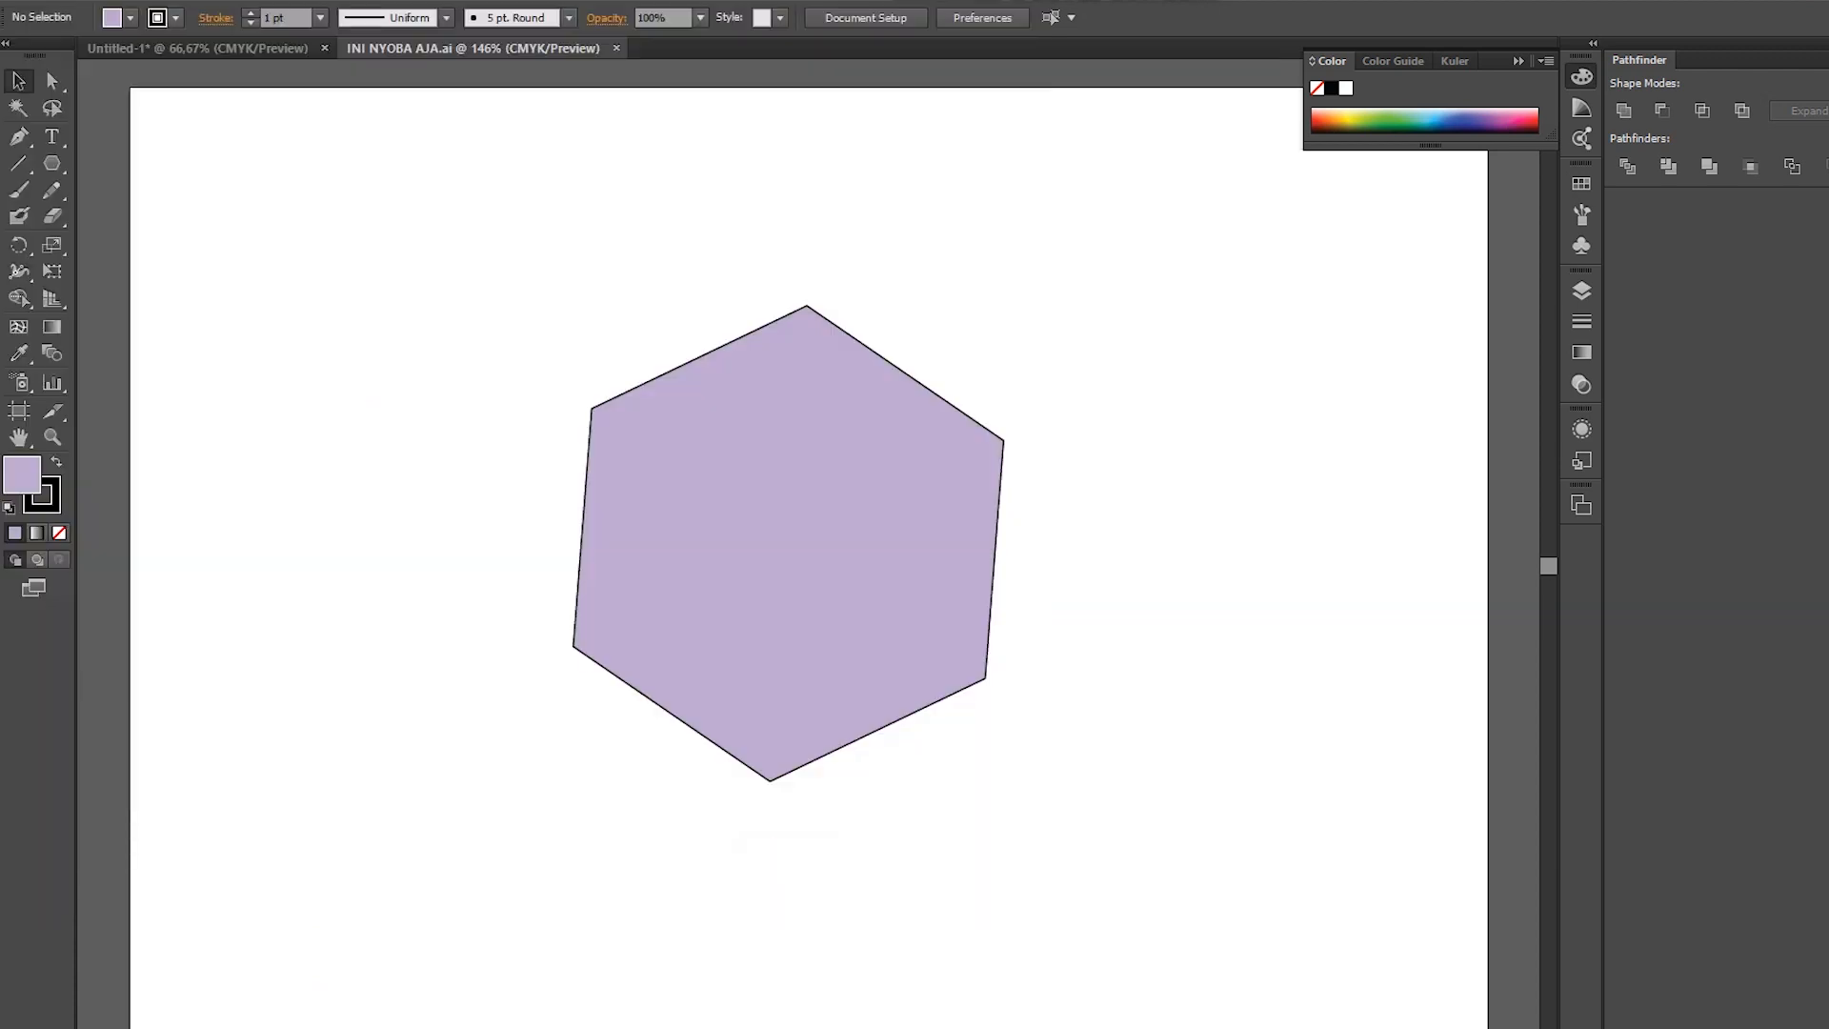
# - Finish the JPEG export with the RGB color model, and open the exported hexagon image from File Explorer to check it
pyautogui.click(1119, 336)
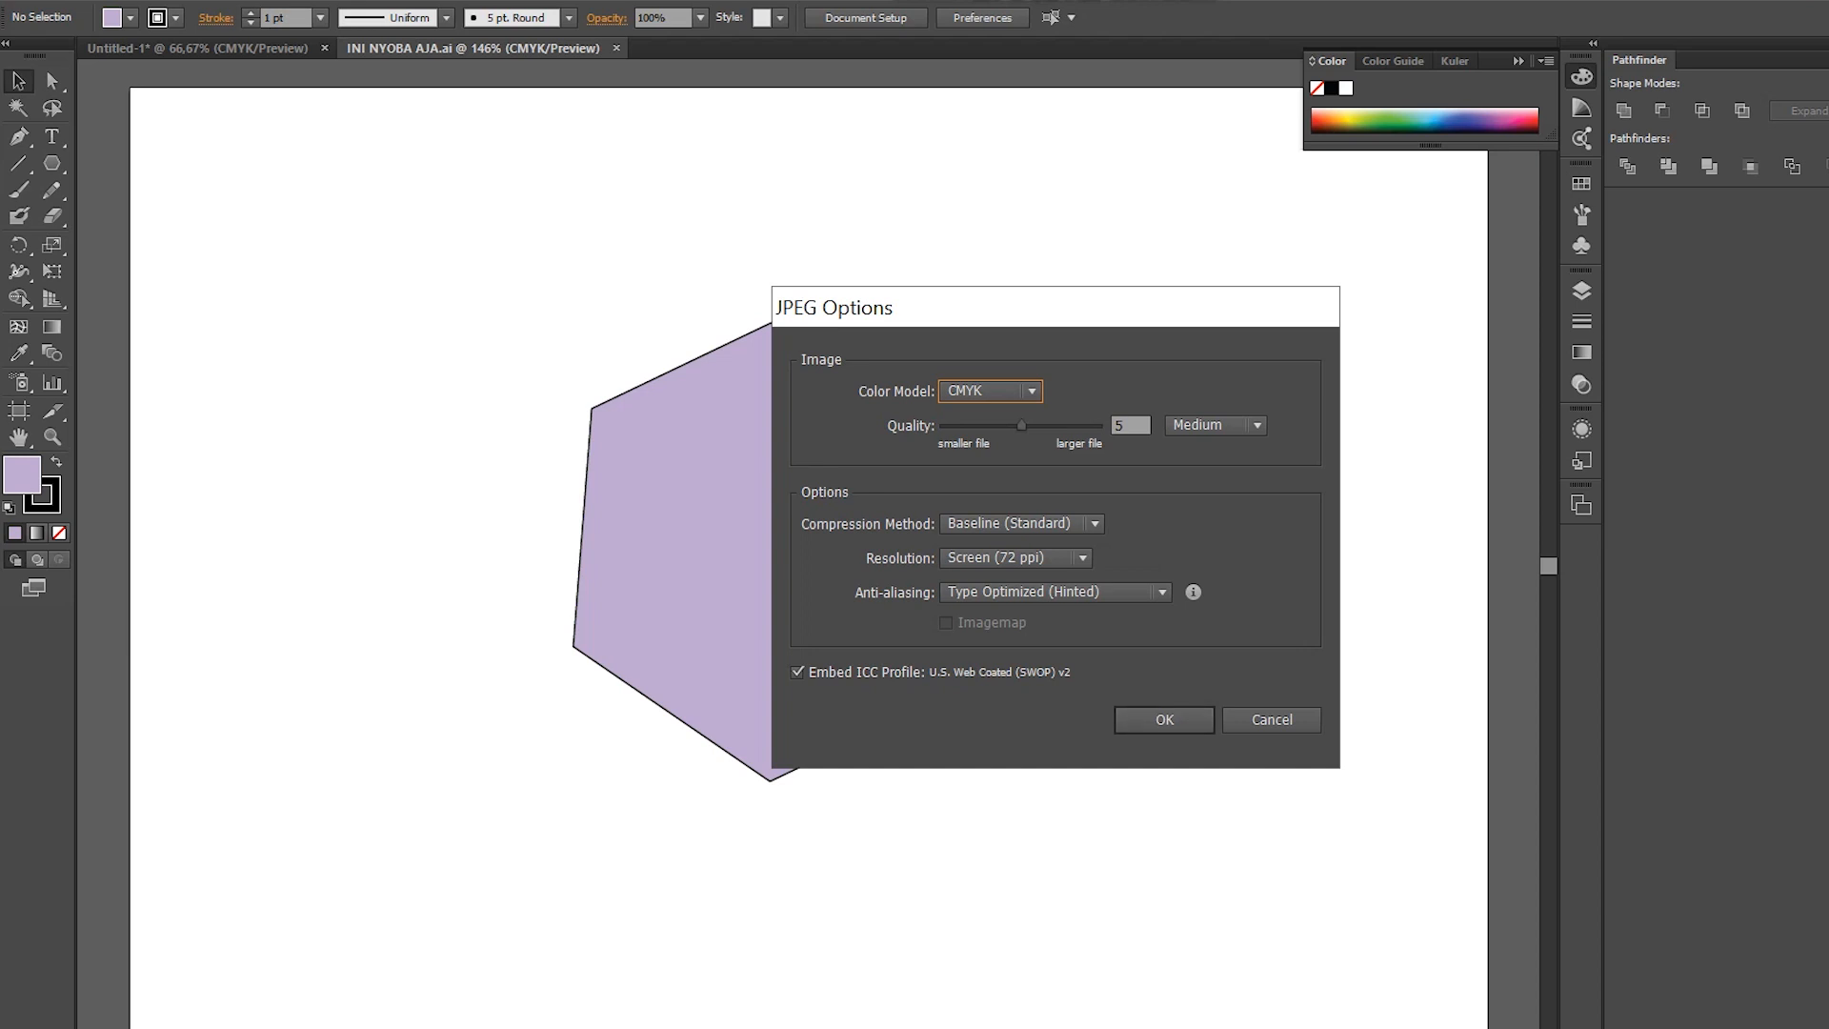
pyautogui.click(1030, 392)
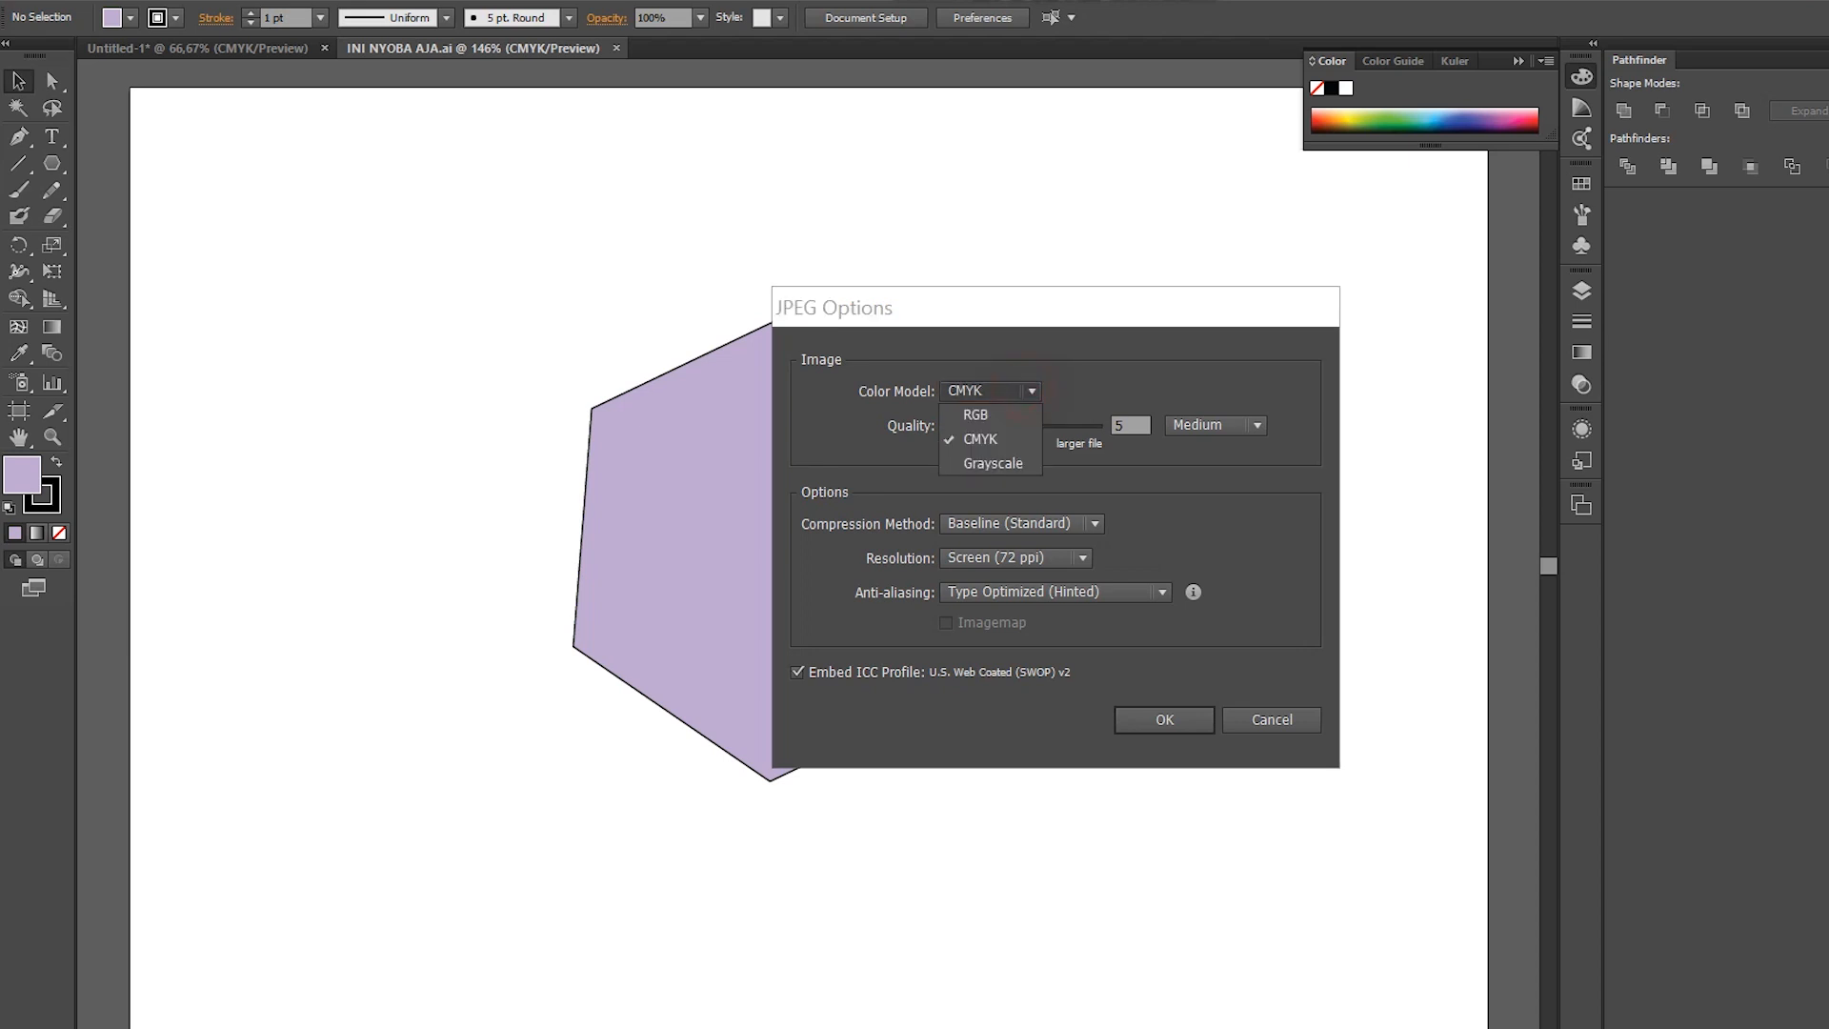
pyautogui.click(1016, 416)
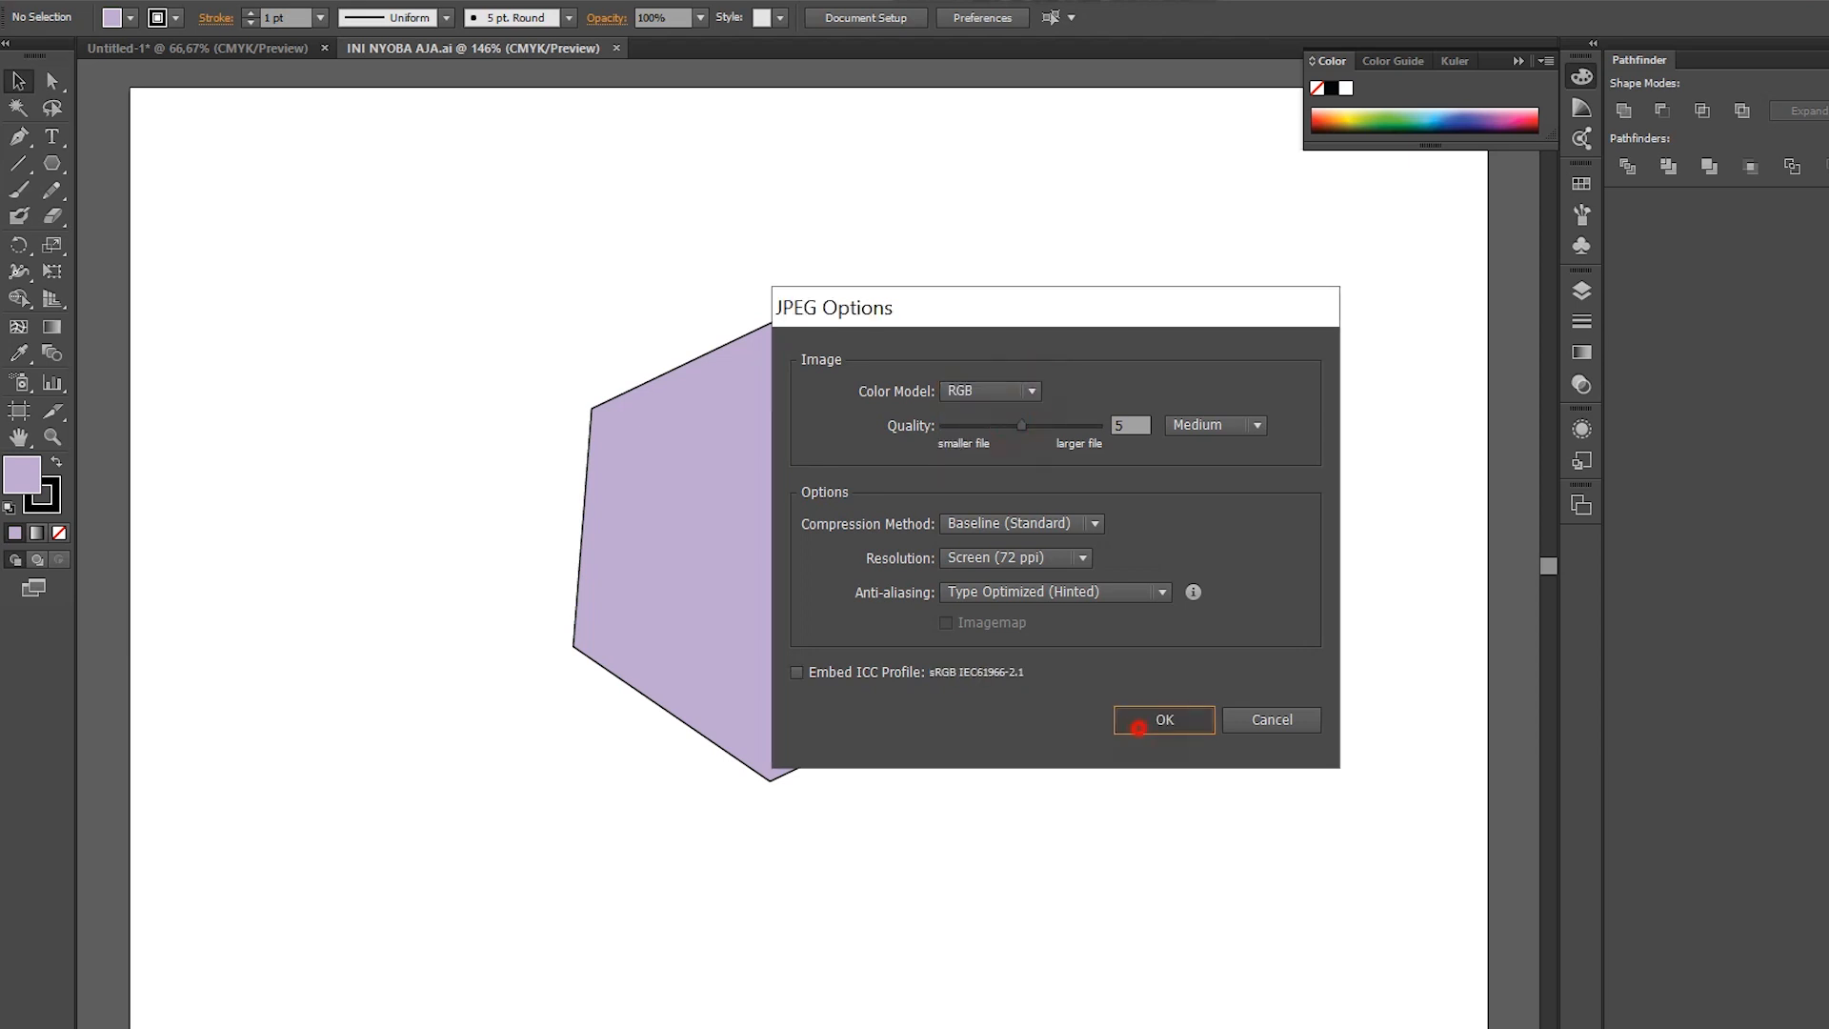
pyautogui.click(1138, 727)
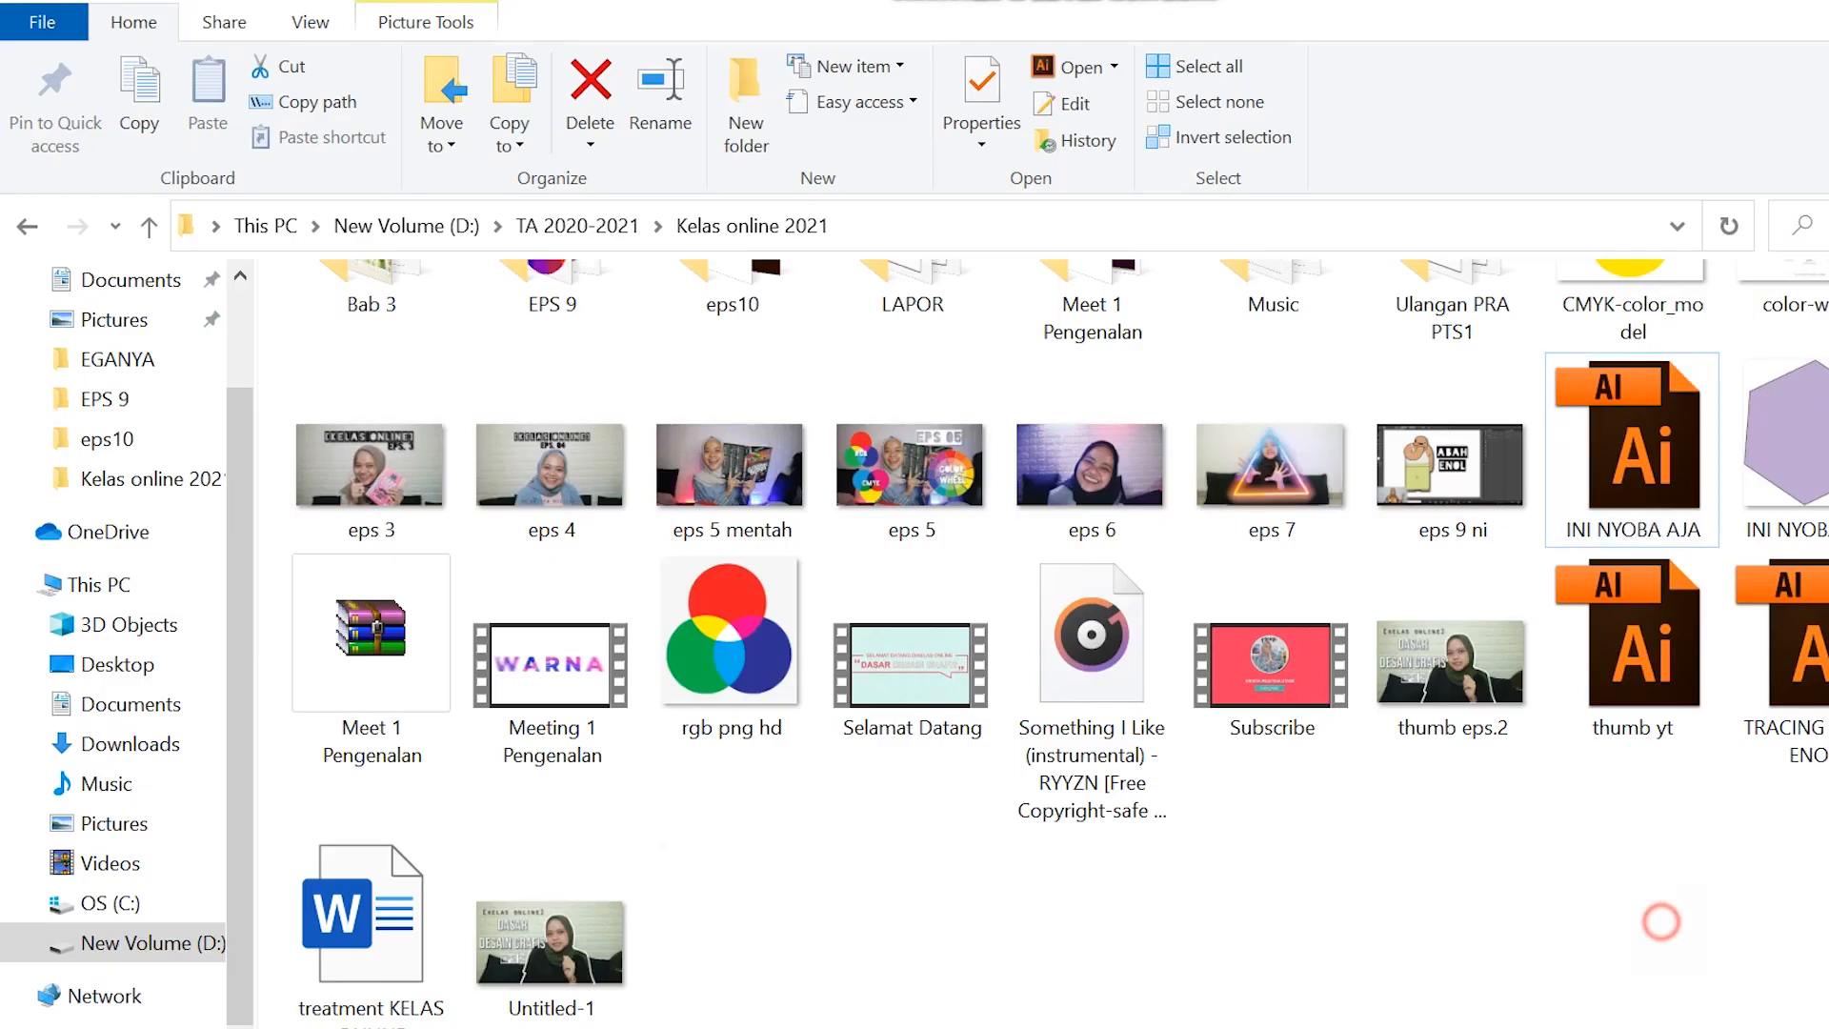
pyautogui.click(1791, 434)
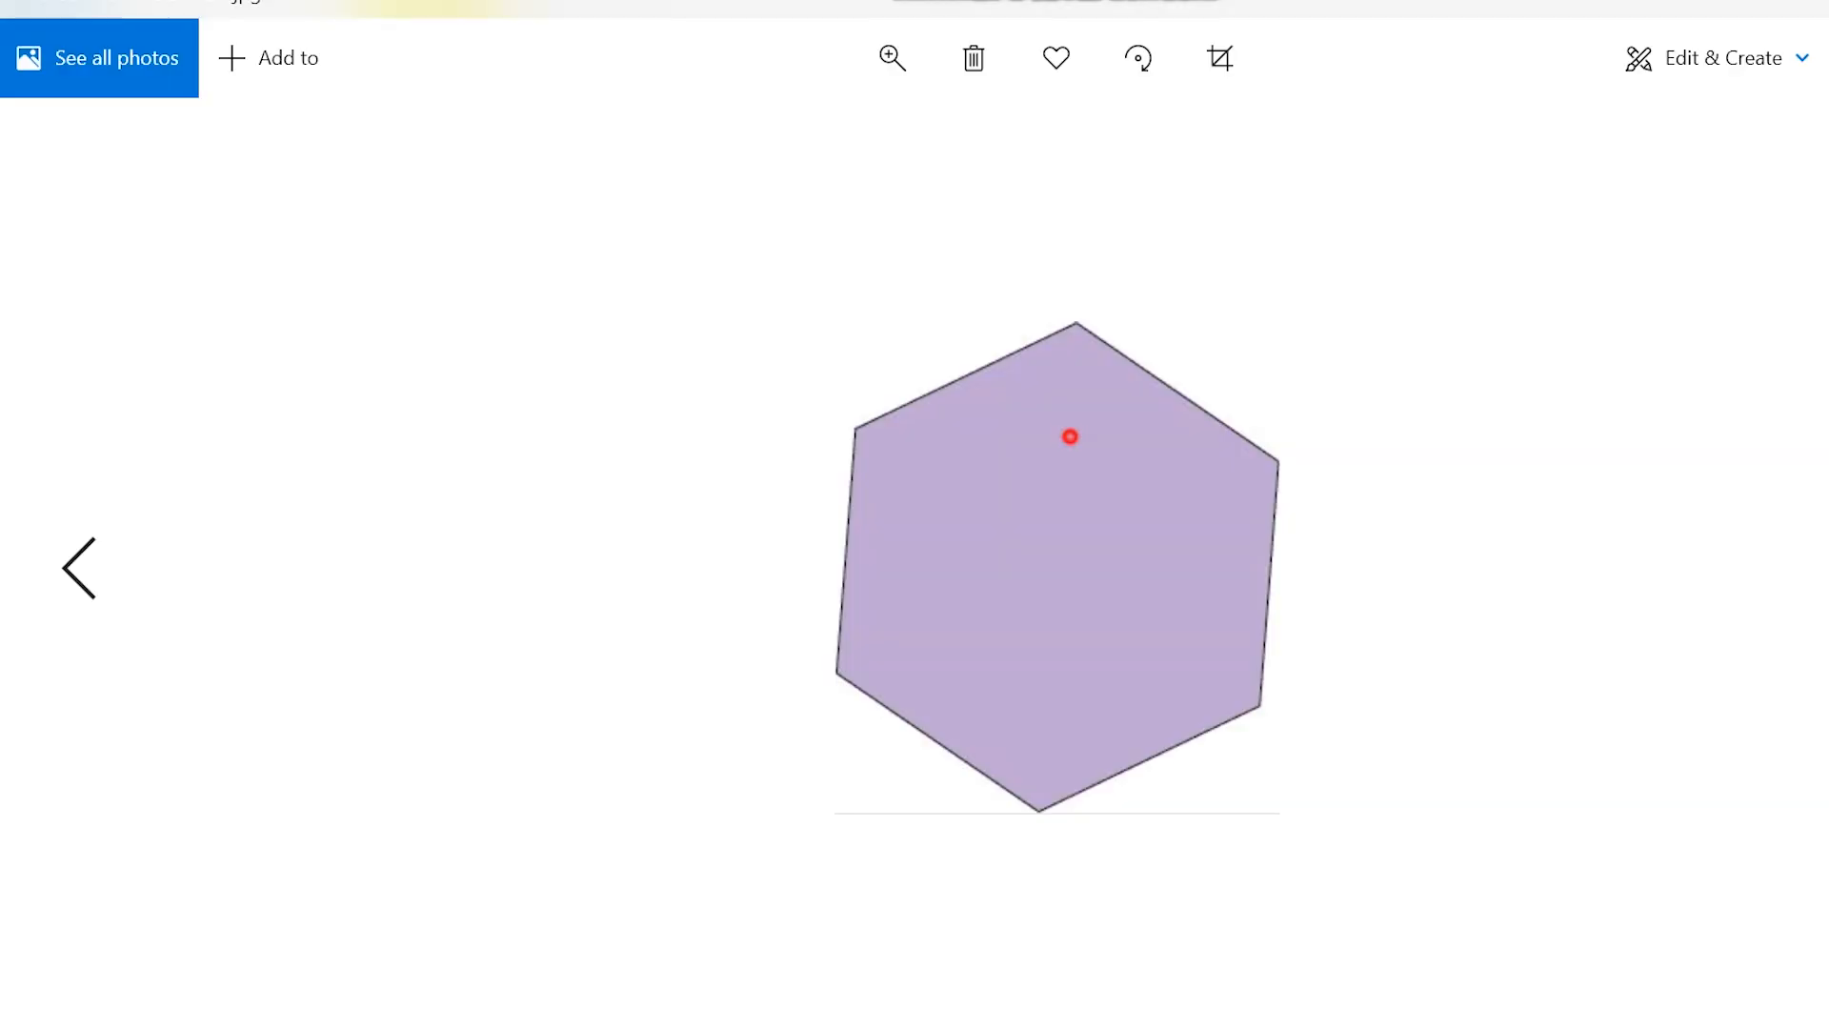
pyautogui.click(1069, 437)
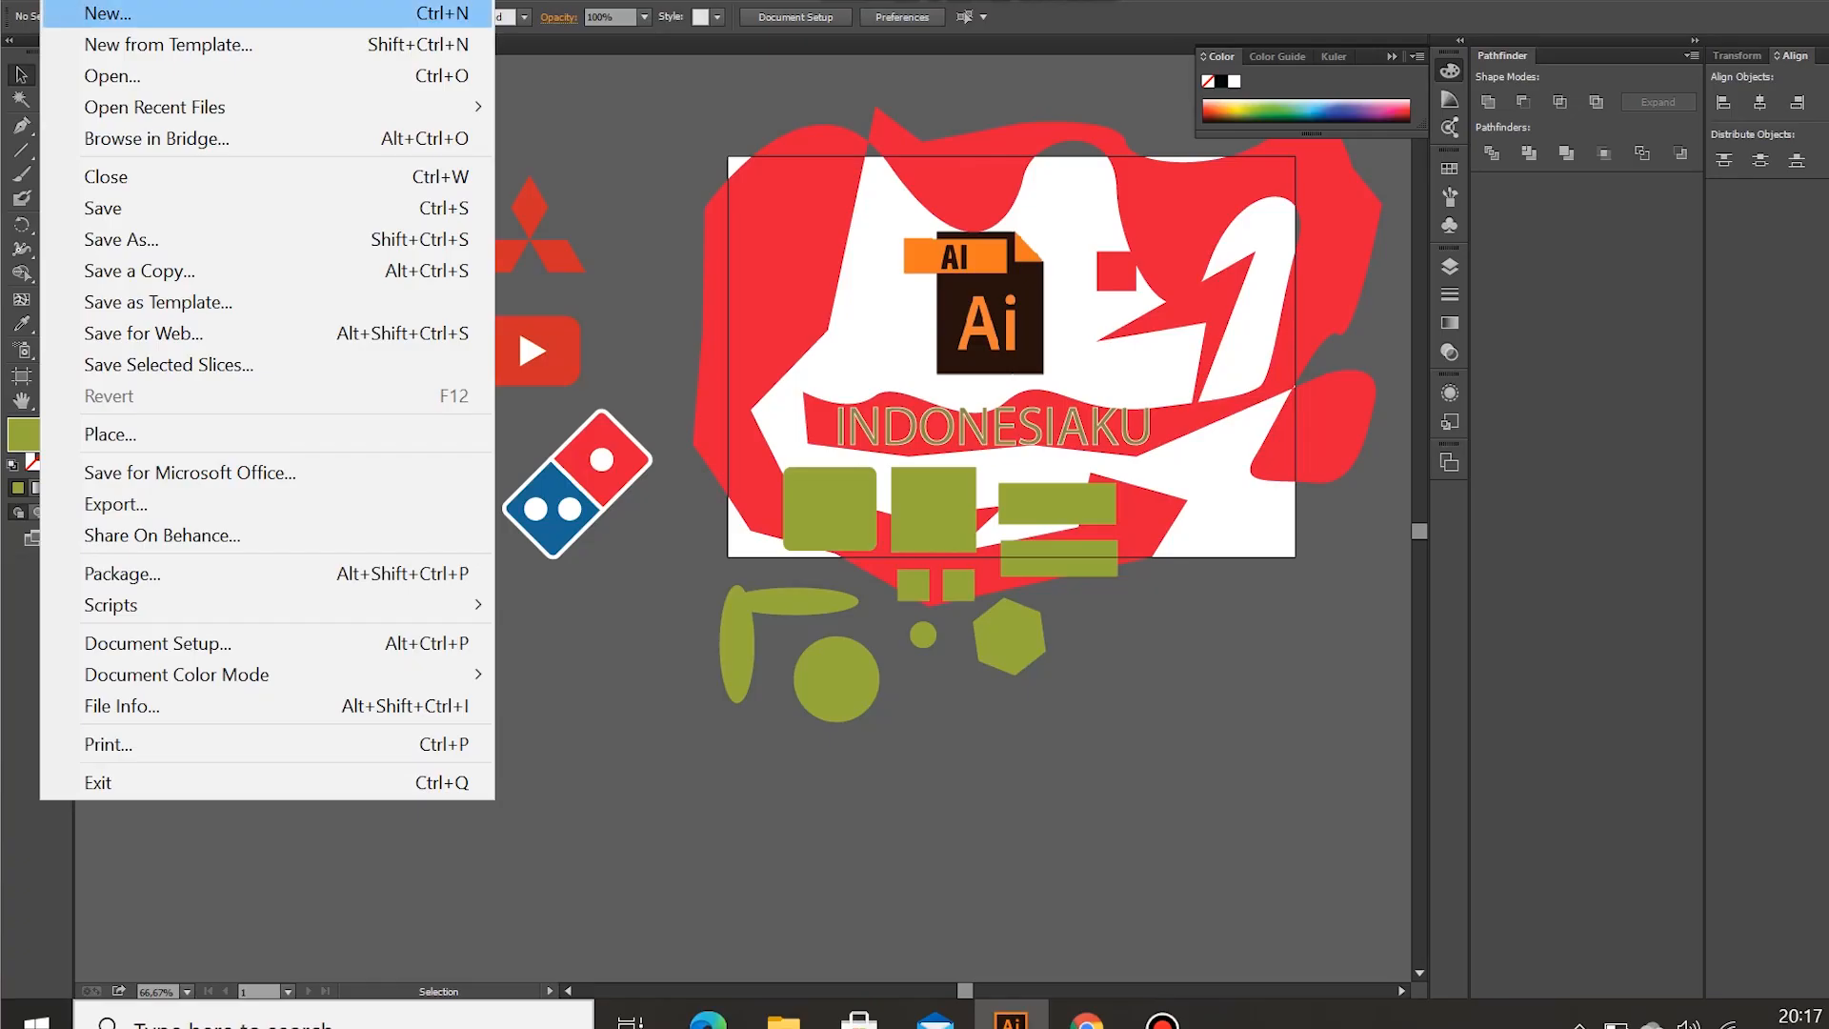
# - Create a new landscape A4 document named LOGO, 29.7 by 21 cm
pyautogui.click(91, 13)
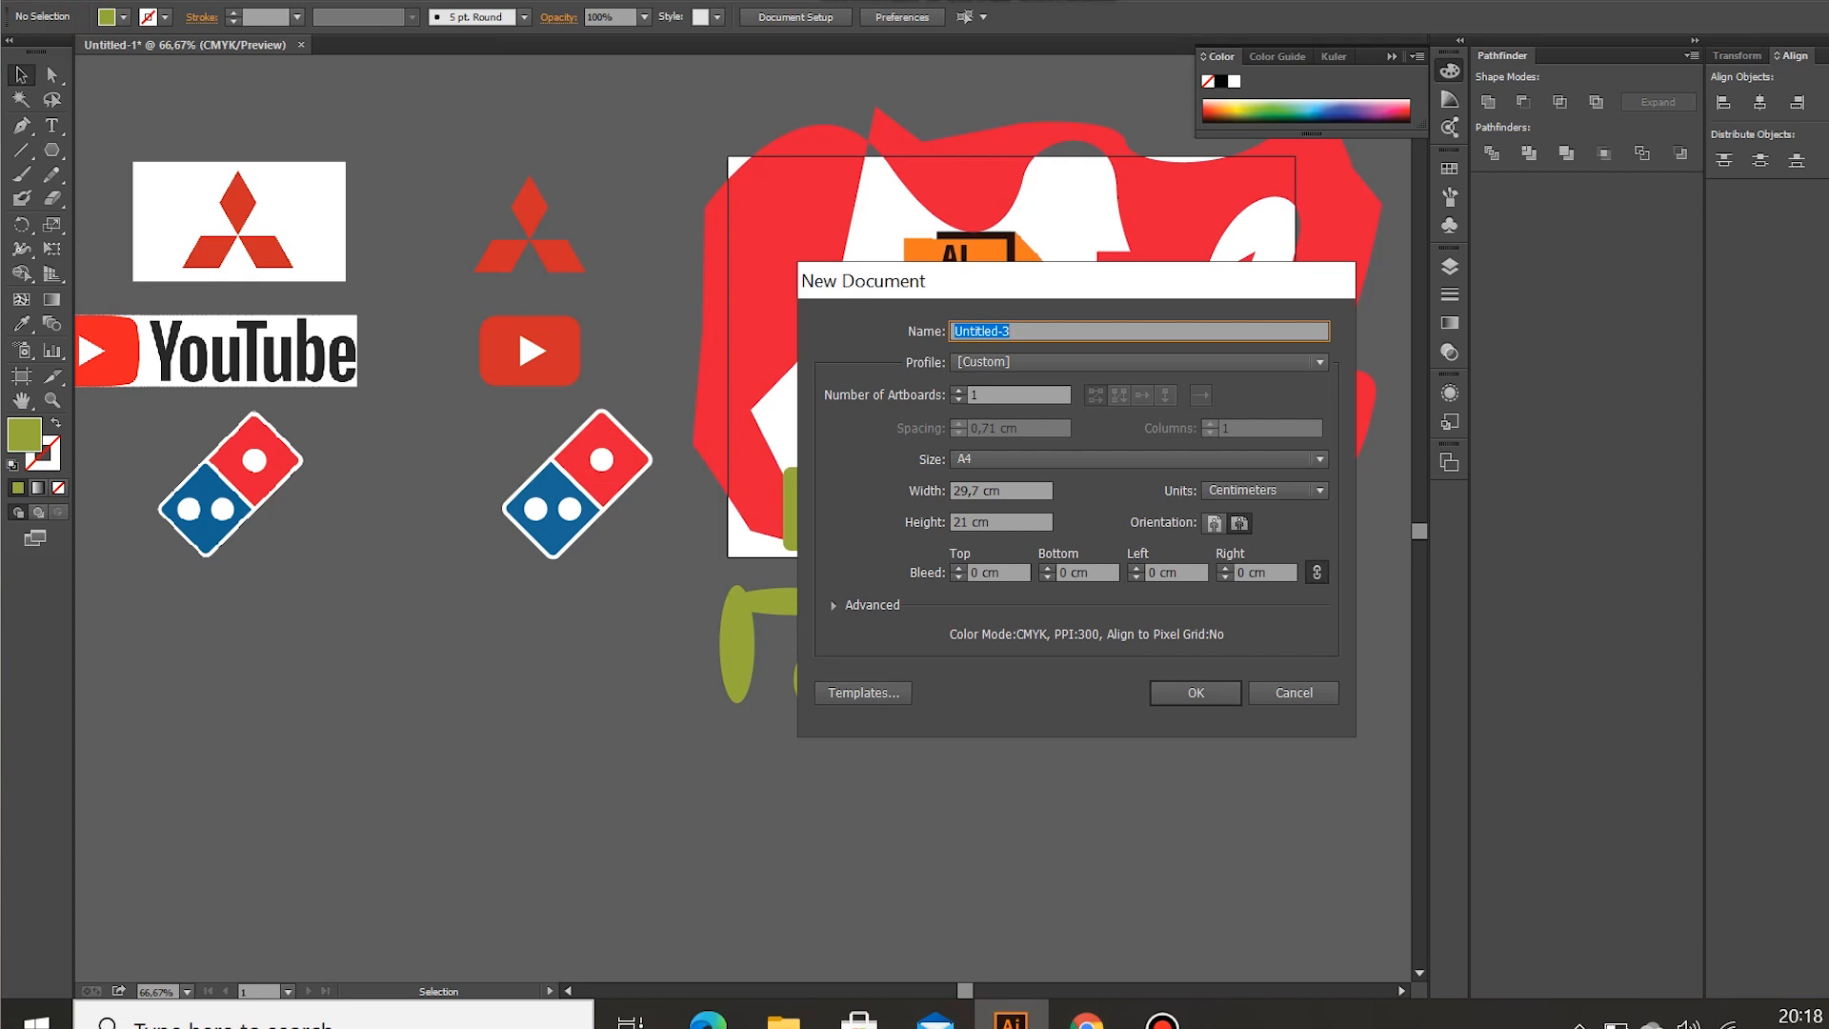
pyautogui.write('LOGO')
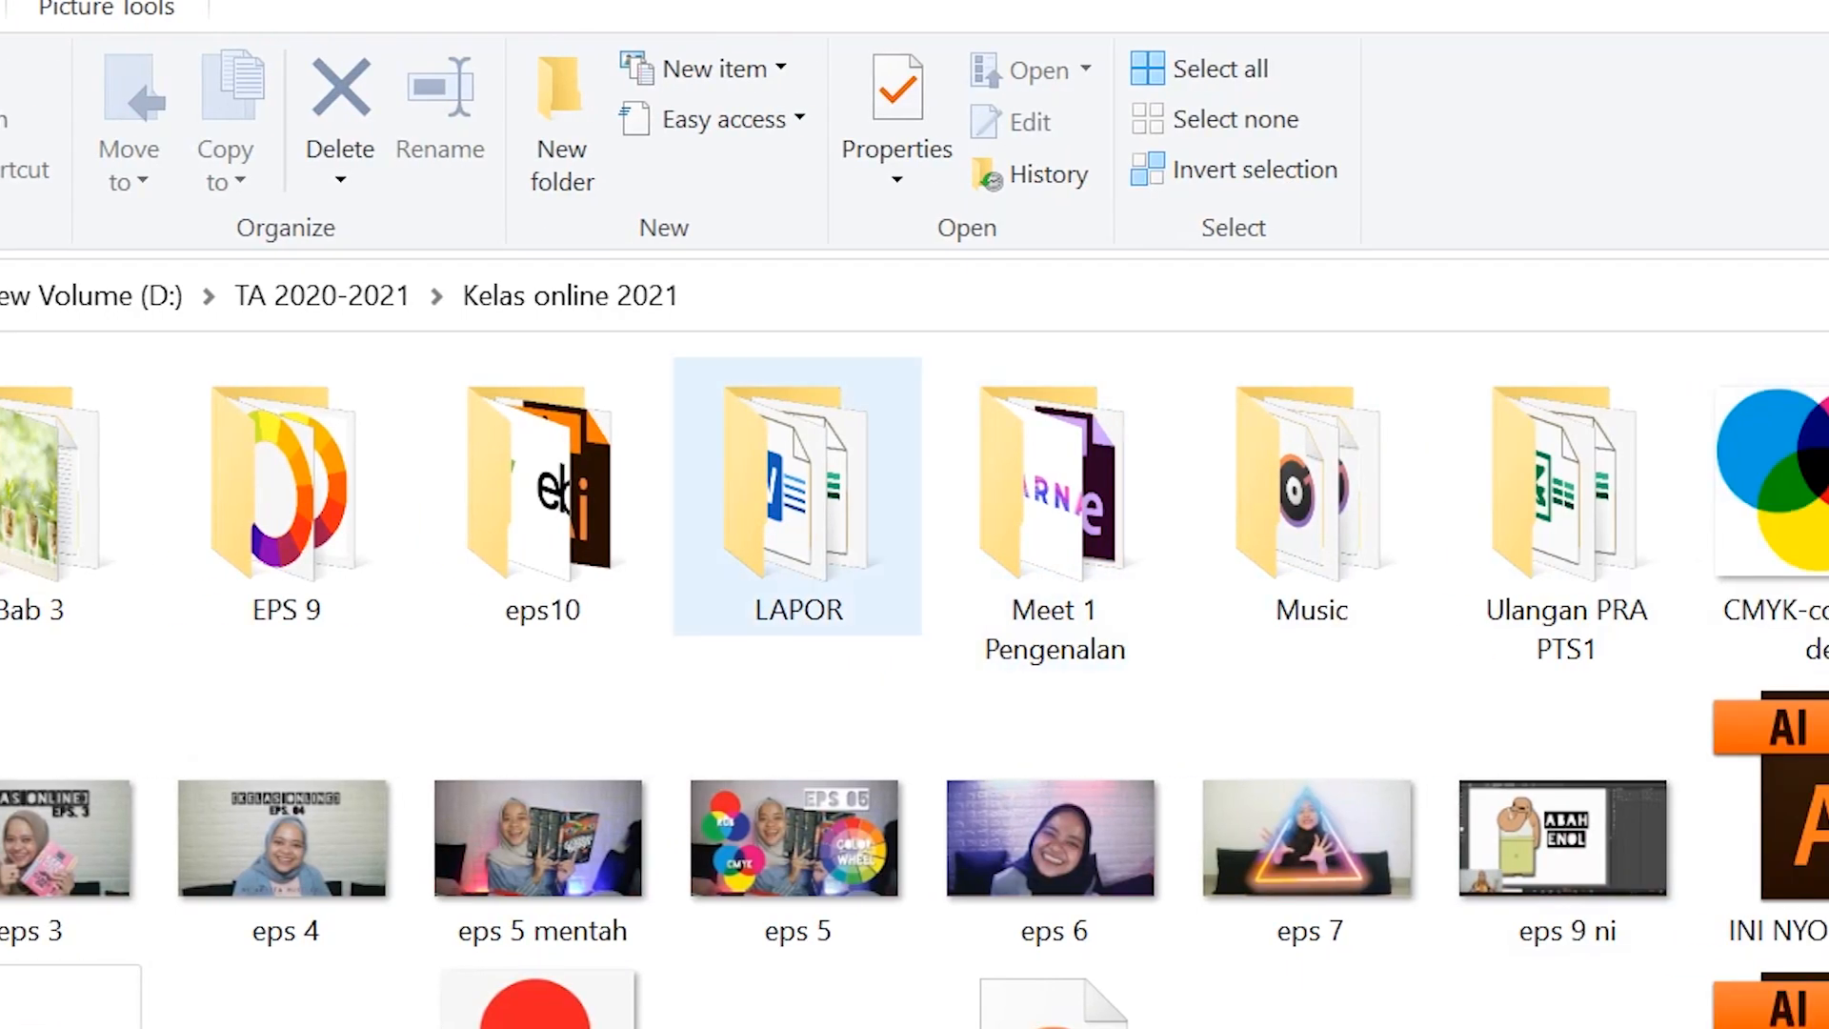
# - From the eps10 folder in File Explorer, place the domino logo, mitsubishi logo and youtube logo images into the LOGO document
pyautogui.doubleClick(568, 526)
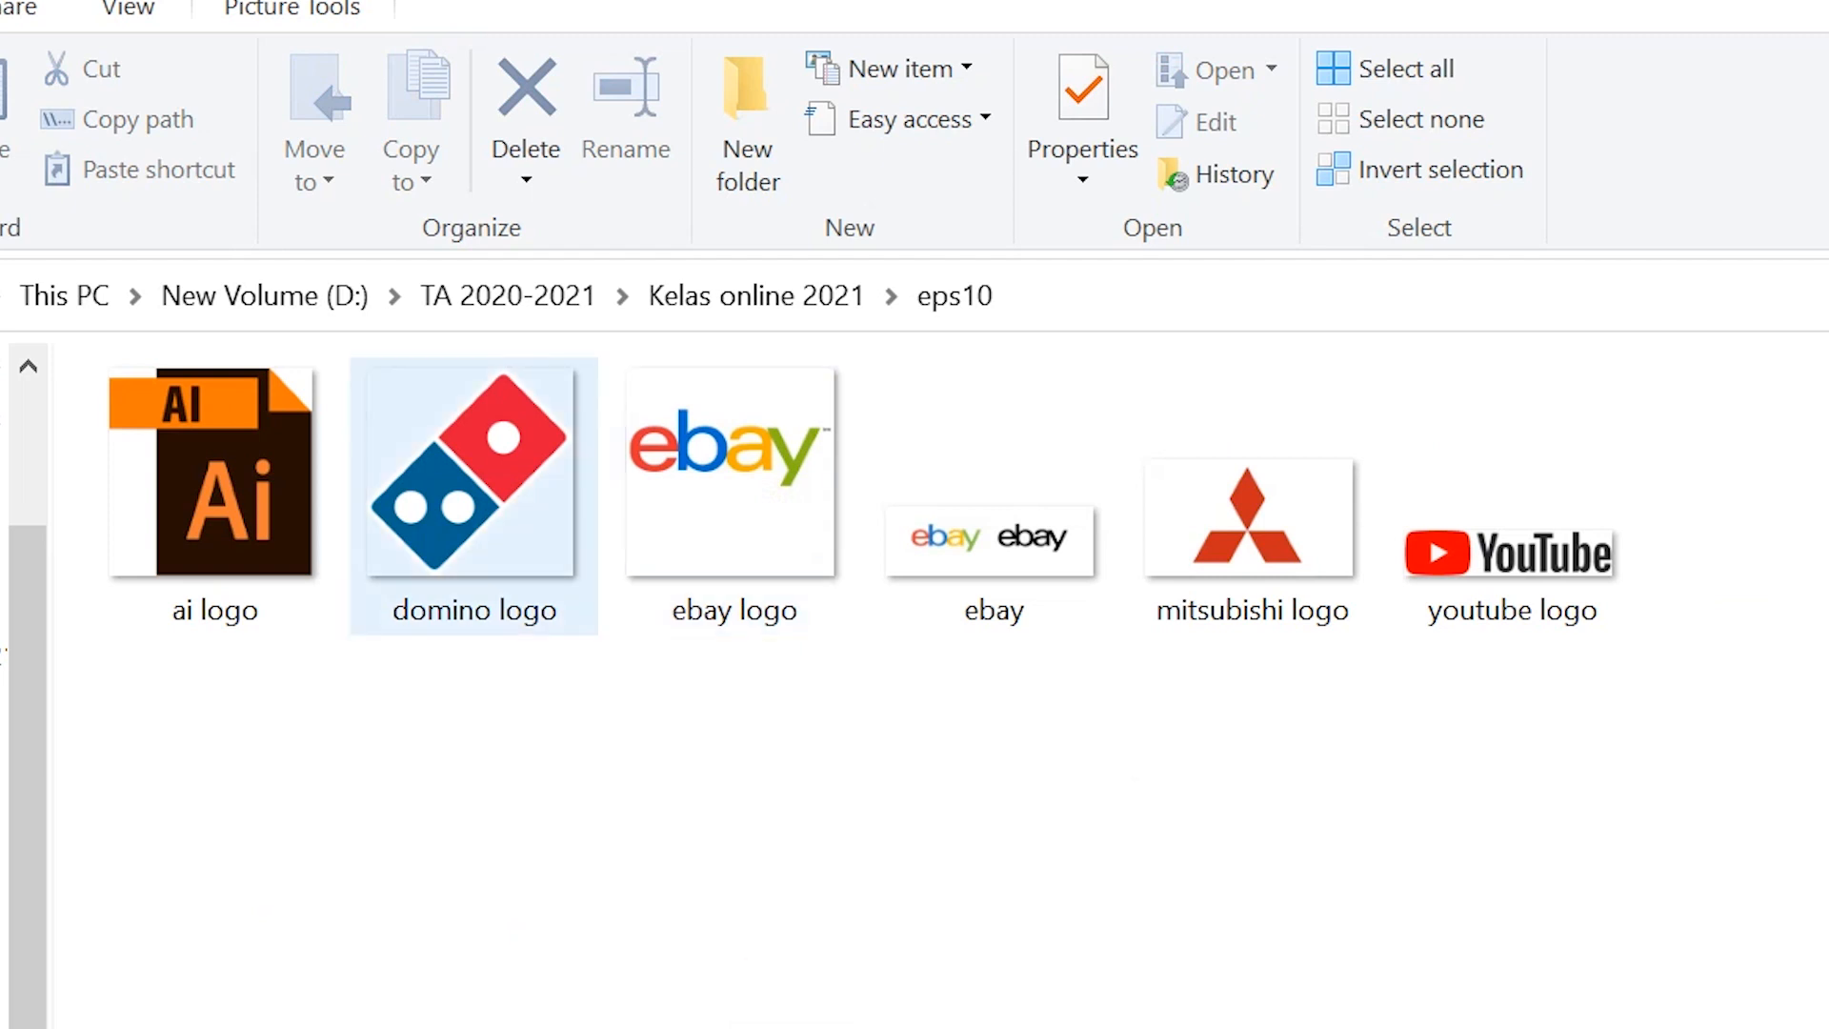
pyautogui.click(471, 490)
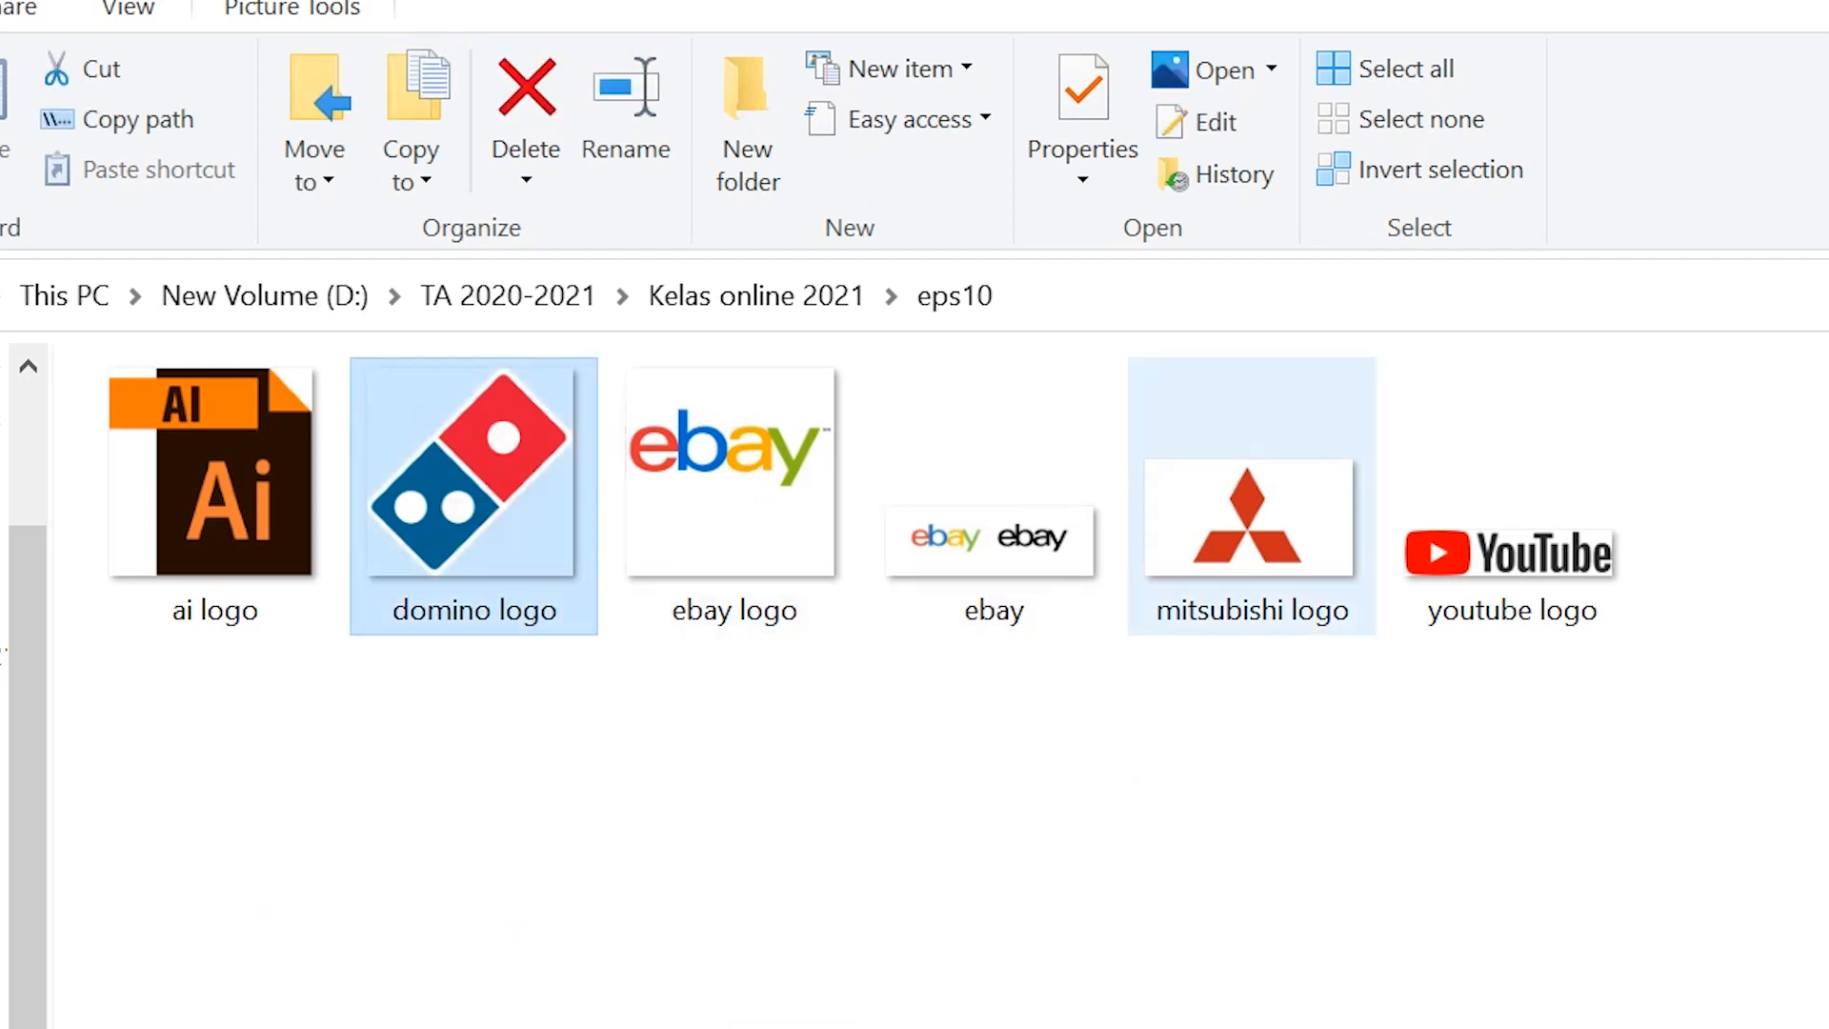
pyautogui.keyDown('ctrl'); pyautogui.click(1197, 488); pyautogui.keyUp('ctrl')
pyautogui.keyDown('ctrl'); pyautogui.click(1526, 526); pyautogui.keyUp('ctrl')
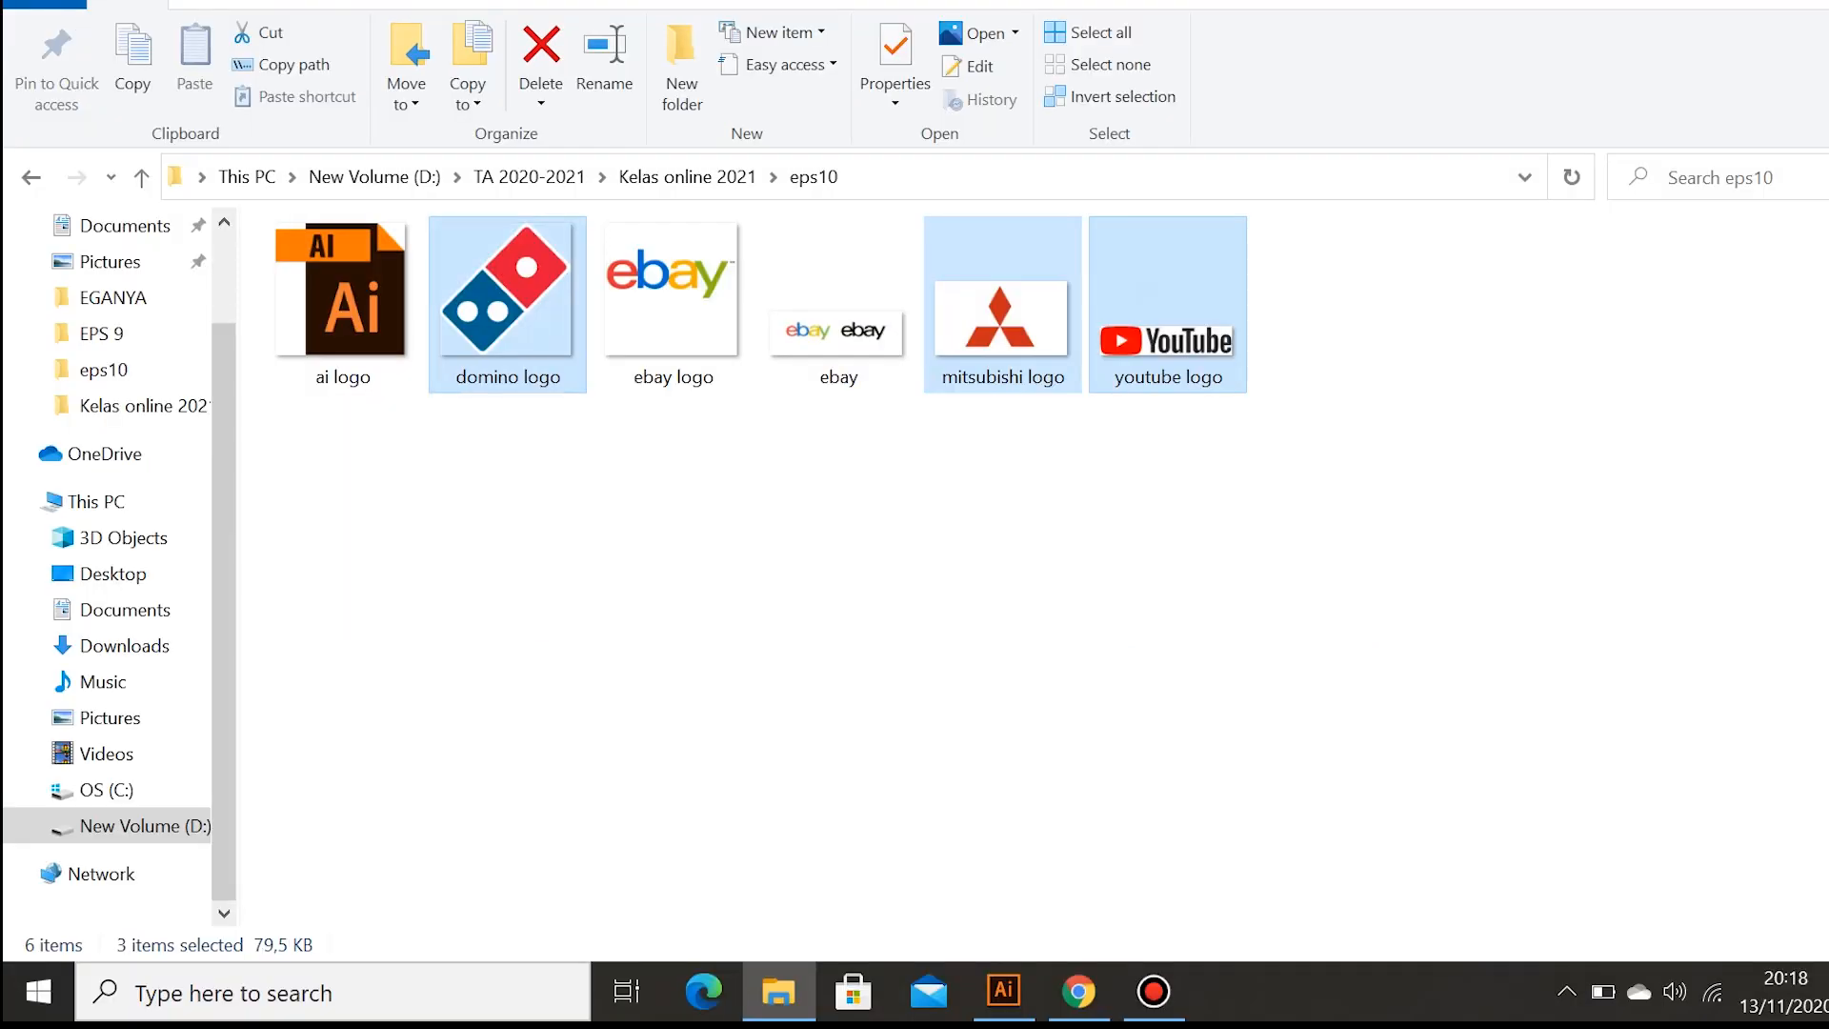
pyautogui.moveTo(505, 285); pyautogui.dragTo(682, 491)
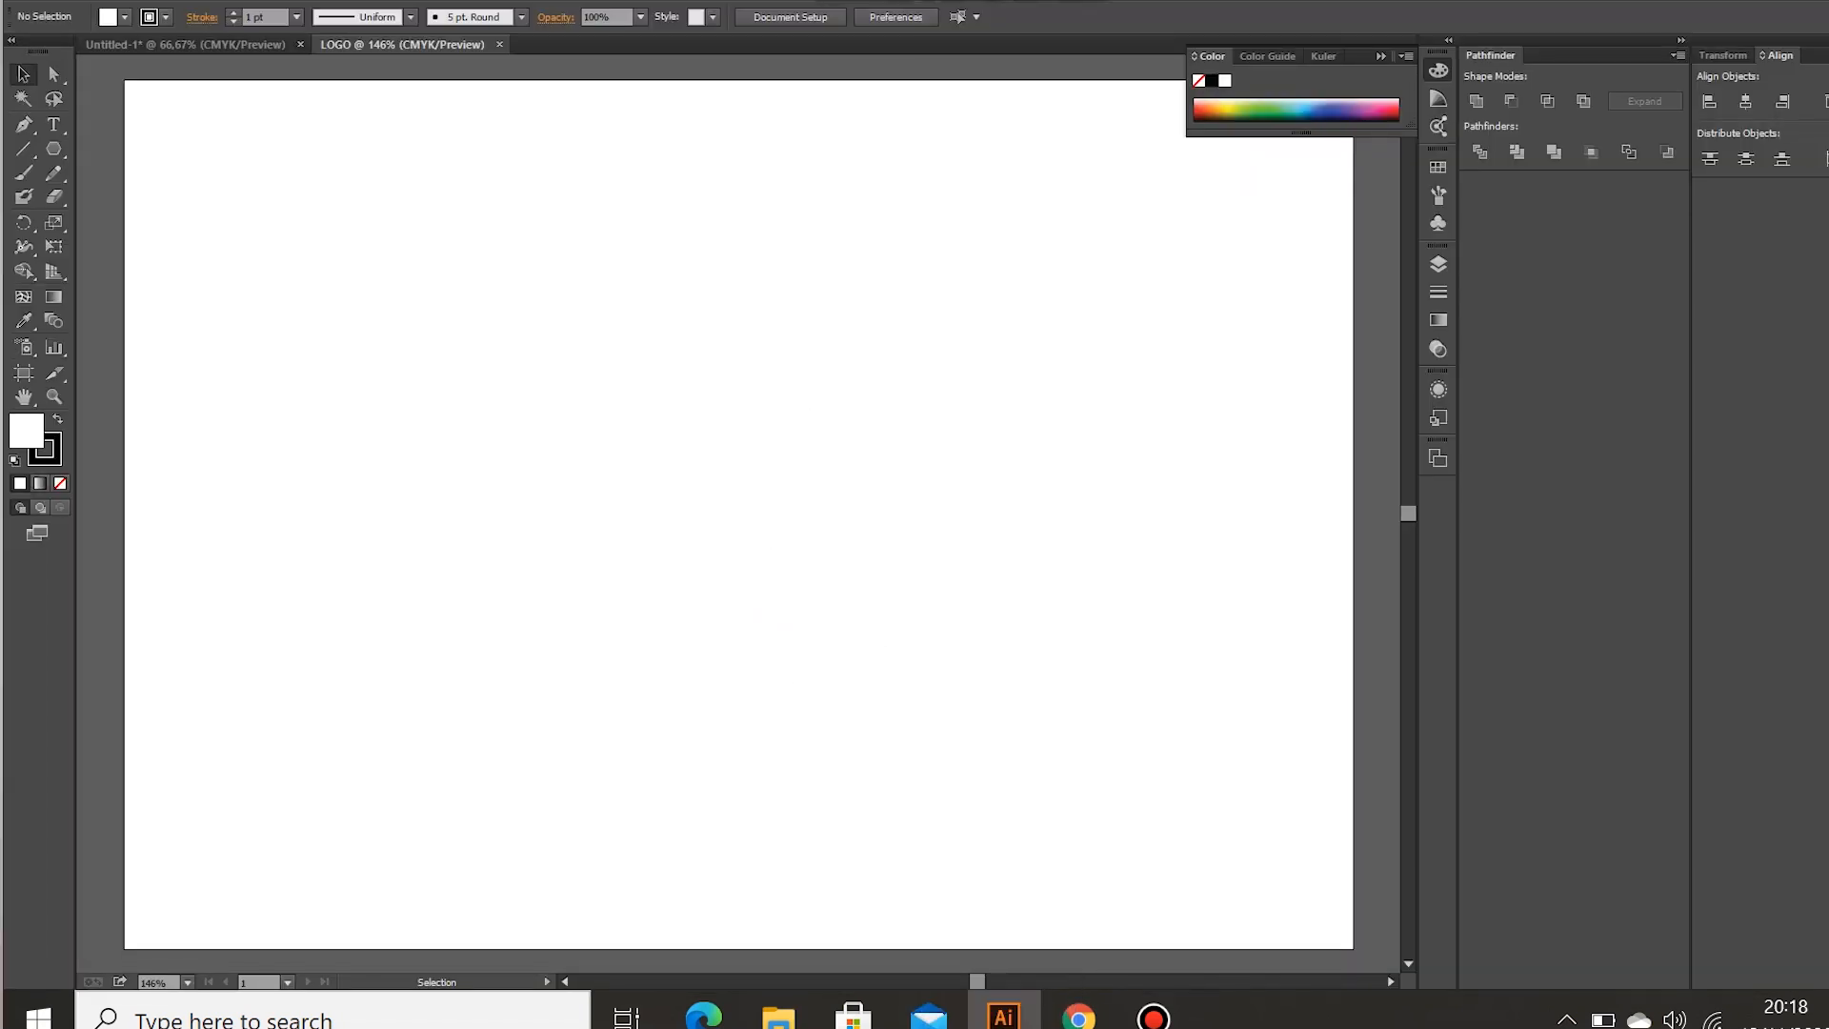
# - Spread out the placed logos, with the Mitsubishi logo beside the artboard and the Domino logo directly below it
pyautogui.scroll(-5, 682, 541)
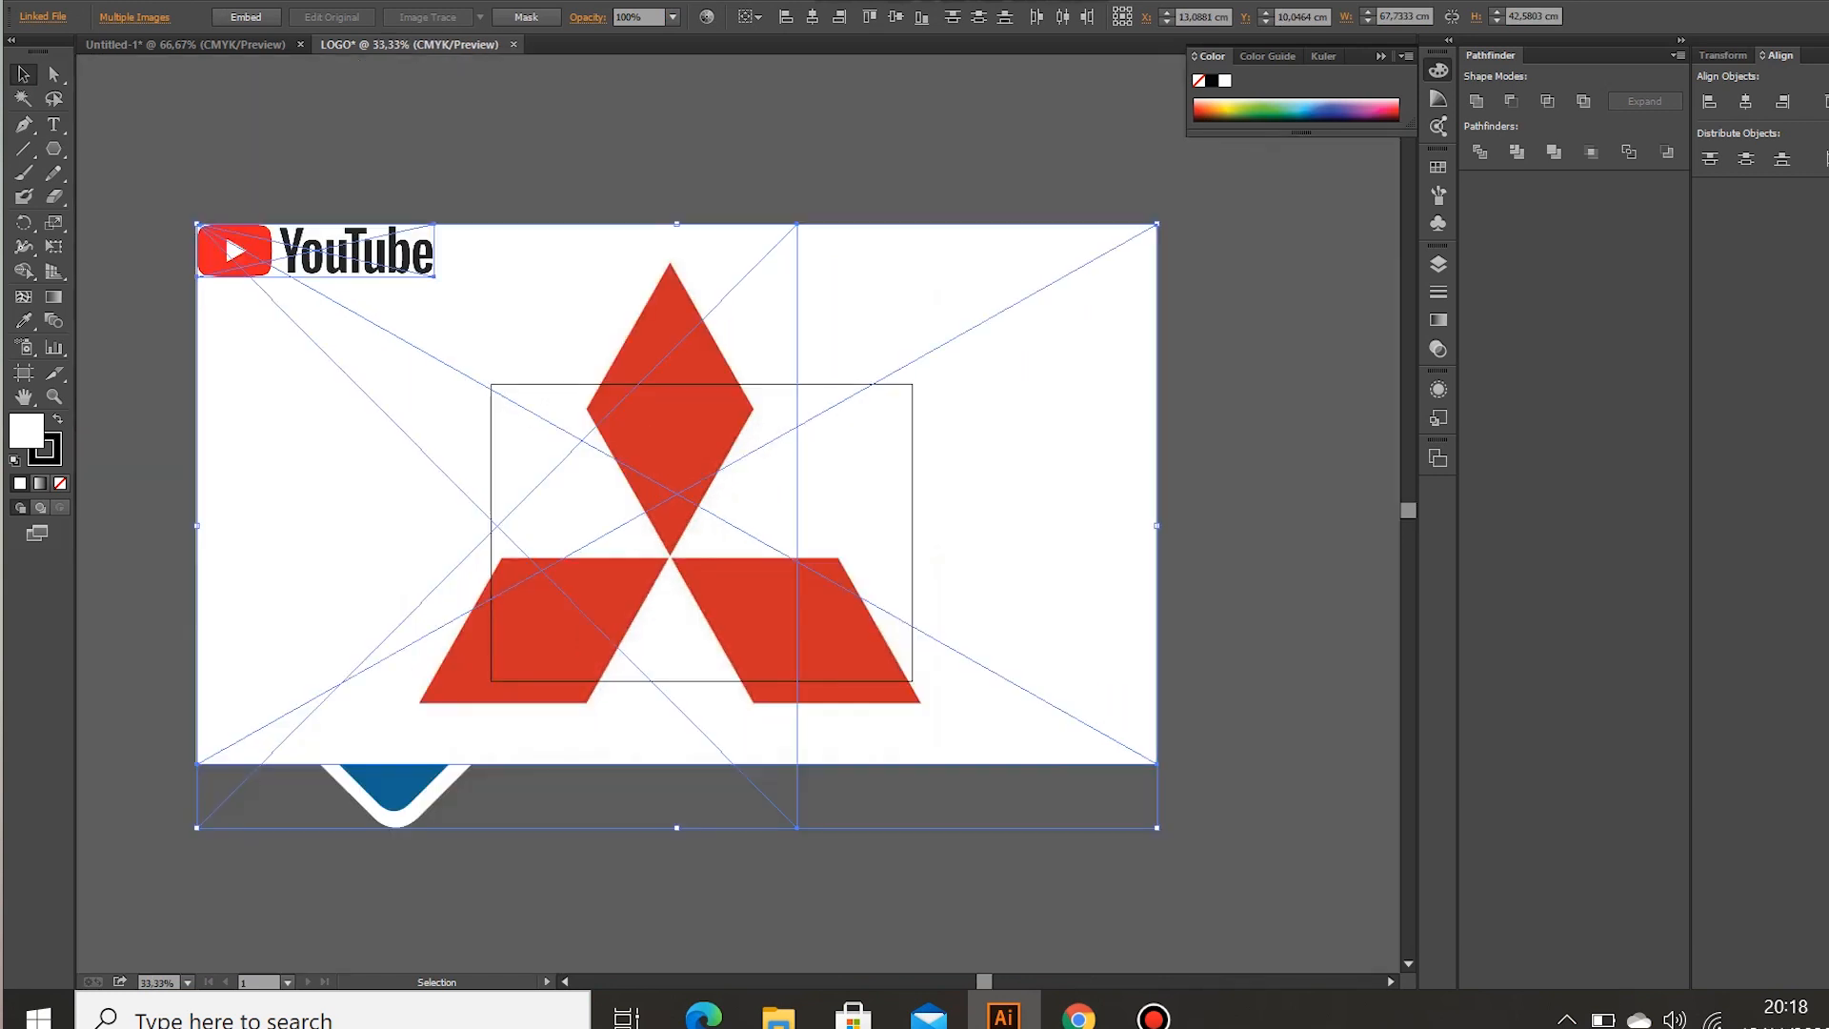
pyautogui.moveTo(842, 459); pyautogui.dragTo(1103, 427)
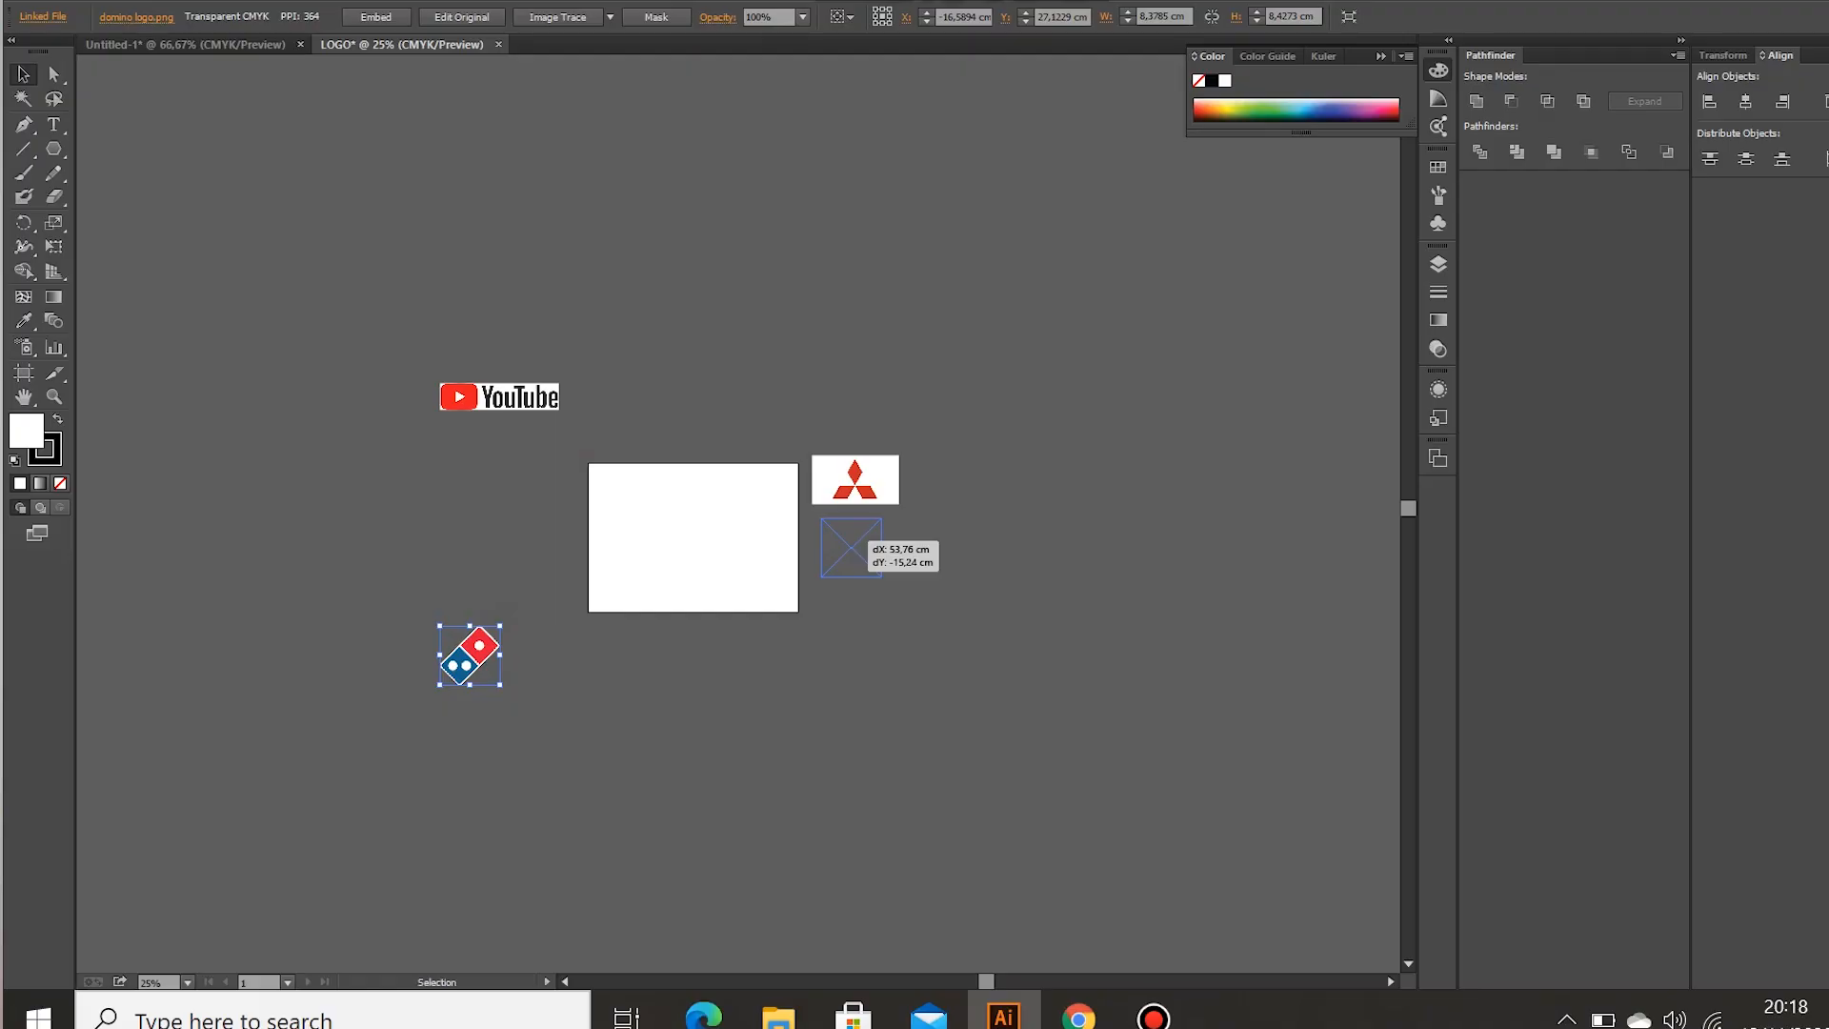
pyautogui.moveTo(469, 652); pyautogui.dragTo(851, 547)
pyautogui.click(516, 390)
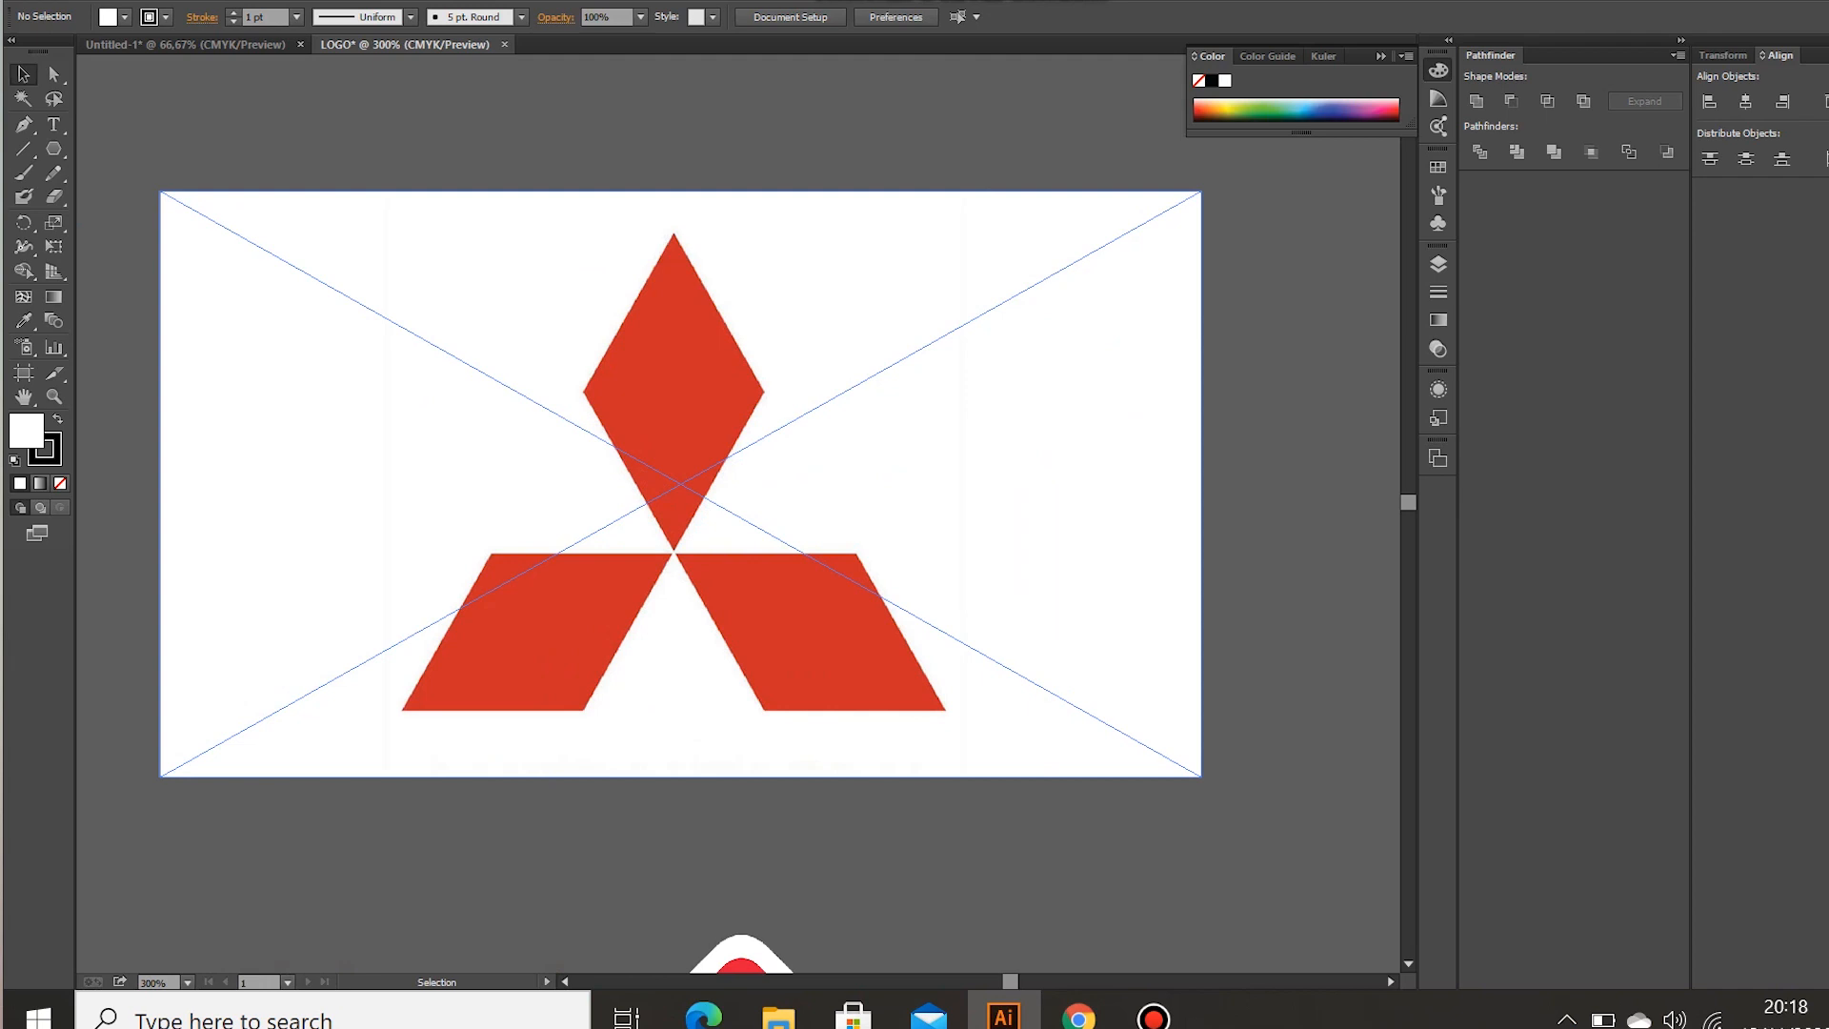
# - Draw a triangle about 4.5 by 3.9 cm, move it over the Mitsubishi logo and remove its fill
pyautogui.click(1253, 373)
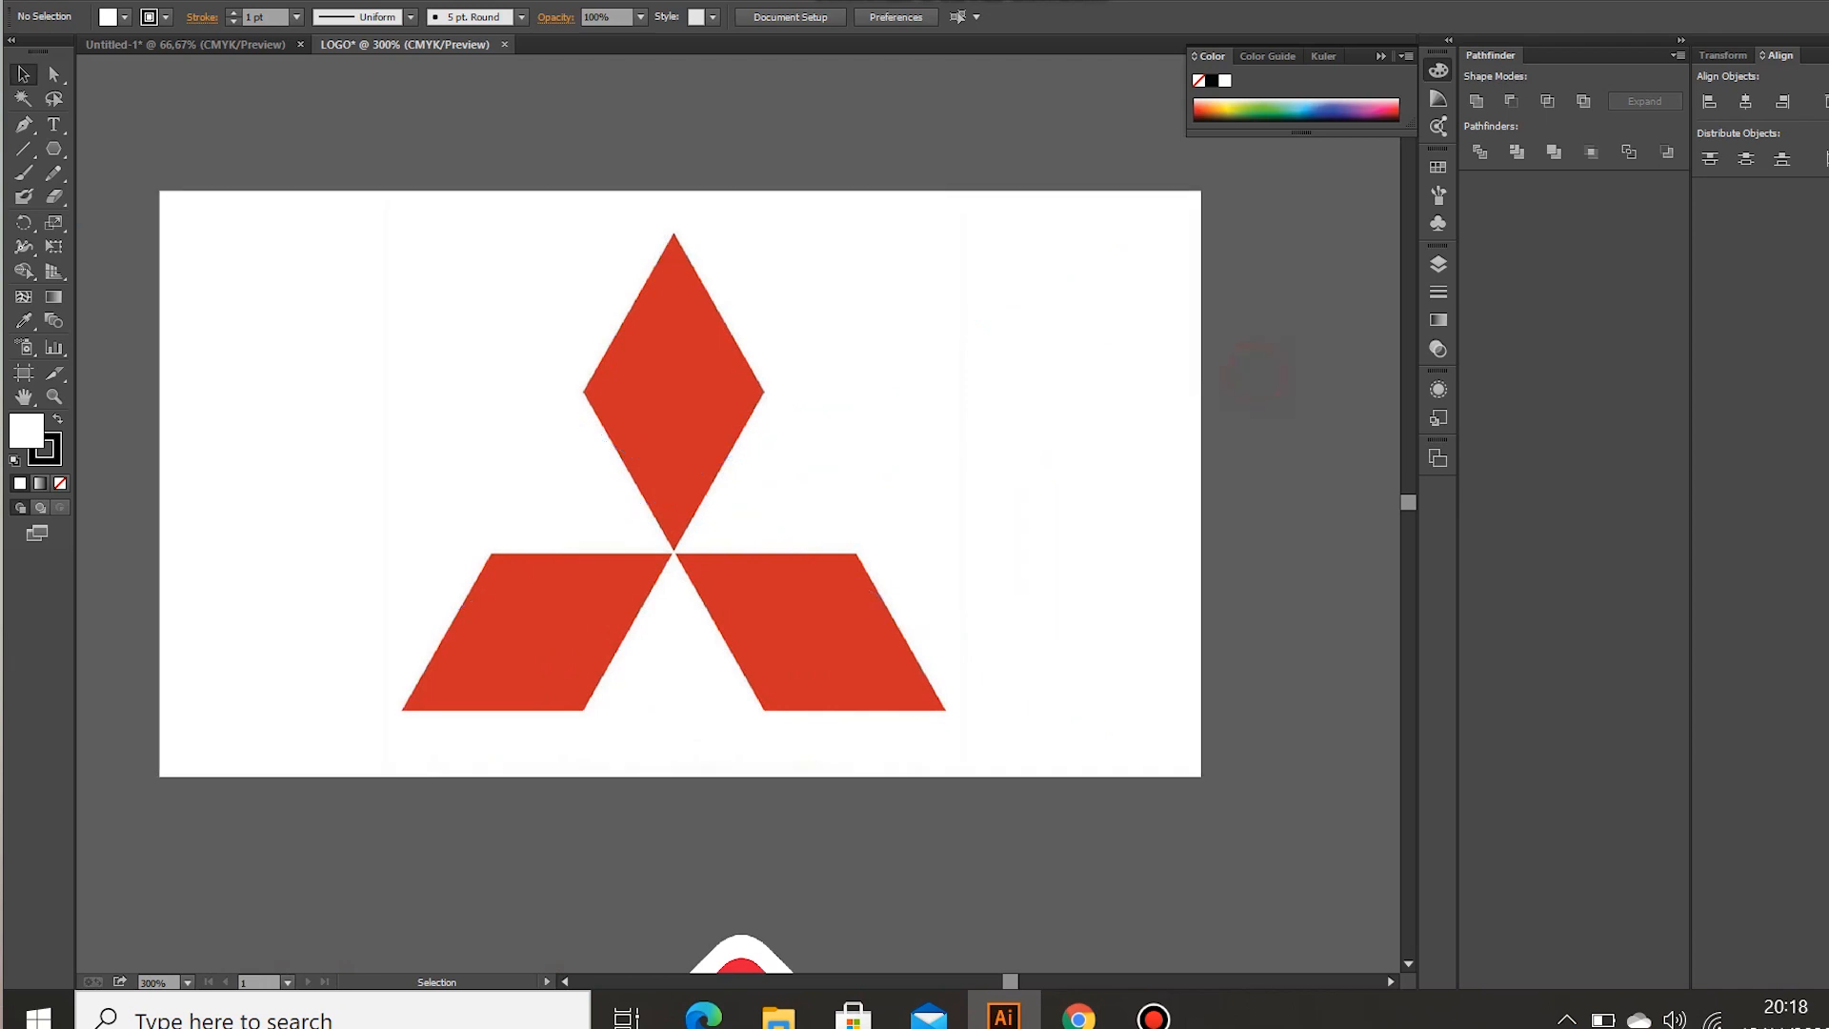
pyautogui.hotkey('ctrl', 'a')
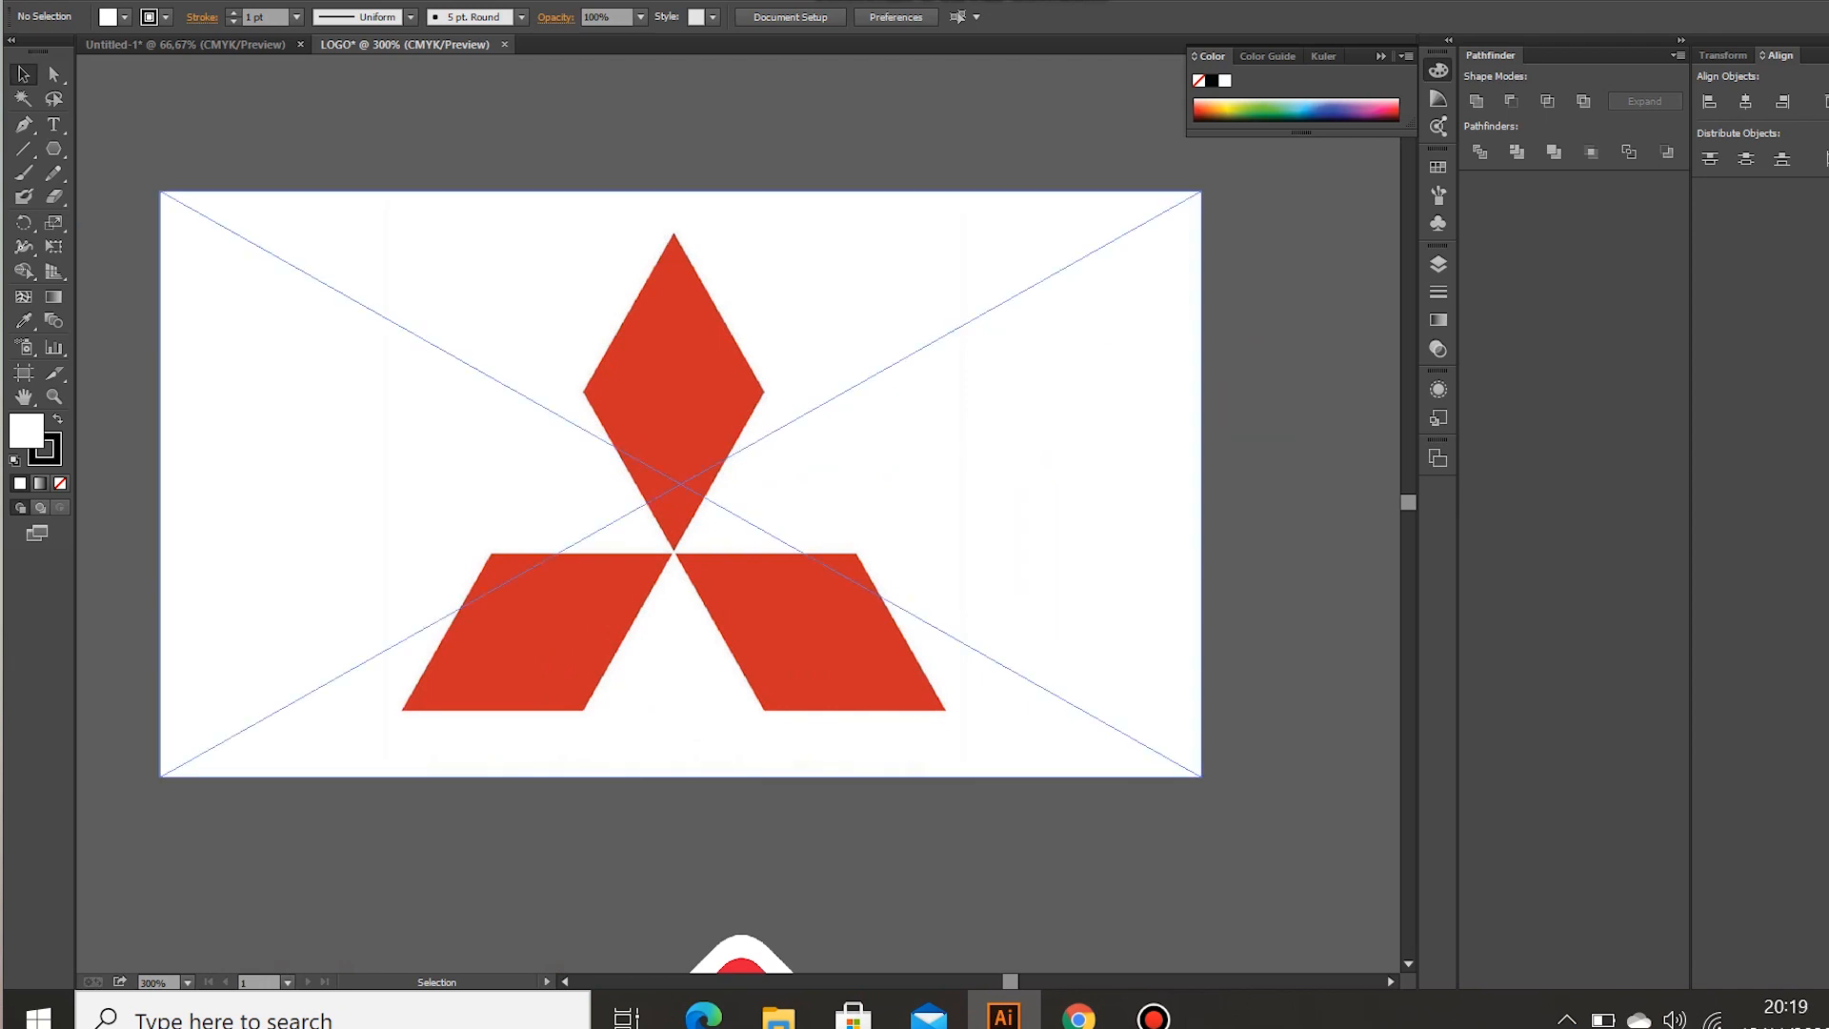
pyautogui.hotkey('ctrl', '+')
pyautogui.moveTo(863, 448); pyautogui.dragTo(1031, 425)
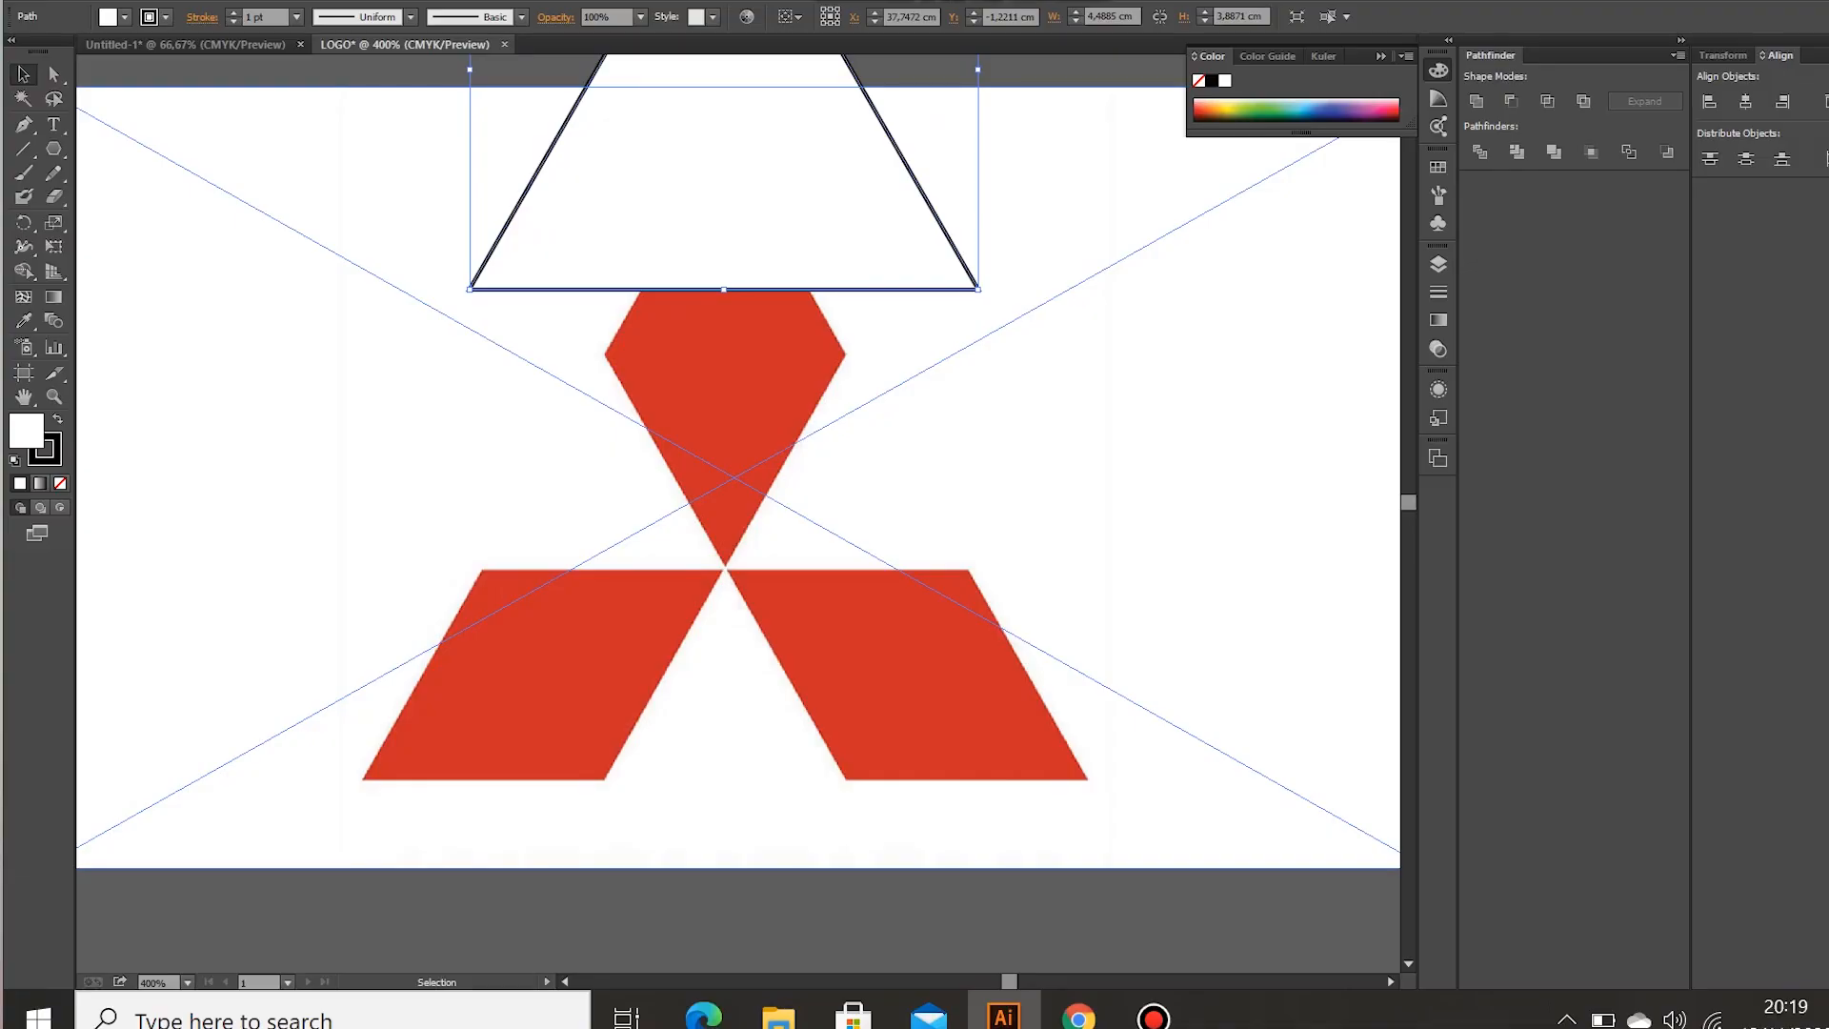
pyautogui.moveTo(685, 143); pyautogui.dragTo(747, 423)
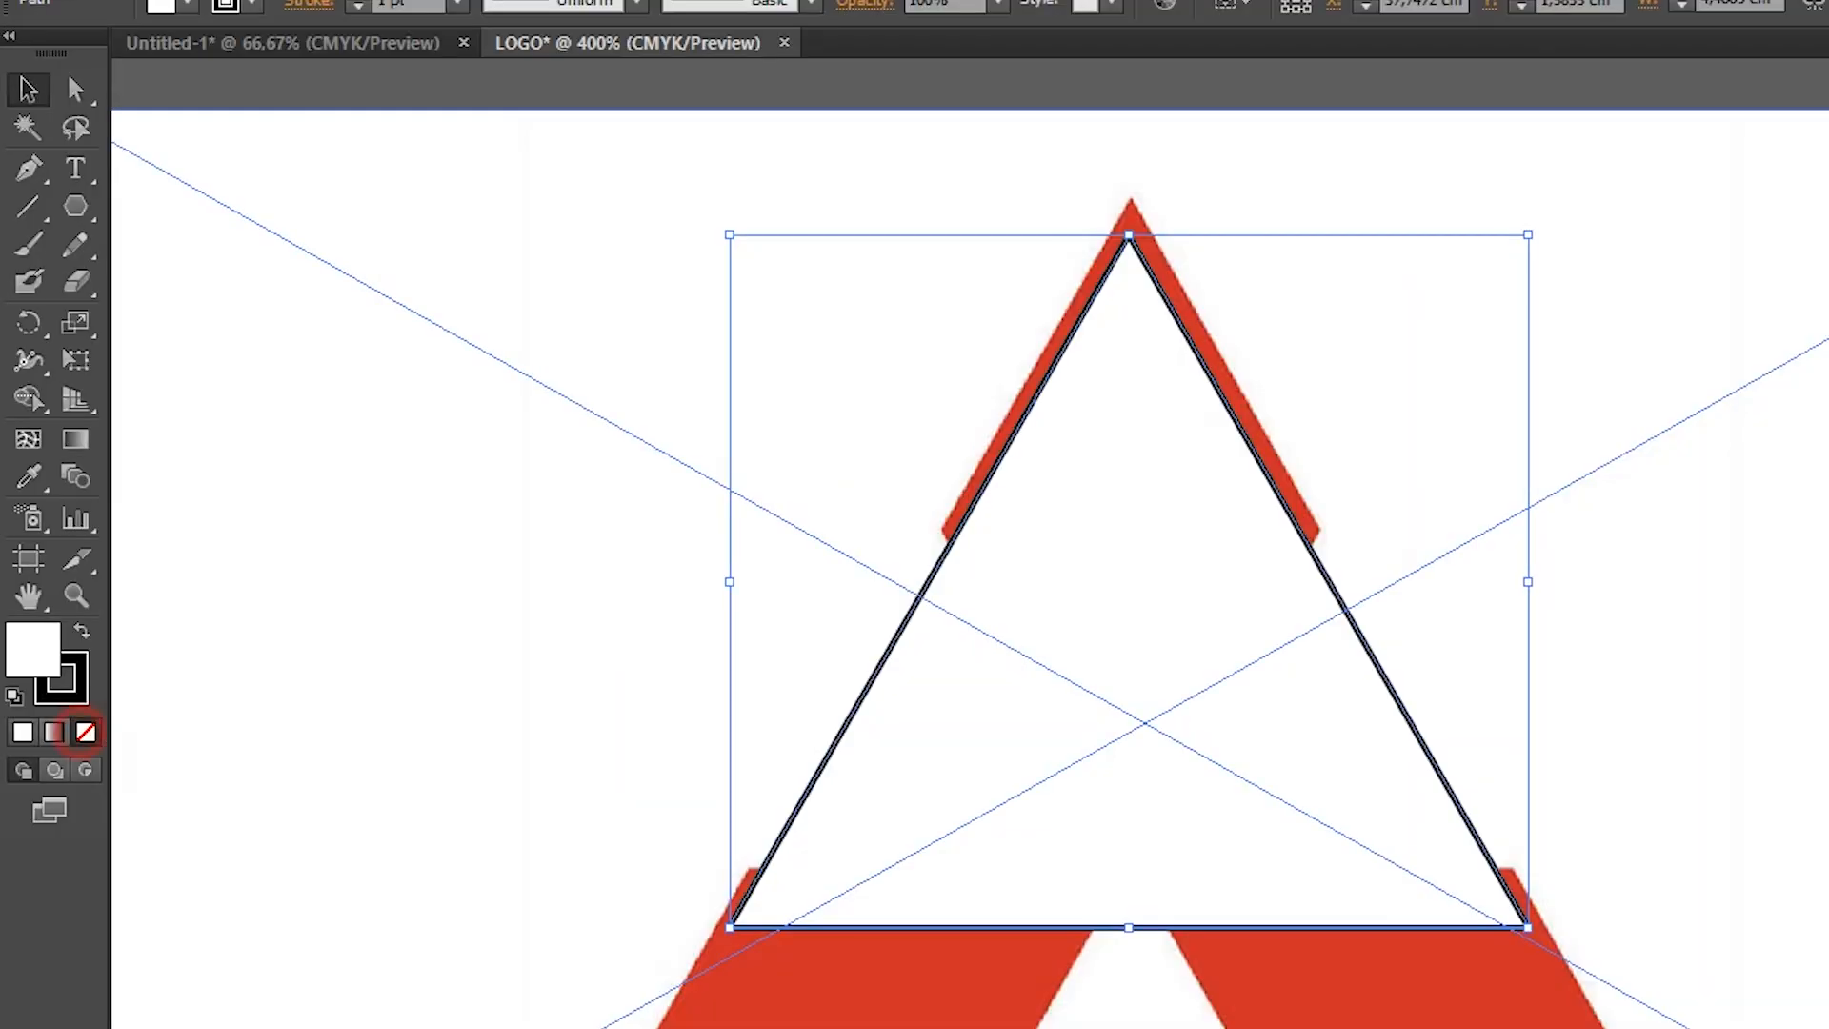
pyautogui.click(60, 483)
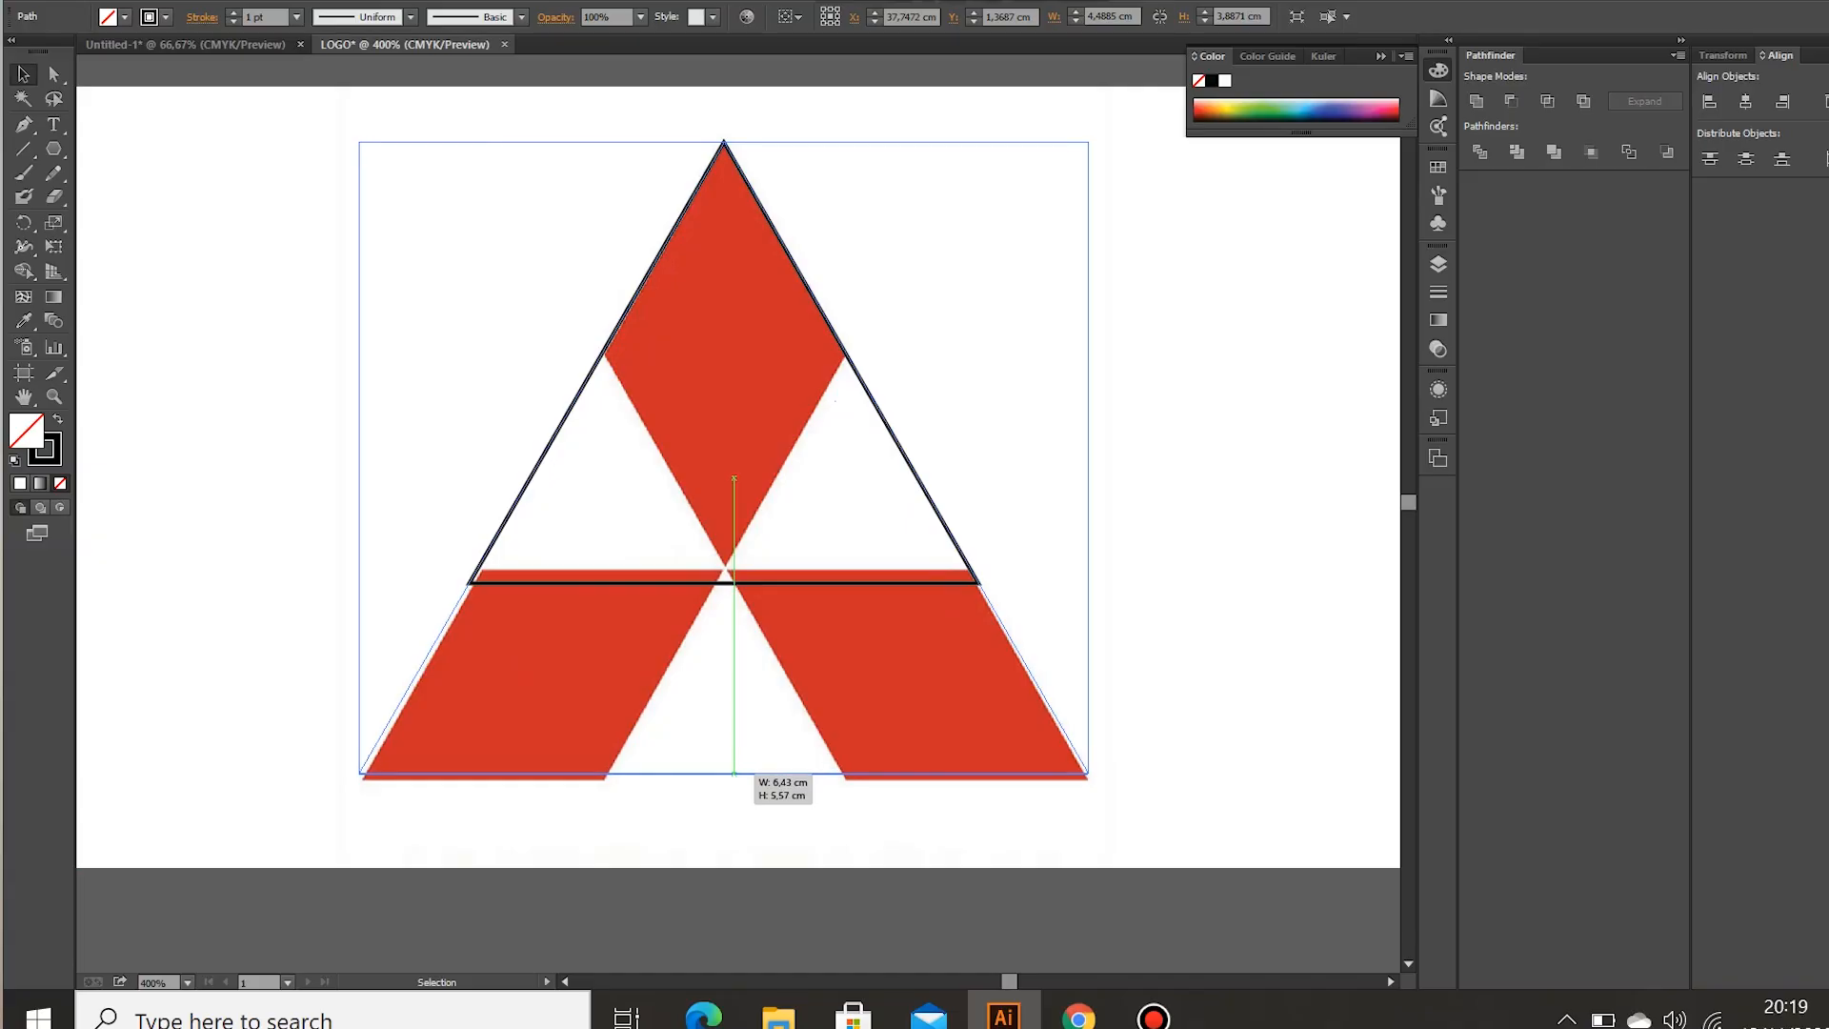
# - Enlarge the triangle to about 6.49 by 5.62 cm so that it encloses the whole Mitsubishi logo
pyautogui.moveTo(733, 767); pyautogui.dragTo(733, 781)
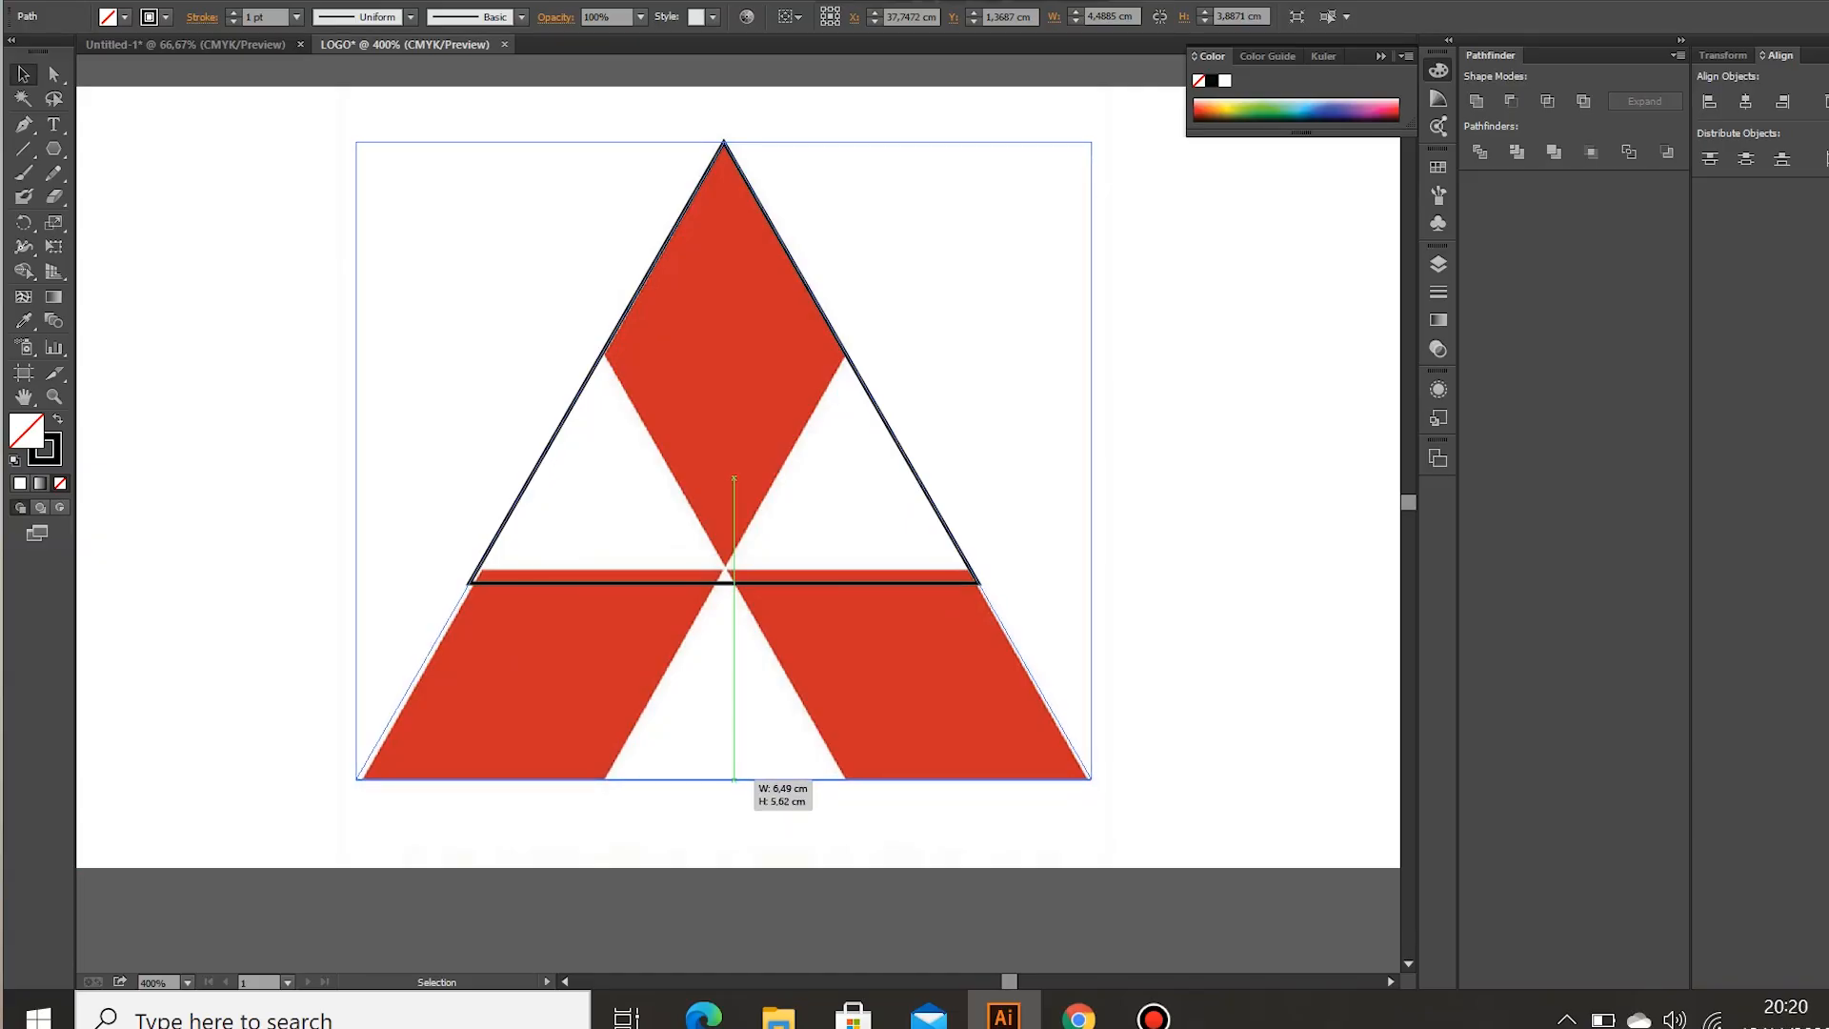
pyautogui.moveTo(733, 779); pyautogui.dragTo(734, 779)
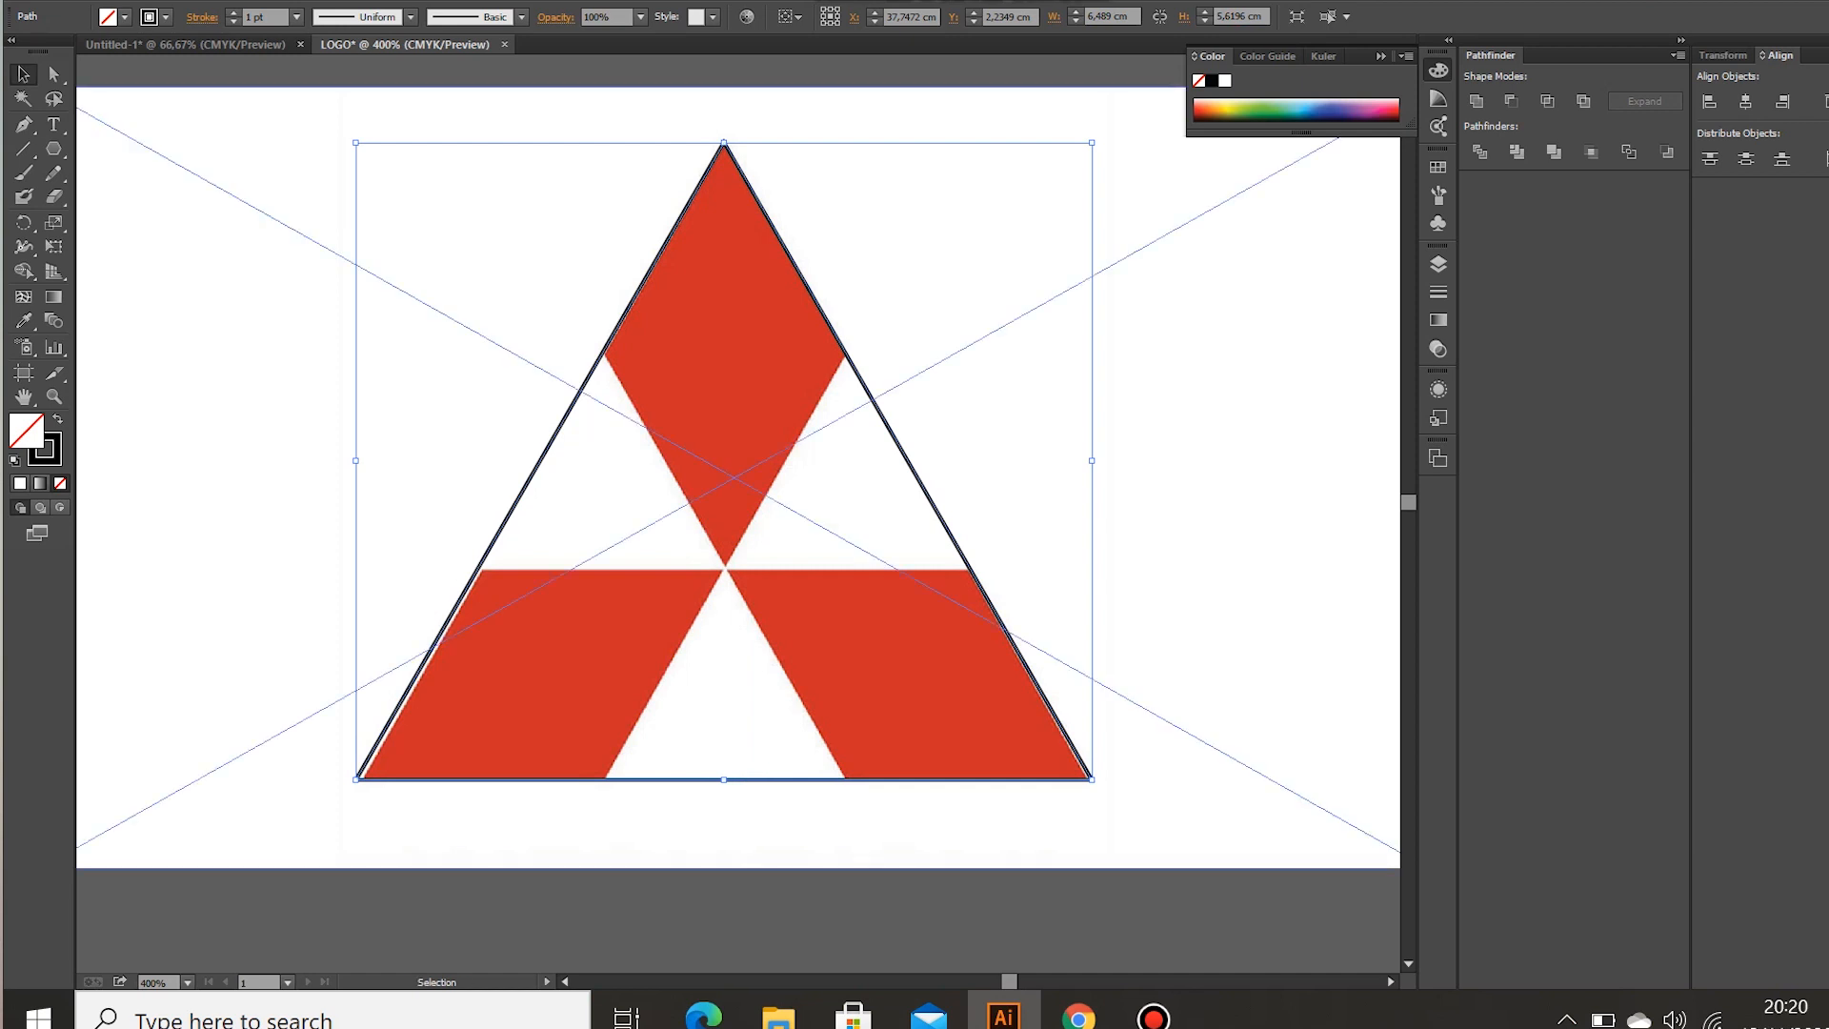
pyautogui.click(1192, 502)
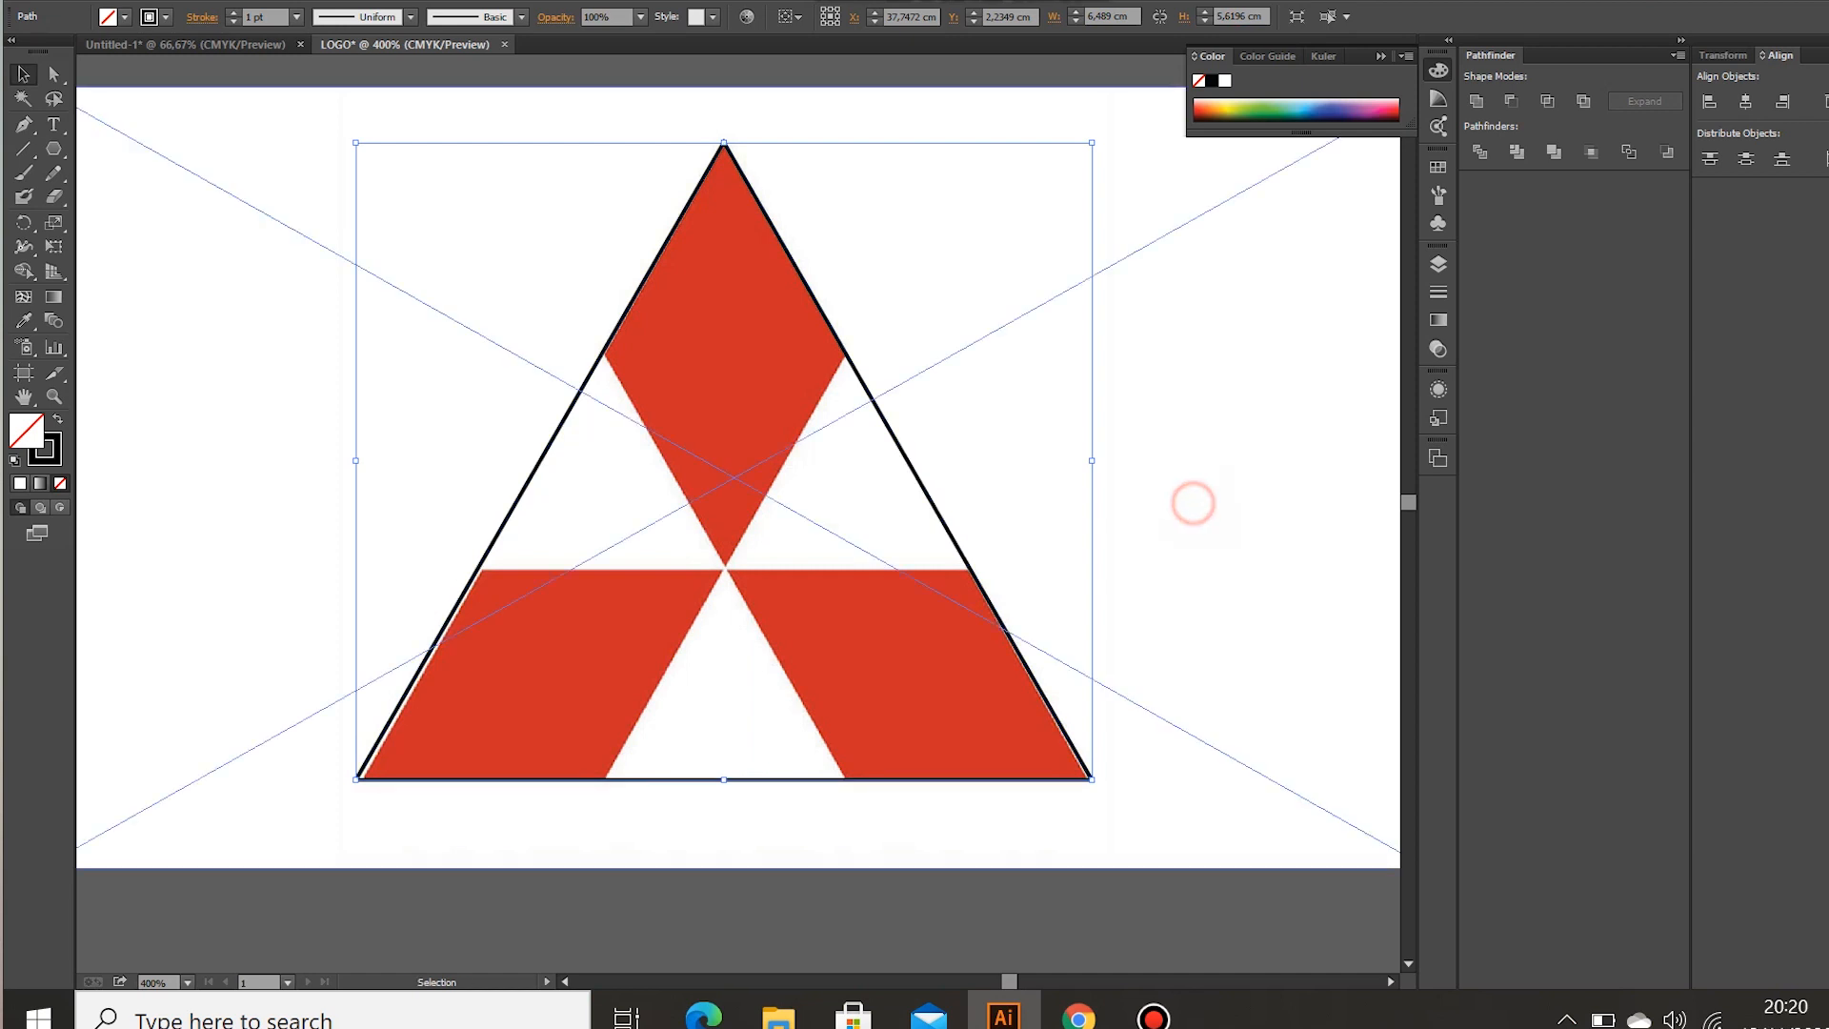
# - Draw a horizontal line about 5.1 cm long across the triangle, along the upper edges of the logo's two lower shapes
pyautogui.scroll(-1, 738, 466)
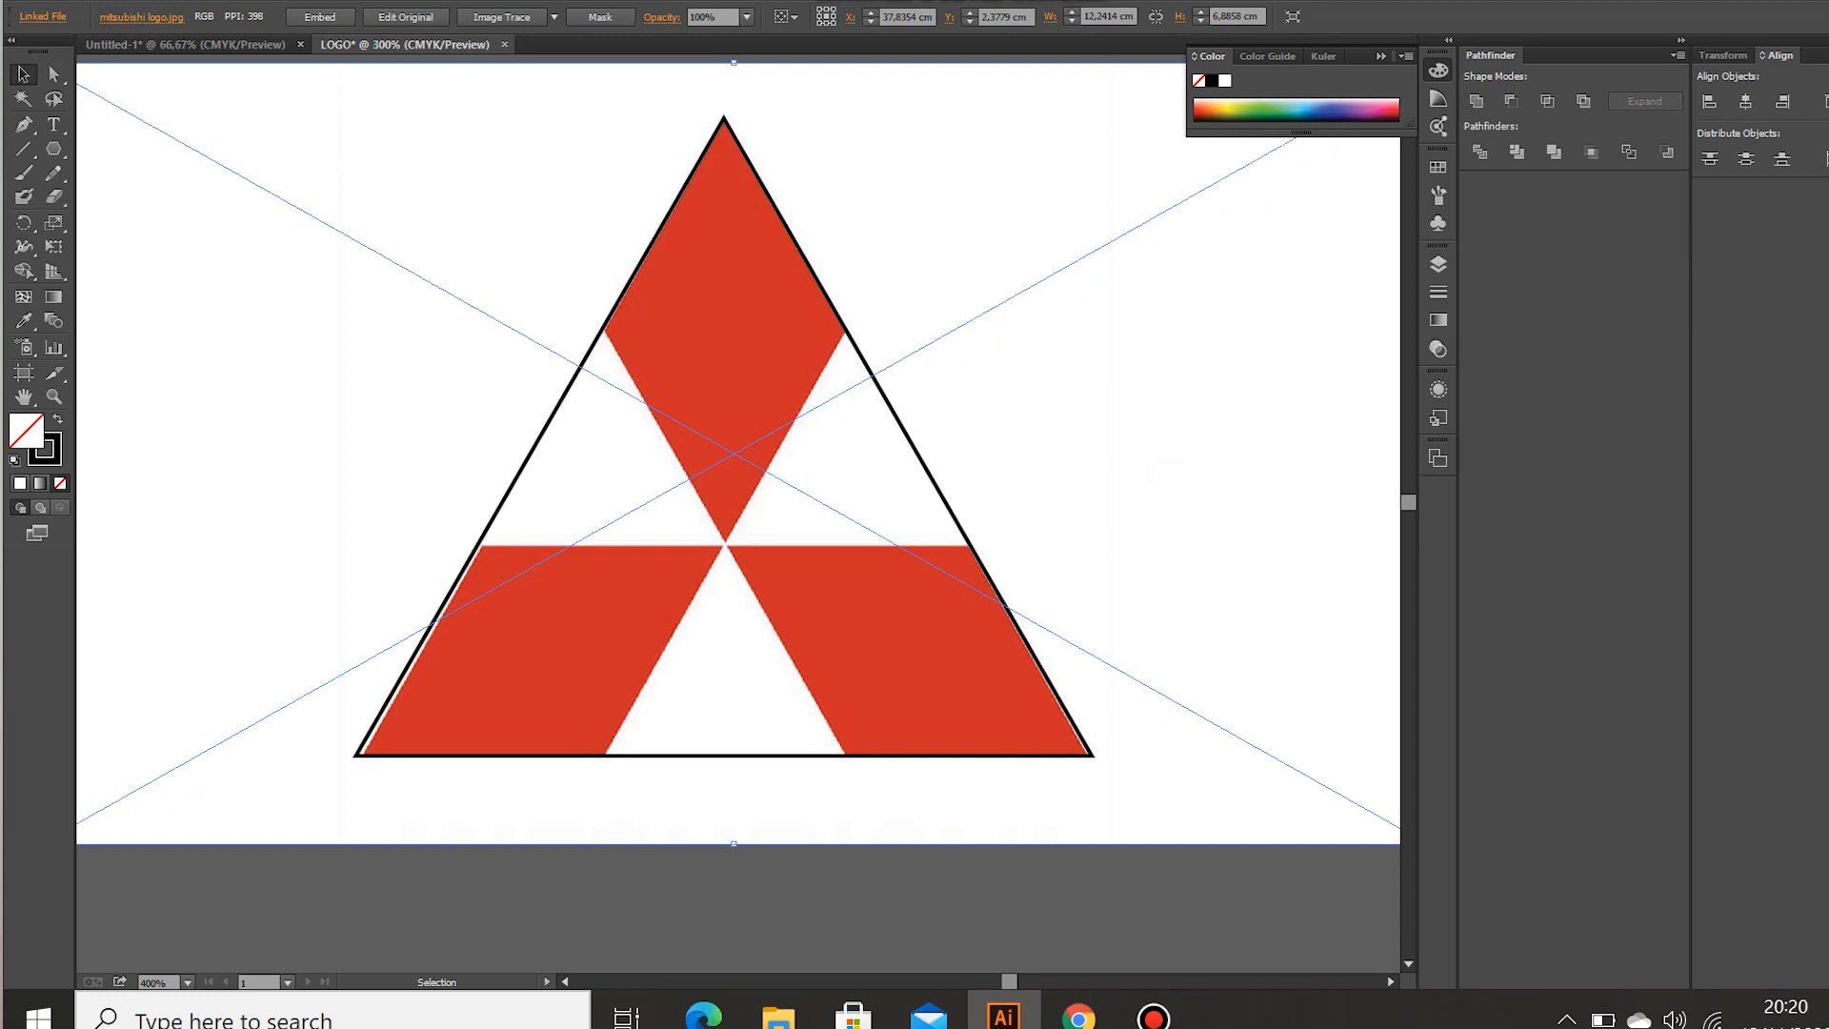
pyautogui.scroll(-1, 897, 400)
pyautogui.moveTo(993, 267); pyautogui.dragTo(971, 328)
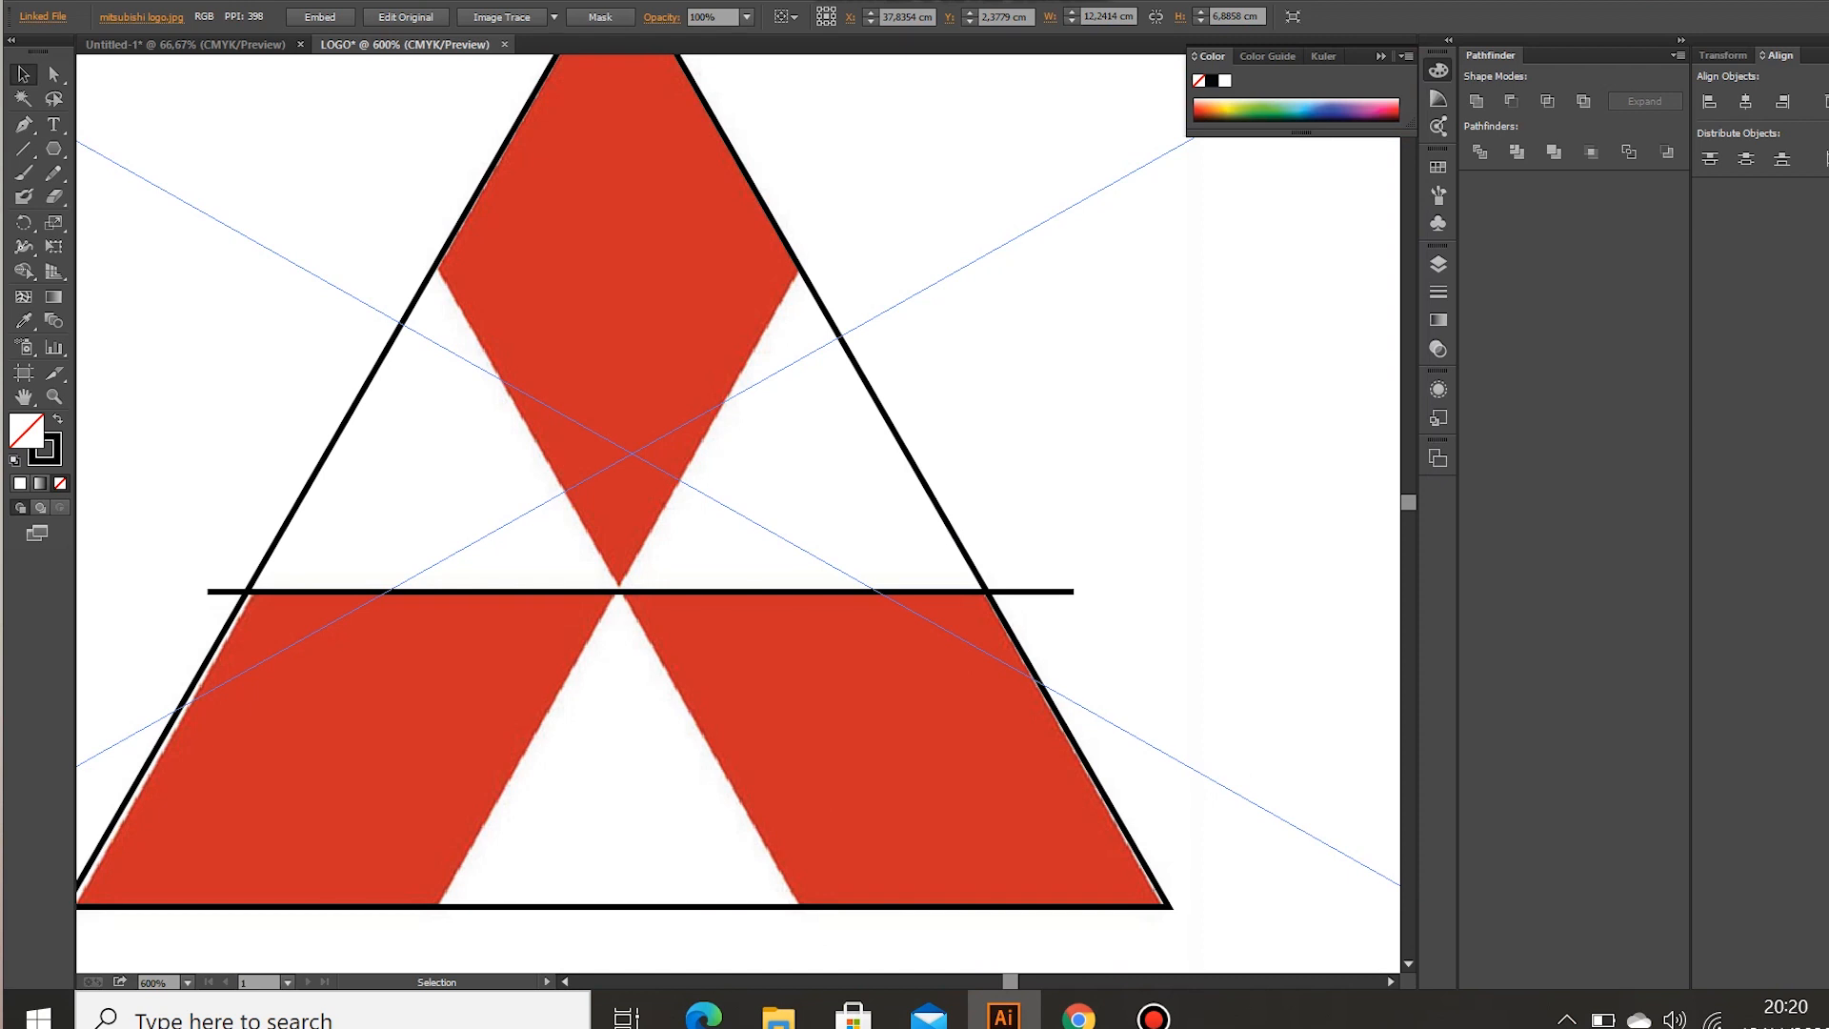
pyautogui.click(1151, 302)
pyautogui.hotkey('ctrl', '-')
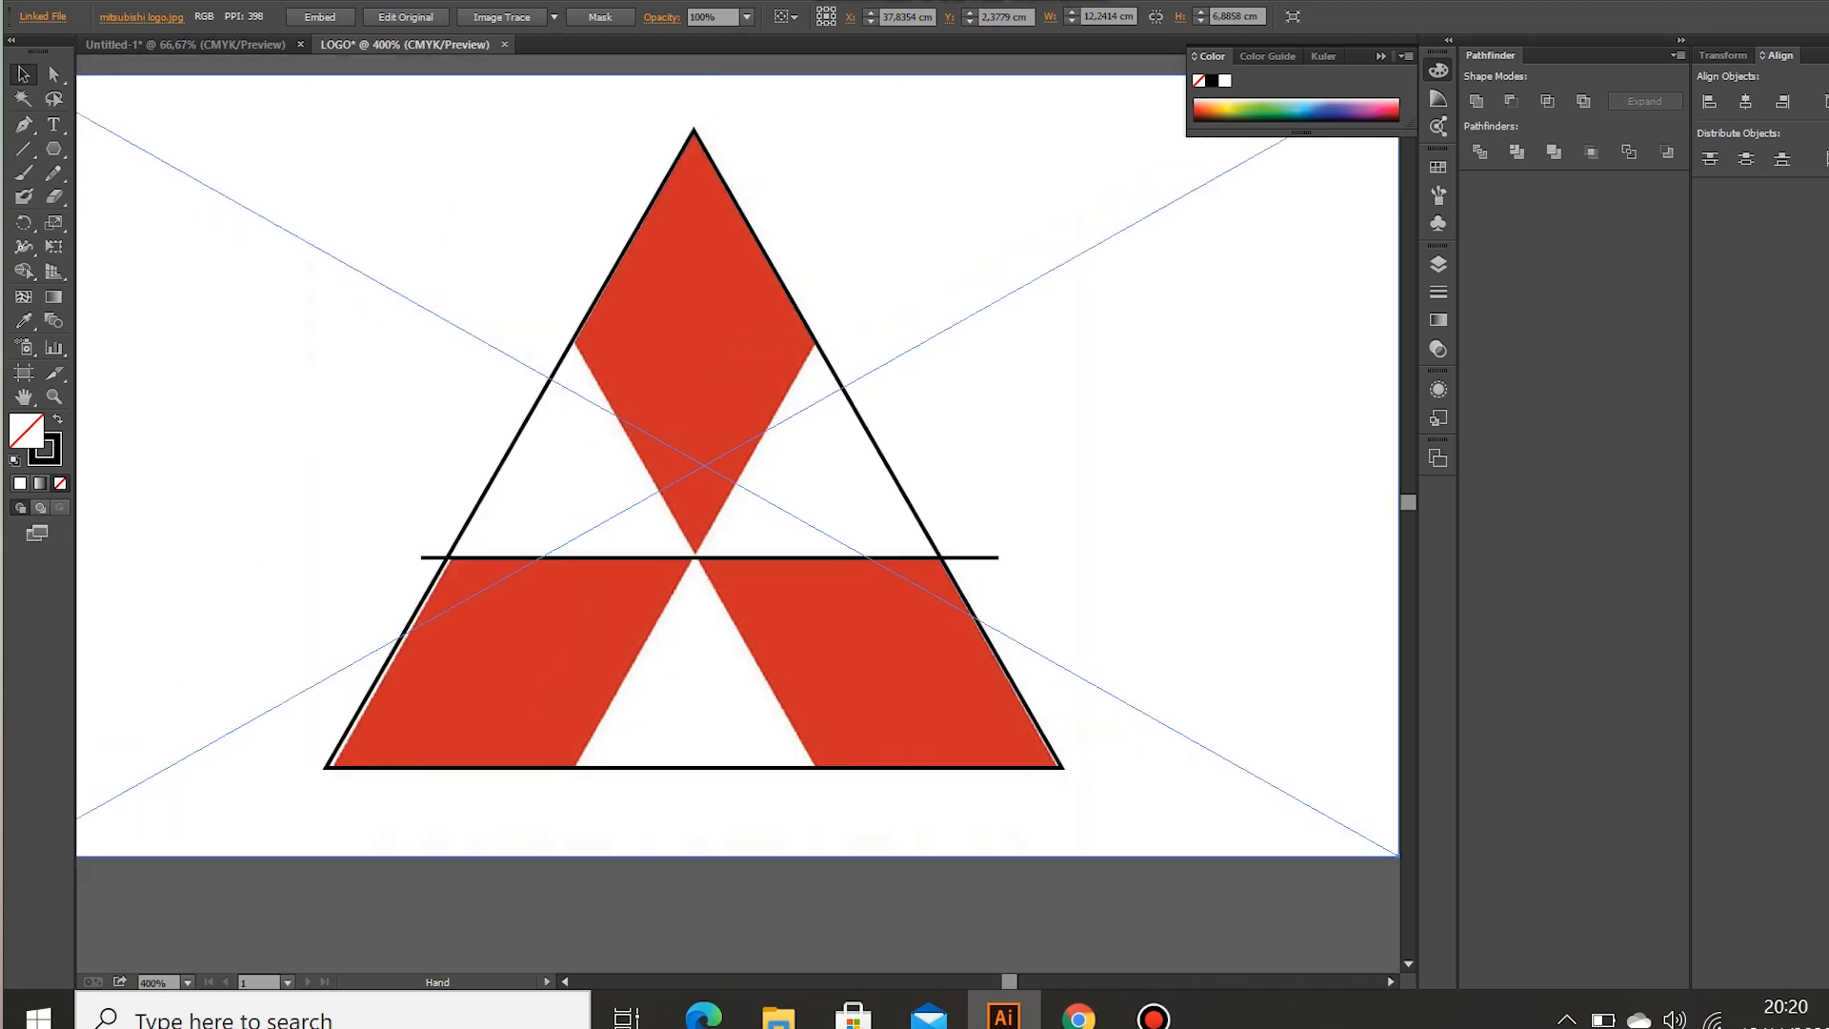
# - Duplicate the horizontal line and place the copy just below the triangle's base
pyautogui.moveTo(1048, 478); pyautogui.dragTo(970, 418)
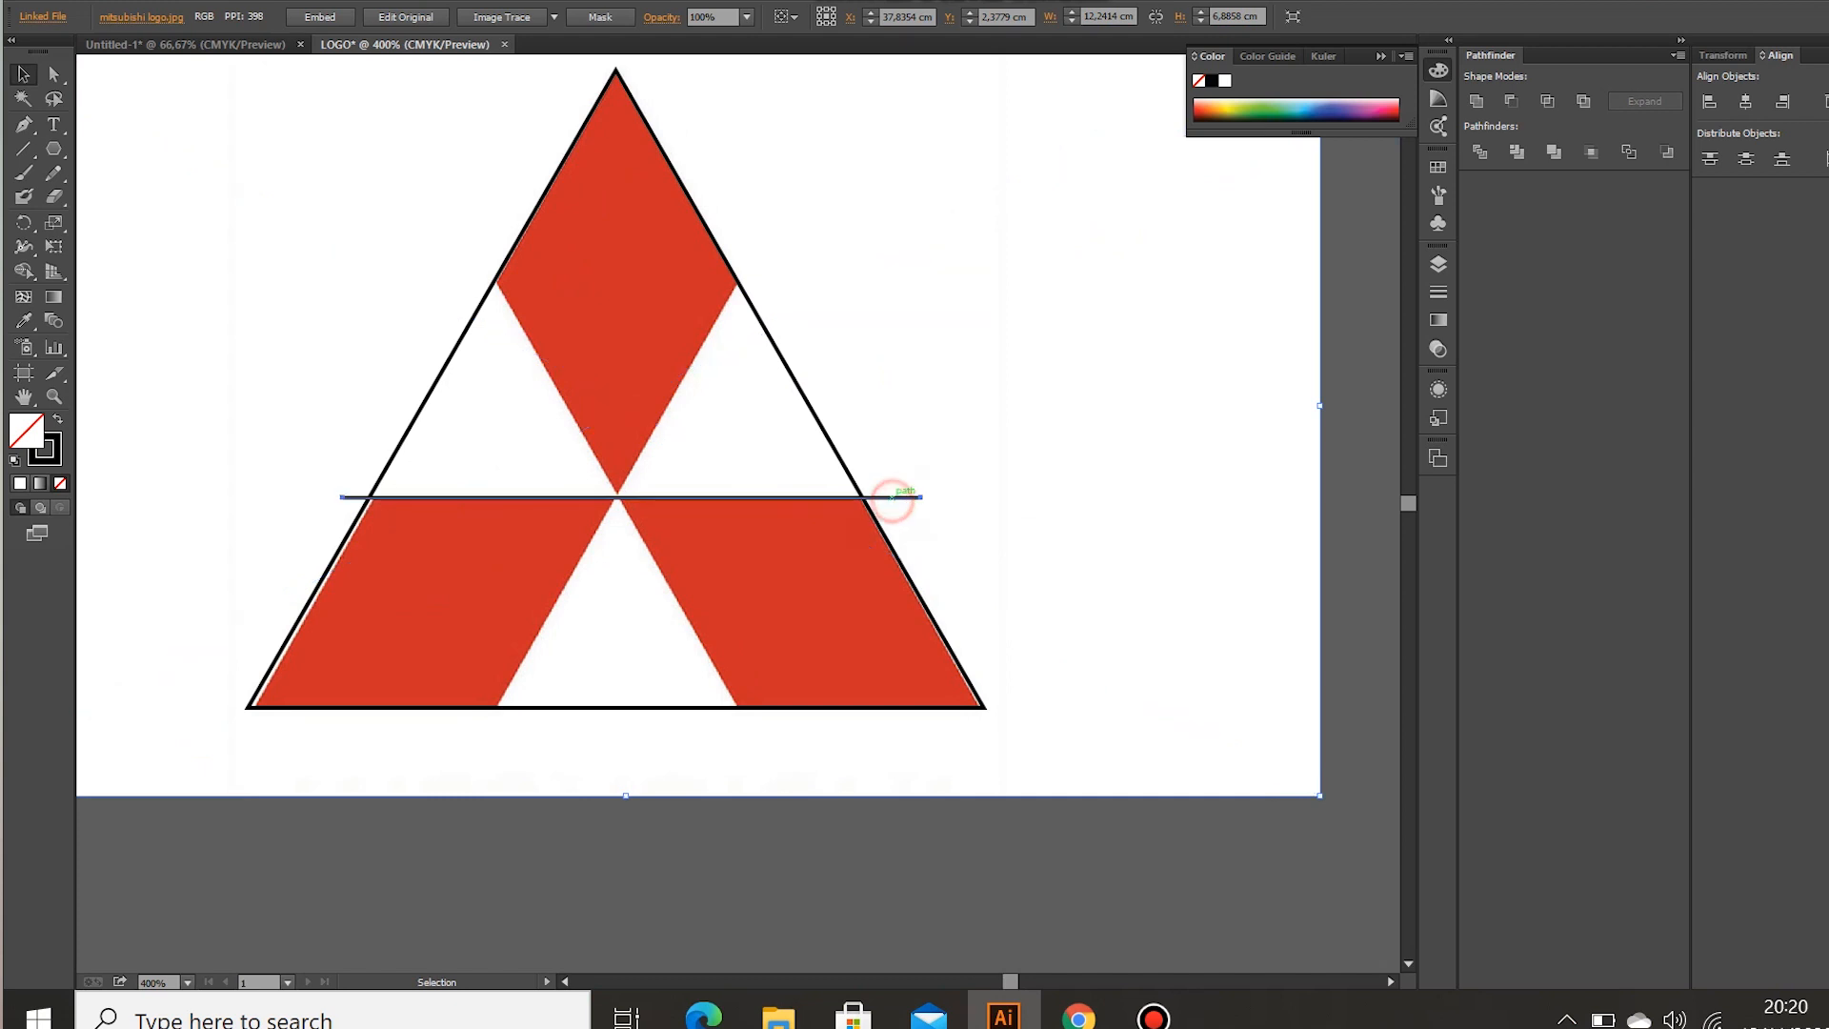
pyautogui.click(890, 496)
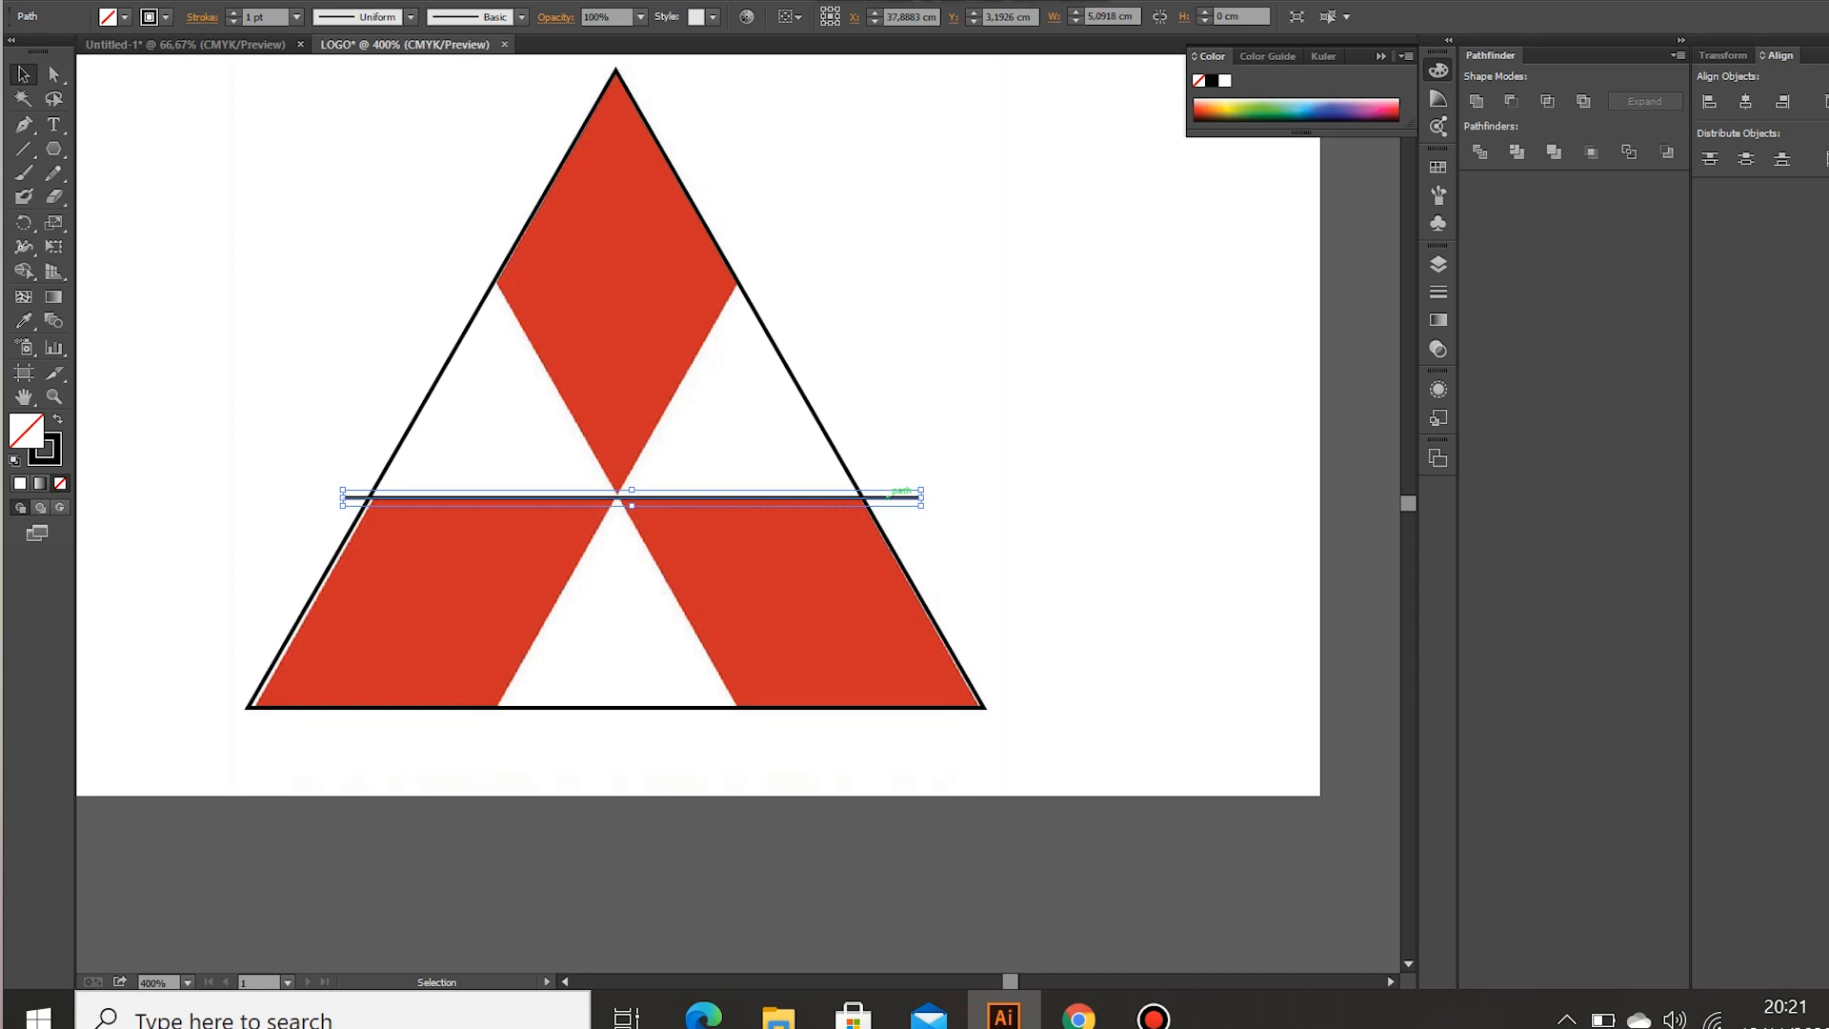
pyautogui.press('alt')
pyautogui.moveTo(887, 497); pyautogui.dragTo(947, 724)
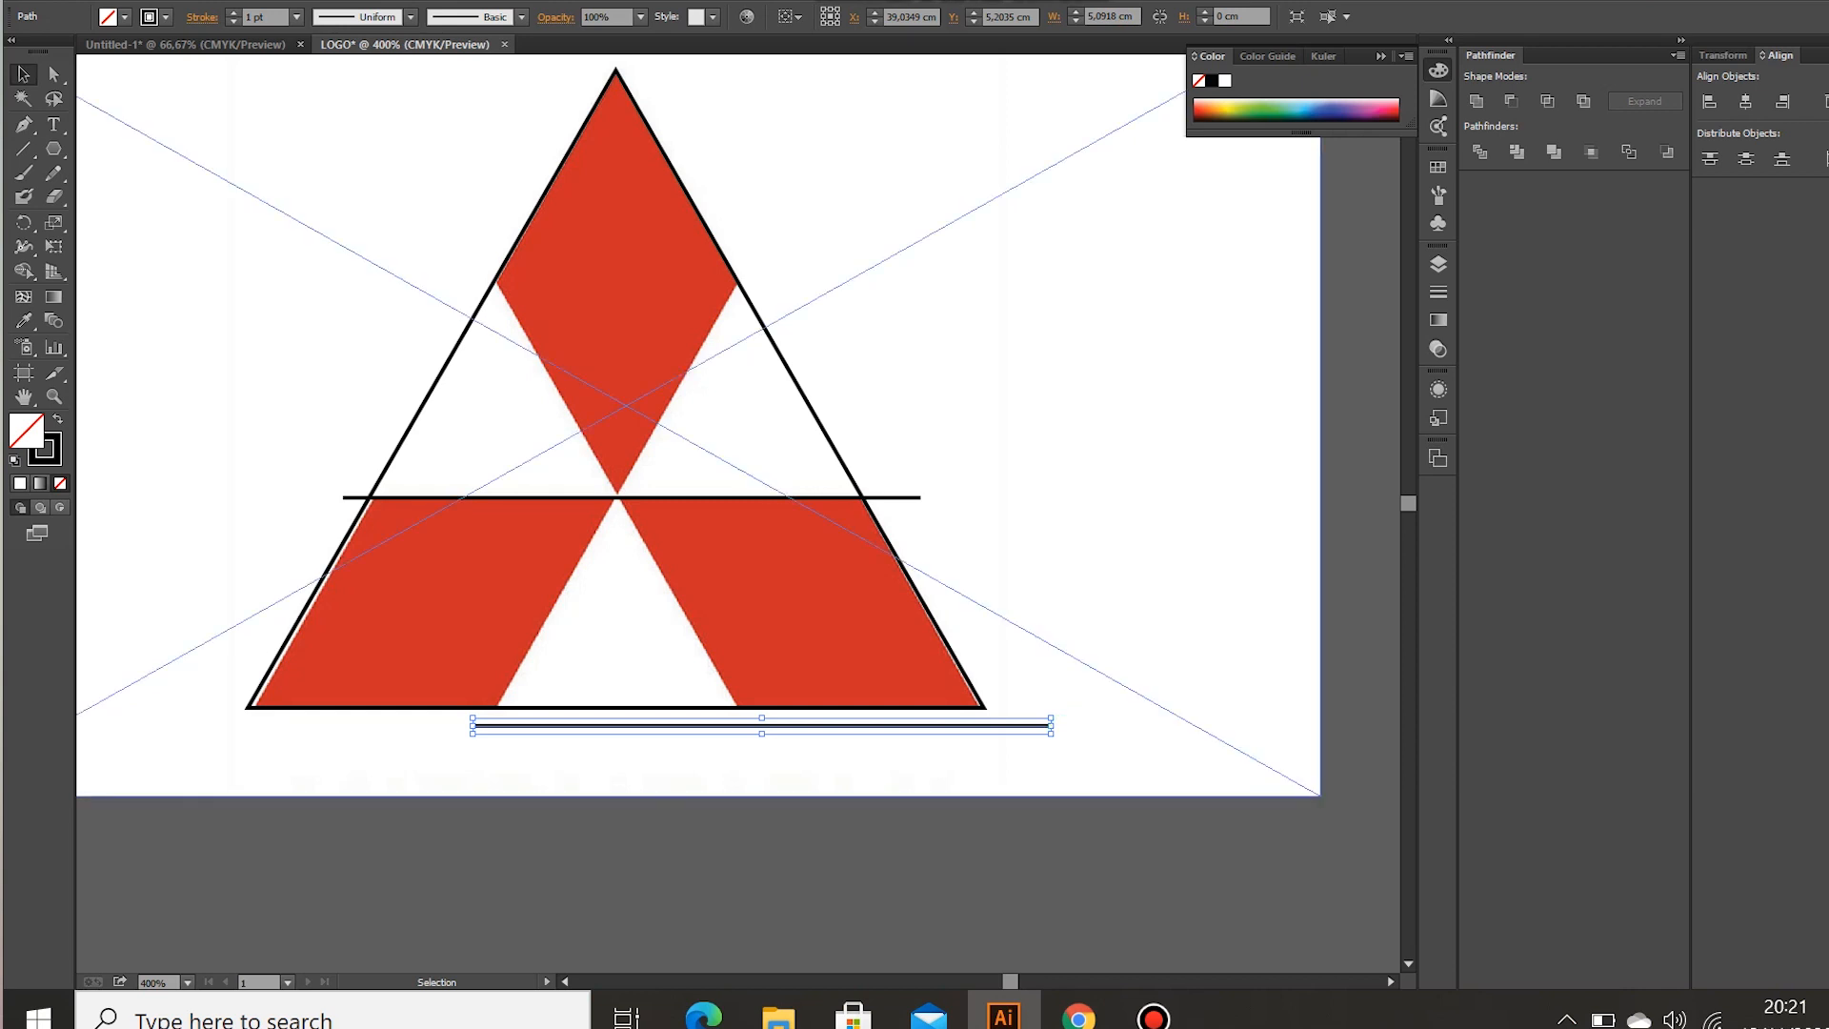
# - Turn the copied line into a diagonal running along the diamond's lower-right edge and the inner edge of the lower-left shape
pyautogui.click(54, 73)
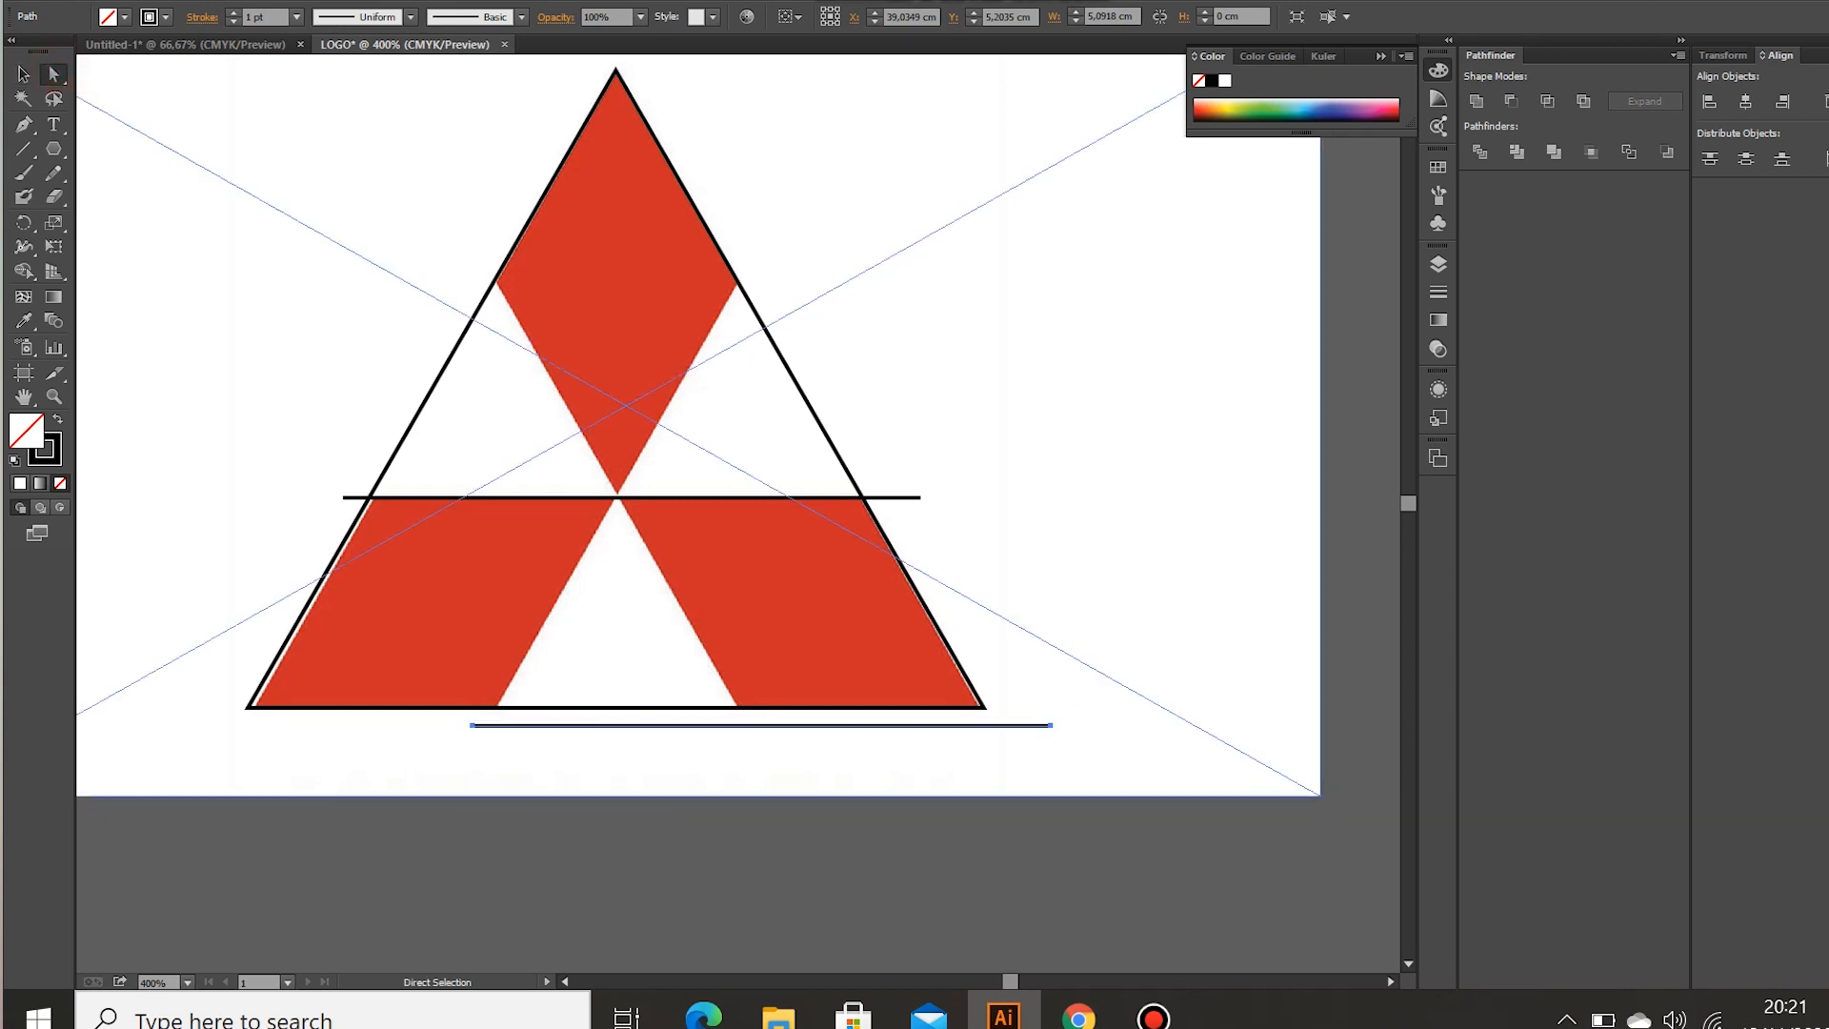
pyautogui.moveTo(1051, 725); pyautogui.dragTo(776, 193)
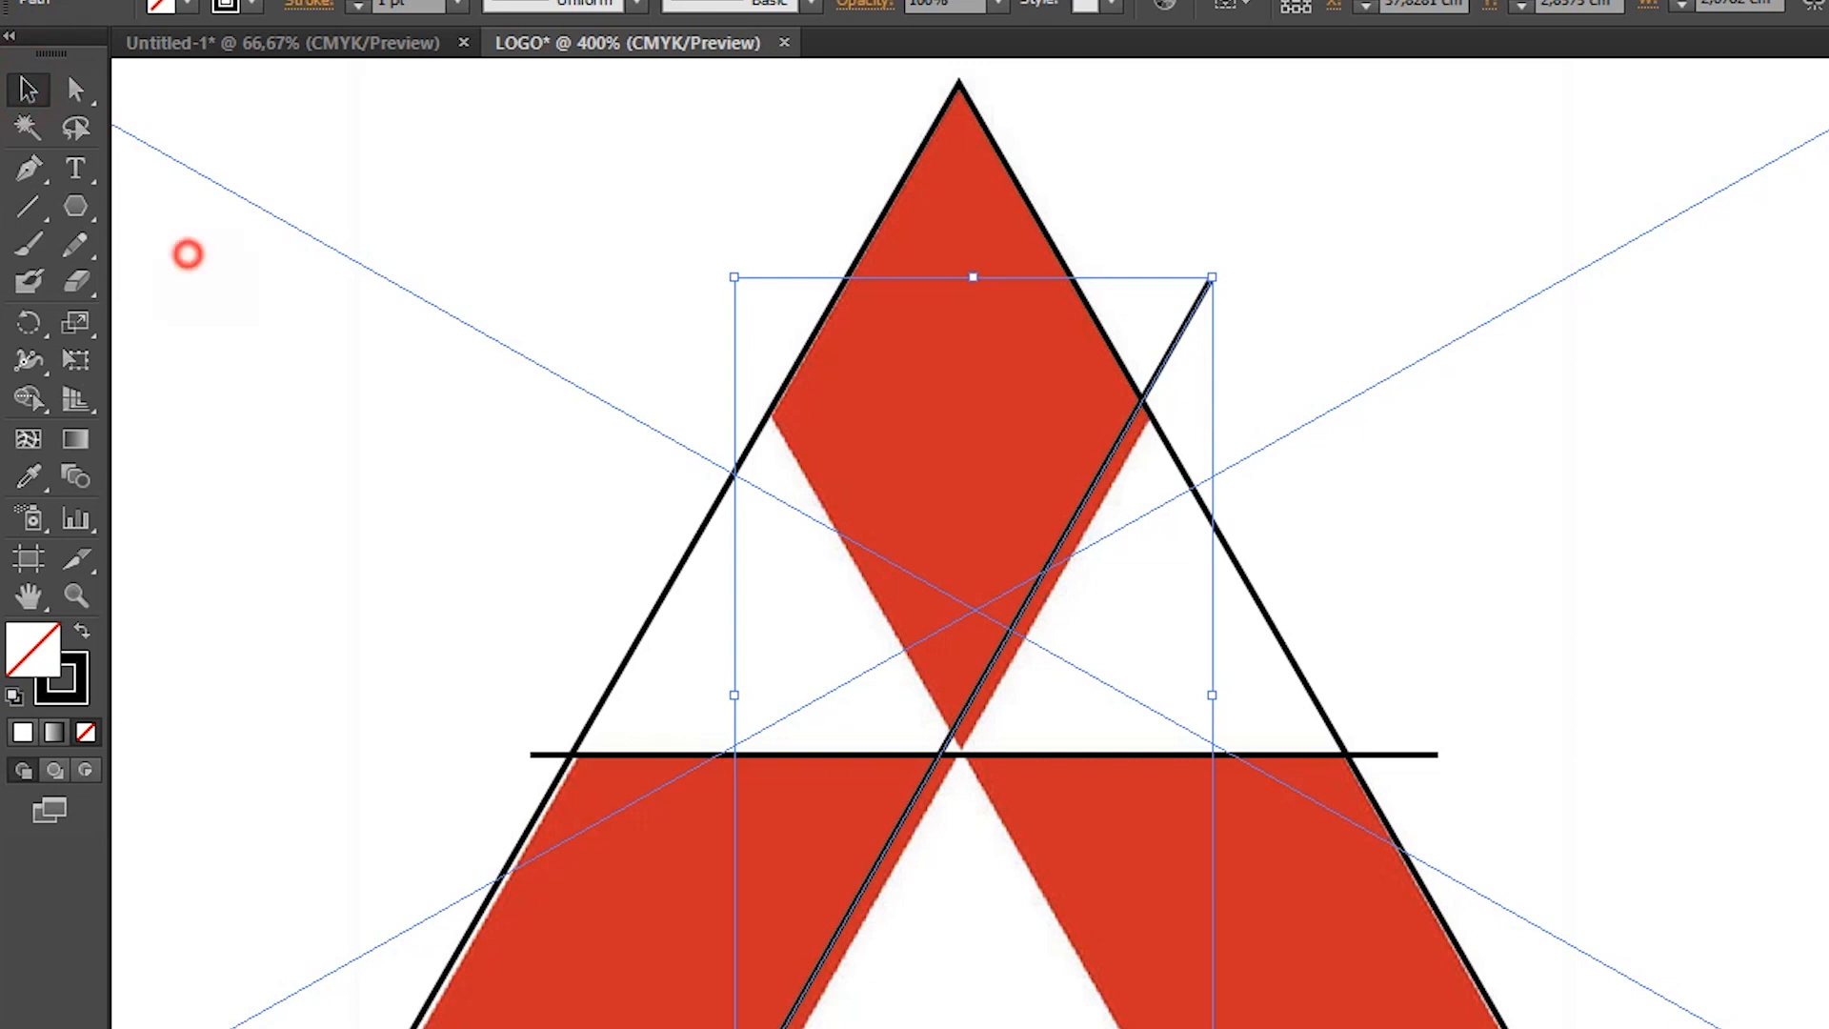
pyautogui.click(1504, 445)
pyautogui.click(1212, 299)
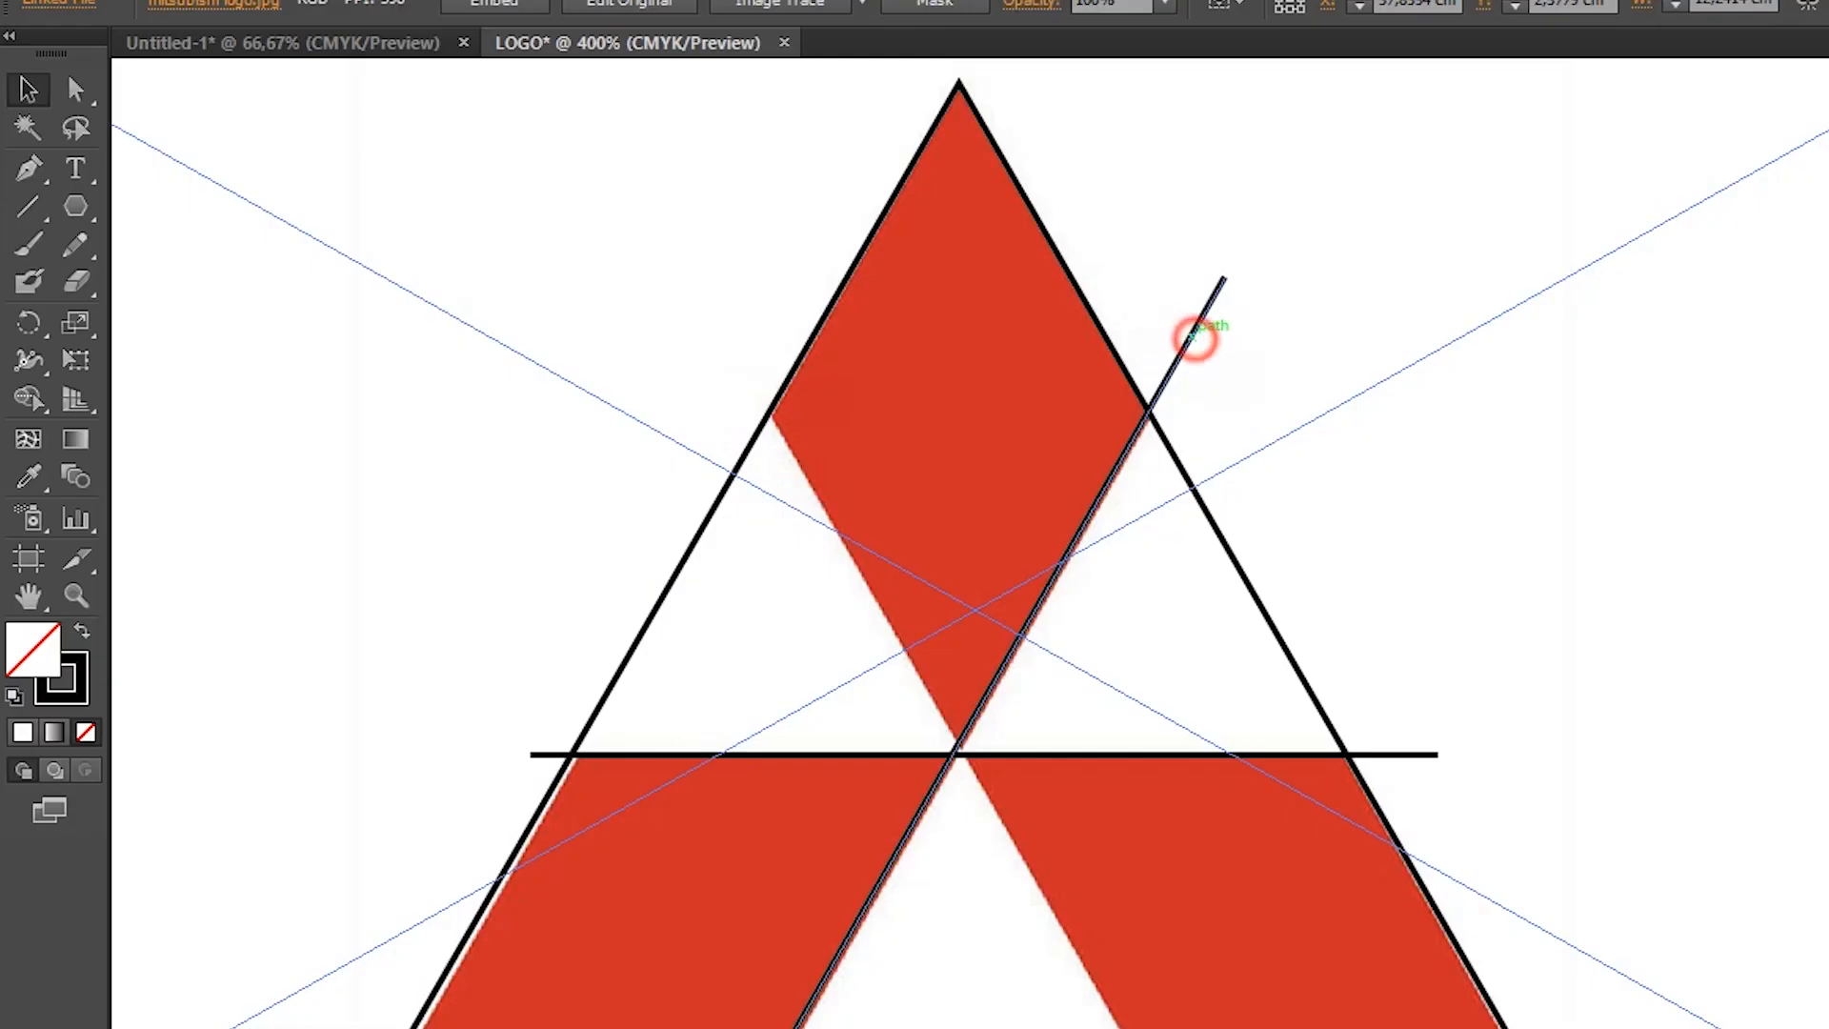
# - Create a mirrored copy of the diagonal line, reflected across the vertical axis
pyautogui.click(1193, 333)
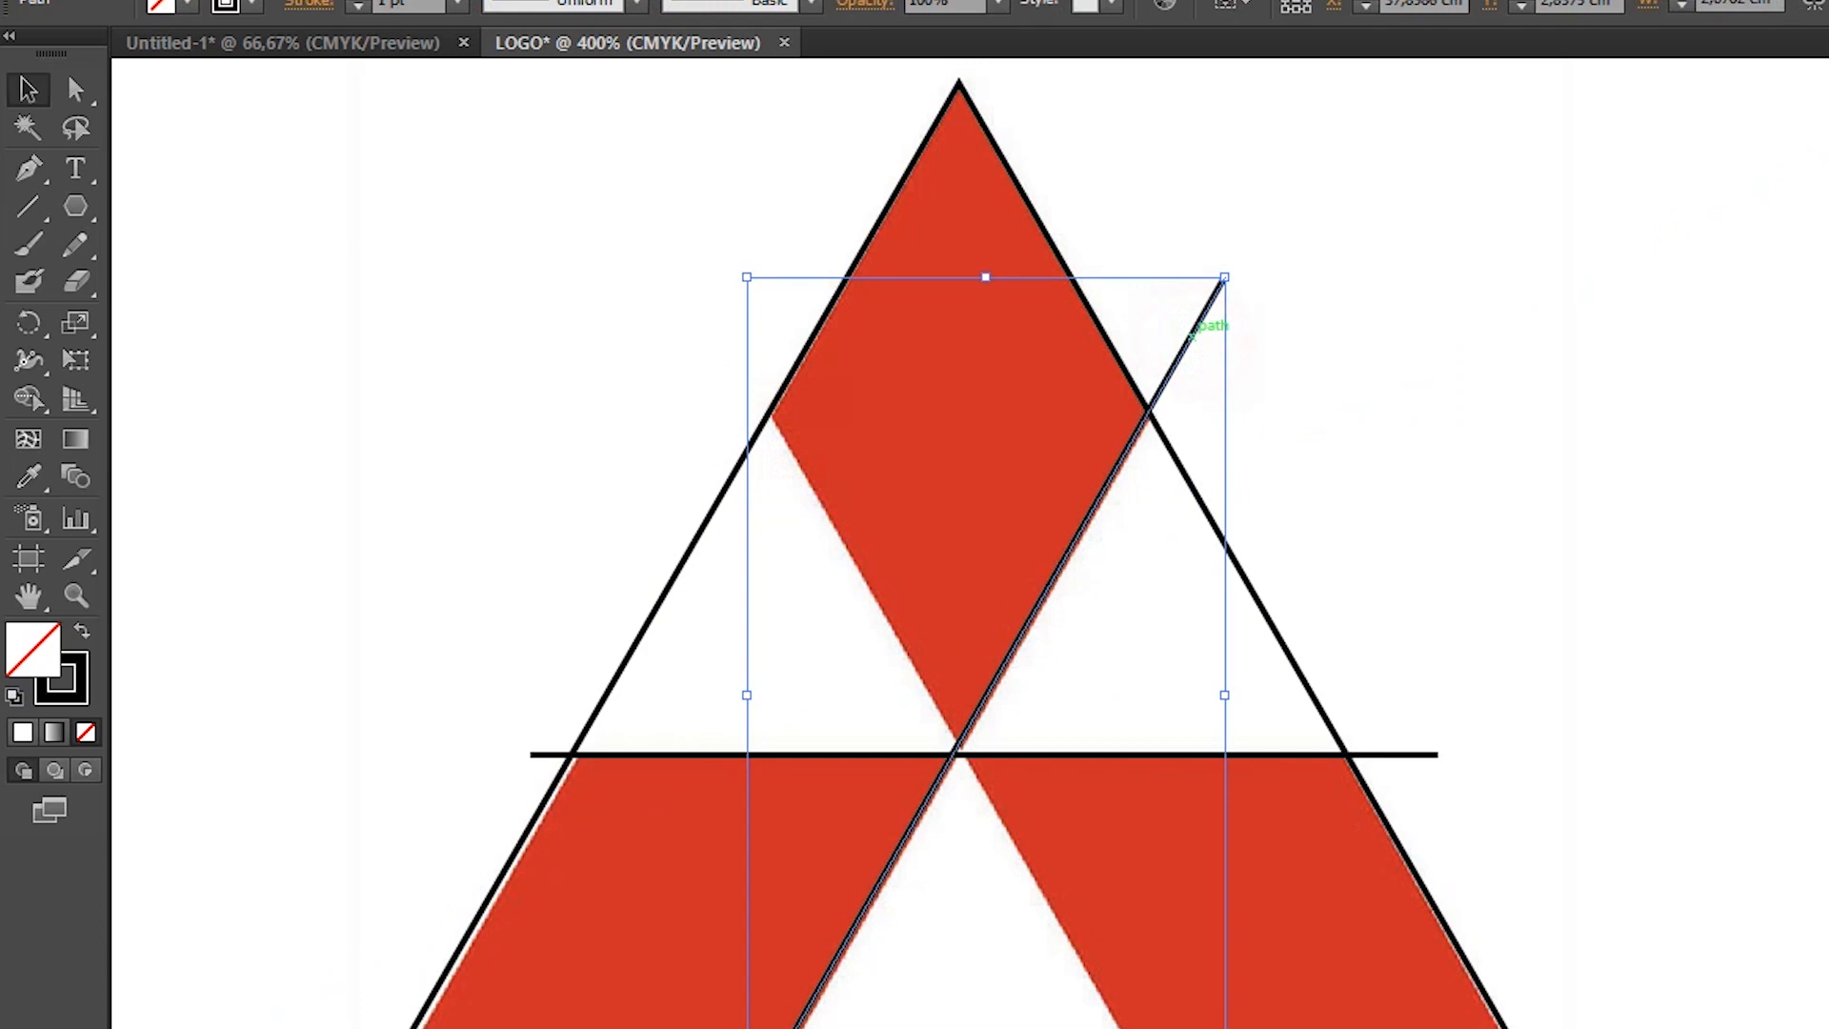
pyautogui.rightClick(1194, 332)
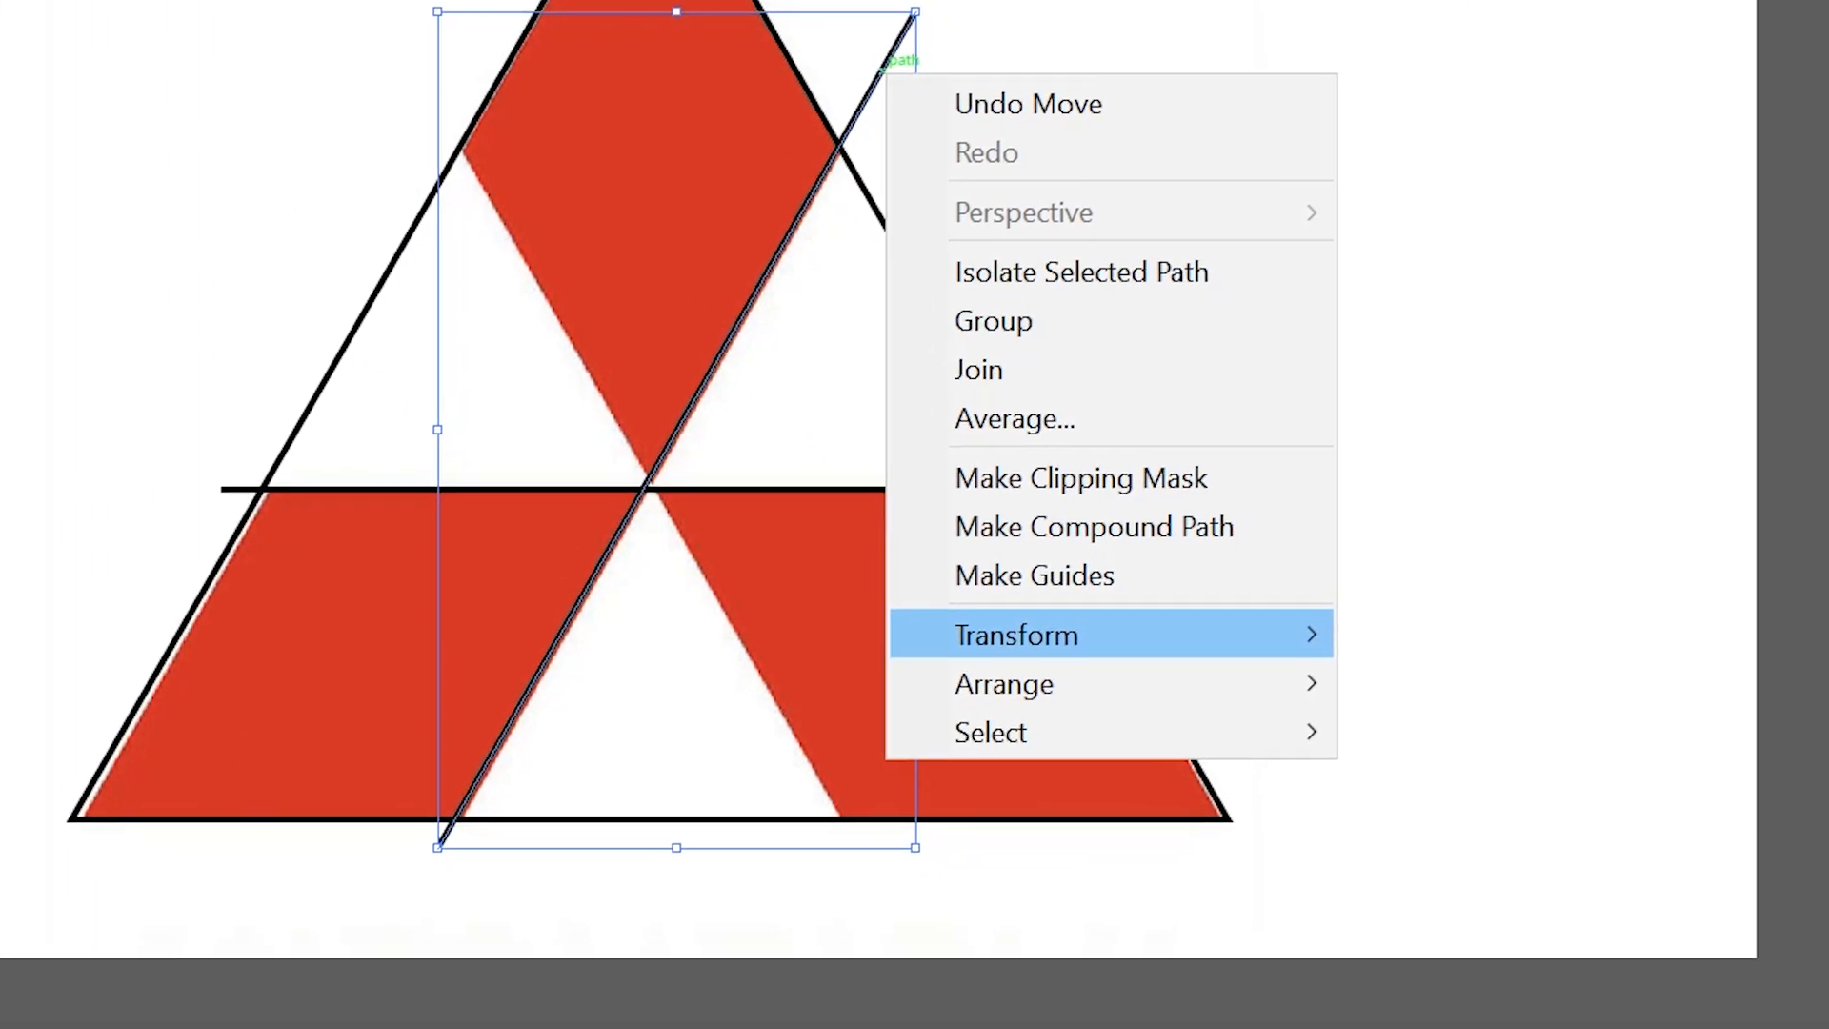
pyautogui.moveTo(1333, 807)
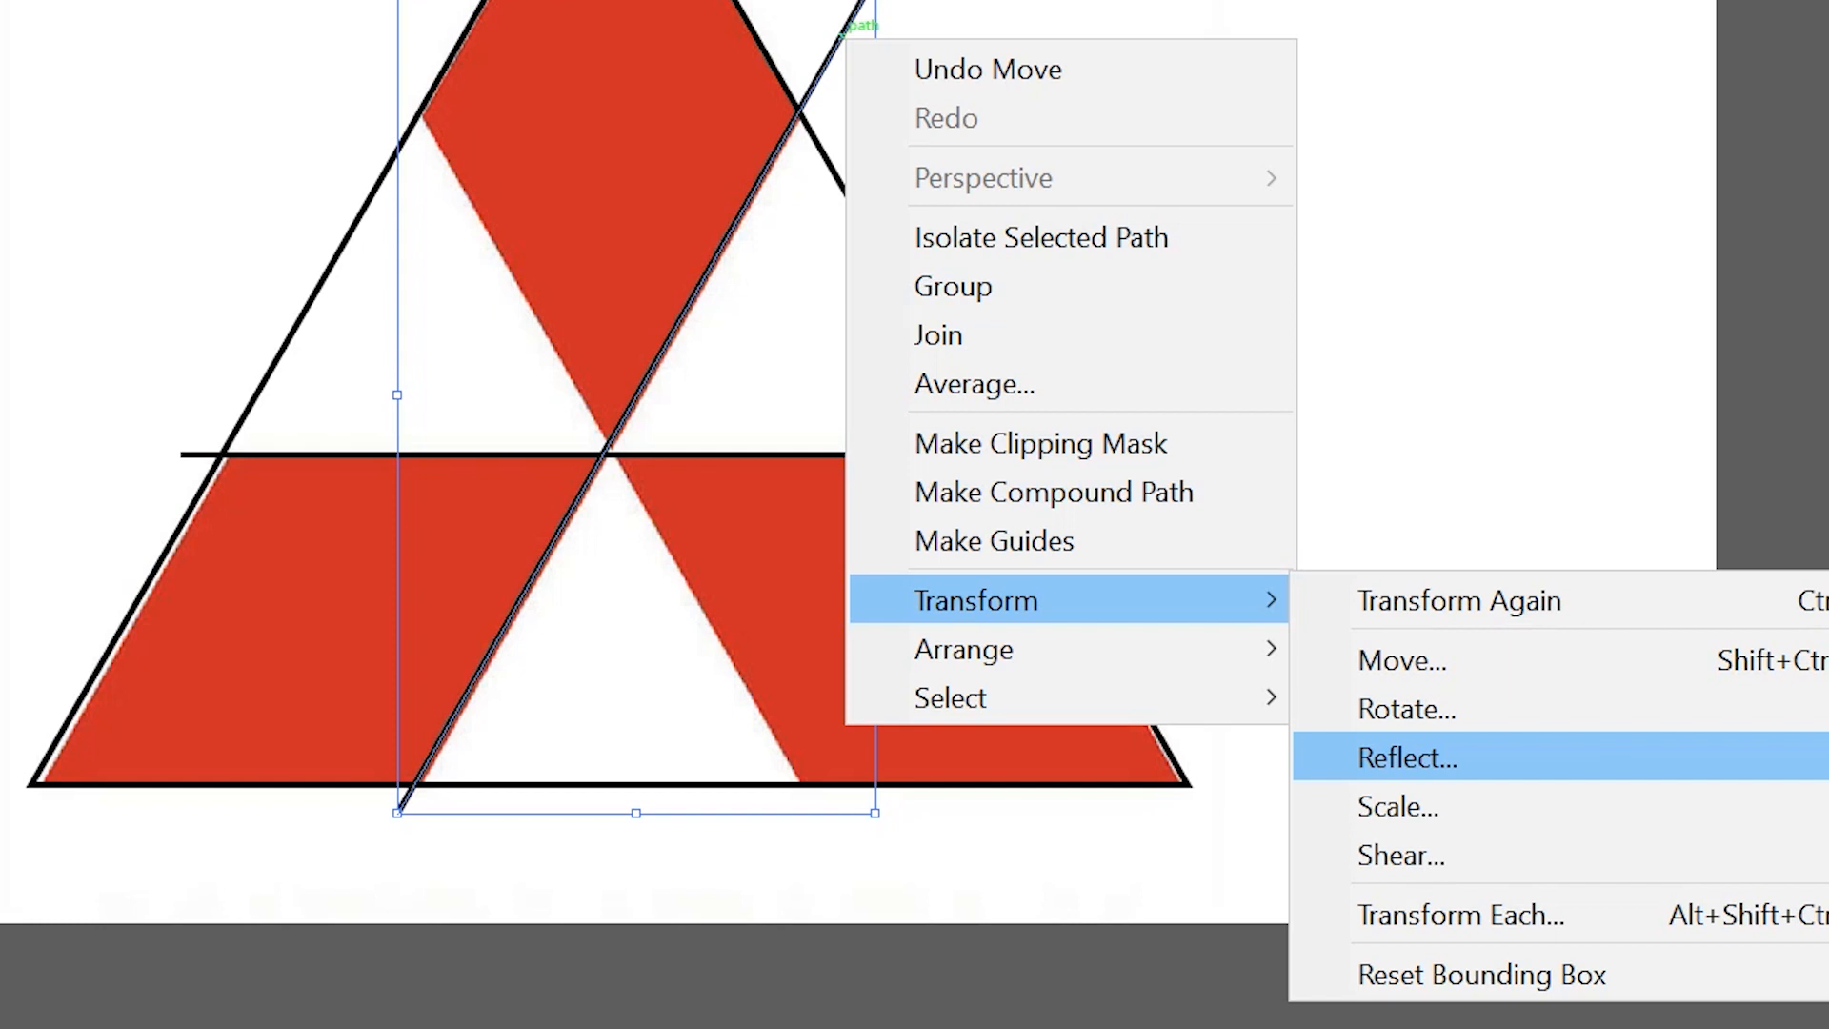
pyautogui.click(1333, 754)
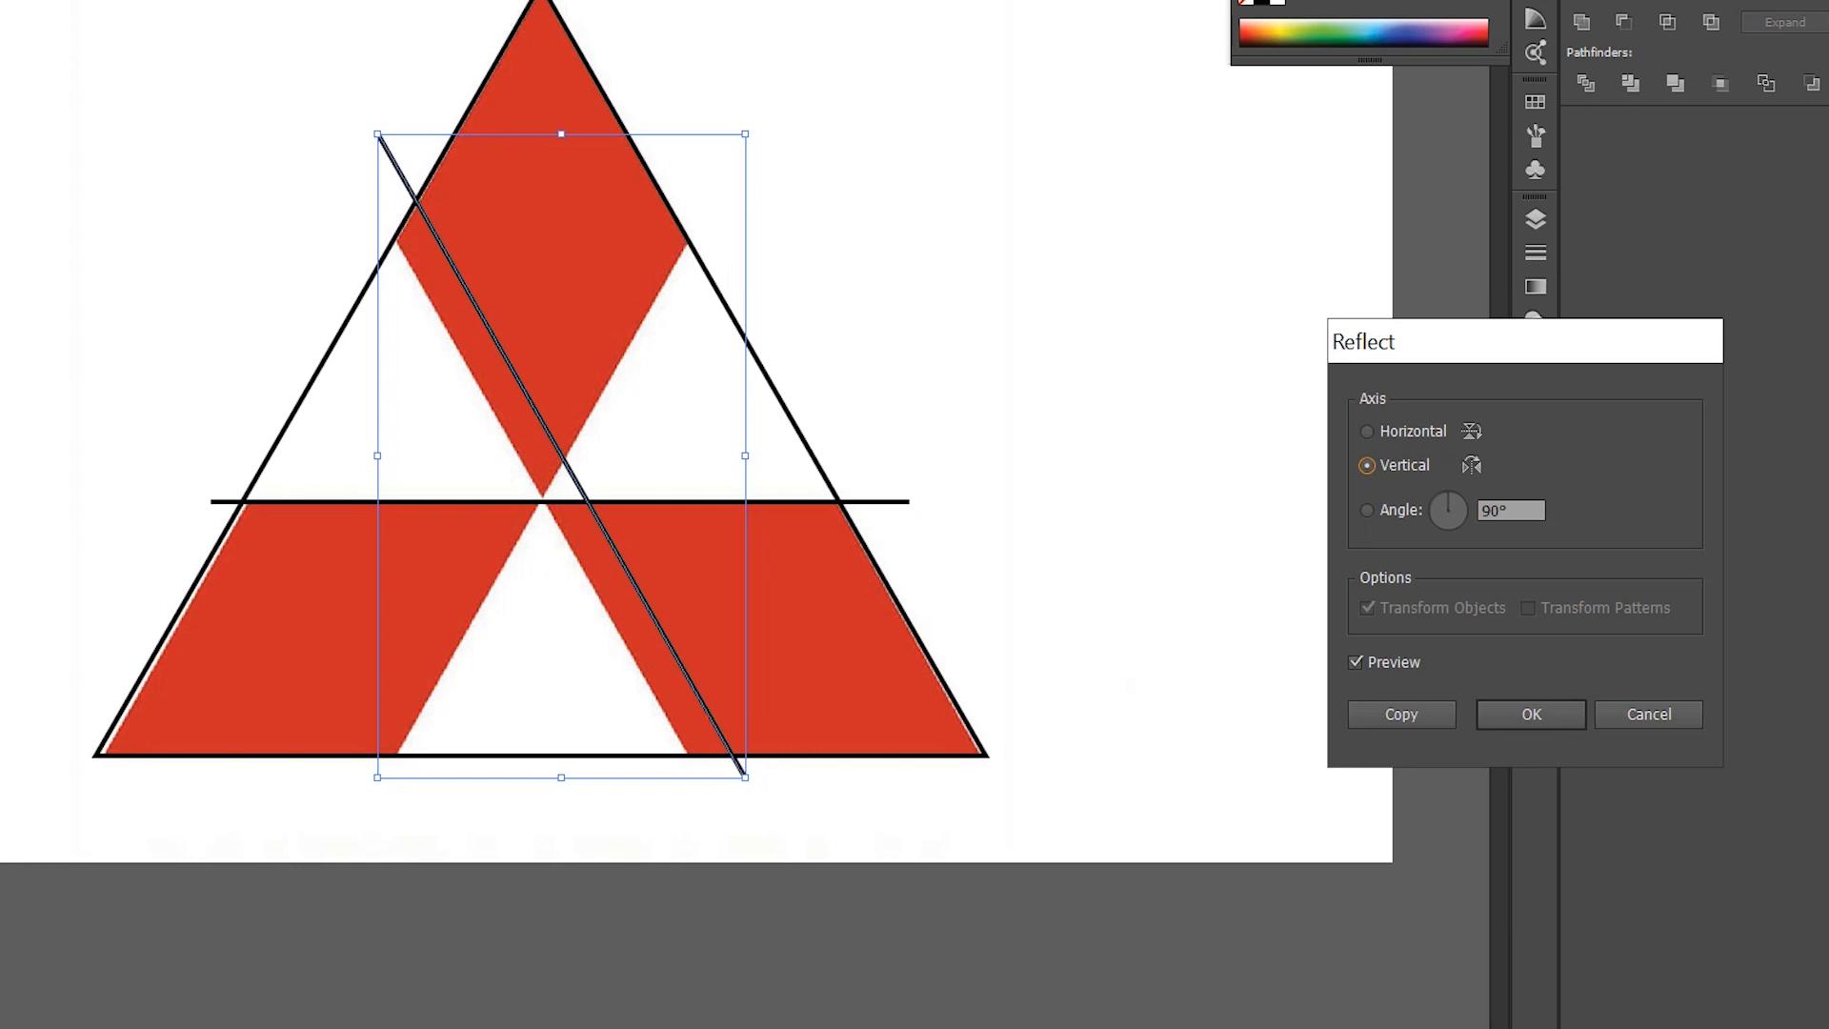
pyautogui.click(1401, 714)
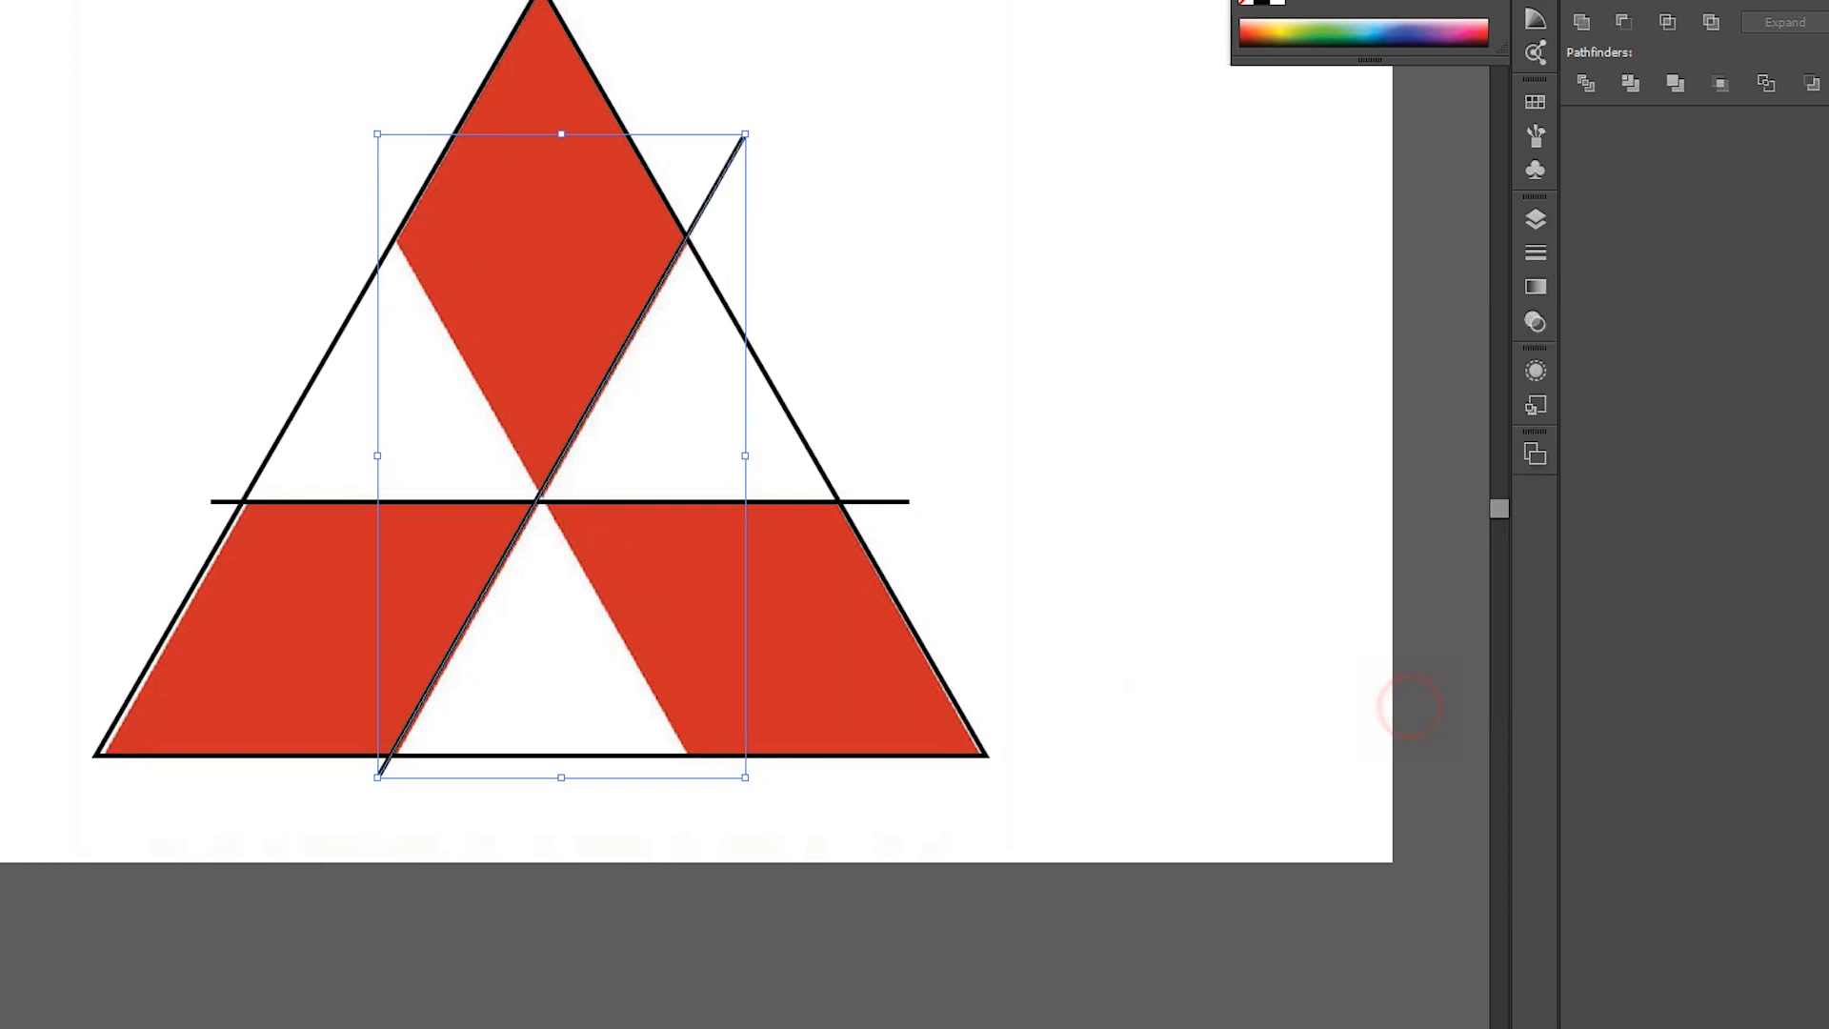
# - Nudge the mirrored line left until it follows the diamond's lower-left edge and crosses the other lines at the logo's centre
pyautogui.click(823, 101)
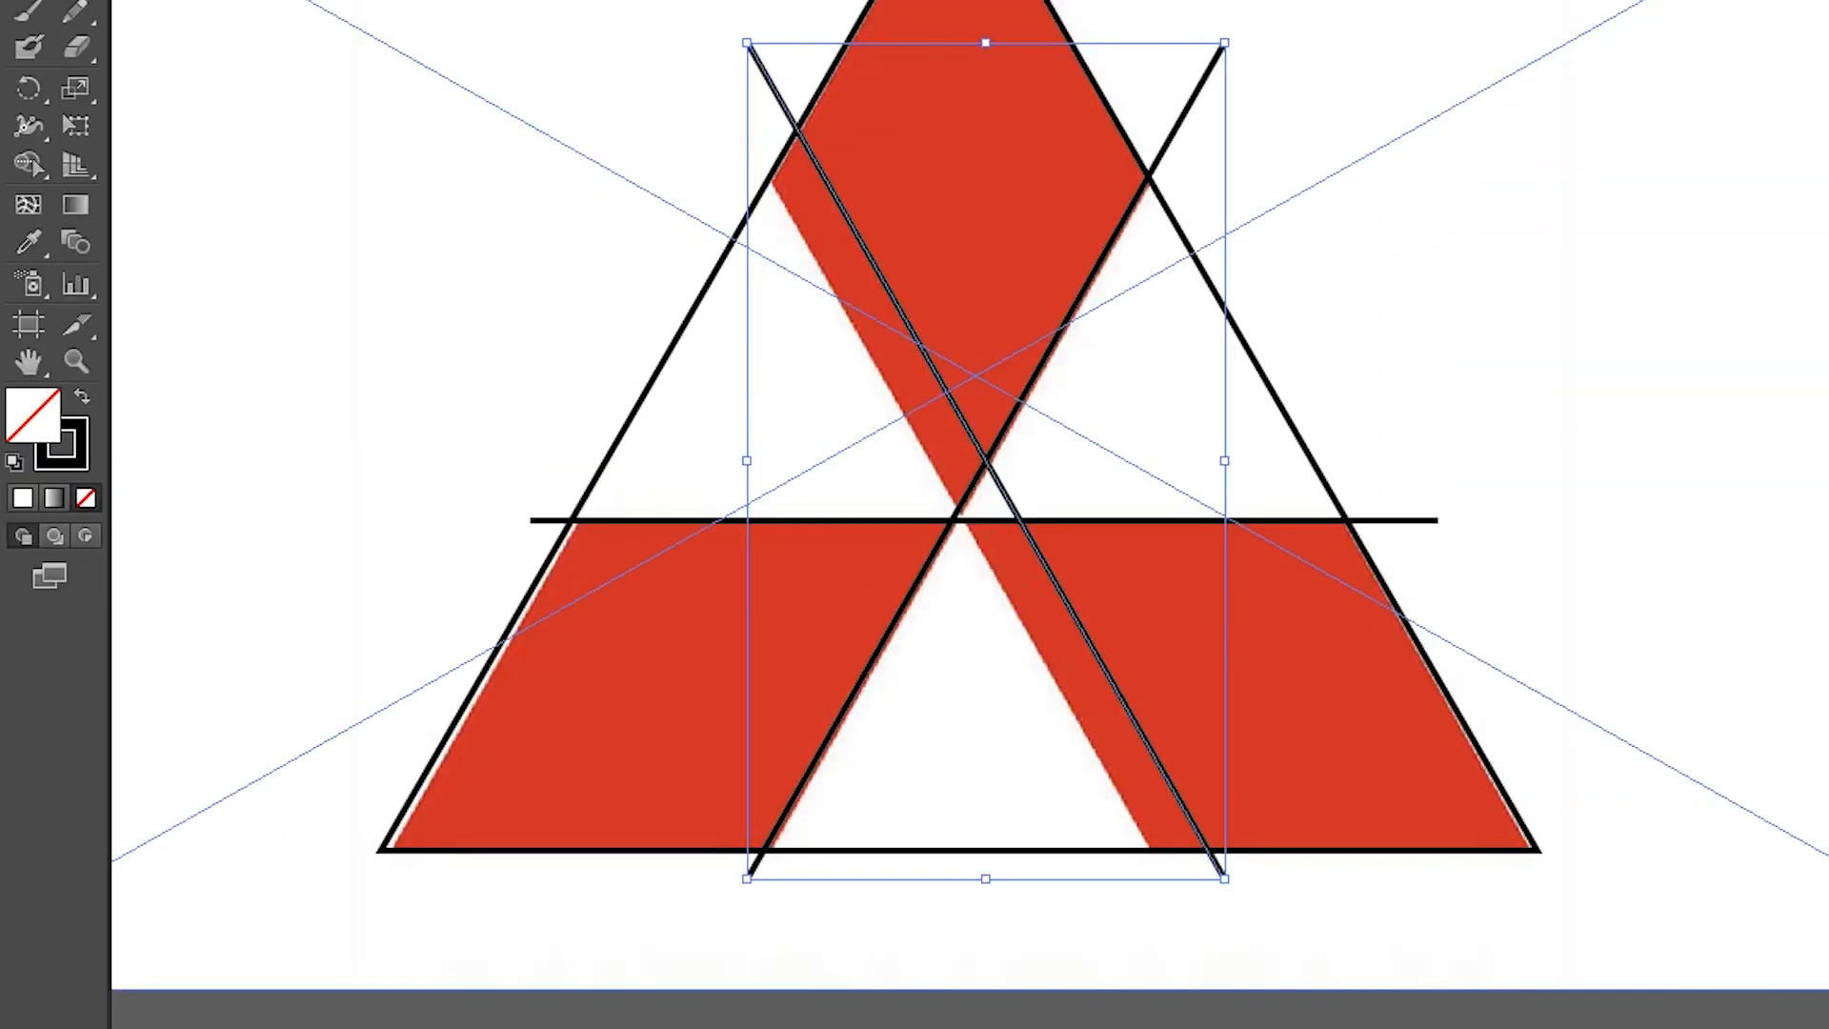
pyautogui.press('Left')
pyautogui.press('Left')
pyautogui.press('Left')
pyautogui.press('Left')
pyautogui.press('Left')
pyautogui.press('Left')
pyautogui.press('Left')
pyautogui.press('Left')
pyautogui.hotkey('ctrl', 'shift', 'a')
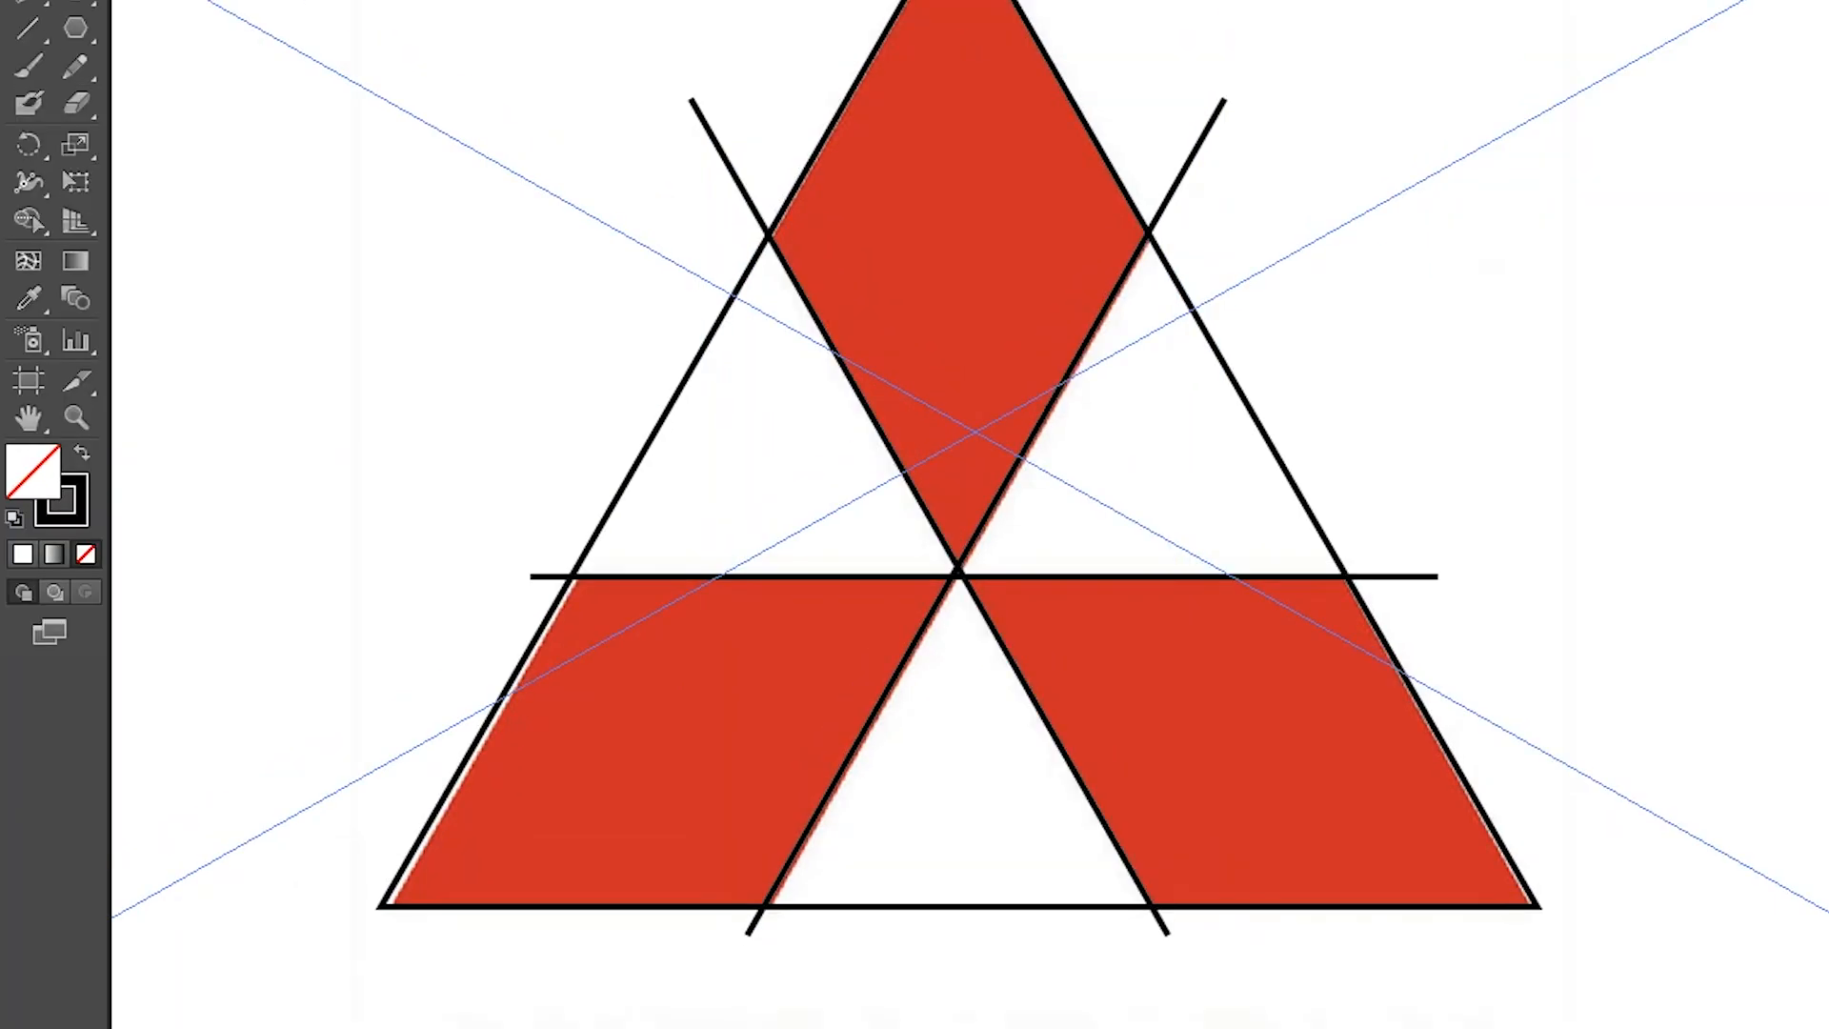
# - Move the Mitsubishi logo image to the right, clear of the traced triangle and lines
pyautogui.hotkey('ctrl', '-')
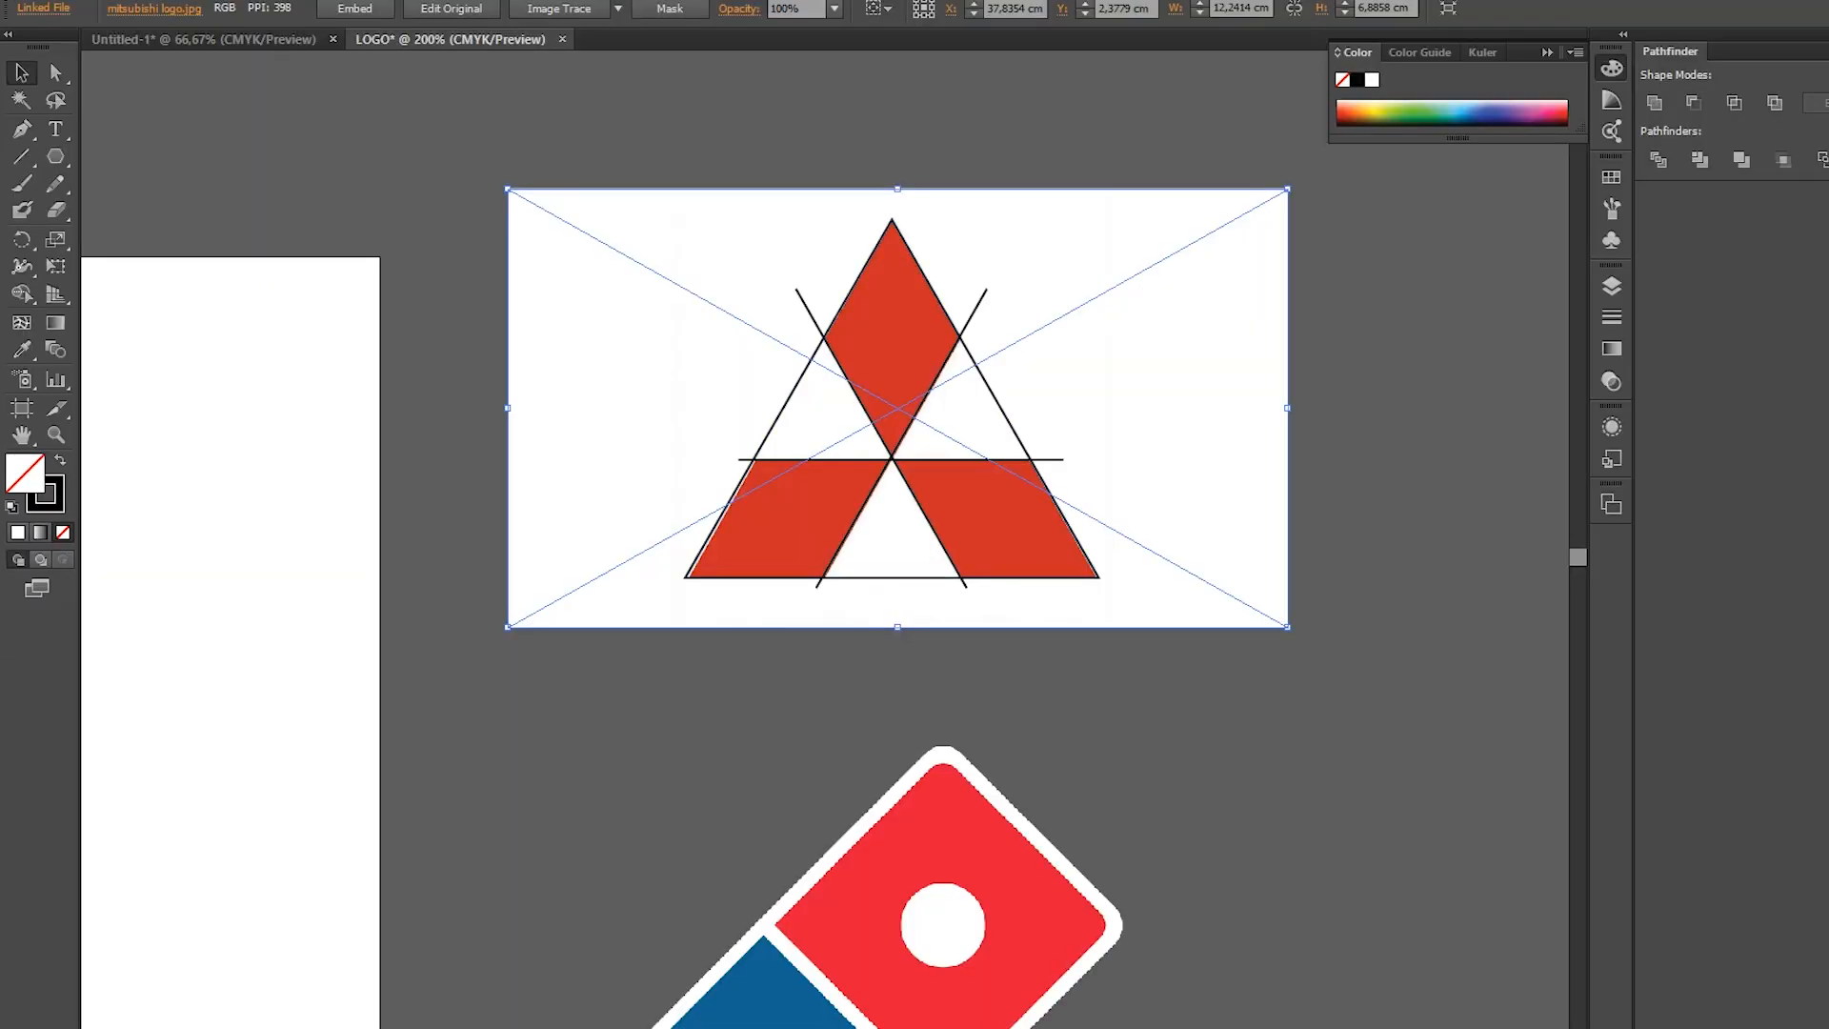
pyautogui.scroll(-1, 1164, 356)
pyautogui.moveTo(1196, 400); pyautogui.dragTo(867, 520)
pyautogui.moveTo(789, 428)
pyautogui.mouseDown()
pyautogui.moveTo(1276, 499)
pyautogui.moveTo(1285, 412)
pyautogui.mouseUp()
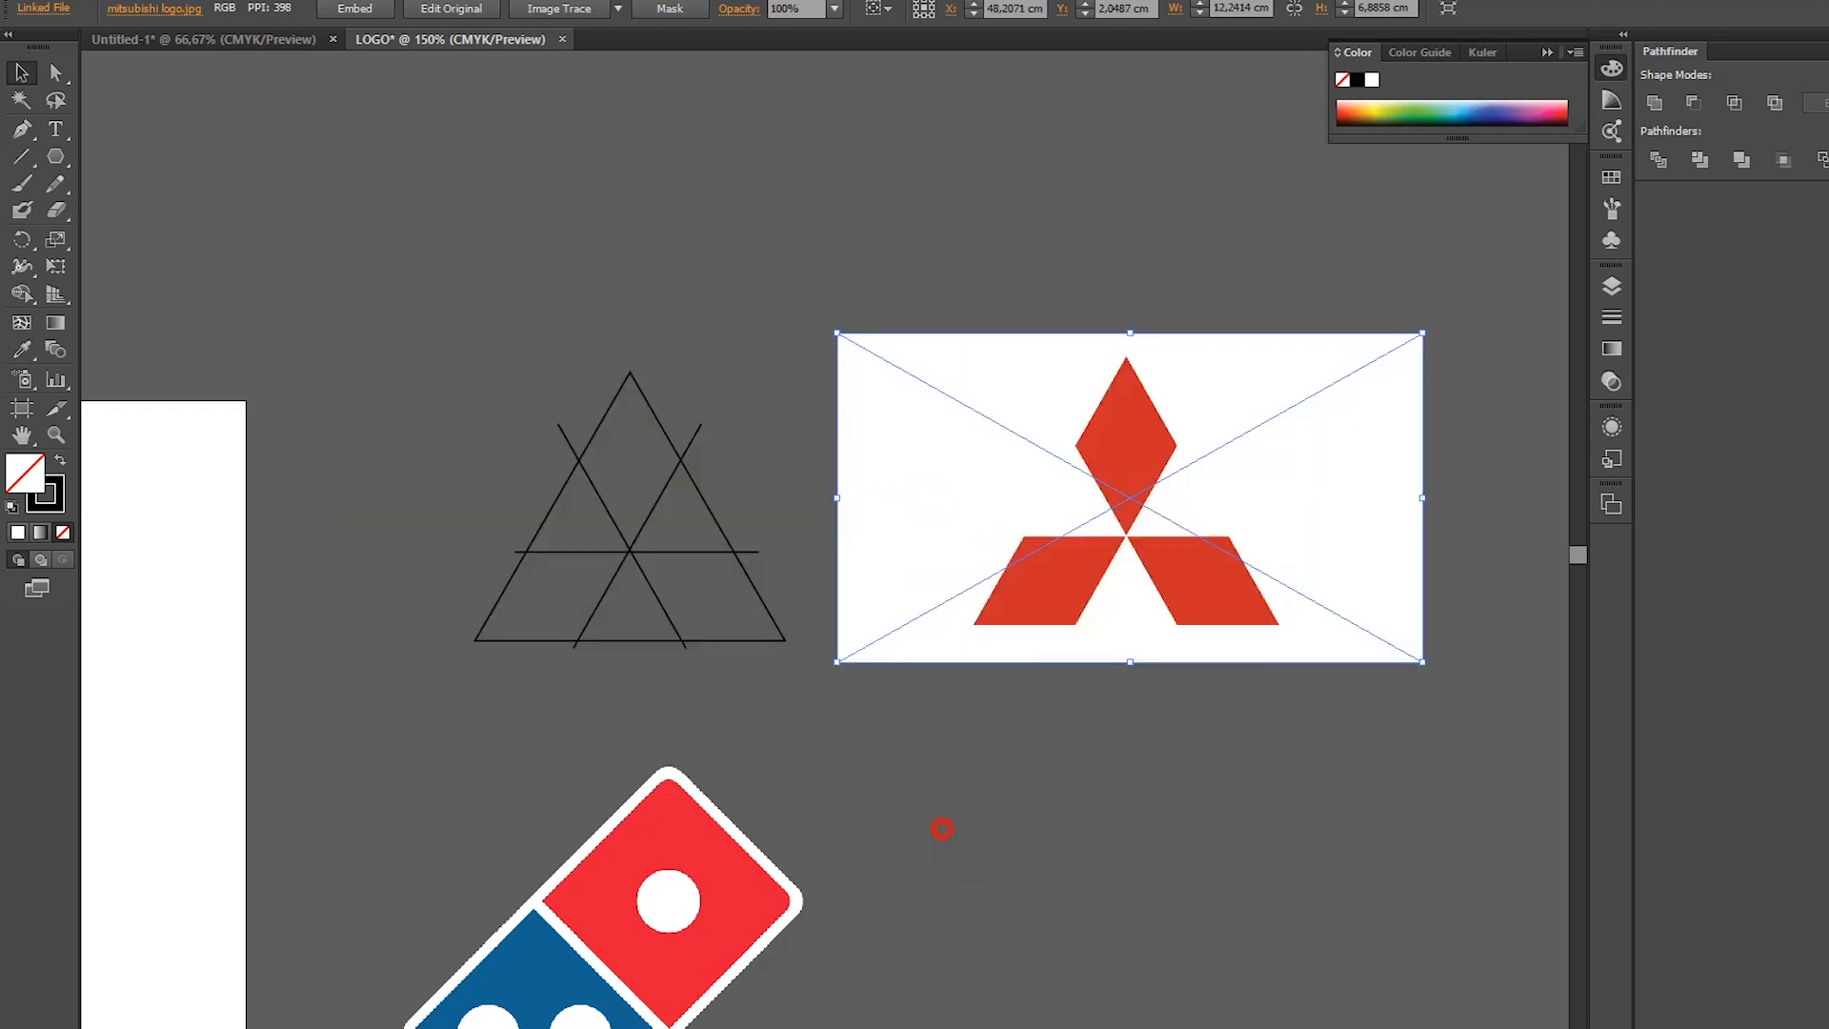
pyautogui.click(941, 829)
# - Fill the outlined triangle with the red sampled from the Mitsubishi logo image, using the Eyedropper
pyautogui.scroll(2, 686, 476)
pyautogui.moveTo(907, 421); pyautogui.dragTo(658, 478)
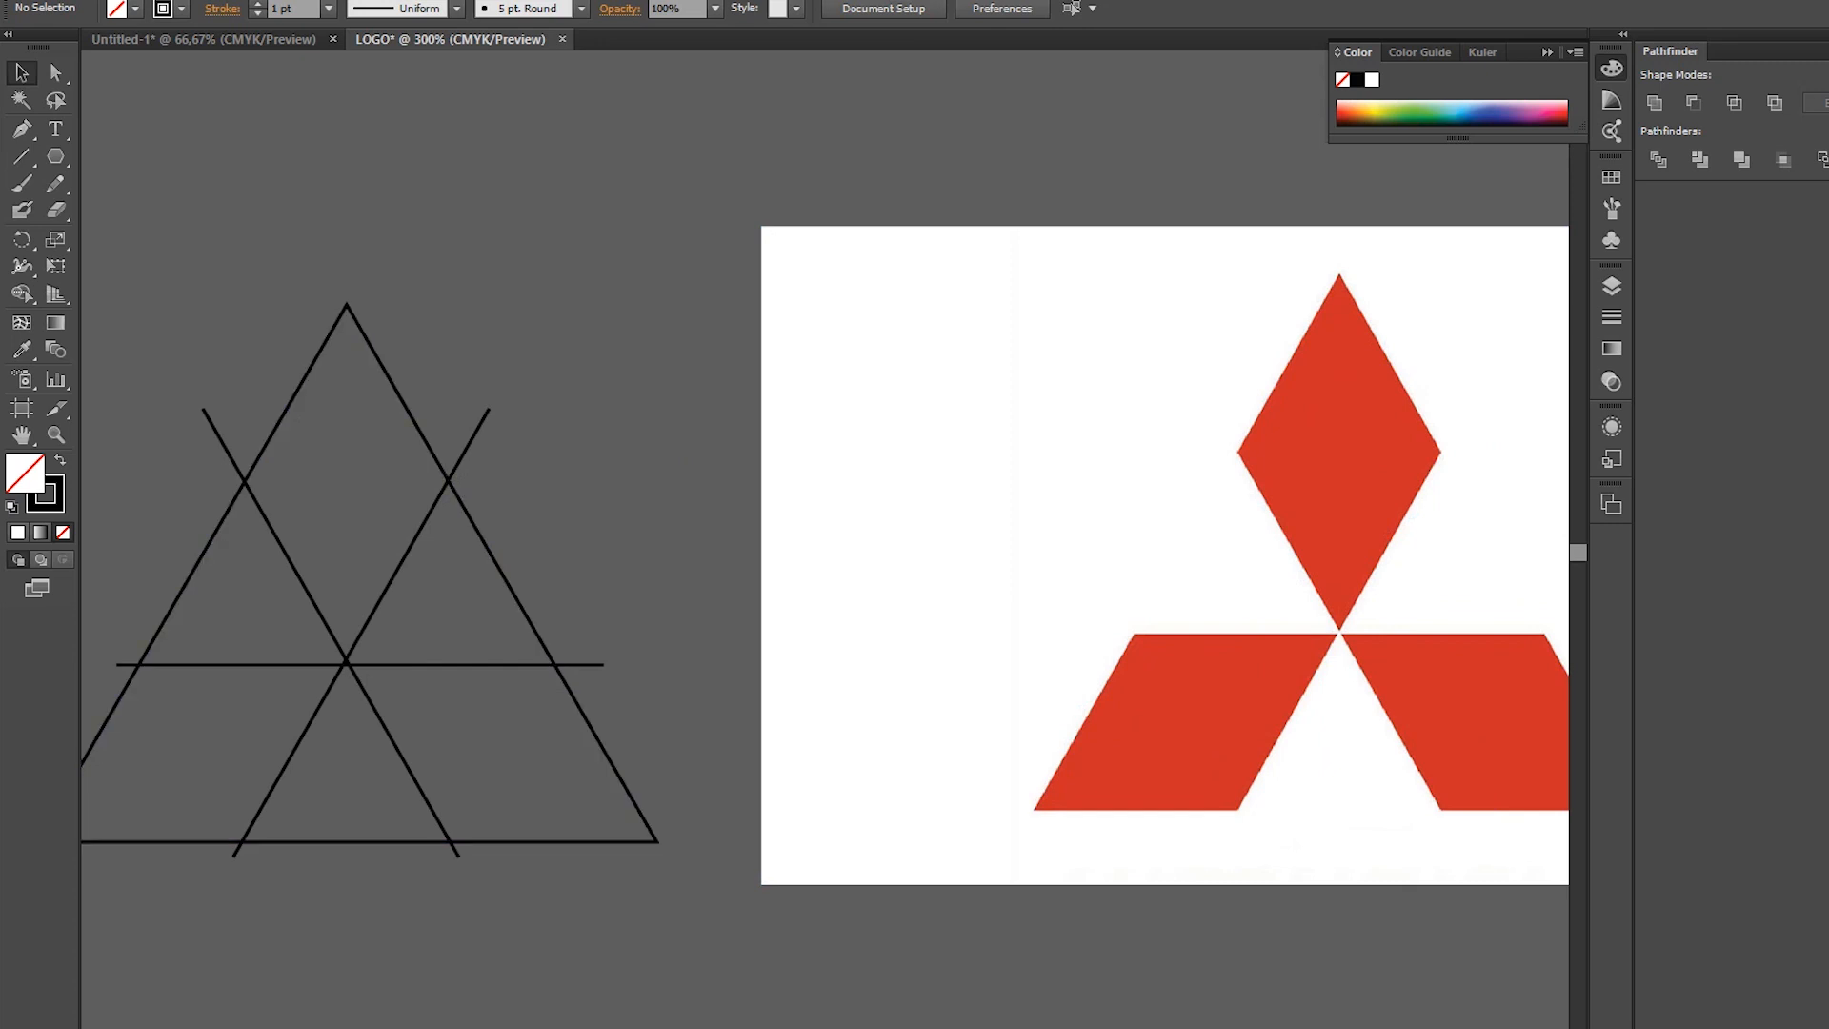
pyautogui.click(329, 332)
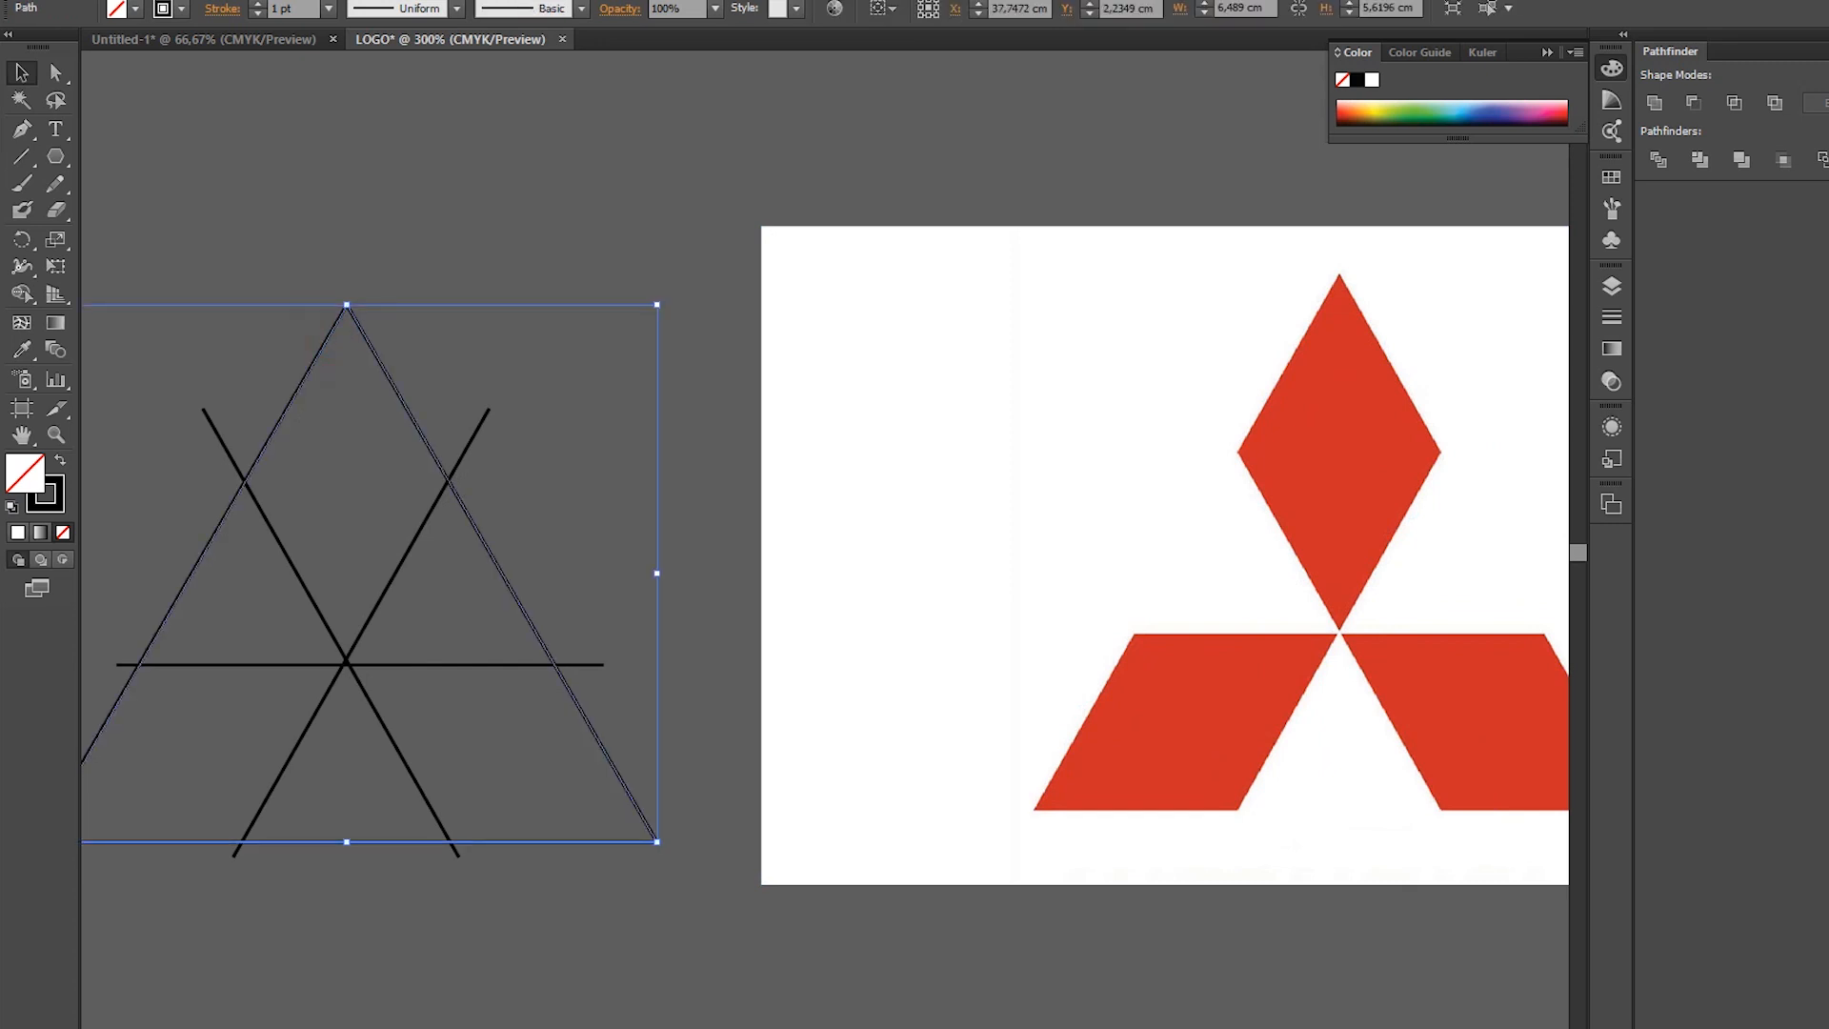
pyautogui.hotkey('ctrl', 'shift', 'a')
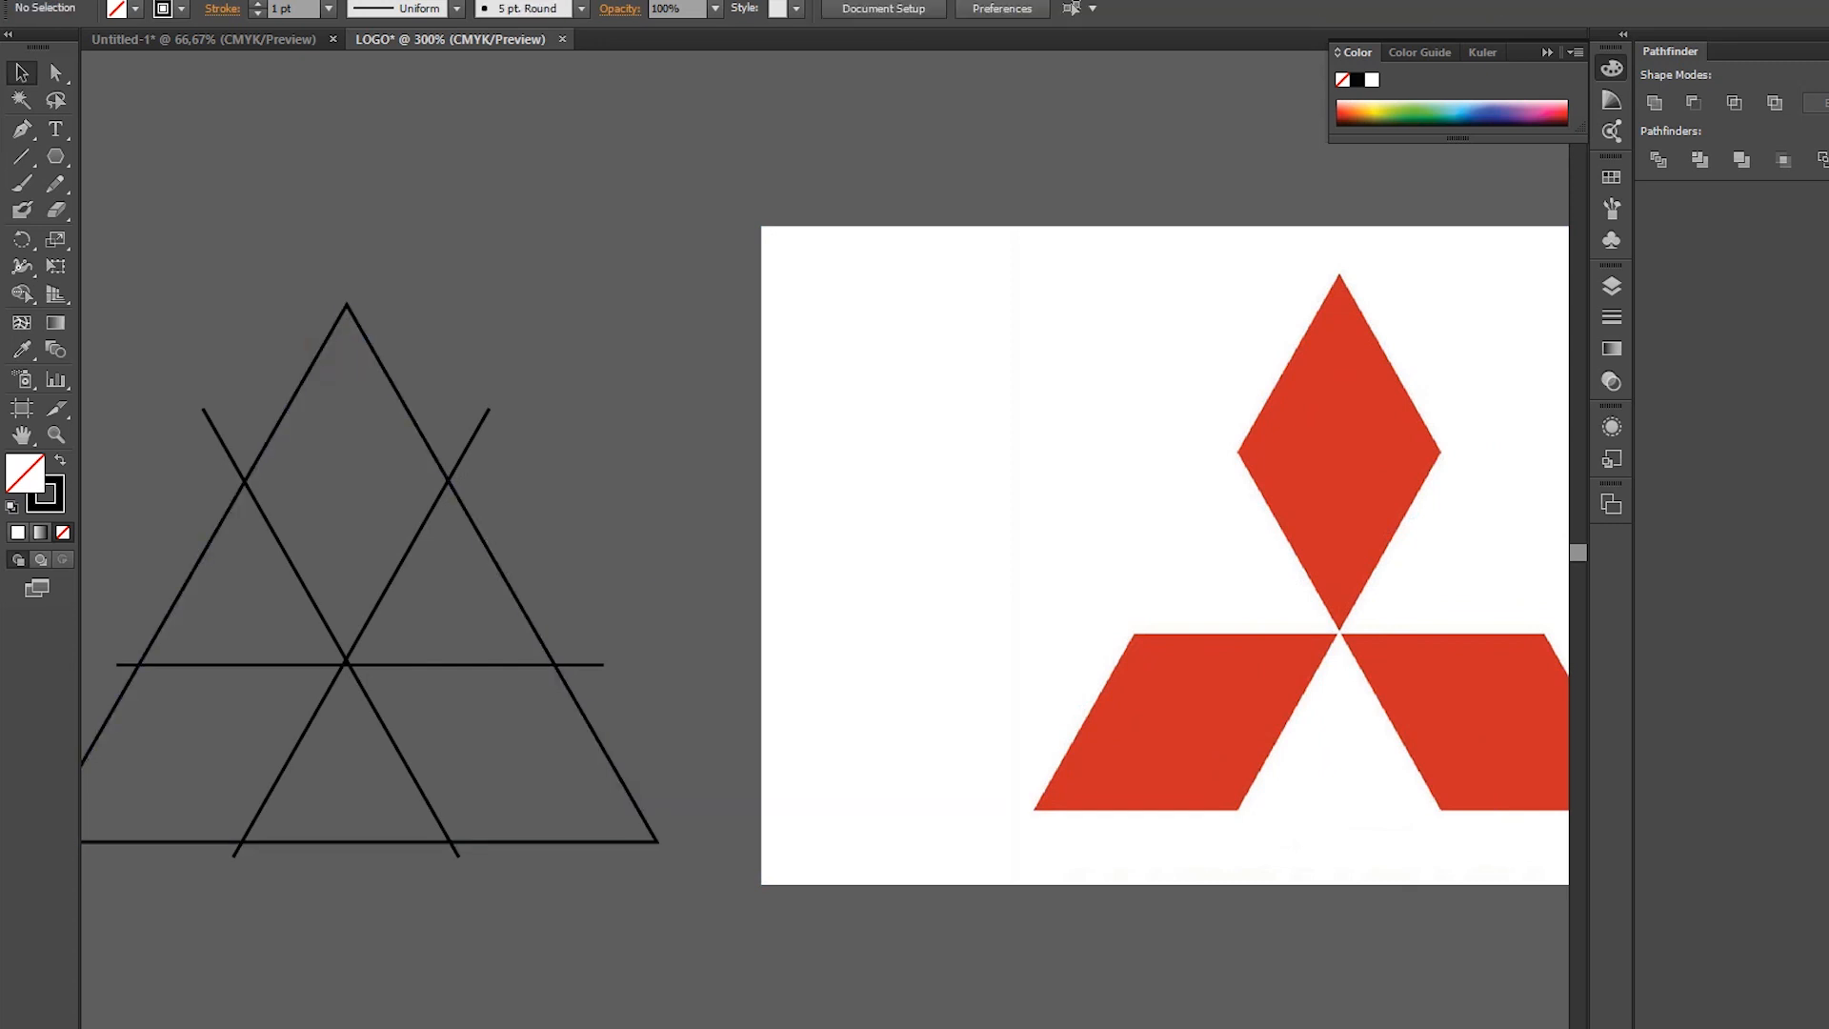
pyautogui.click(379, 360)
pyautogui.press('i')
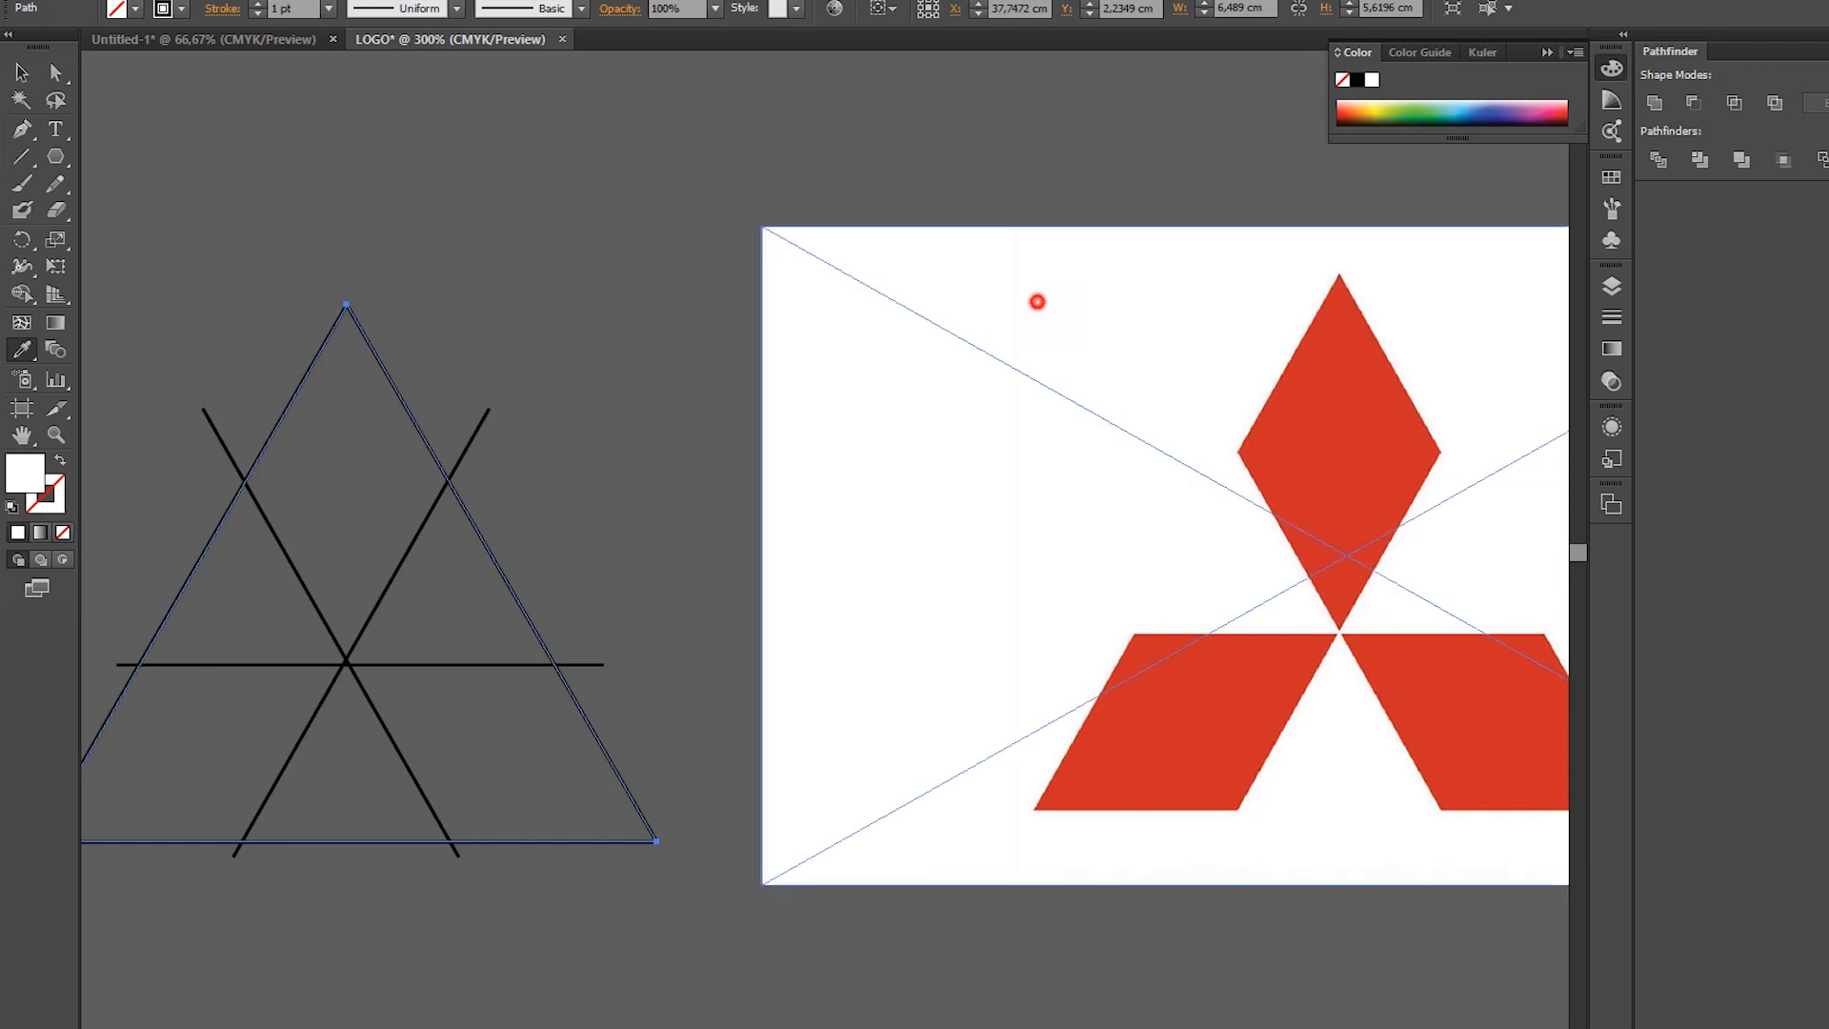
pyautogui.click(1036, 299)
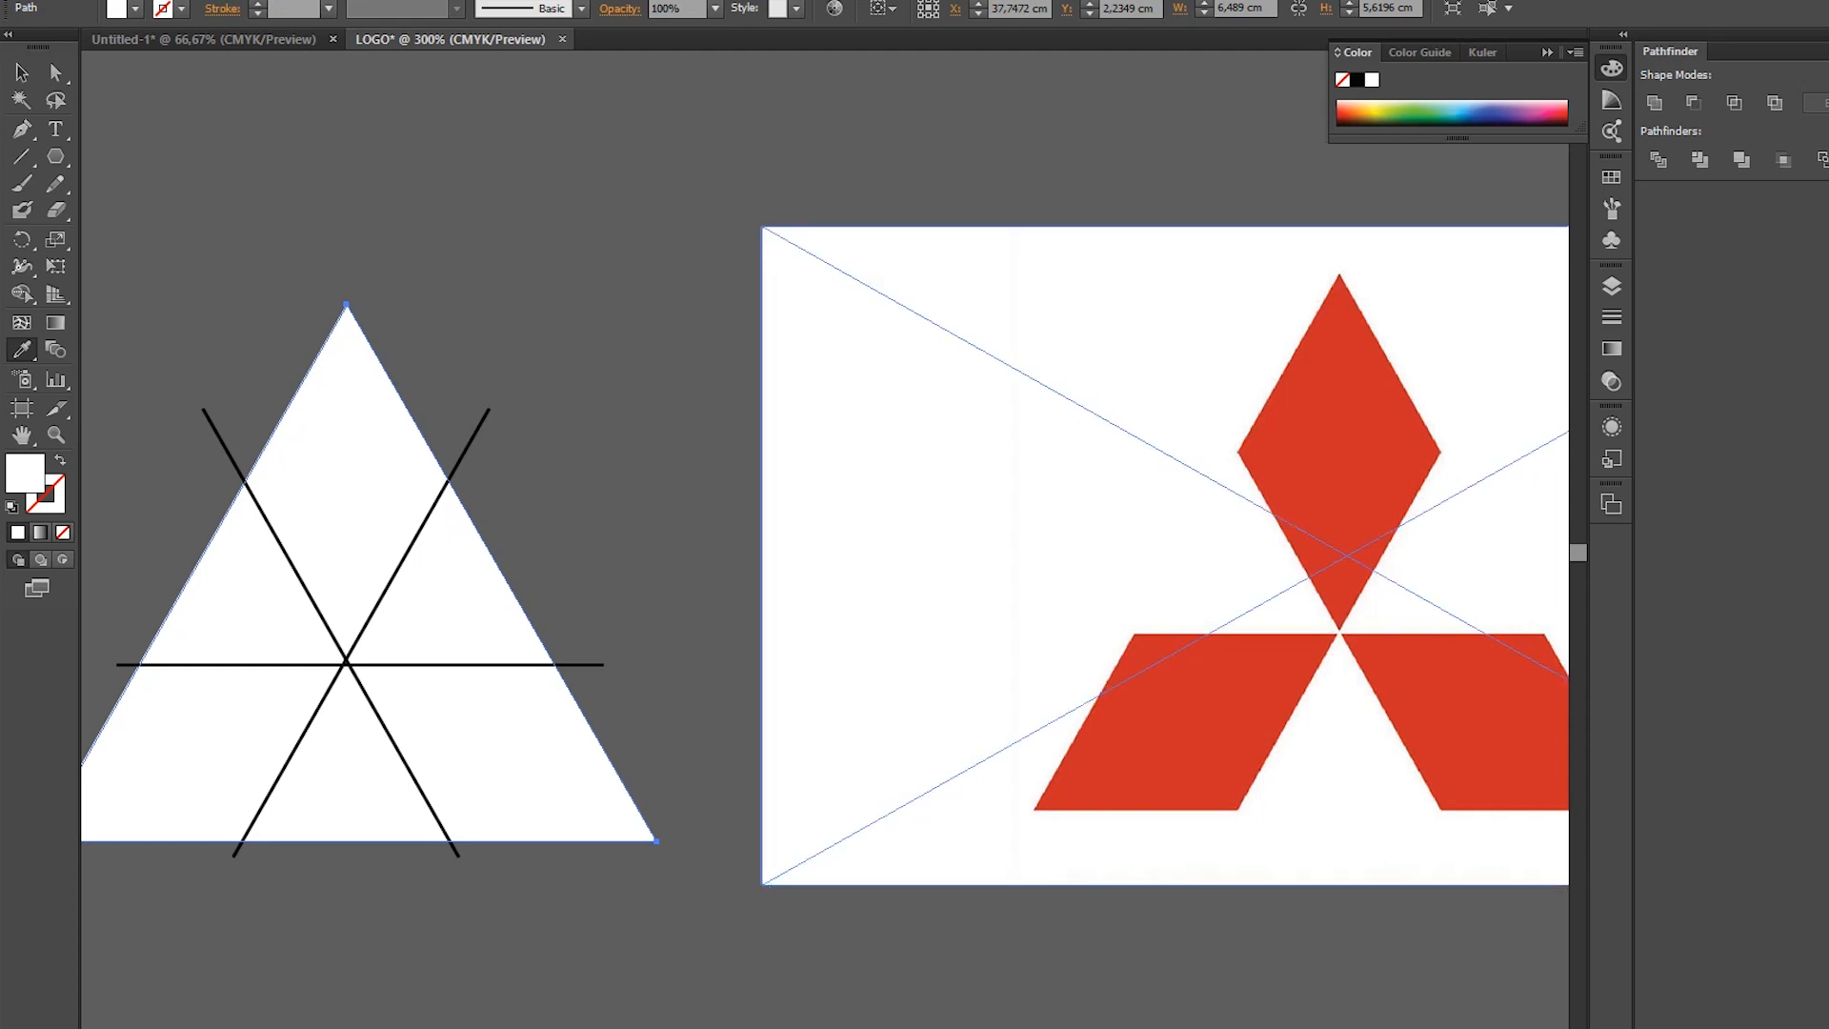
pyautogui.keyDown('shift'); pyautogui.click(1336, 419); pyautogui.keyUp('shift')
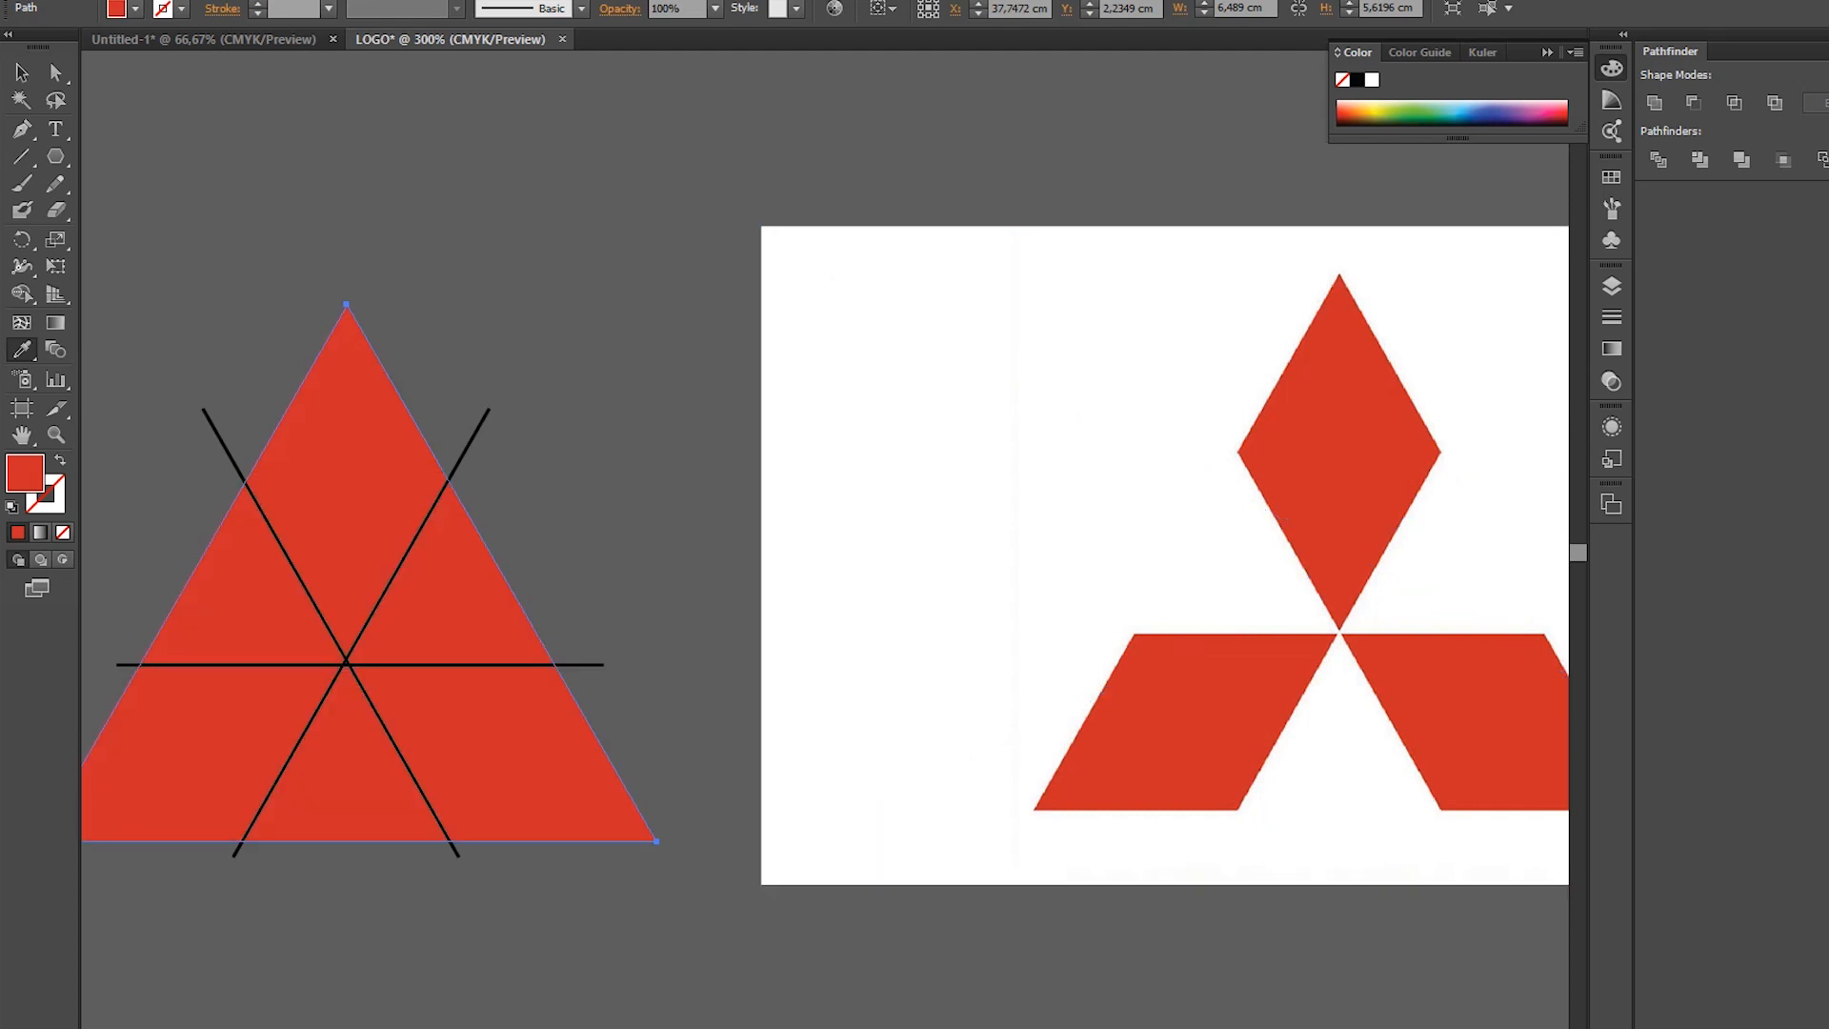
pyautogui.press('v')
pyautogui.click(432, 189)
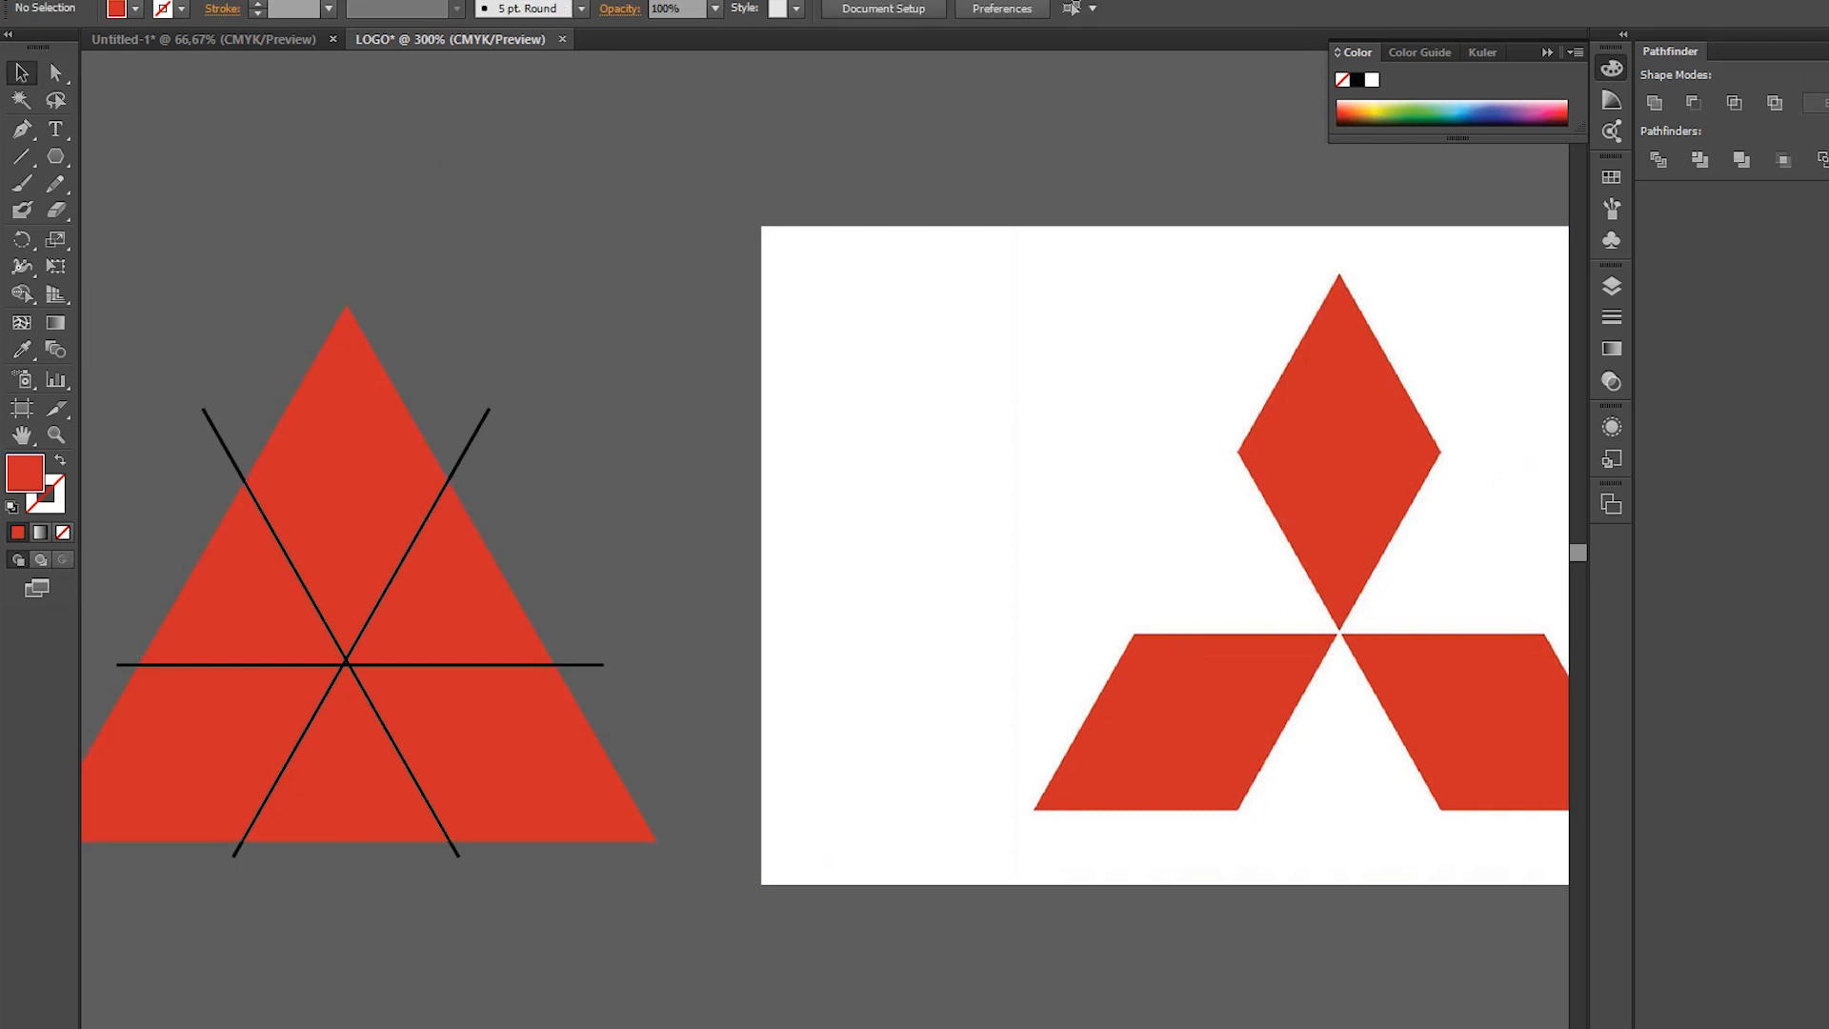
# - Divide the red triangle along its three crossing lines with Pathfinder and ungroup the resulting pieces
pyautogui.click(539, 242)
pyautogui.moveTo(357, 588)
pyautogui.mouseDown()
pyautogui.moveTo(272, 857)
pyautogui.moveTo(234, 934)
pyautogui.moveTo(178, 952)
pyautogui.mouseUp()
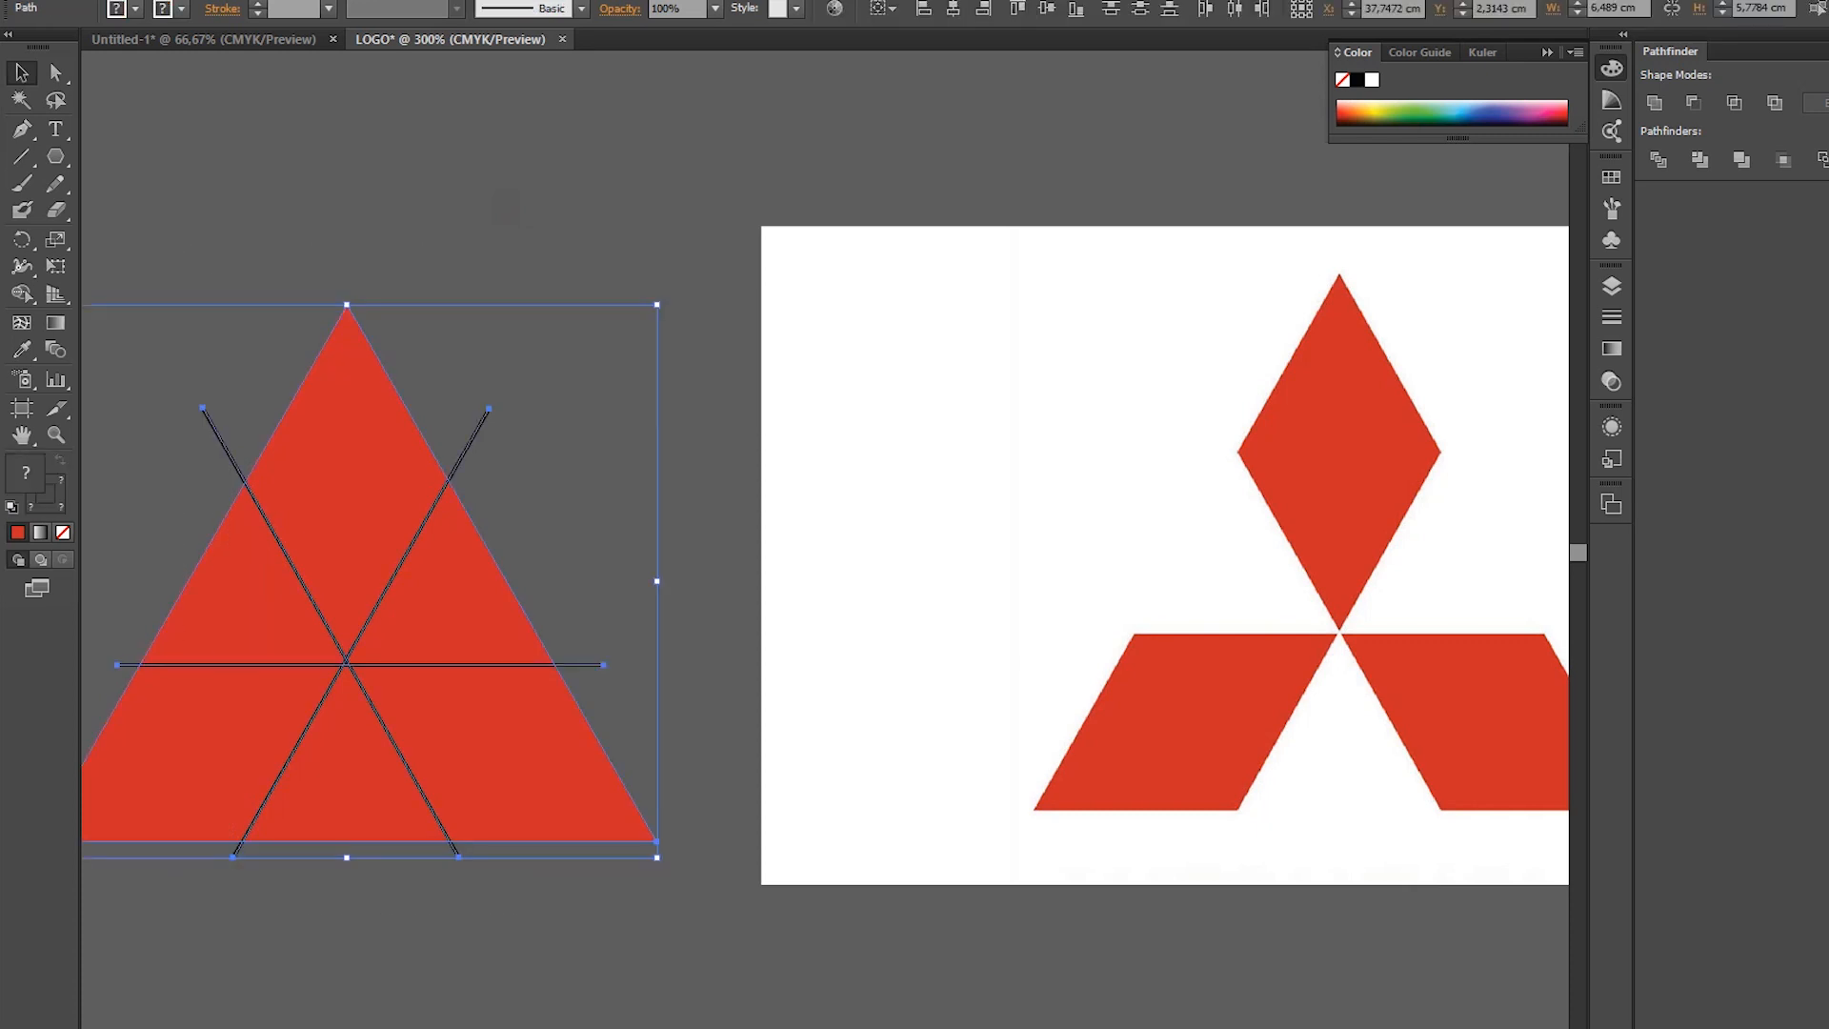
pyautogui.click(434, 239)
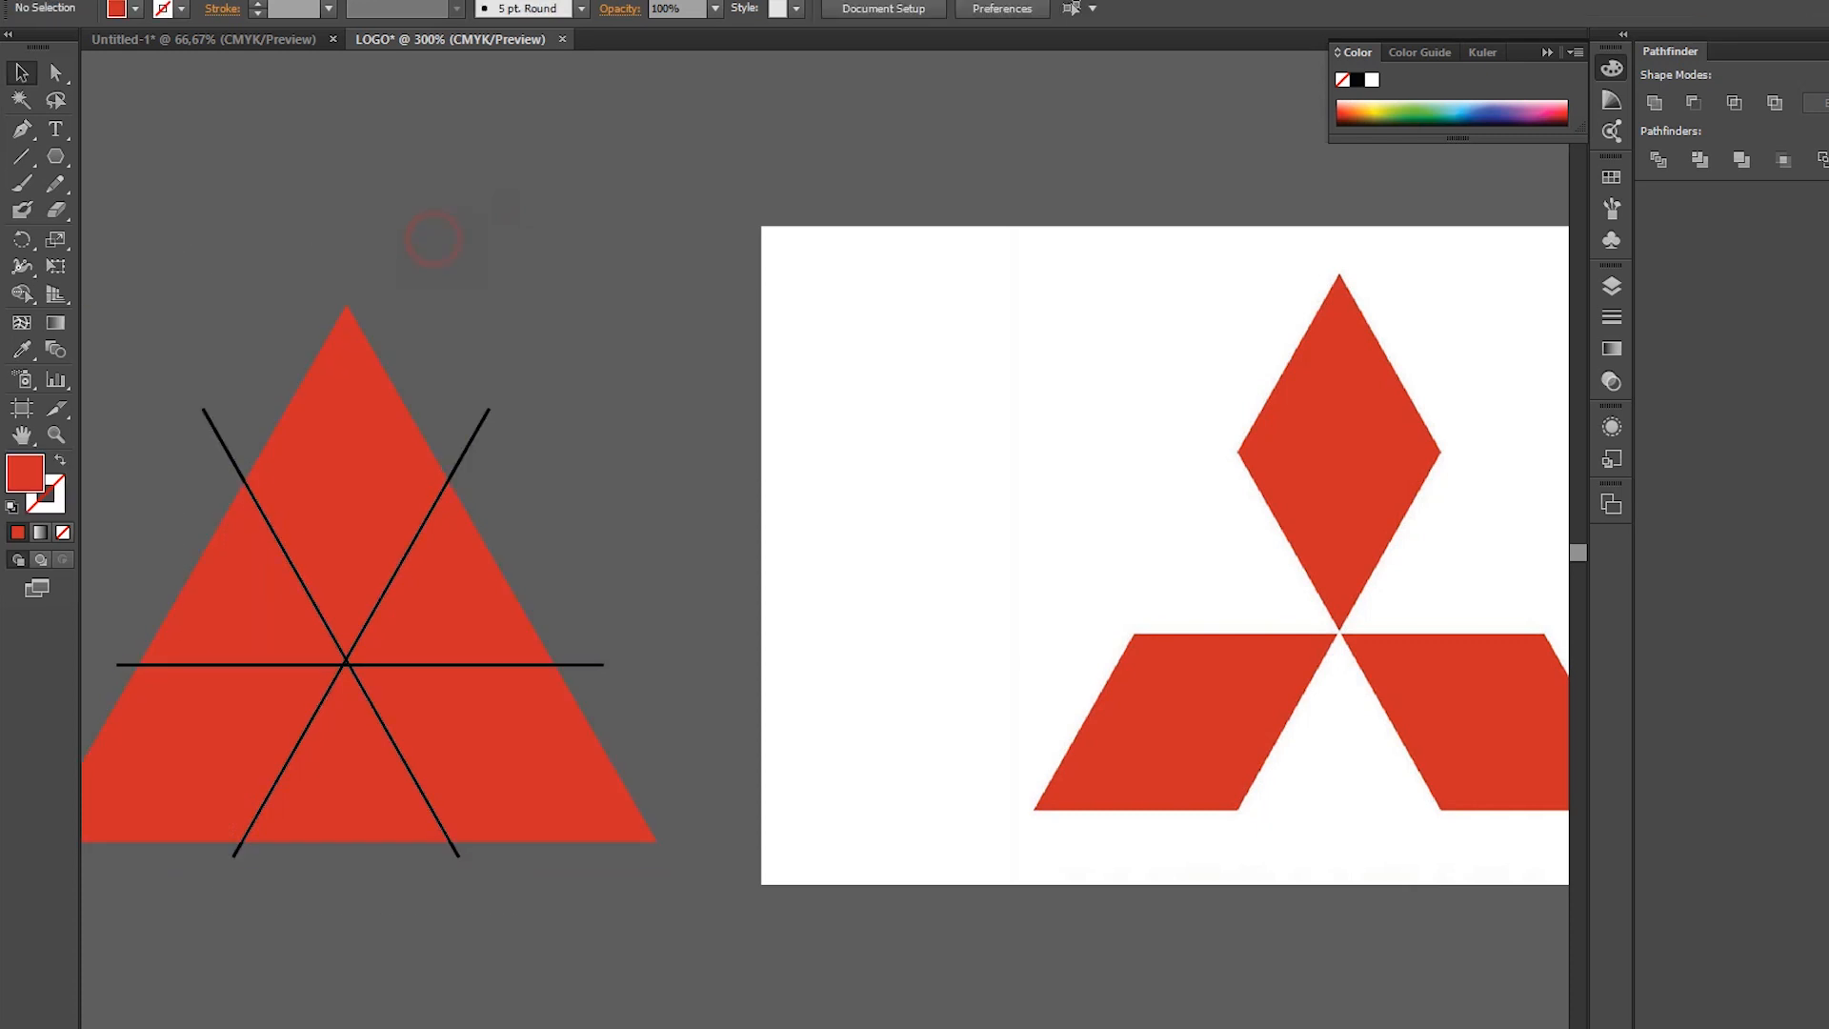
pyautogui.moveTo(218, 178); pyautogui.dragTo(268, 889)
pyautogui.moveTo(386, 1017); pyautogui.dragTo(581, 943)
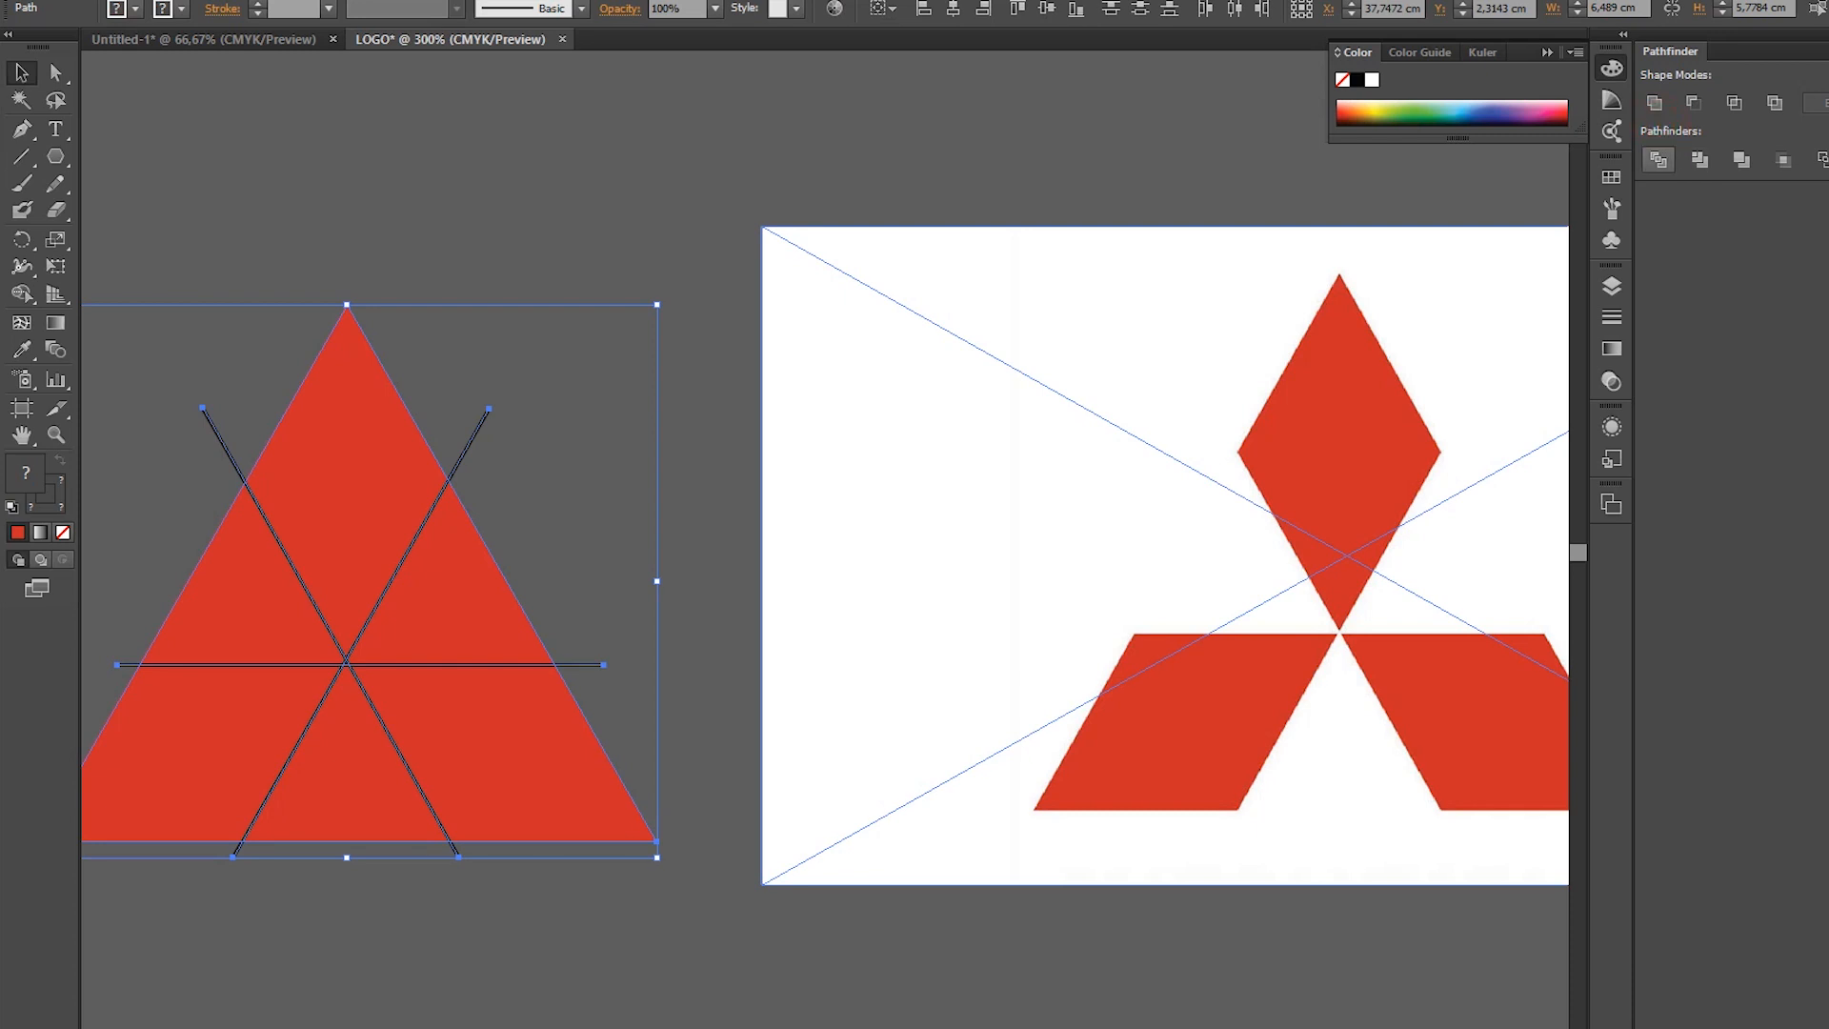
pyautogui.click(1658, 159)
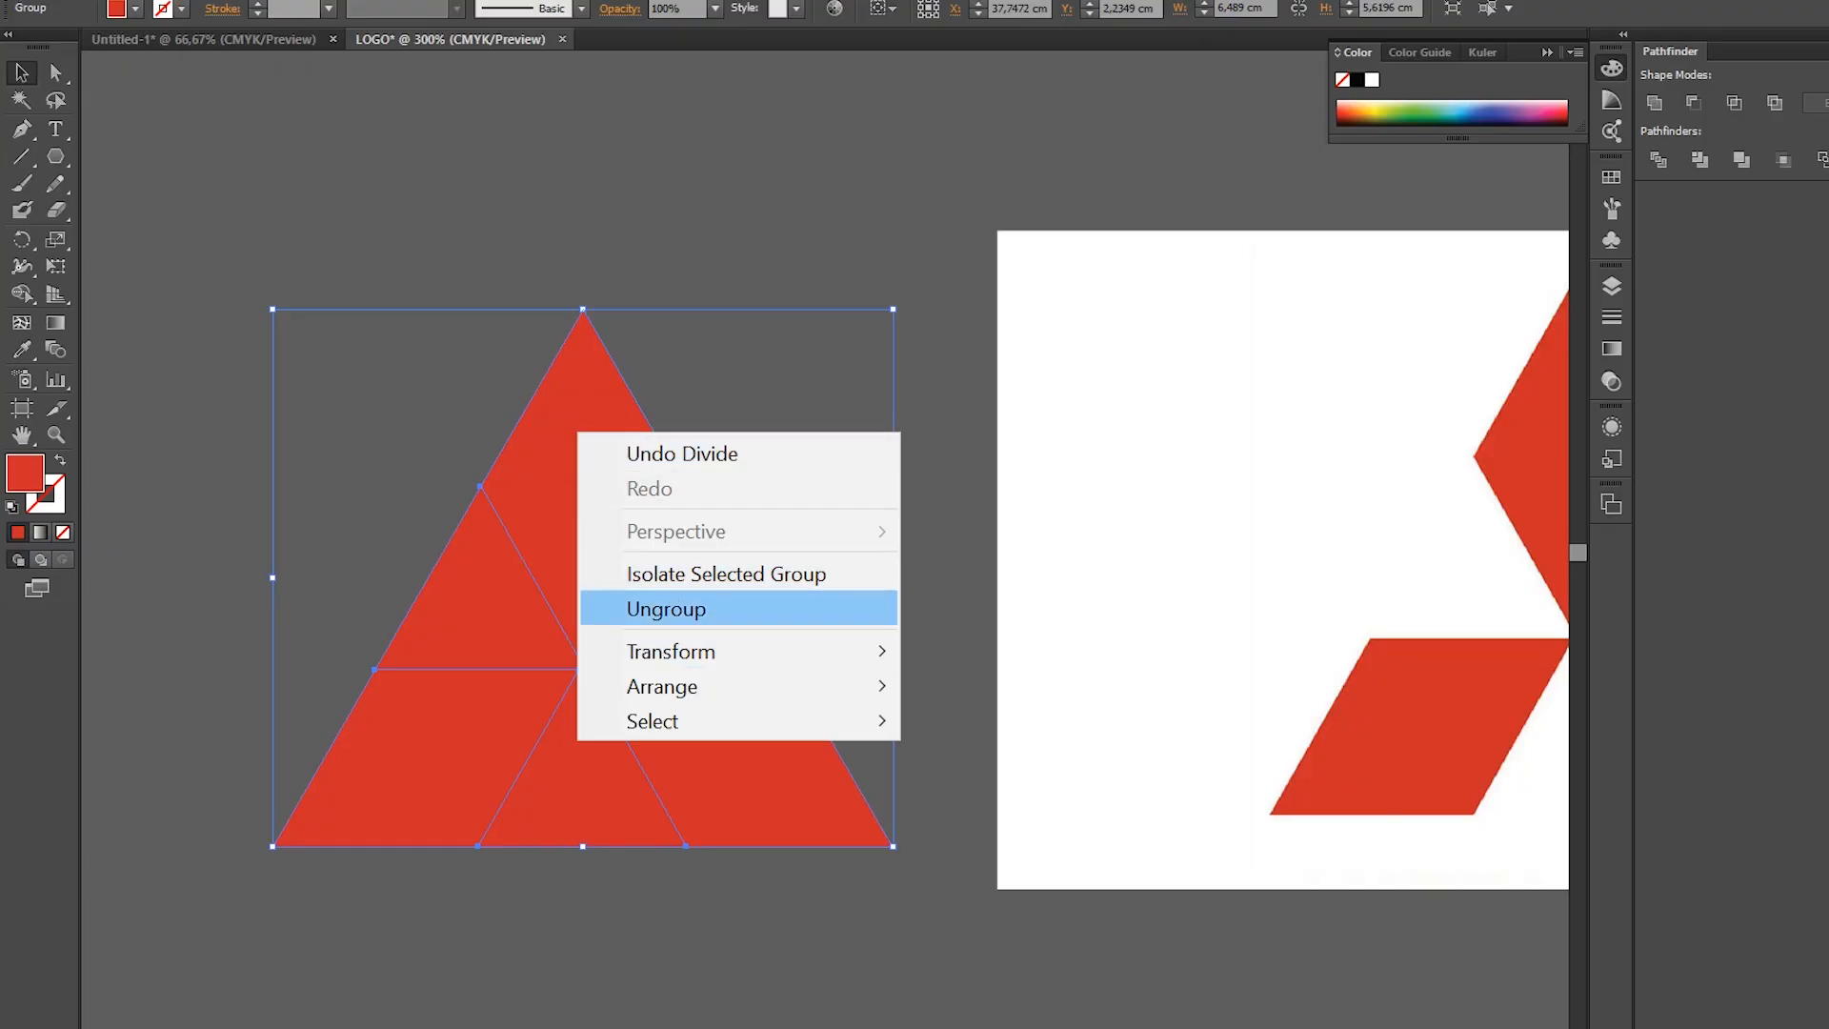
pyautogui.click(698, 609)
pyautogui.click(812, 238)
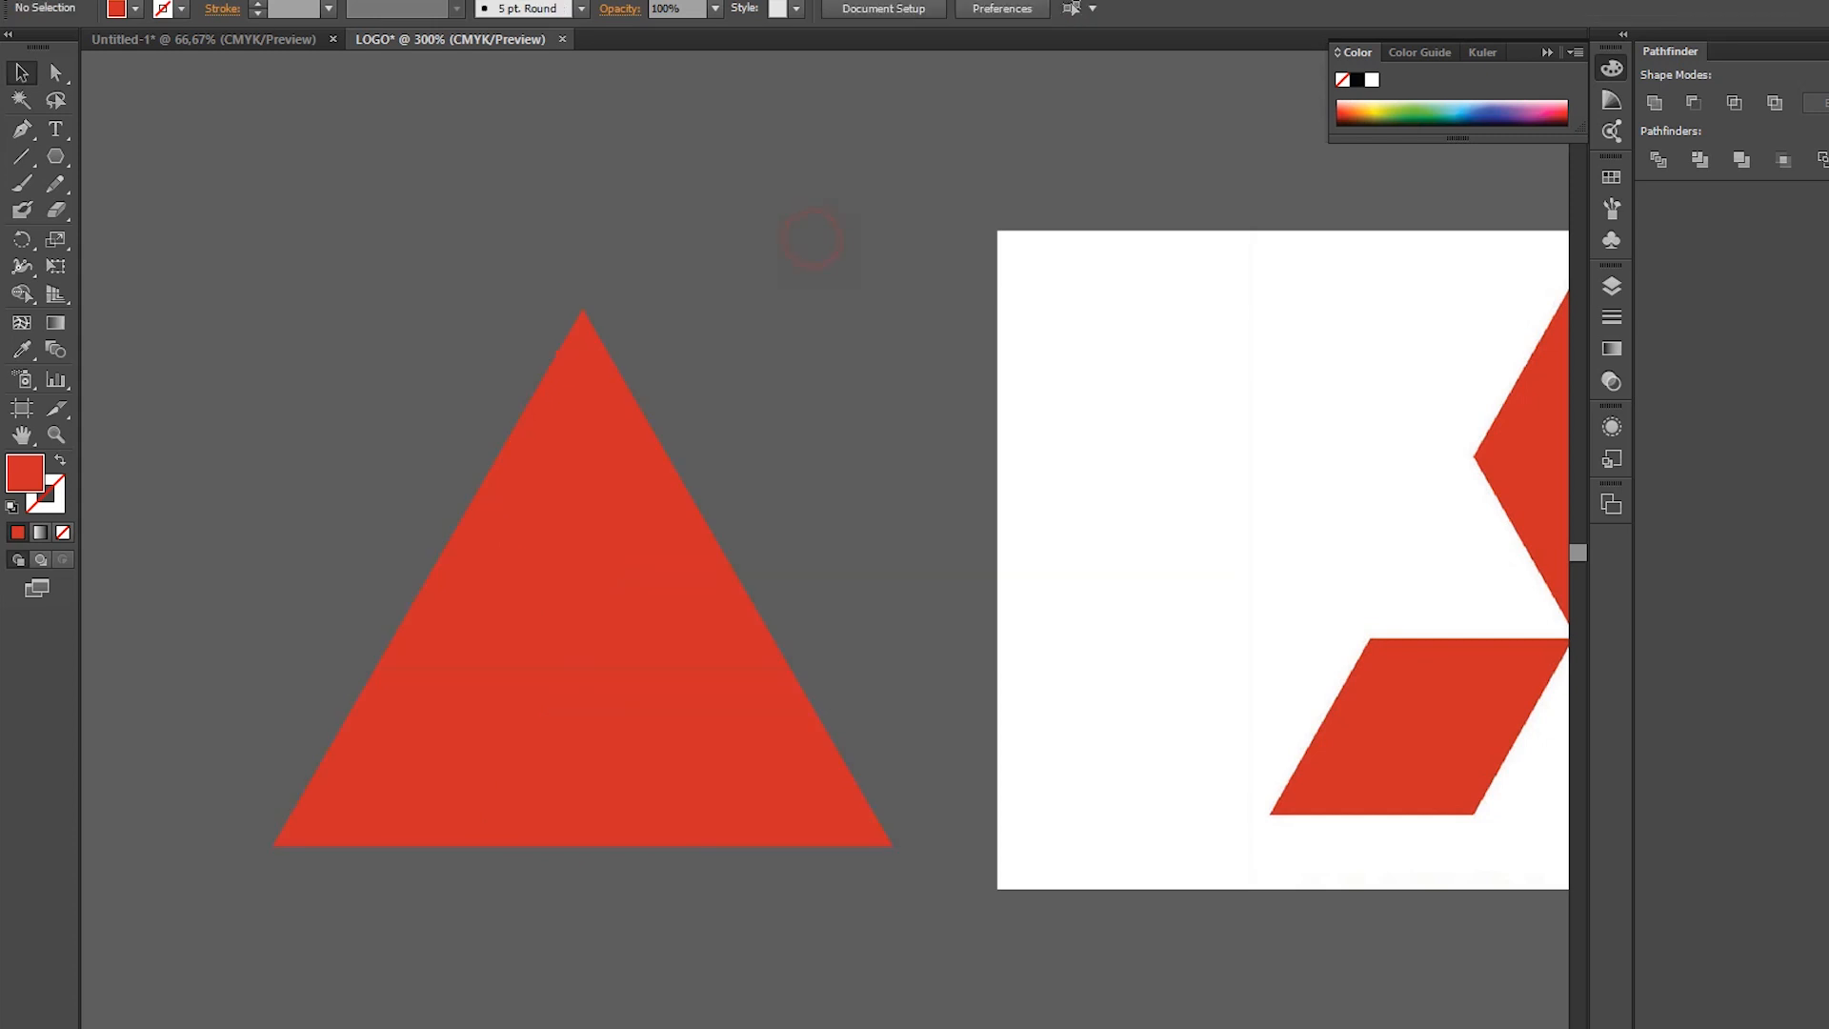
# - Delete the surplus pieces on both sides of the diamond and between the two lower shapes, leaving only the Mitsubishi logo
pyautogui.moveTo(667, 340); pyautogui.dragTo(431, 322)
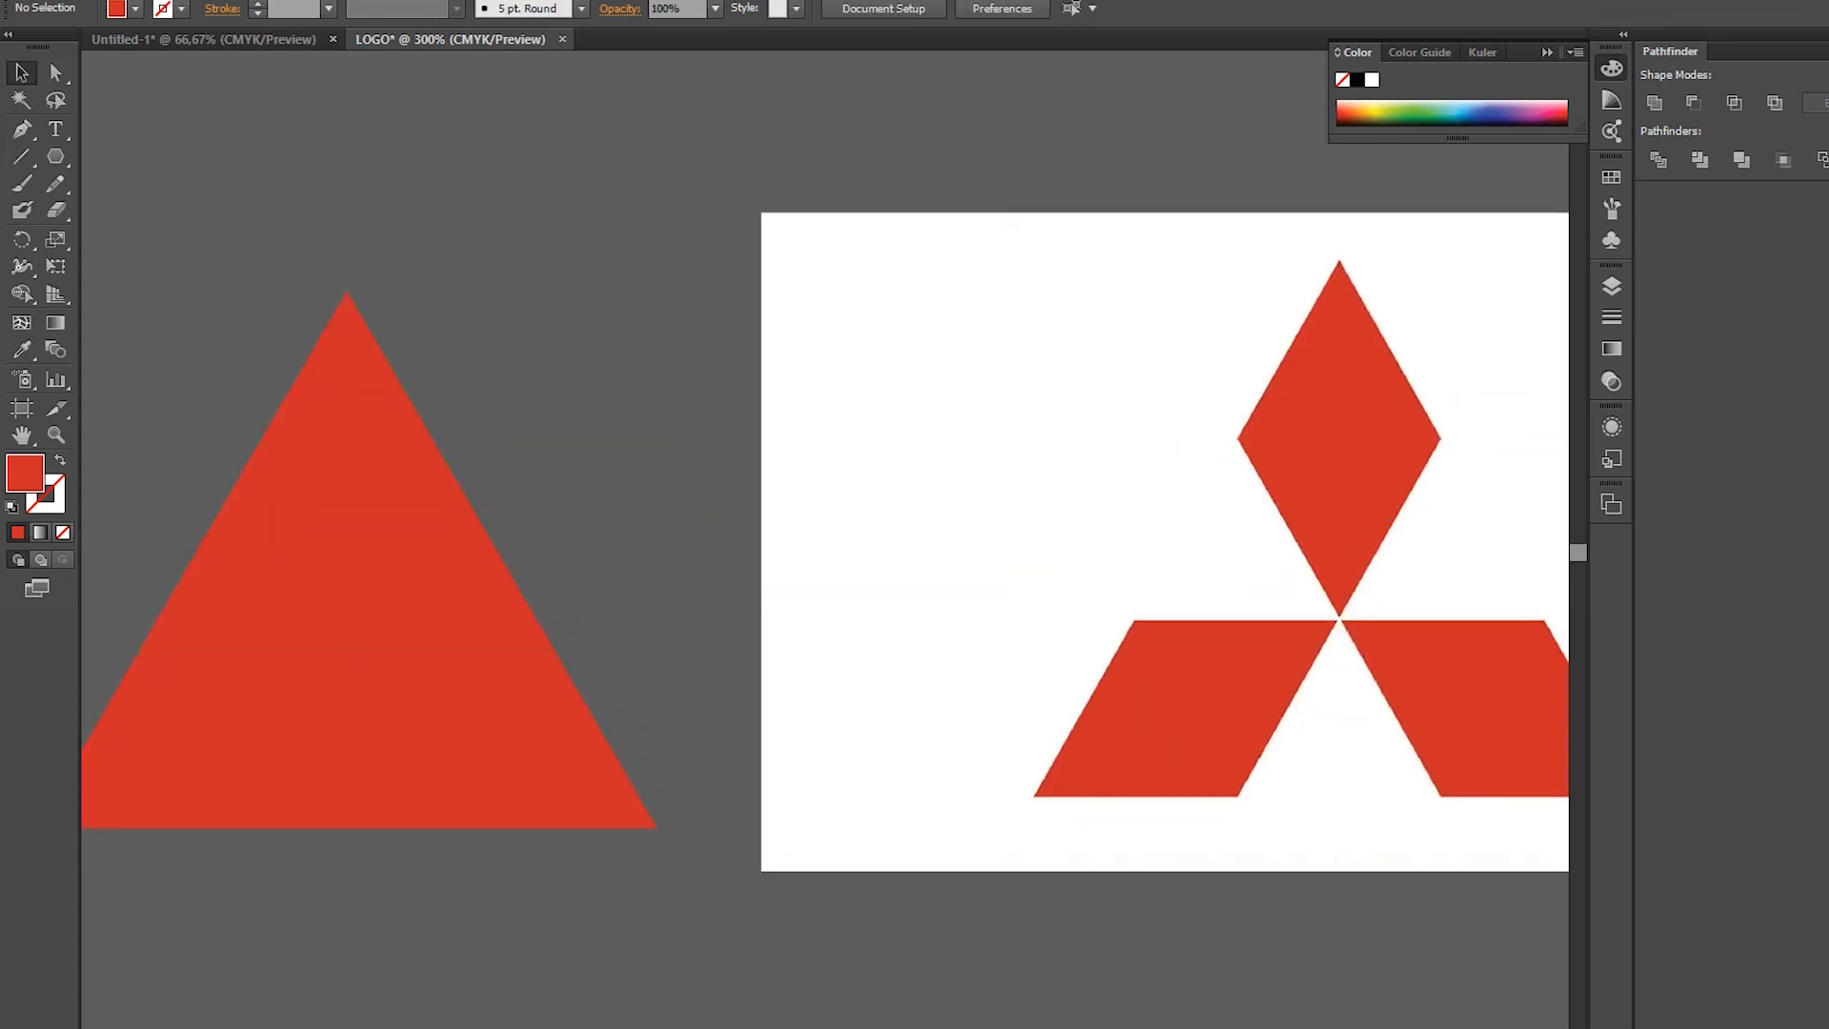
pyautogui.click(500, 611)
pyautogui.press('Delete')
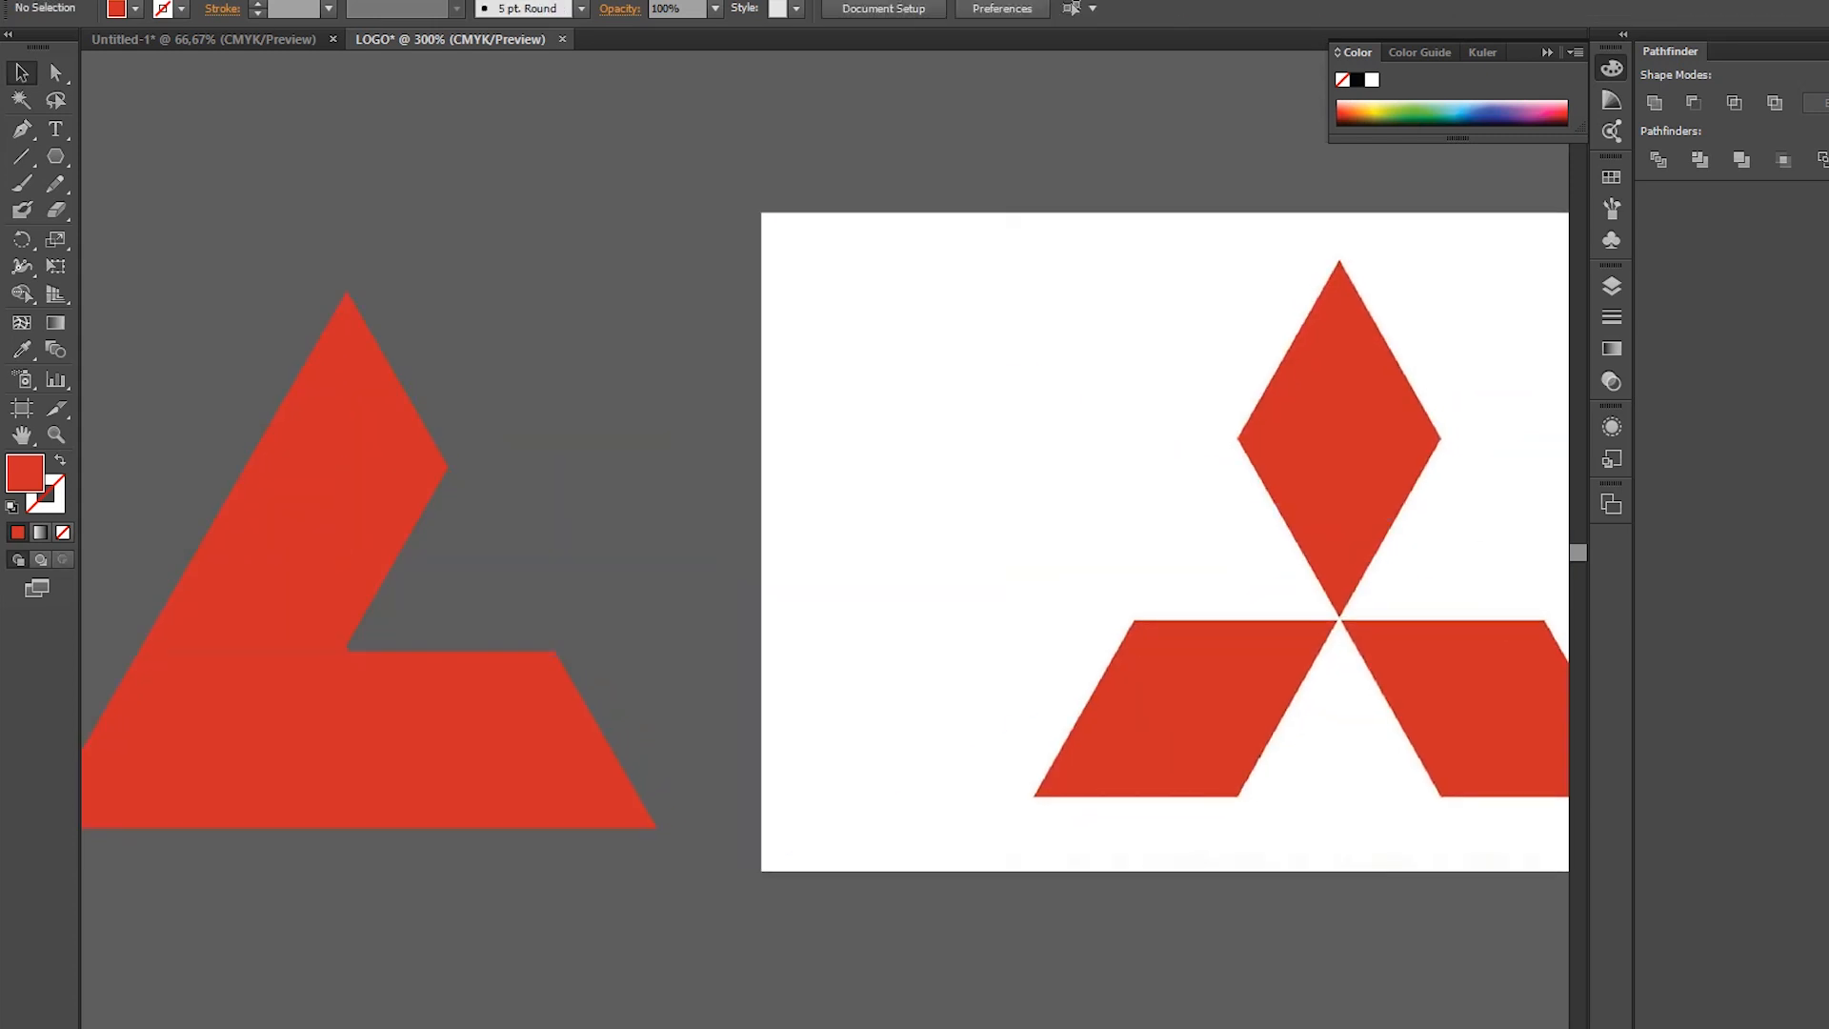
pyautogui.click(310, 629)
pyautogui.press('Delete')
pyautogui.click(360, 736)
pyautogui.press('Delete')
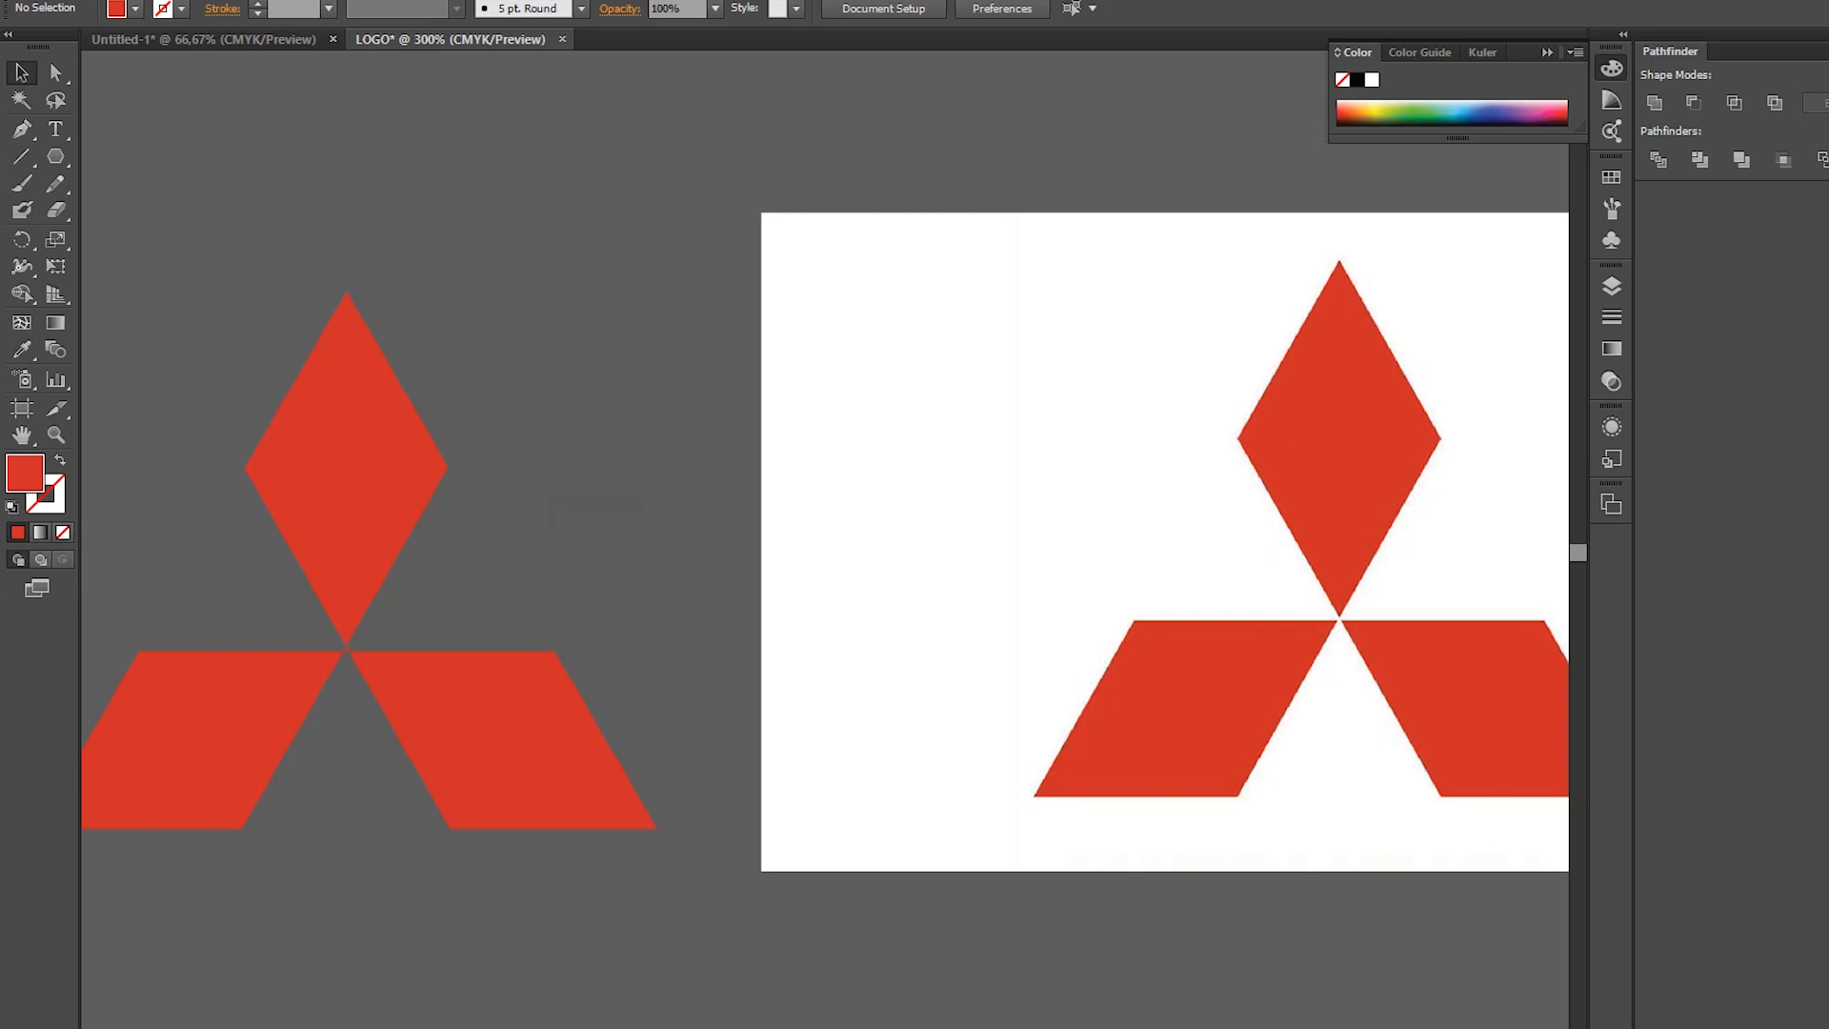
# - Group the three red shapes of the traced Mitsubishi logo
pyautogui.hotkey('ctrl', '-')
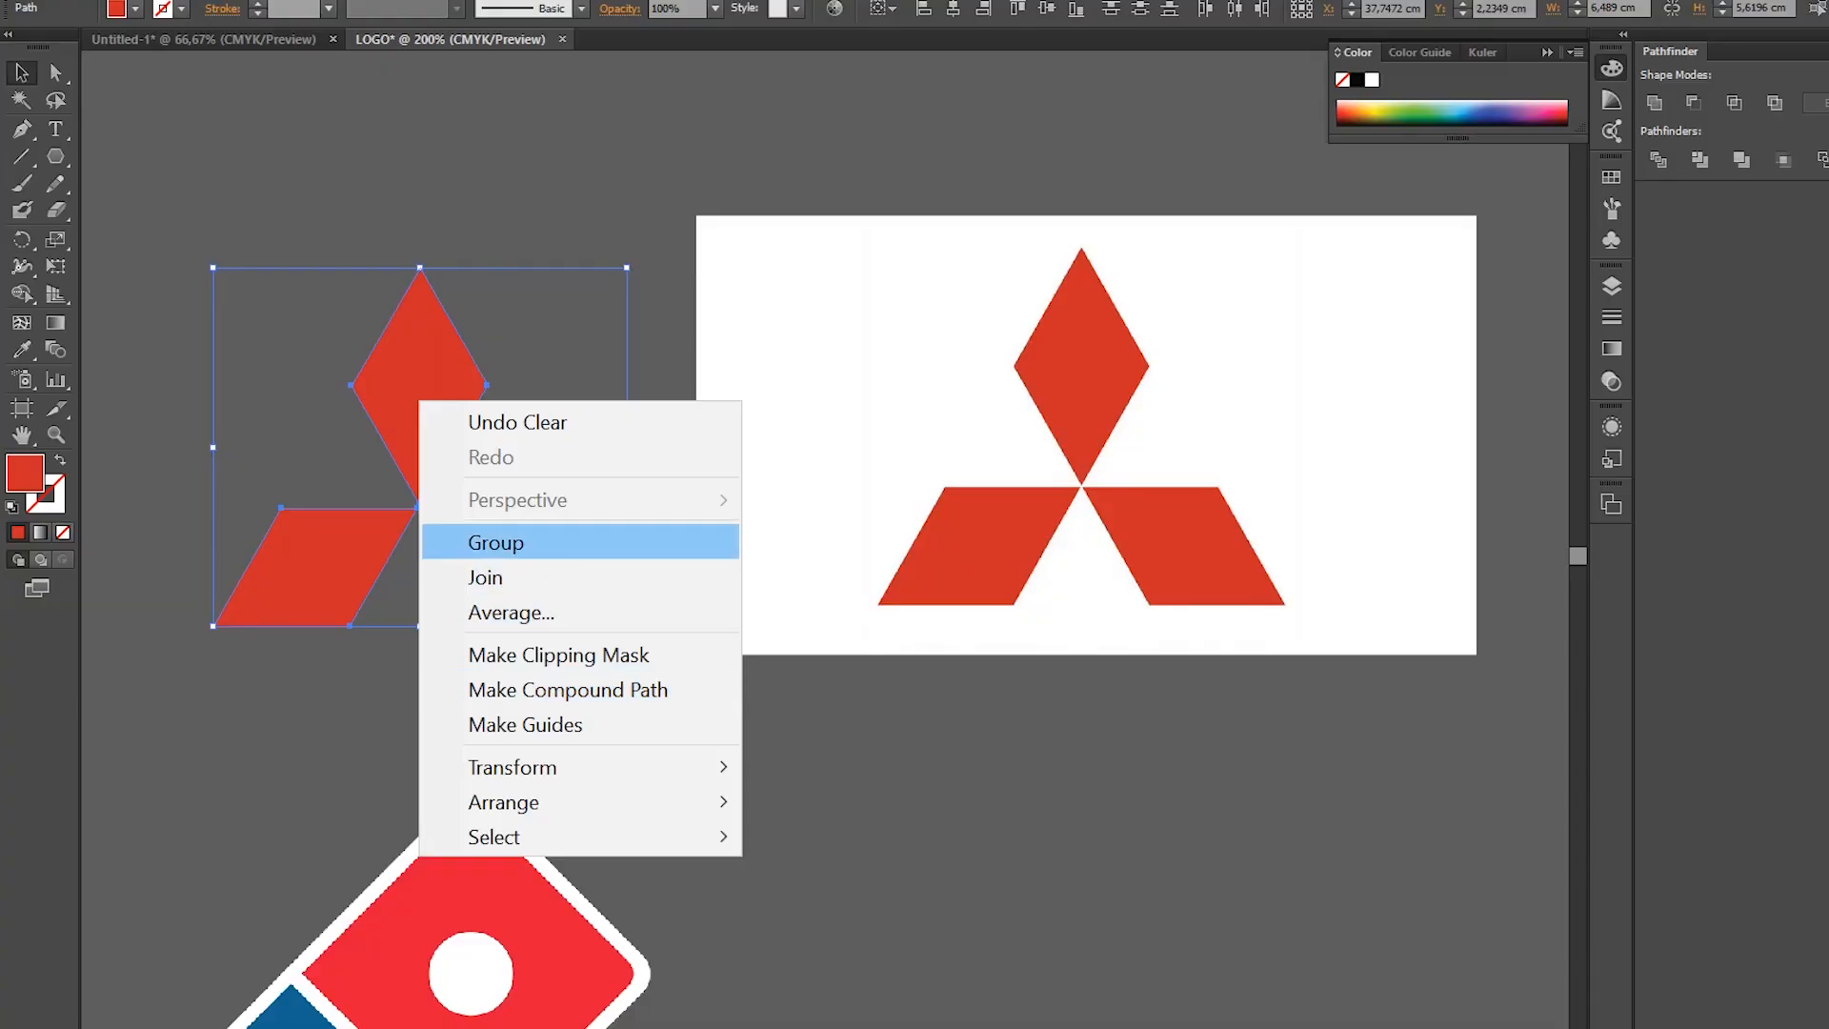
pyautogui.click(518, 545)
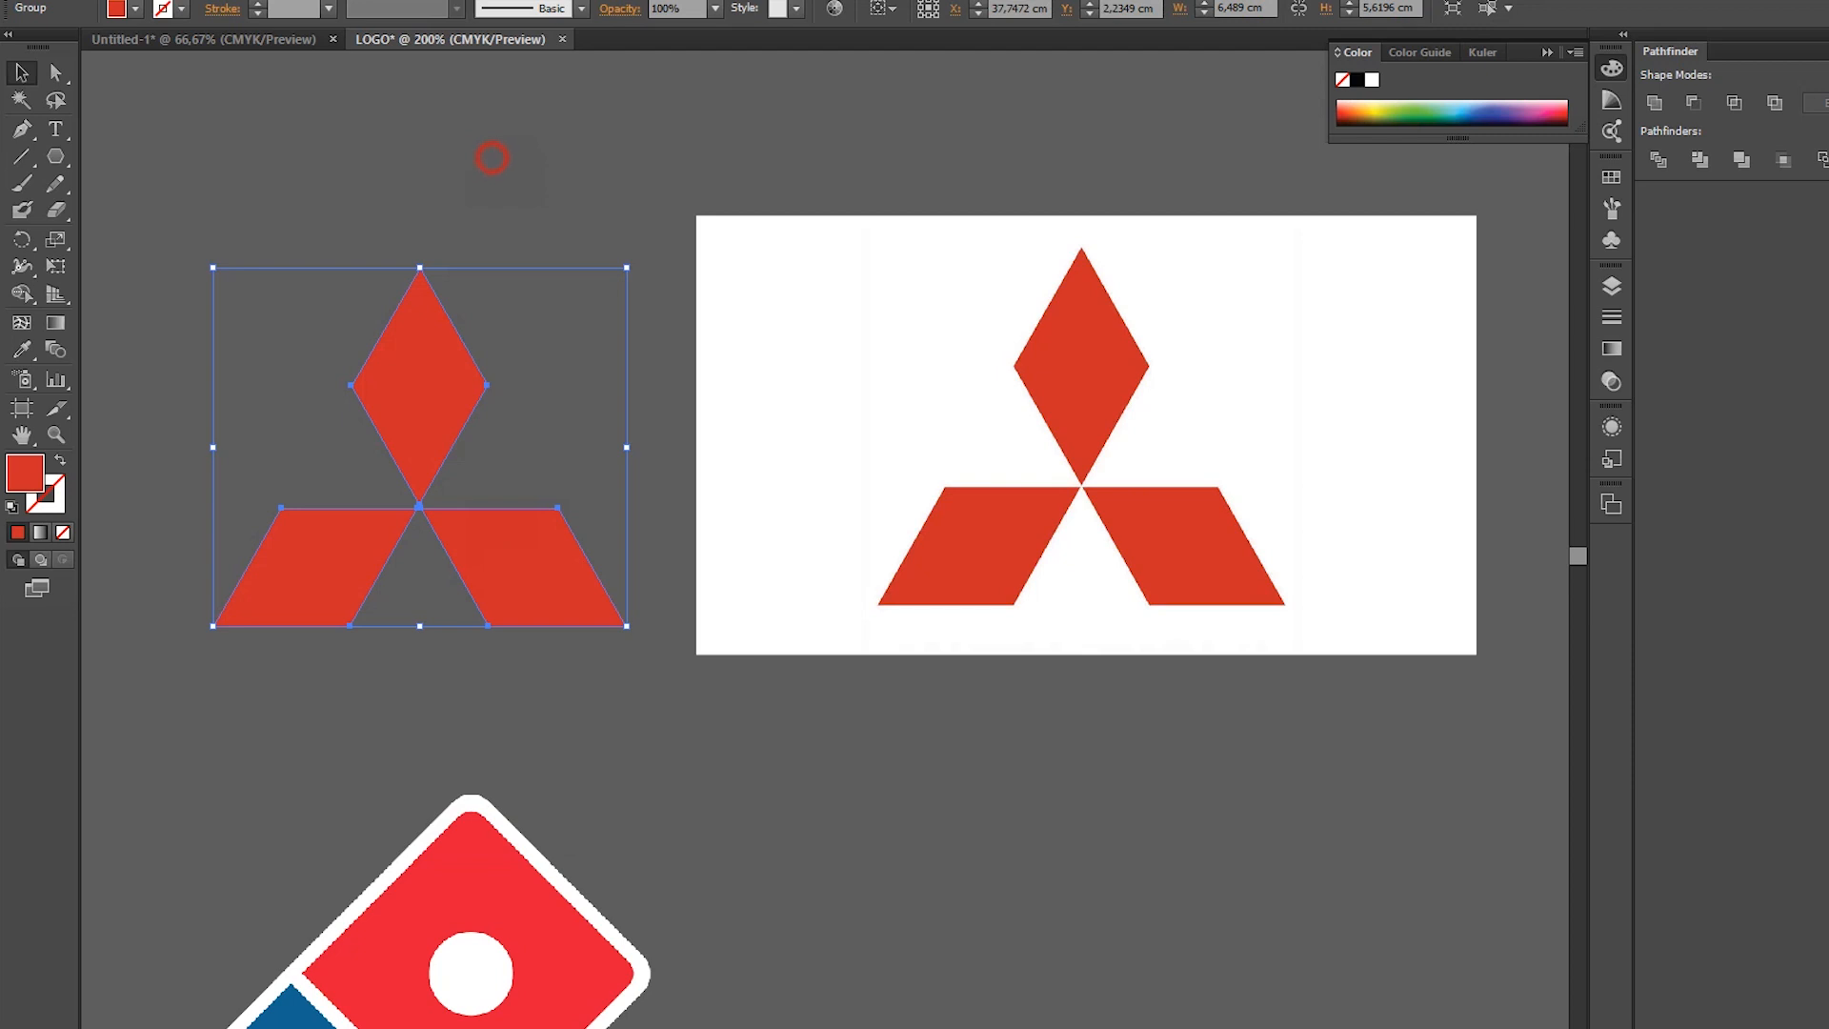
pyautogui.click(492, 157)
# - Draw a rounded rectangle about 9.31 by 4.15 cm to the right of the Domino's logo
pyautogui.moveTo(746, 1013); pyautogui.dragTo(746, 551)
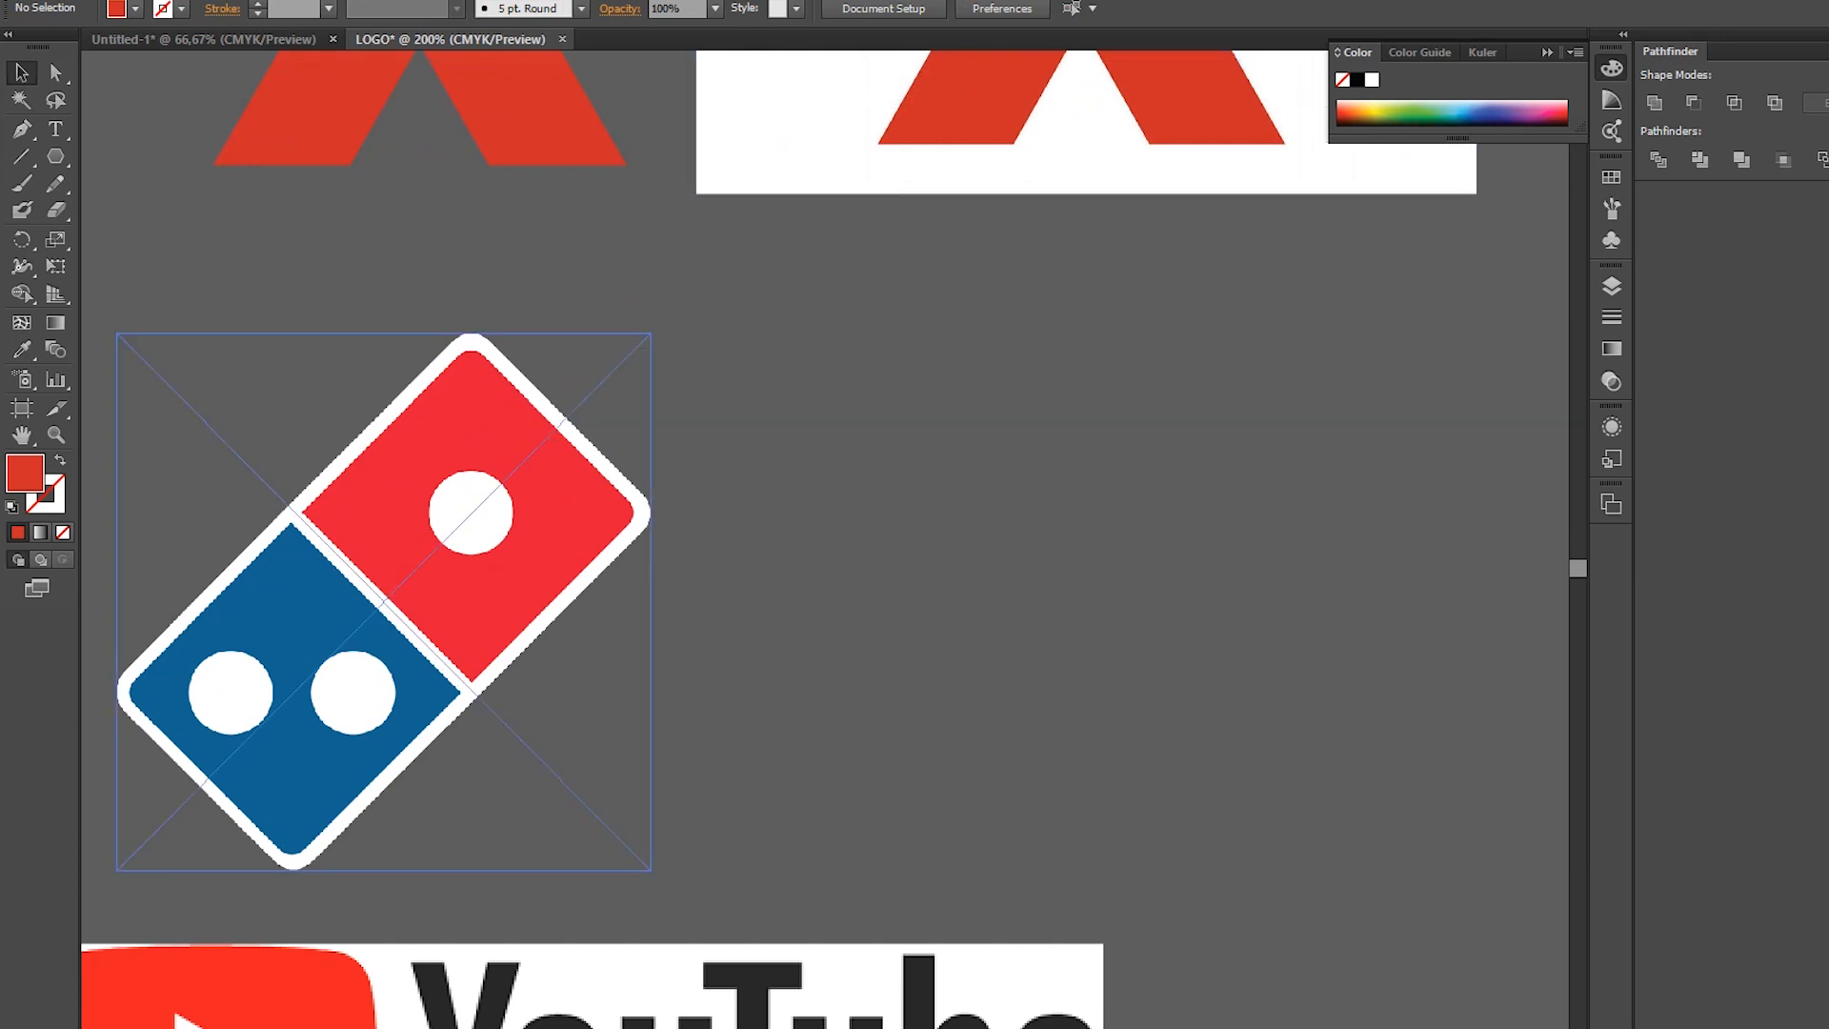
pyautogui.scroll(3, 572, 444)
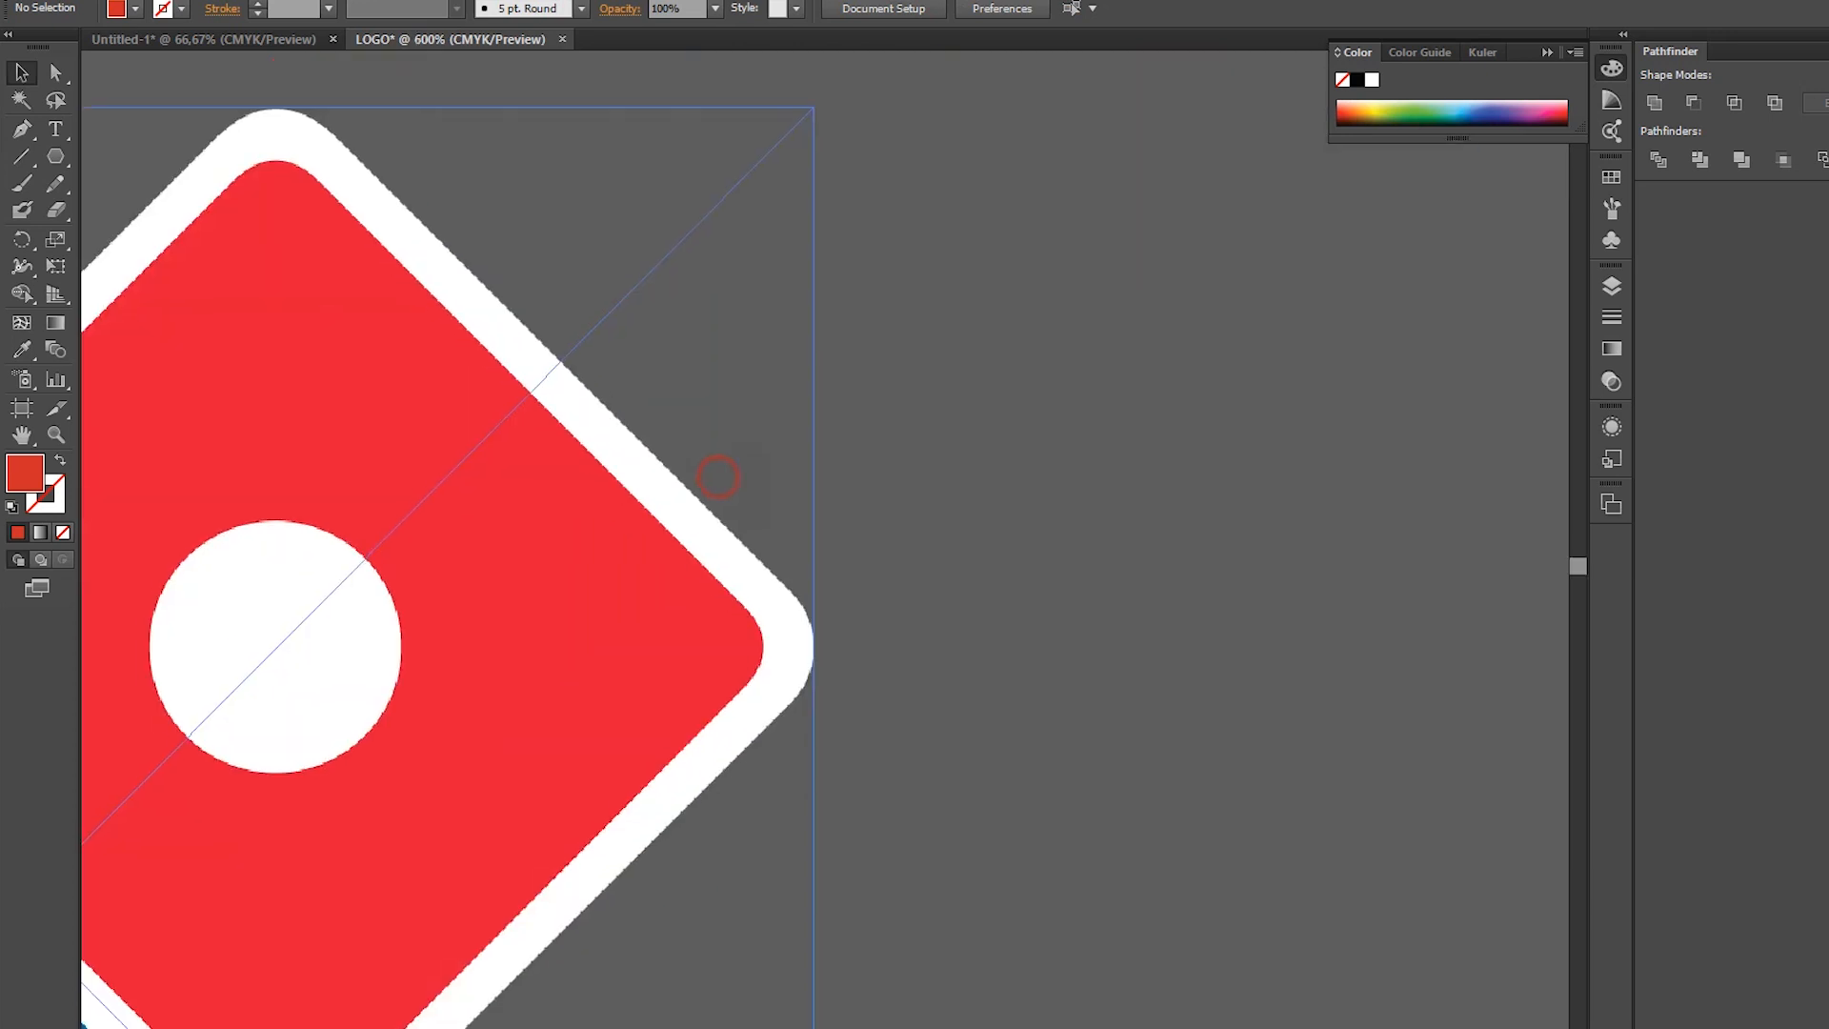
pyautogui.moveTo(722, 476); pyautogui.dragTo(627, 363)
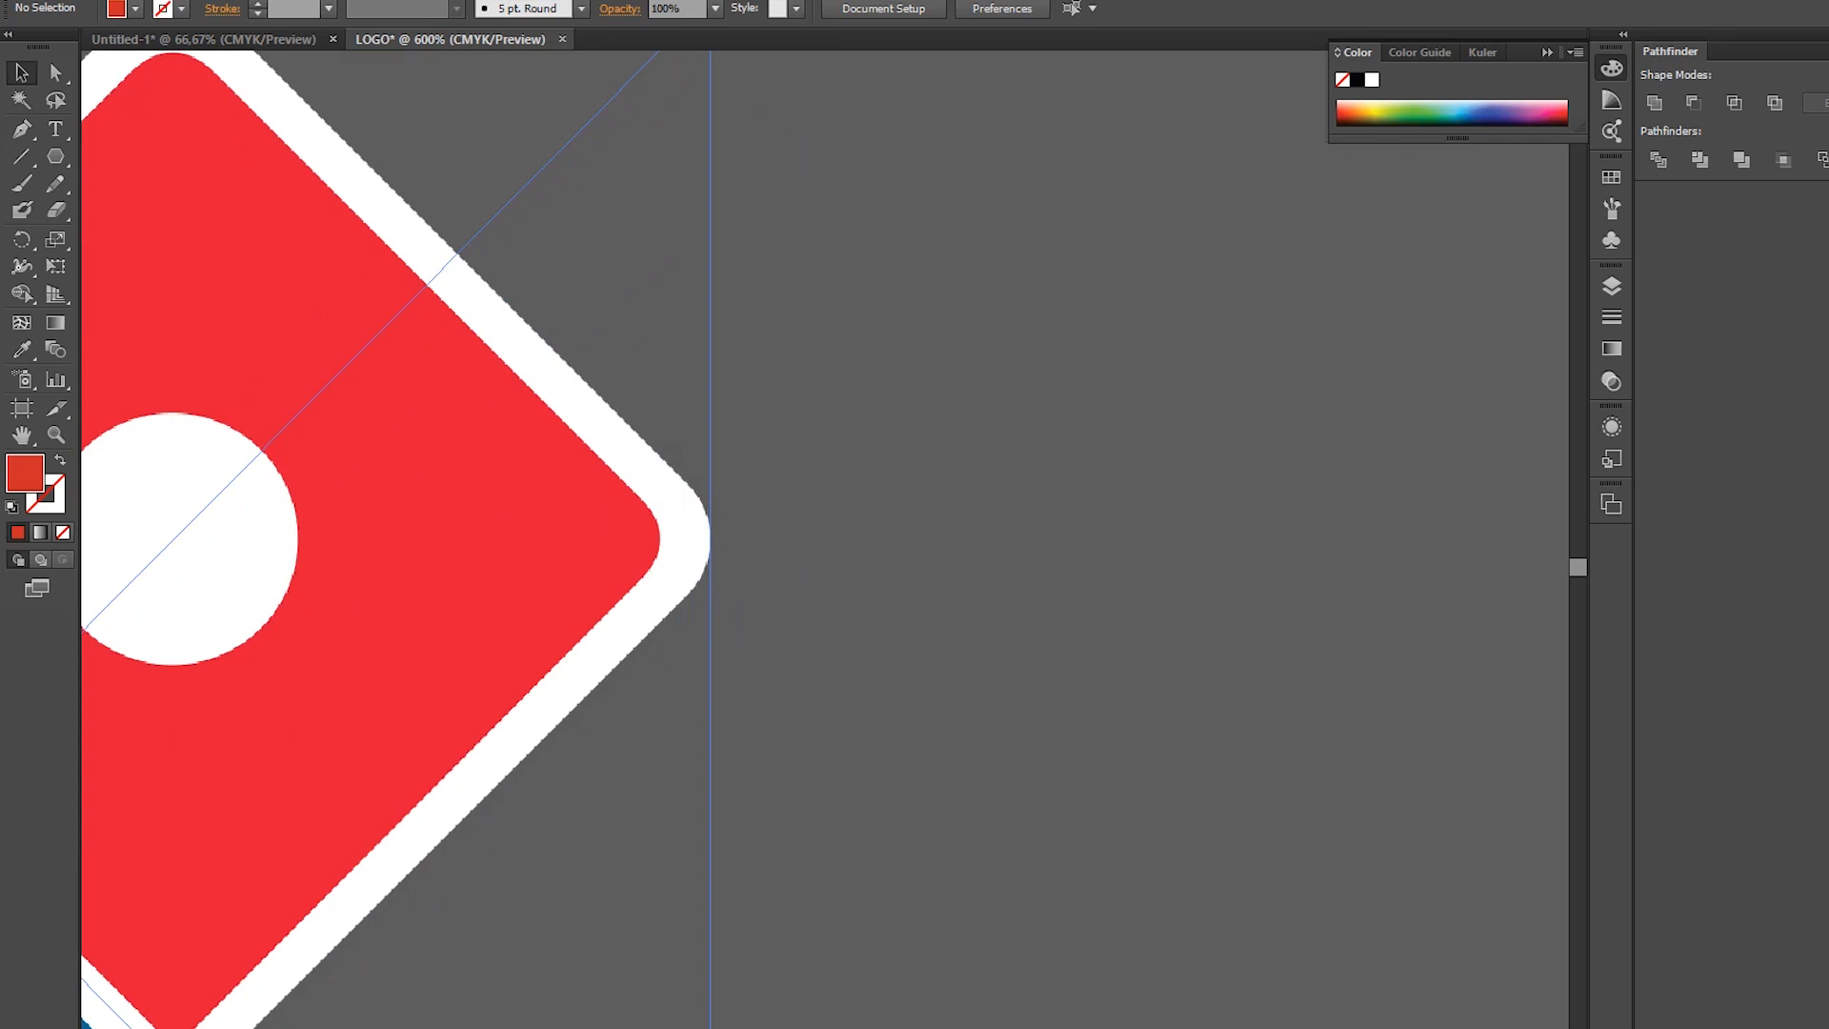
pyautogui.scroll(-3, 628, 510)
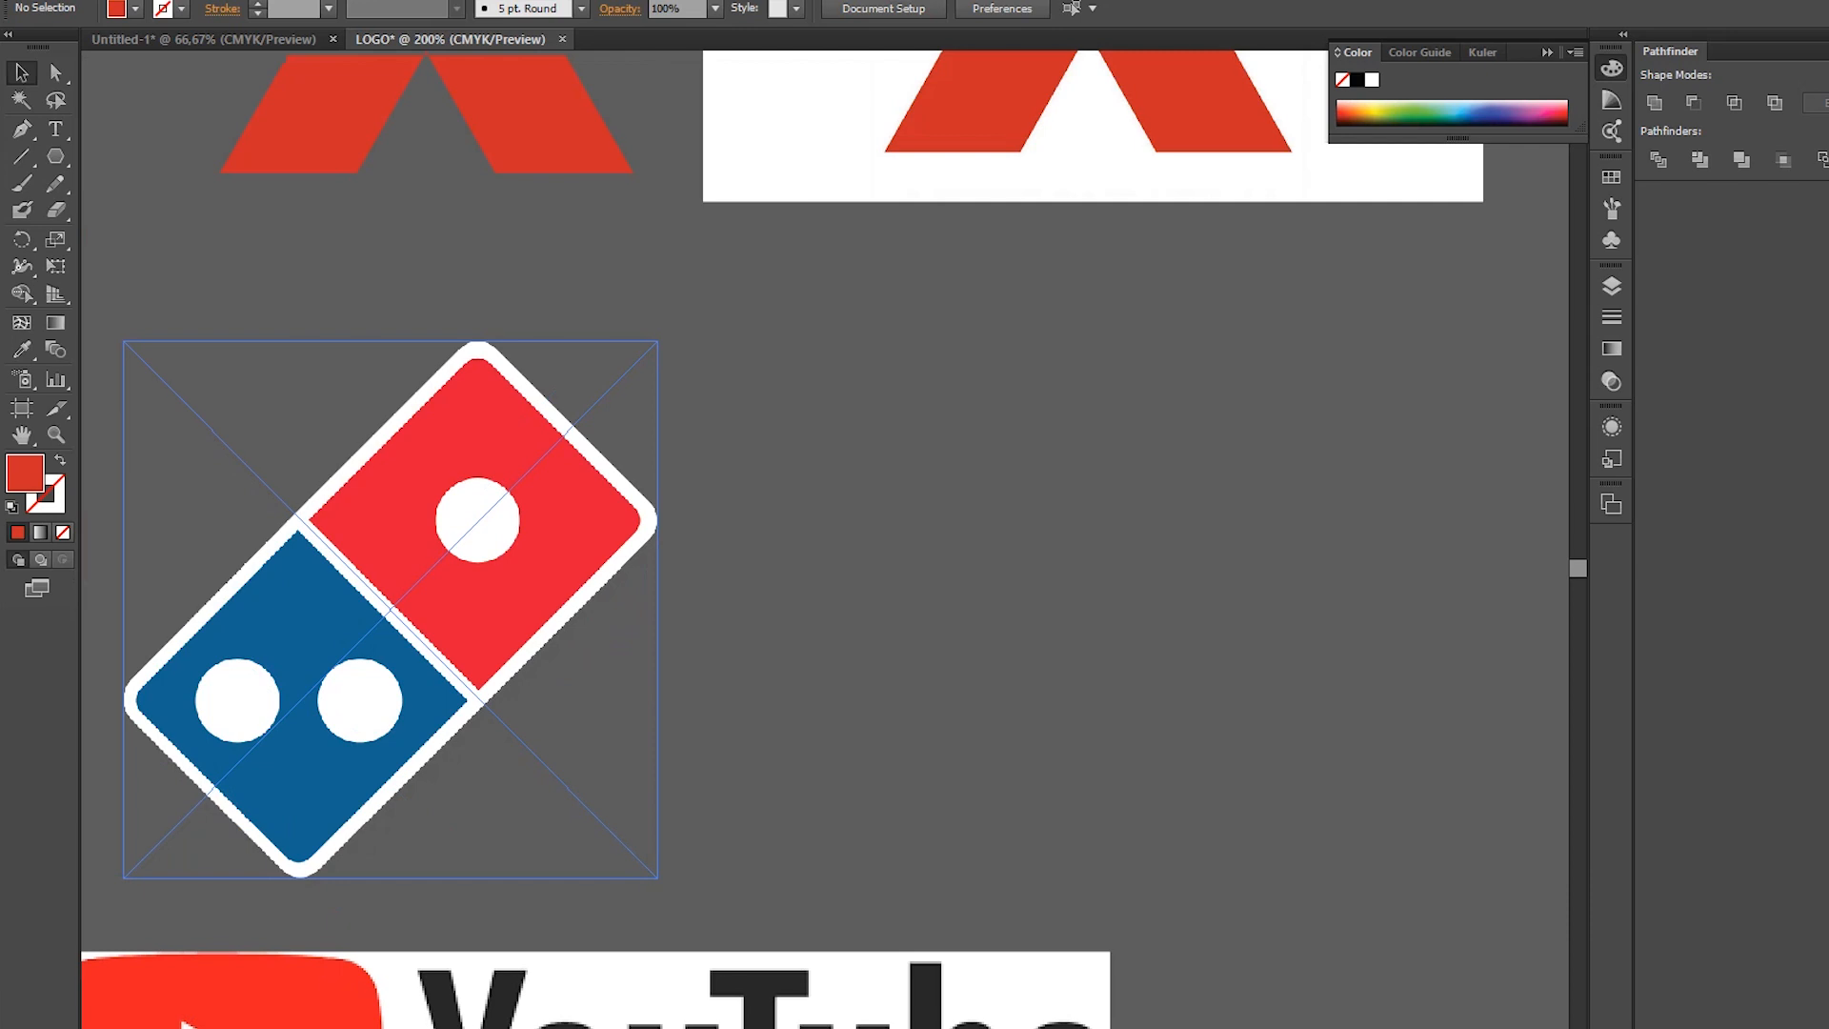
pyautogui.scroll(-1, 666, 514)
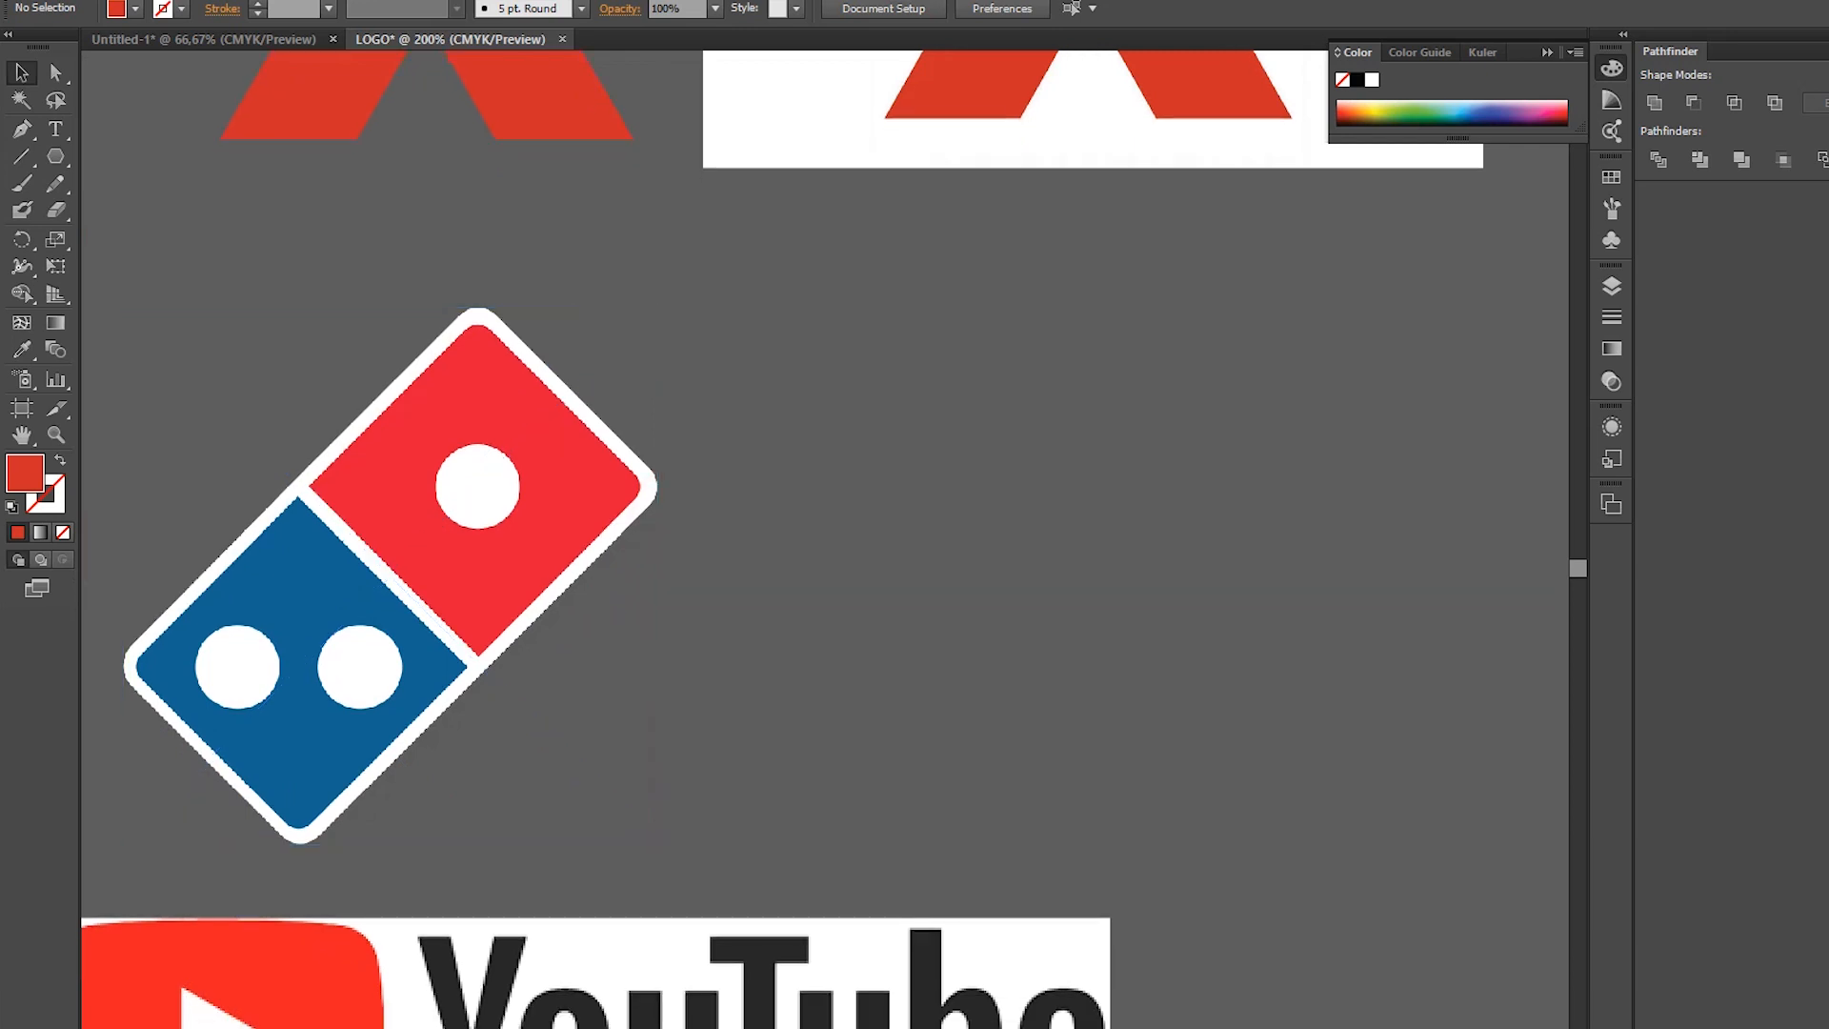
pyautogui.click(55, 156)
pyautogui.click(128, 181)
pyautogui.moveTo(718, 466); pyautogui.dragTo(1311, 730)
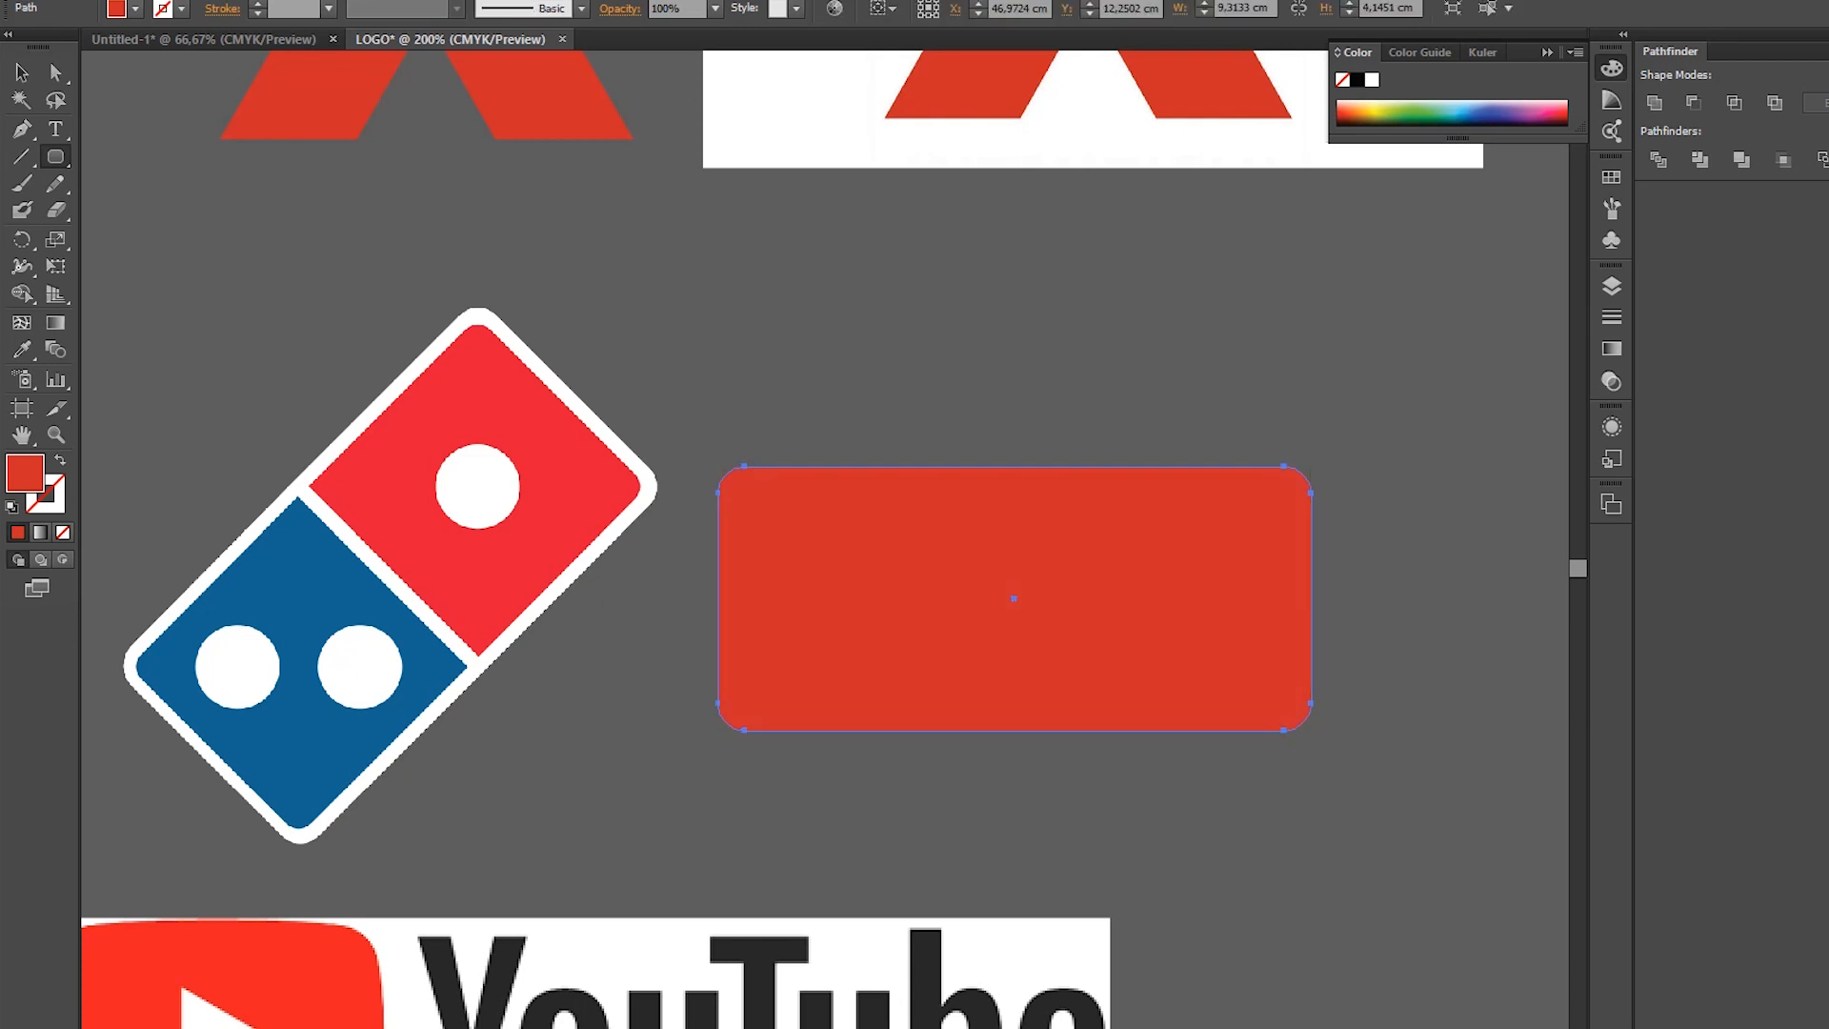
# - Convert the rounded rectangle to an unfilled red outline, rotate it to the Domino's logo's tilt and position it over the logo
pyautogui.click(21, 72)
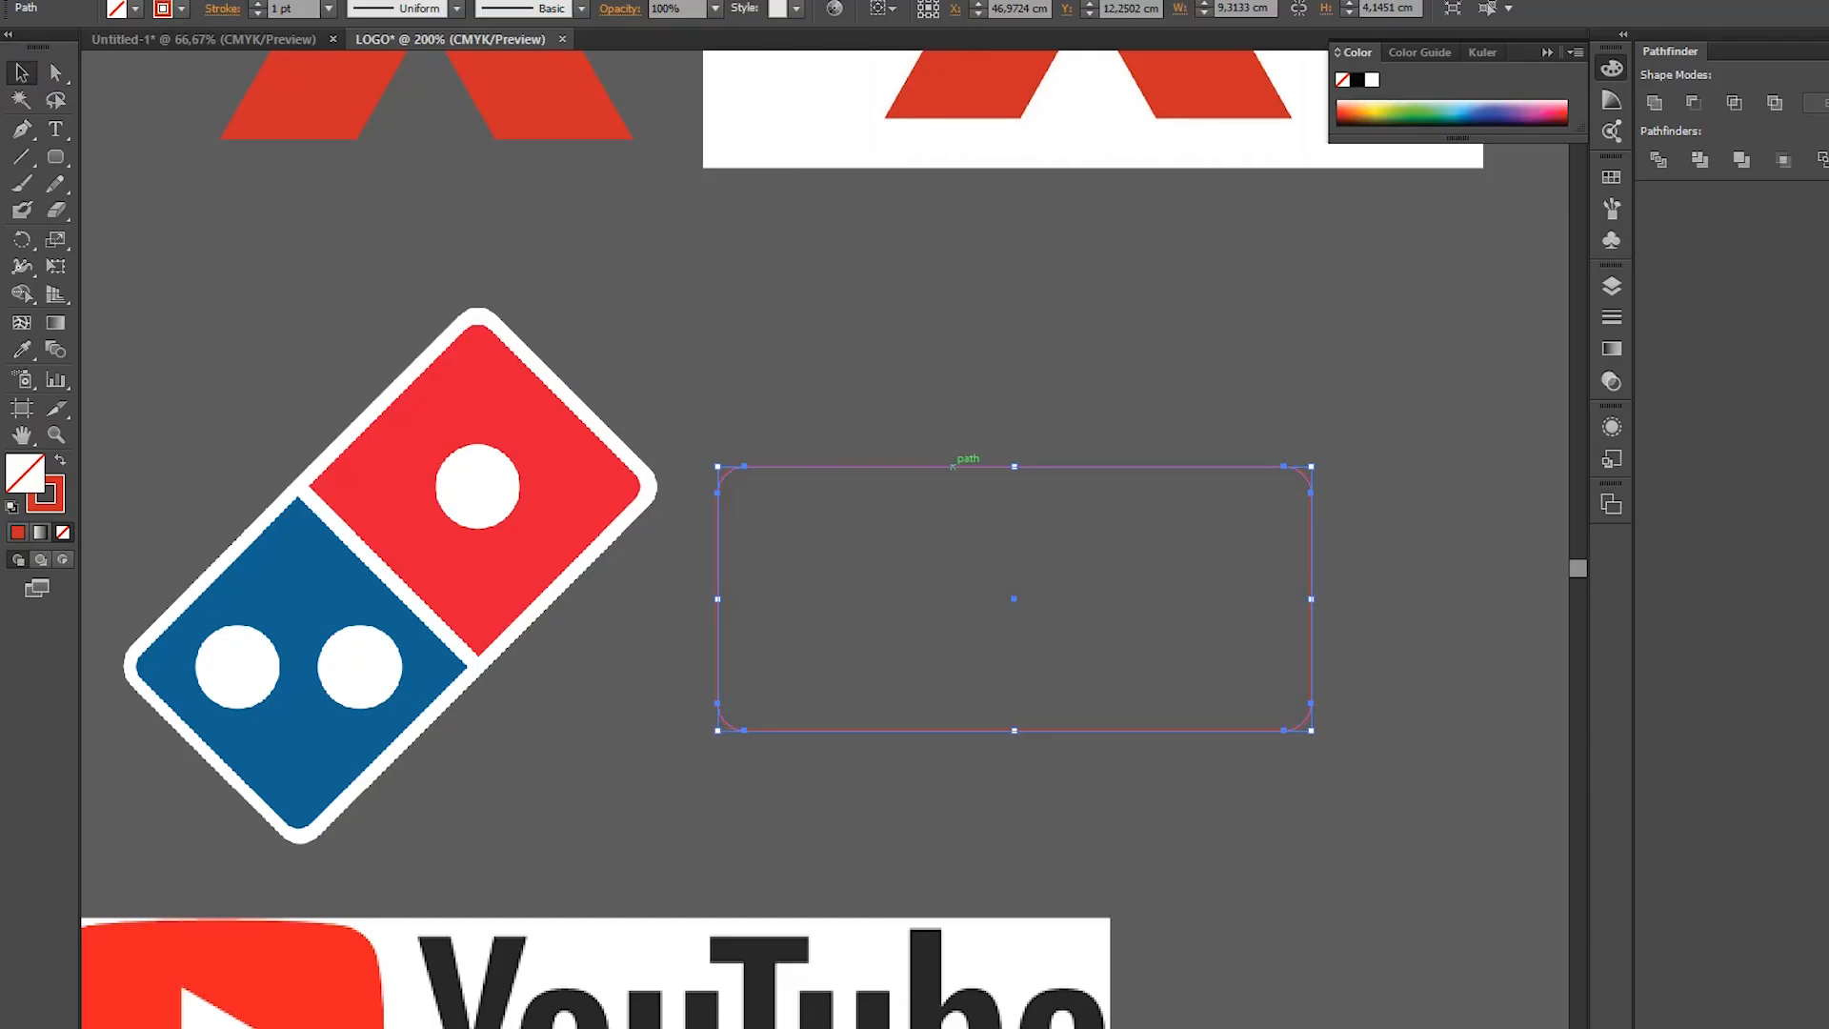
pyautogui.moveTo(952, 466); pyautogui.dragTo(352, 640)
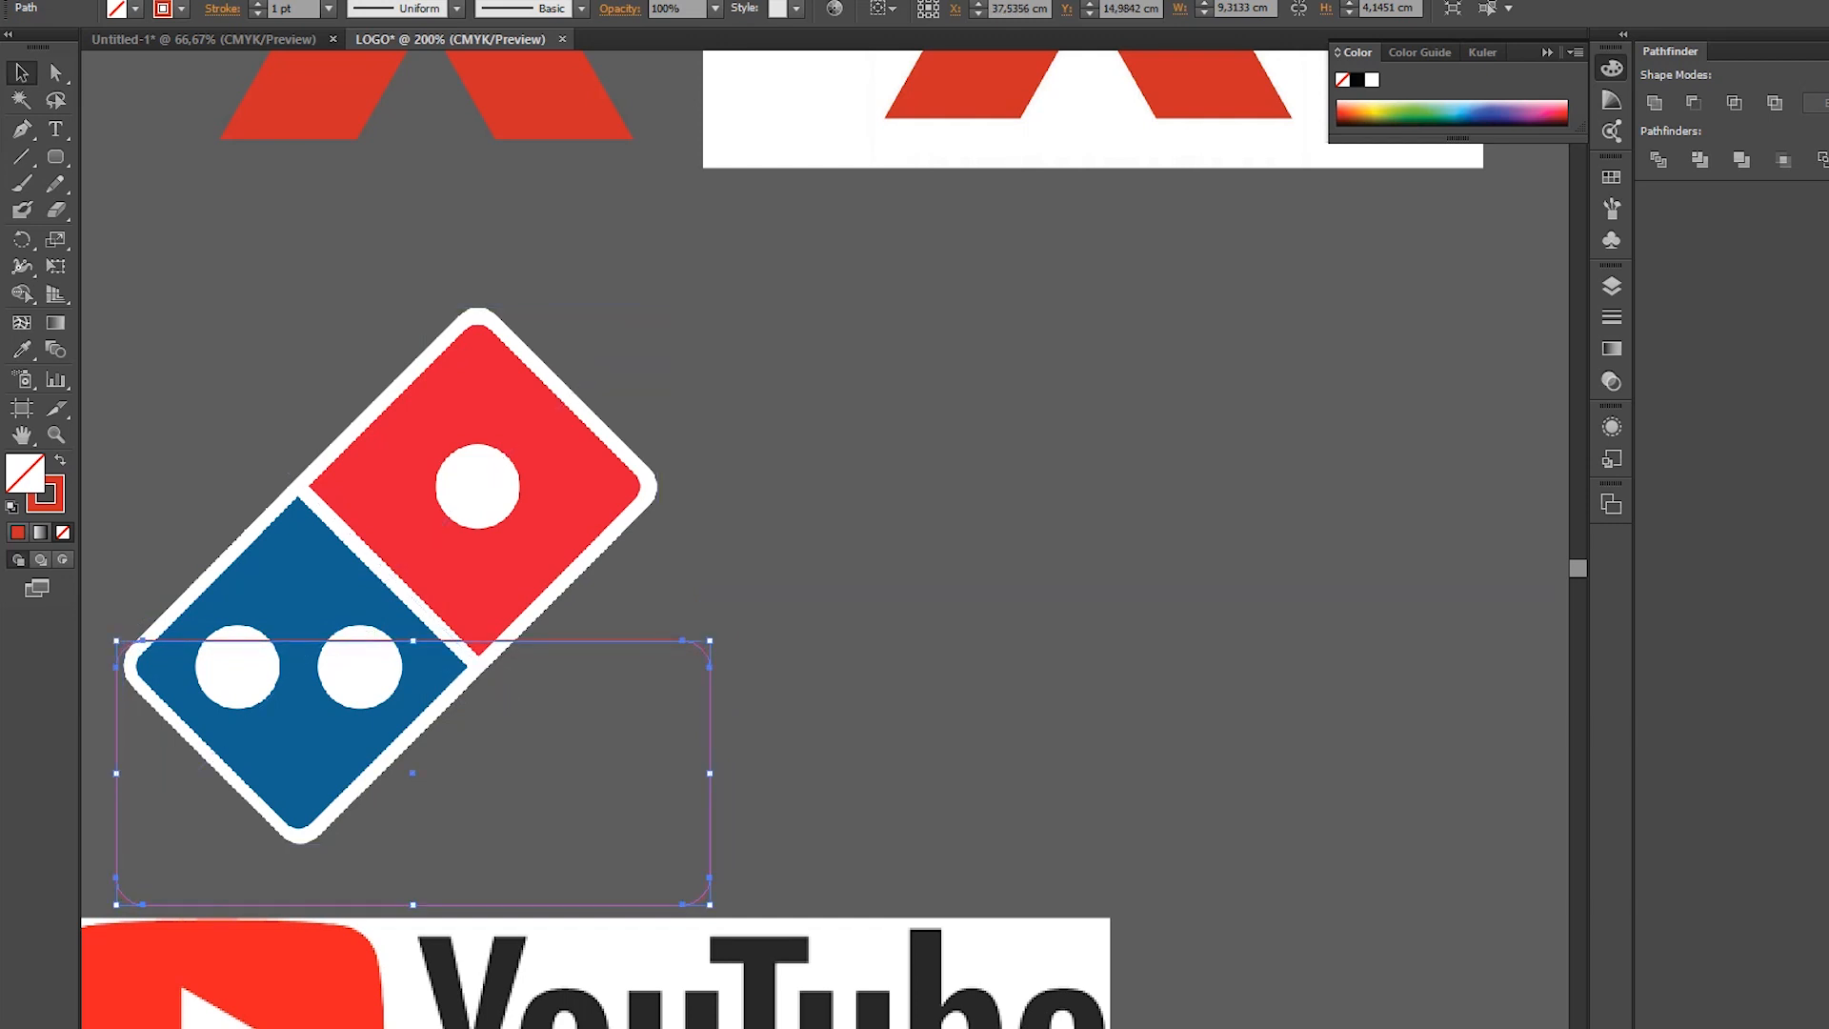
pyautogui.moveTo(720, 633); pyautogui.dragTo(610, 395)
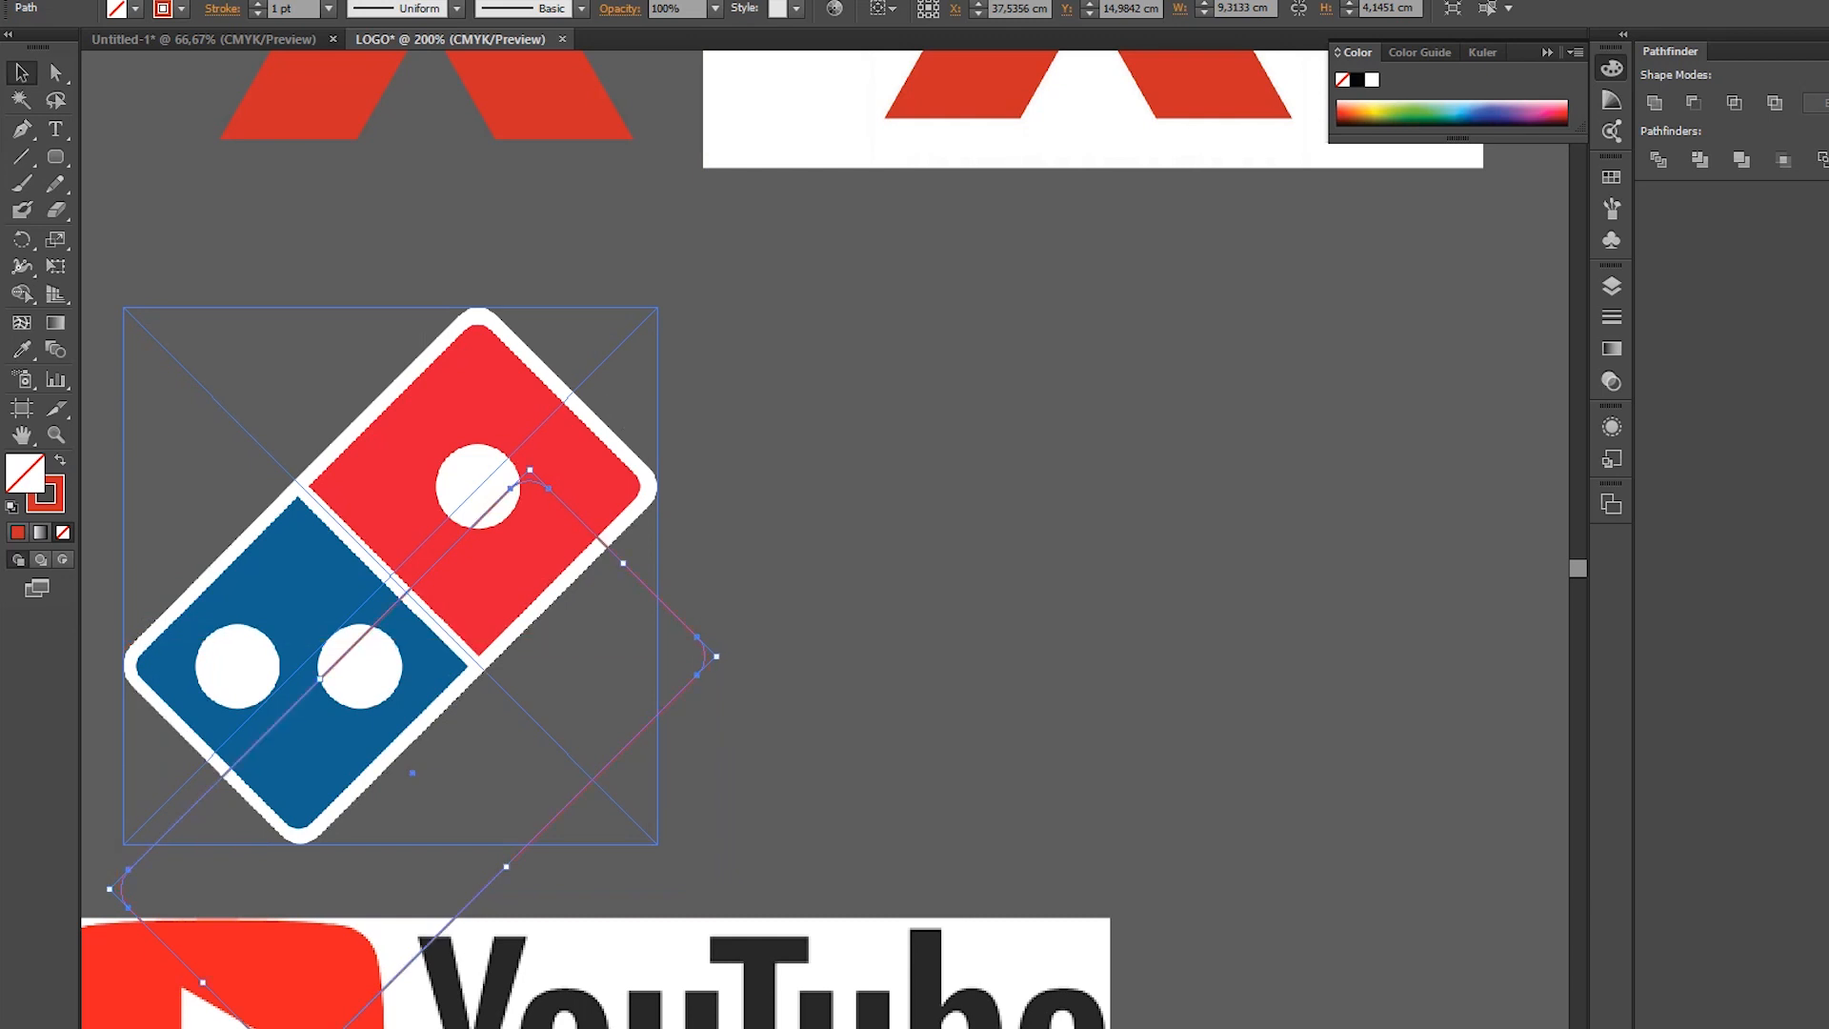
pyautogui.moveTo(419, 581); pyautogui.dragTo(406, 396)
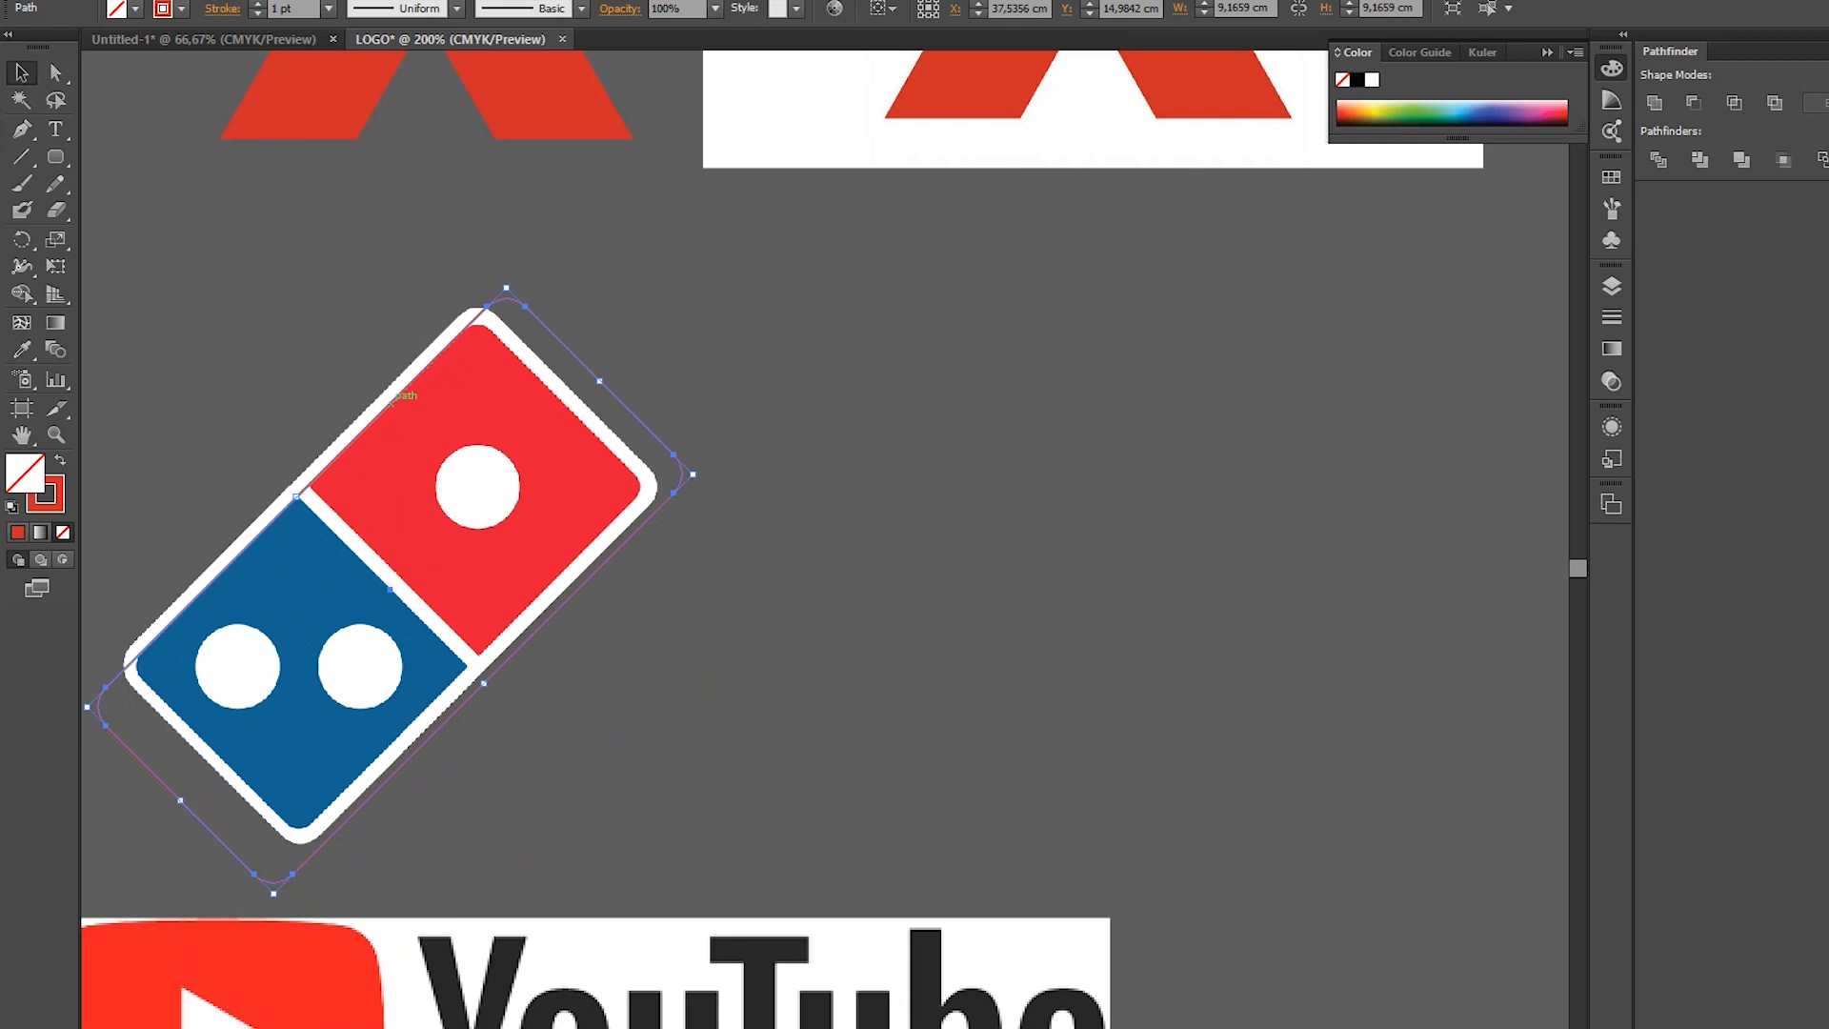
pyautogui.hotkey('ctrl', '+')
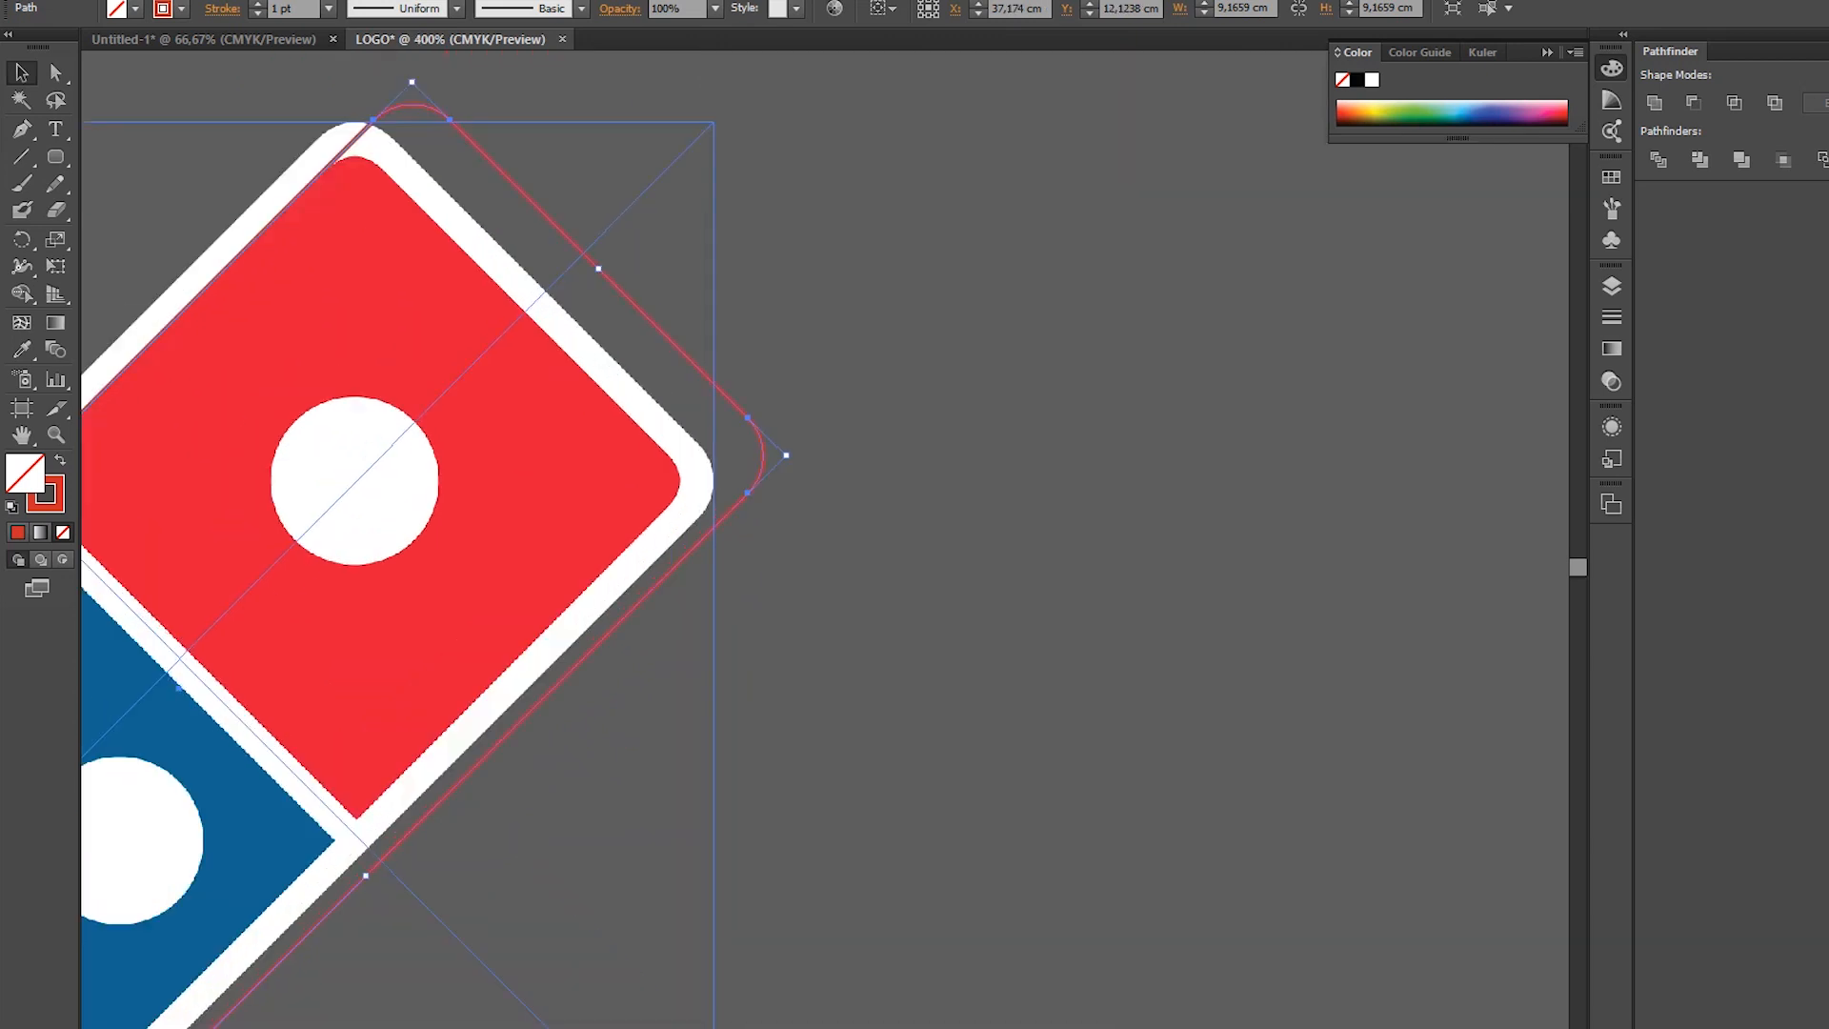
pyautogui.moveTo(409, 400); pyautogui.dragTo(1003, 400)
pyautogui.press('Left')
pyautogui.press('Left')
pyautogui.press('Left')
pyautogui.press('Left')
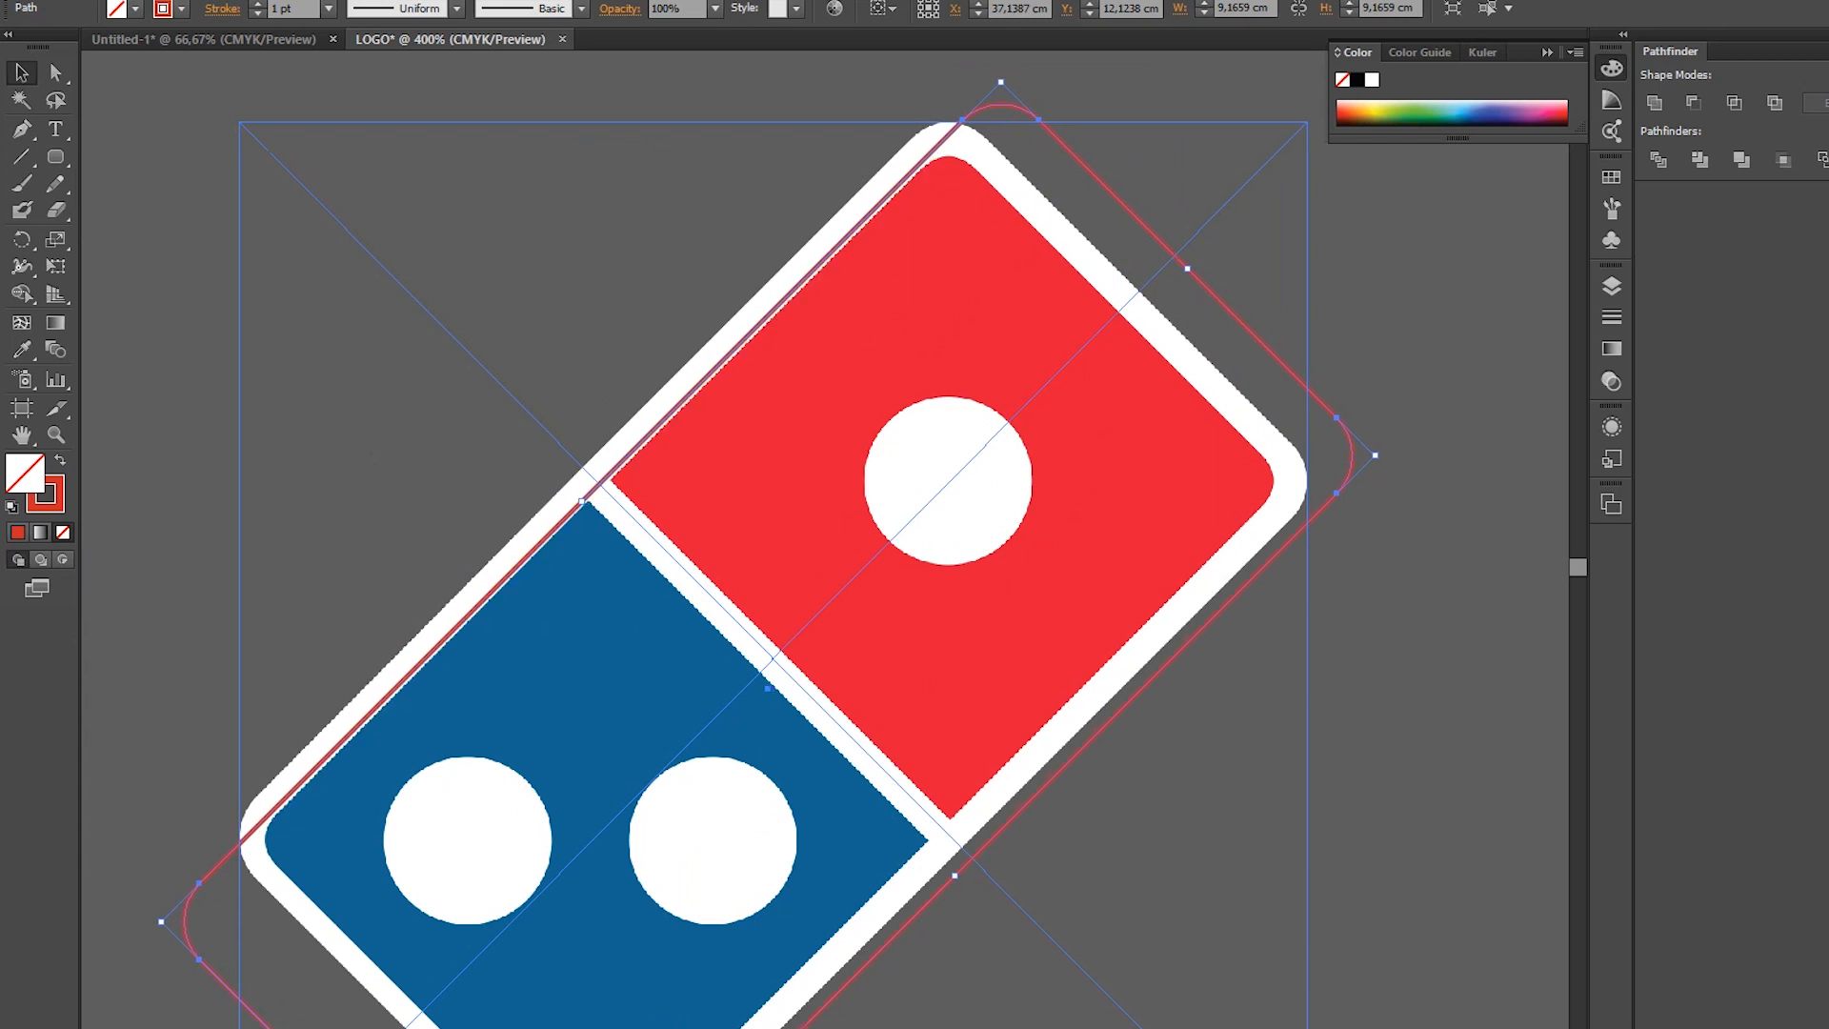
# - Resize the rotated outline along its edges to follow the logo's white border, about 8.1 by 8.1 cm overall
pyautogui.press('a')
pyautogui.press('v')
pyautogui.moveTo(1177, 263); pyautogui.dragTo(1134, 297)
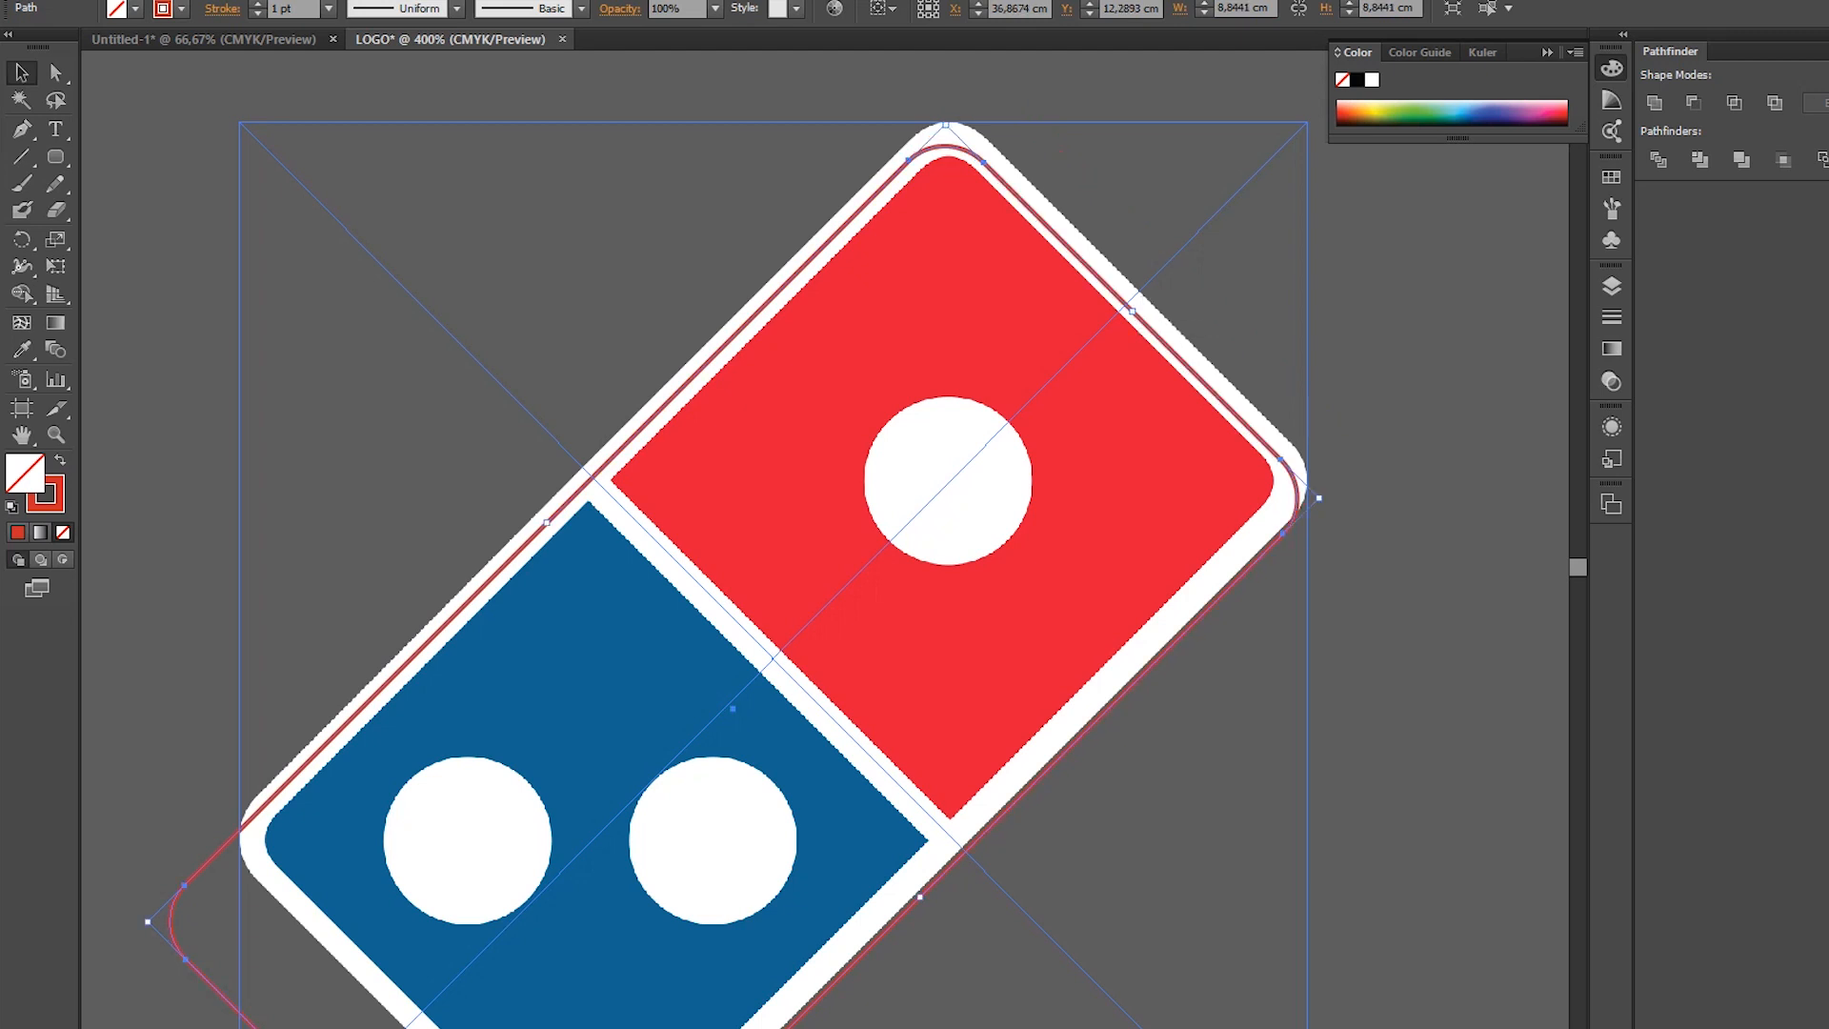
pyautogui.moveTo(919, 895); pyautogui.dragTo(963, 890)
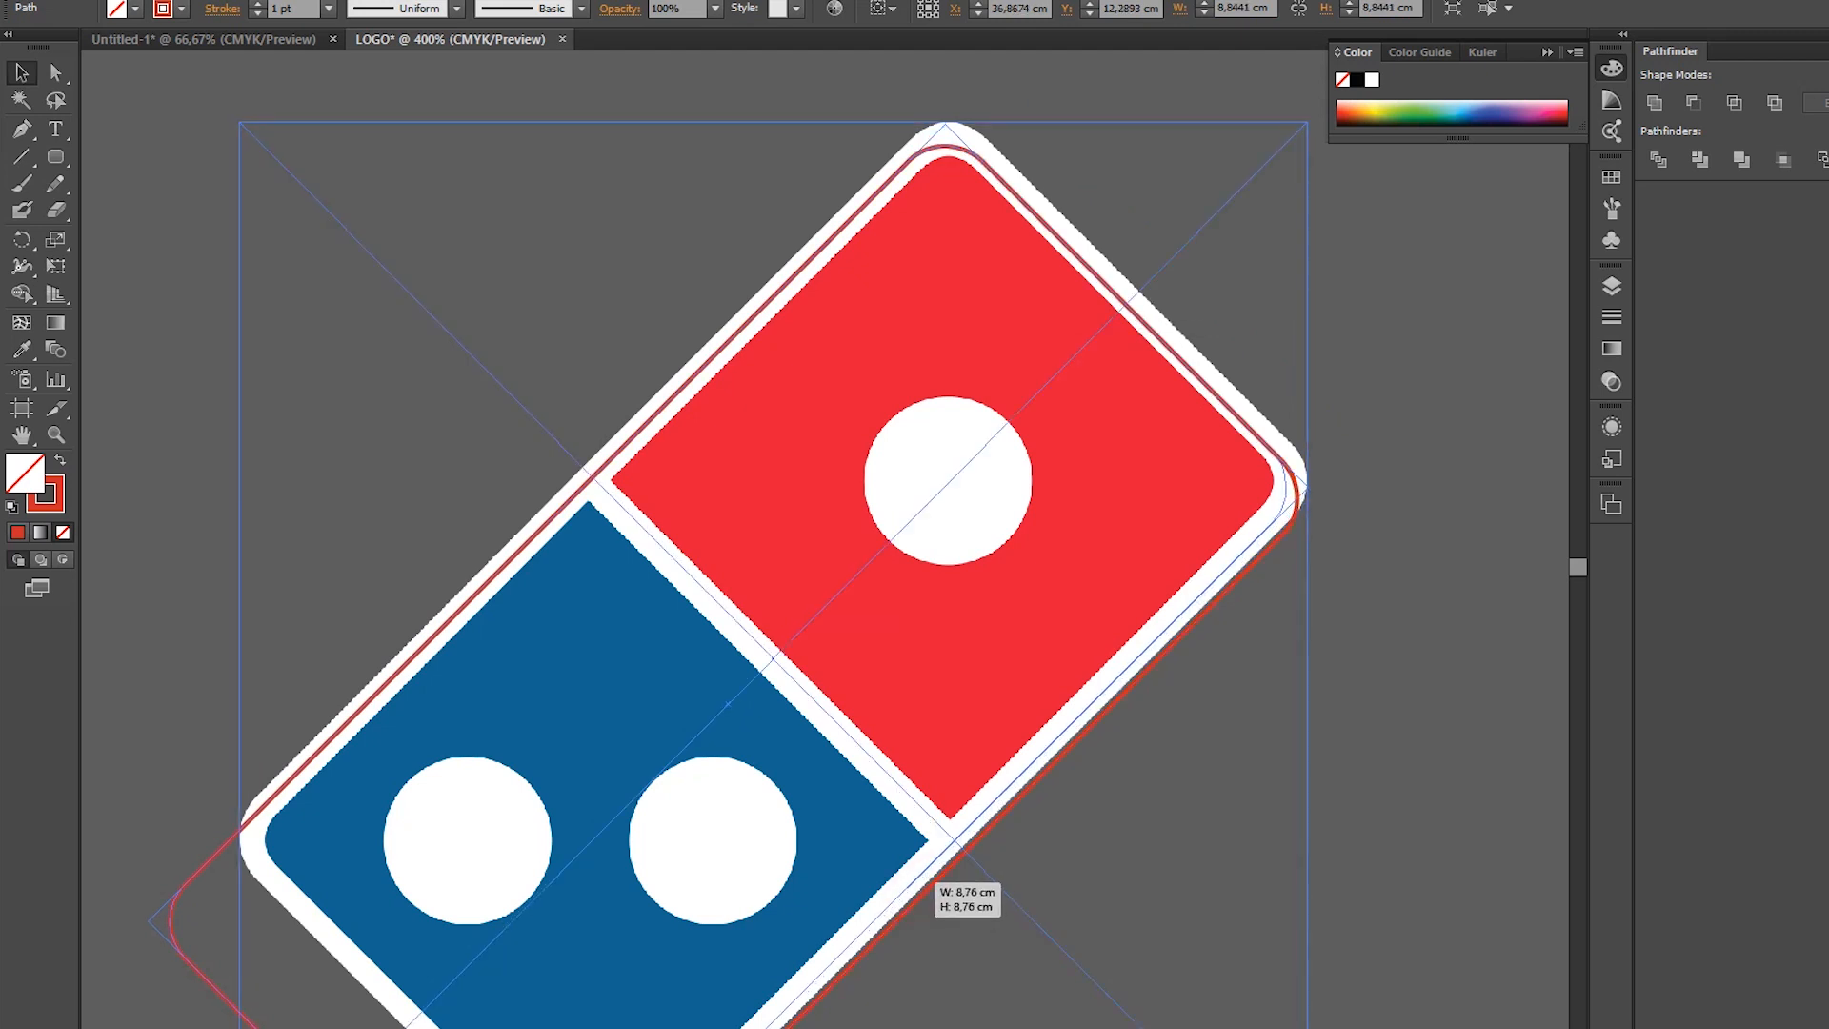
pyautogui.click(746, 745)
pyautogui.scroll(-5, 745, 745)
pyautogui.hscroll(-5, 746, 745)
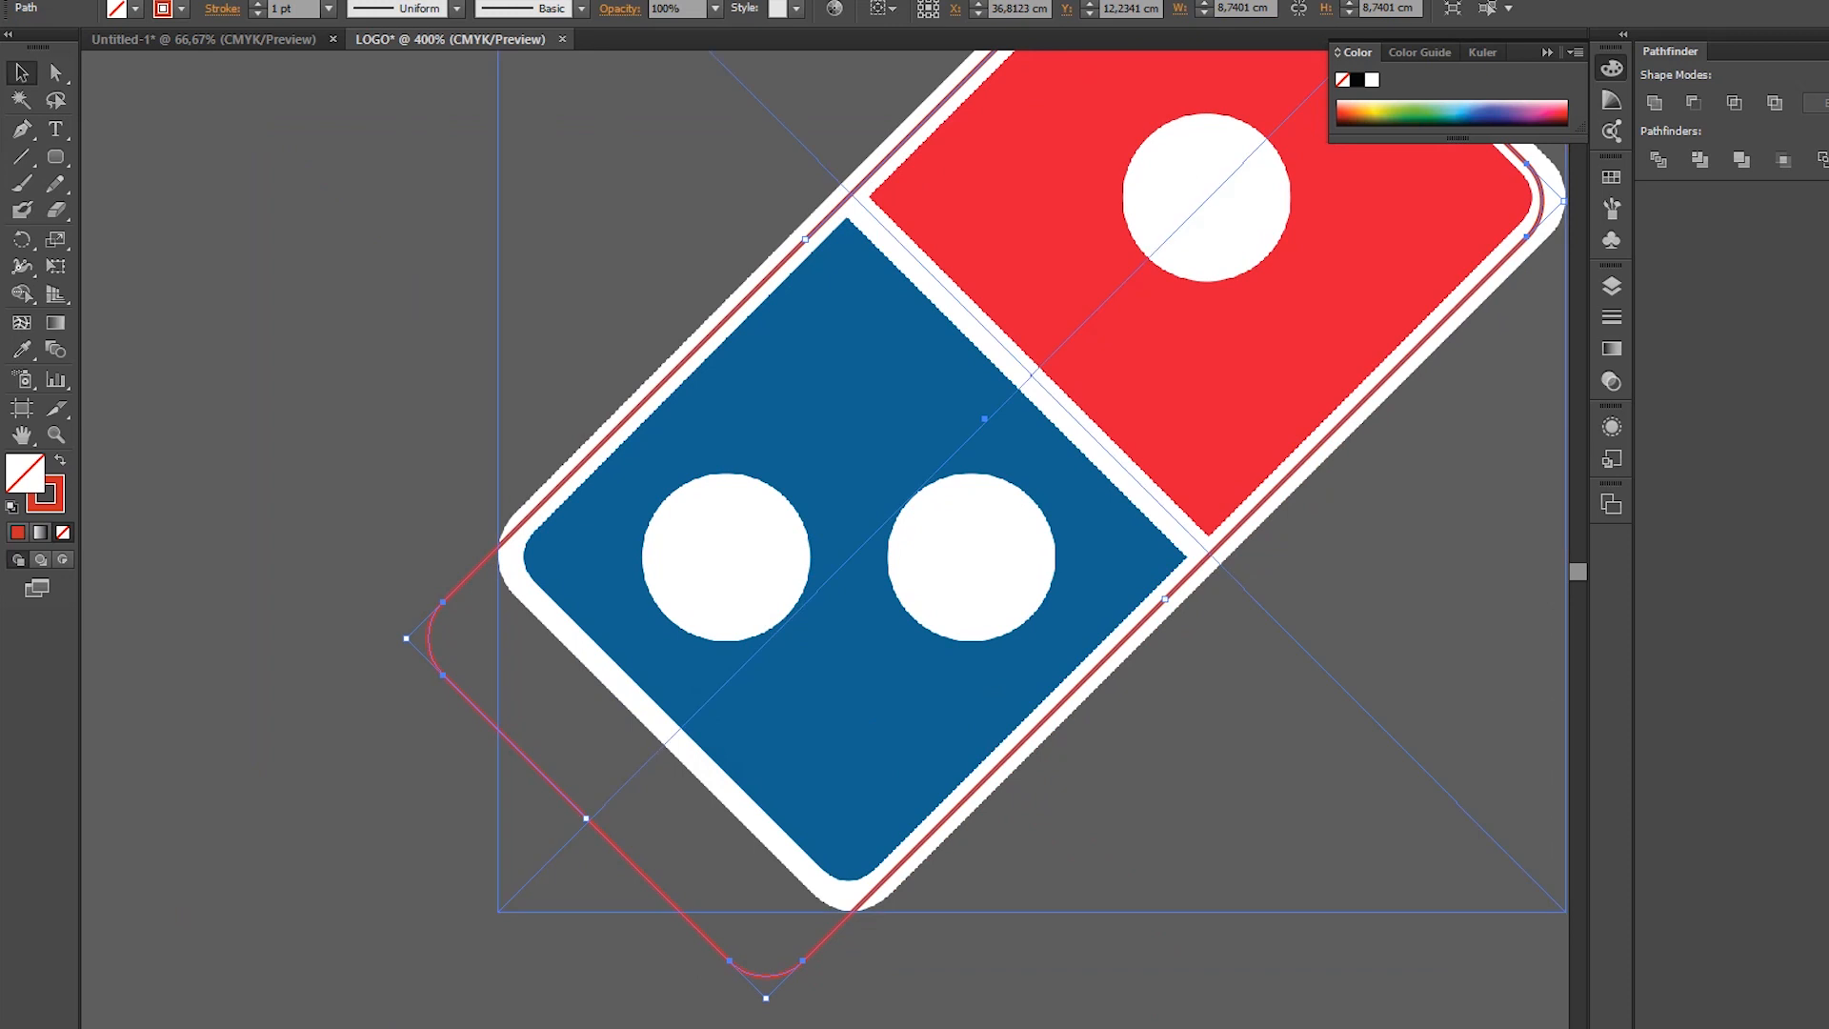
pyautogui.moveTo(586, 816); pyautogui.dragTo(670, 731)
pyautogui.hscroll(6, 671, 732)
pyautogui.scroll(4, 670, 732)
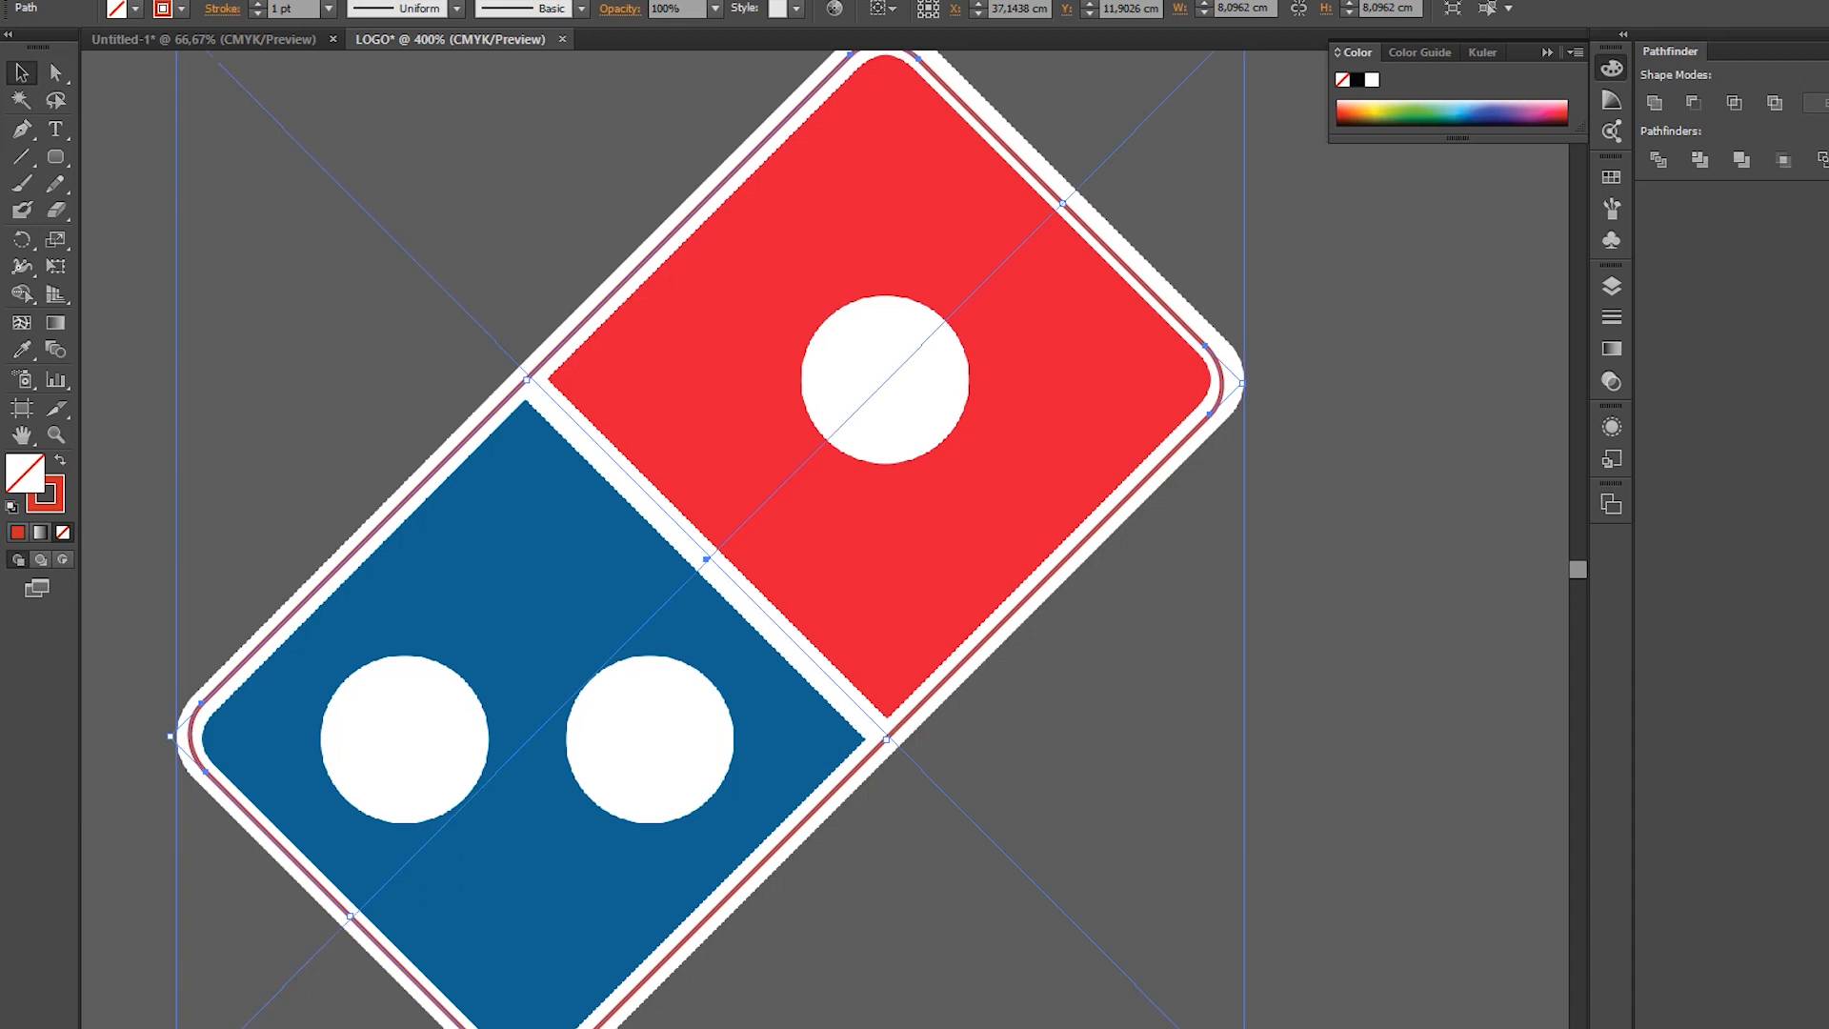
# - Draw a straight diagonal Pen line along the white divider between the red and blue halves, extending past both edges
pyautogui.press('p')
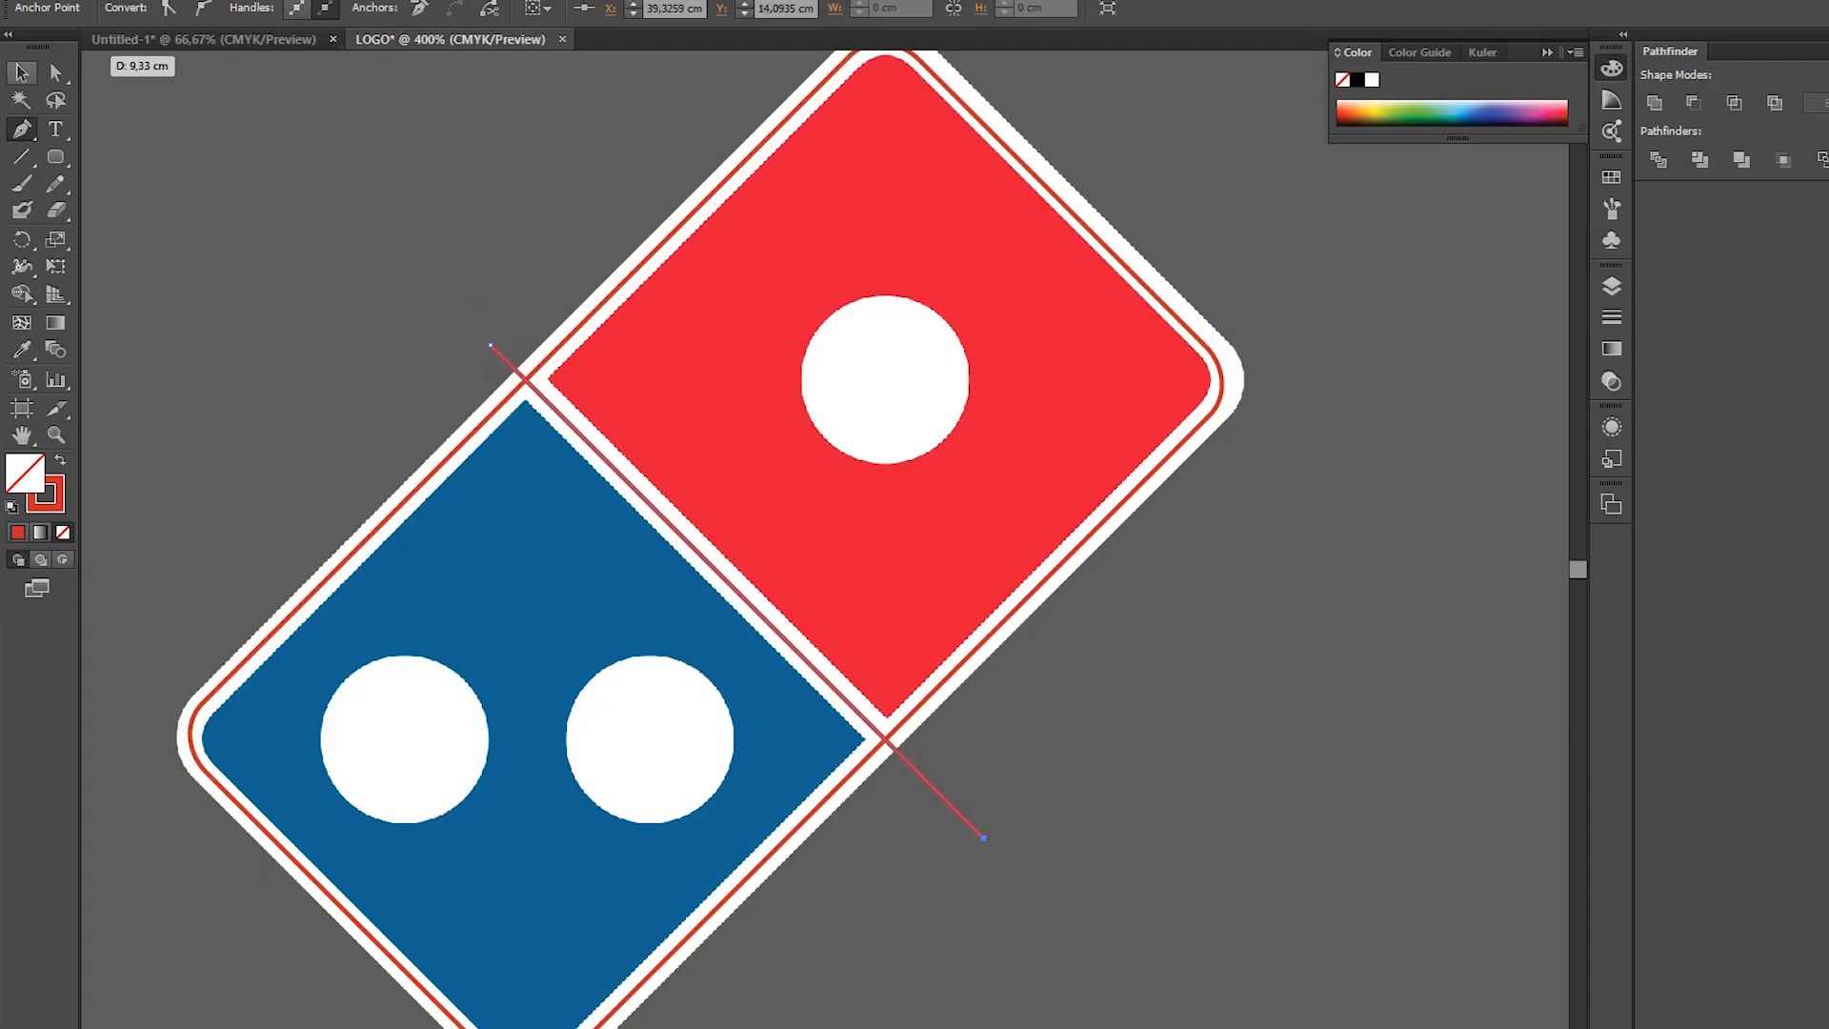
pyautogui.click(152, 202)
pyautogui.hotkey('ctrl', ';')
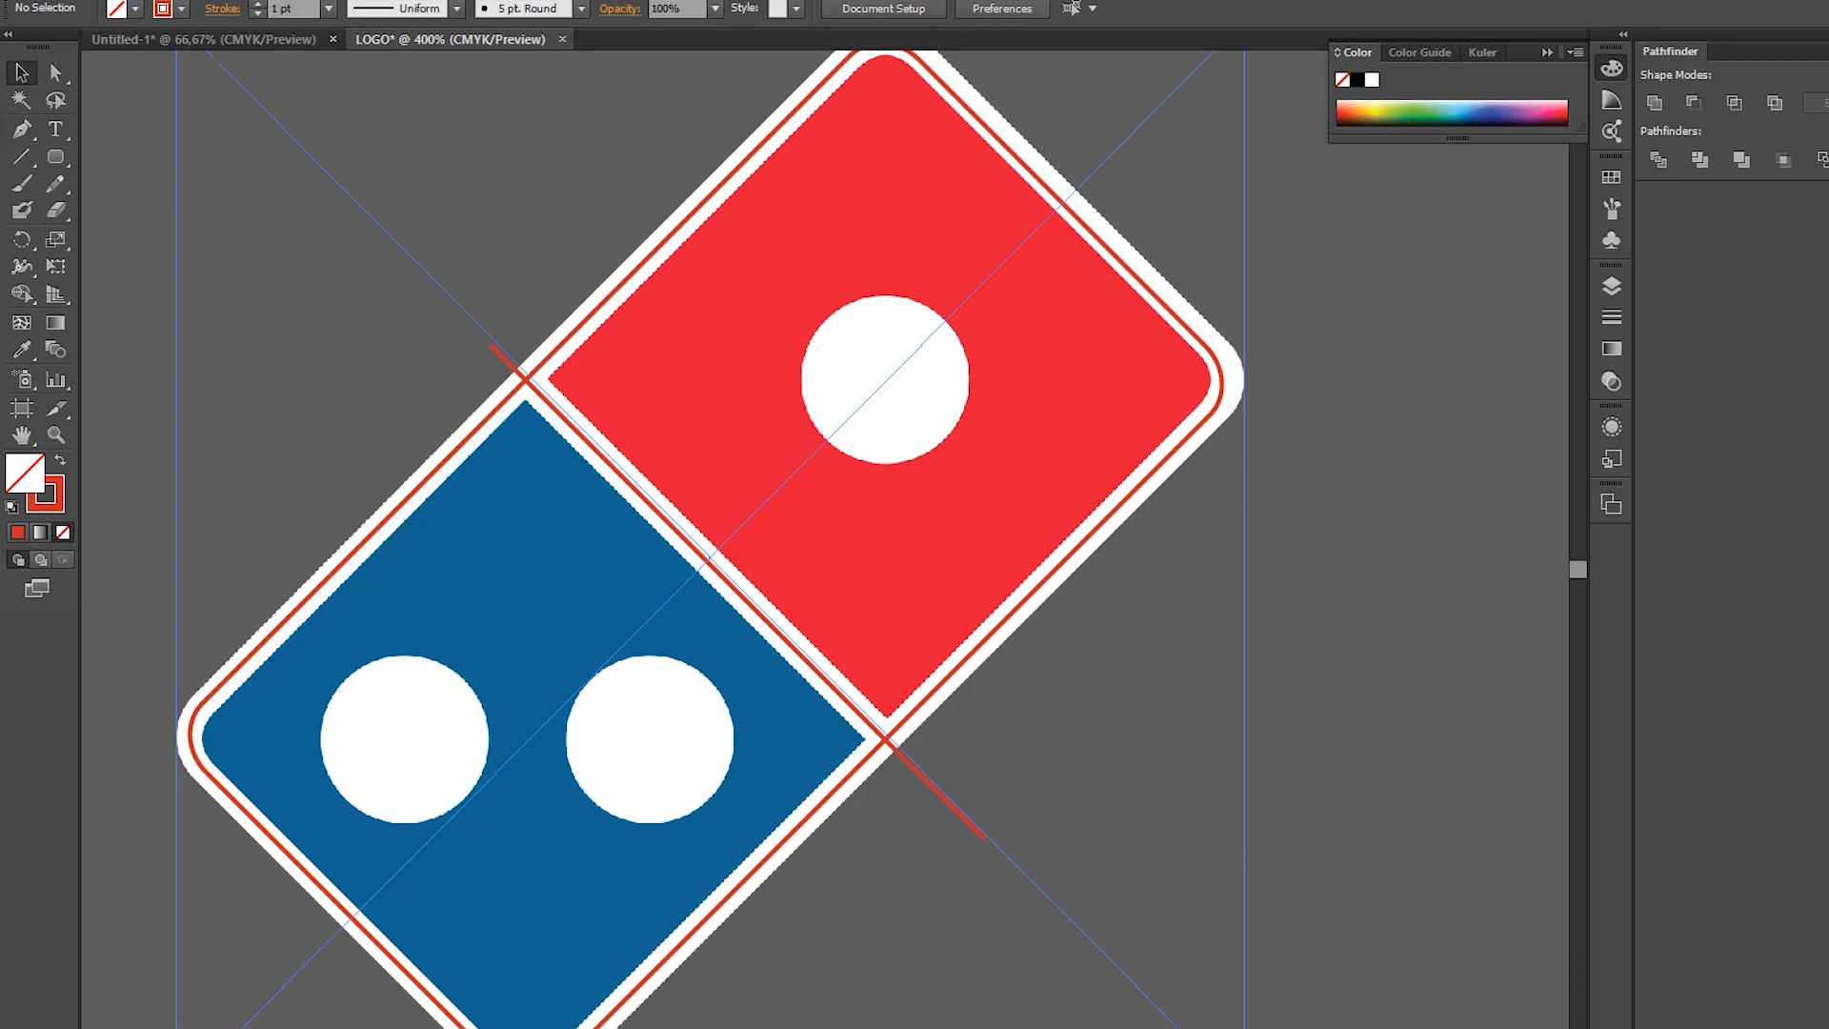
pyautogui.hotkey('ctrl', ';')
# - Draw an unfilled circle about 1.31 cm across over the white dot in the logo's red half
pyautogui.click(55, 156)
pyautogui.click(139, 208)
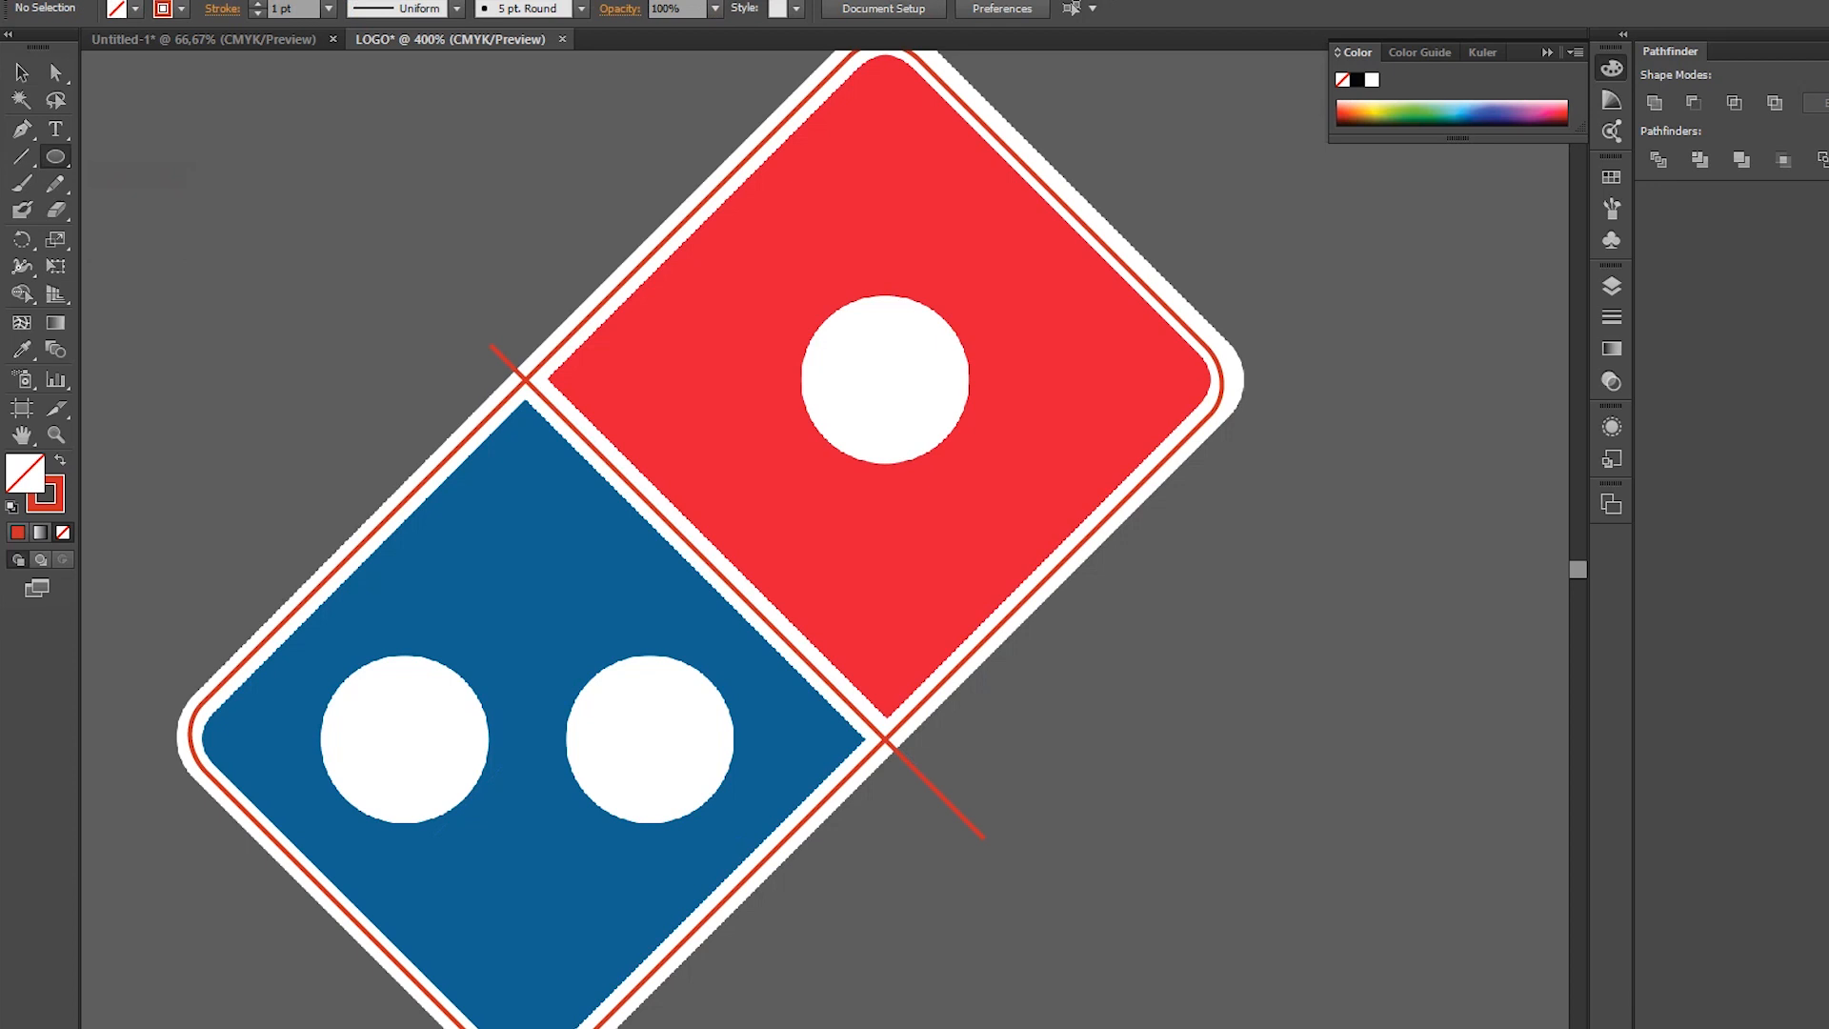
pyautogui.moveTo(884, 370); pyautogui.dragTo(971, 455)
pyautogui.press('Down')
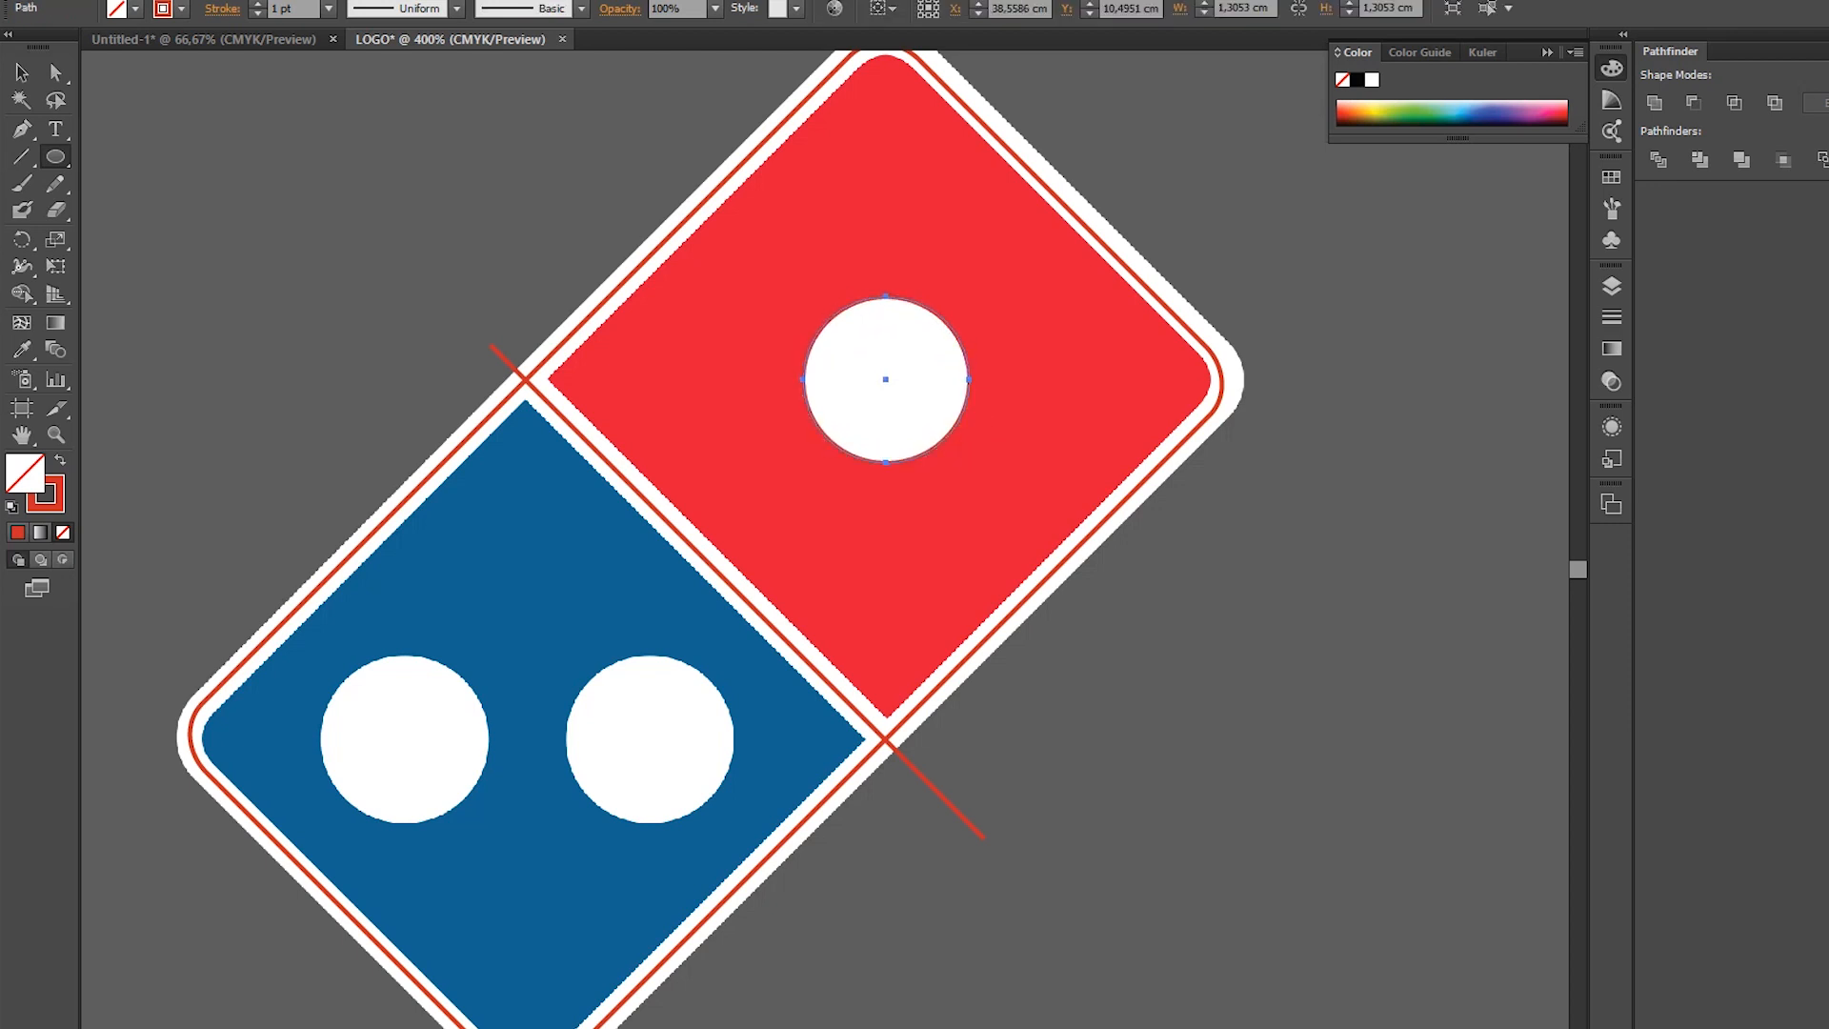
# - Duplicate the circle onto both white dots in the logo's blue half
pyautogui.press('v')
pyautogui.hotkey('ctrl', ';')
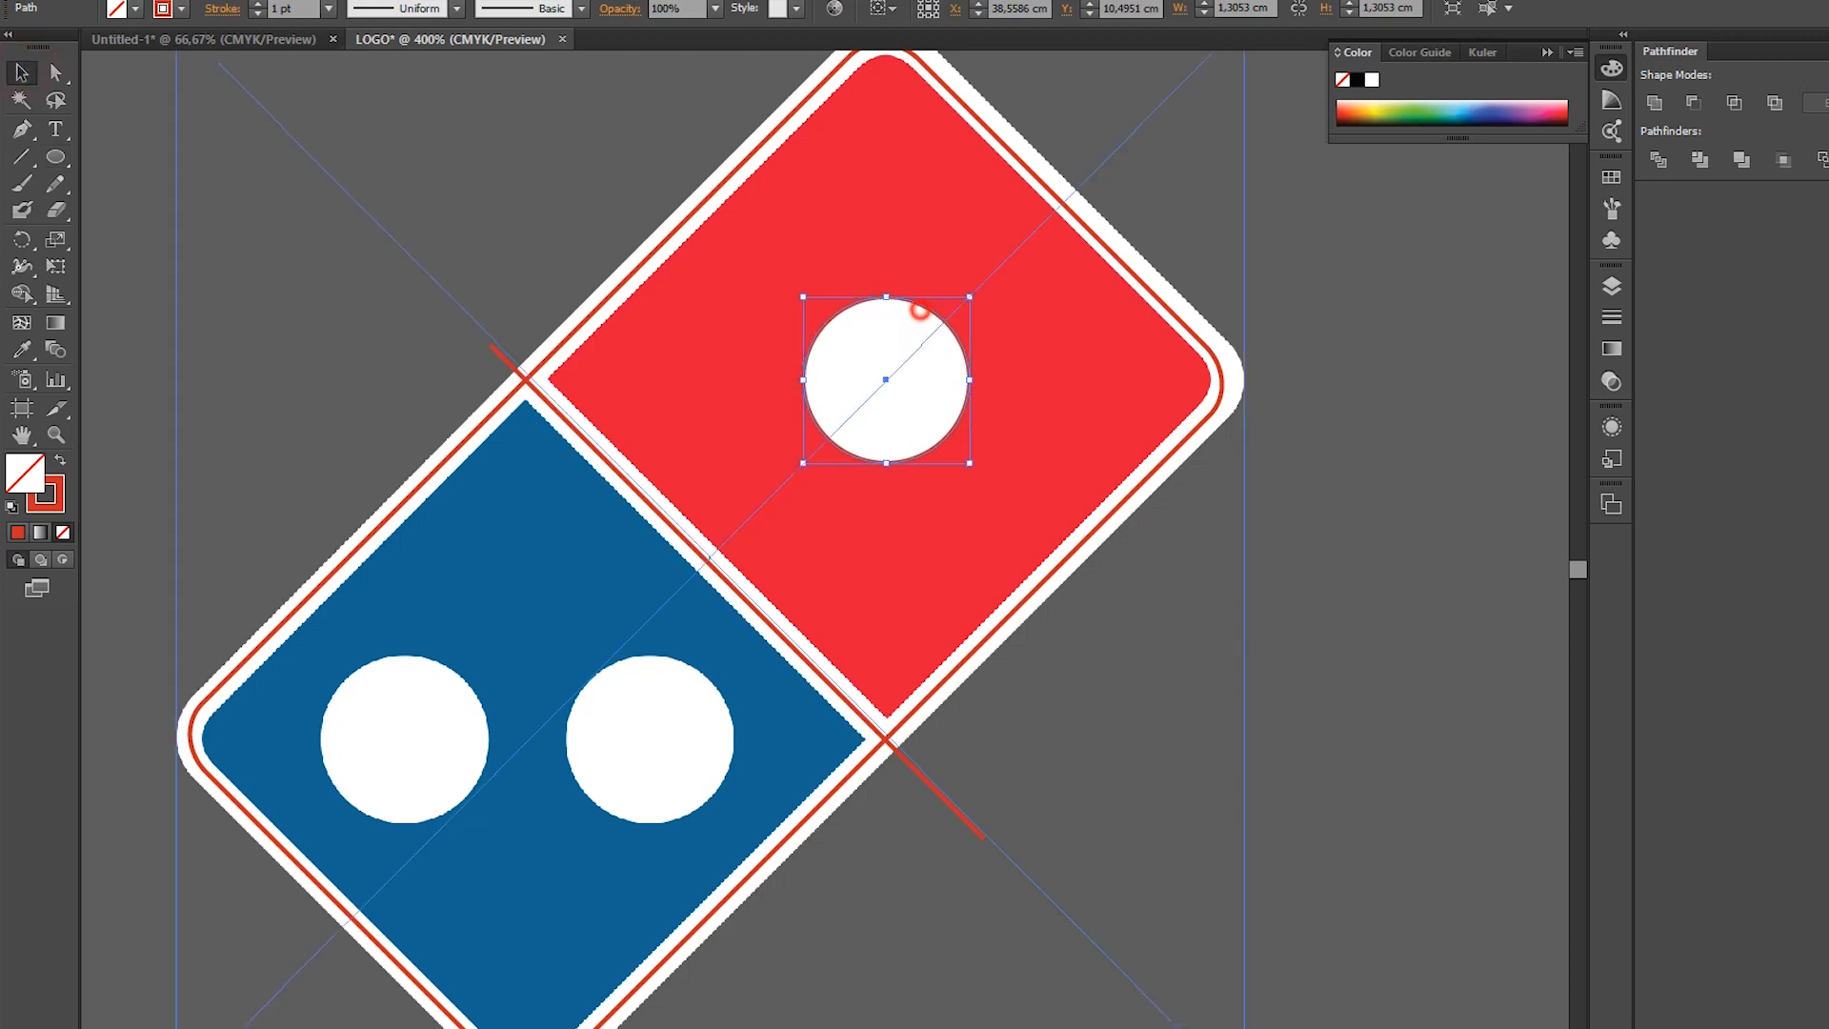
pyautogui.click(922, 302)
pyautogui.click(923, 302)
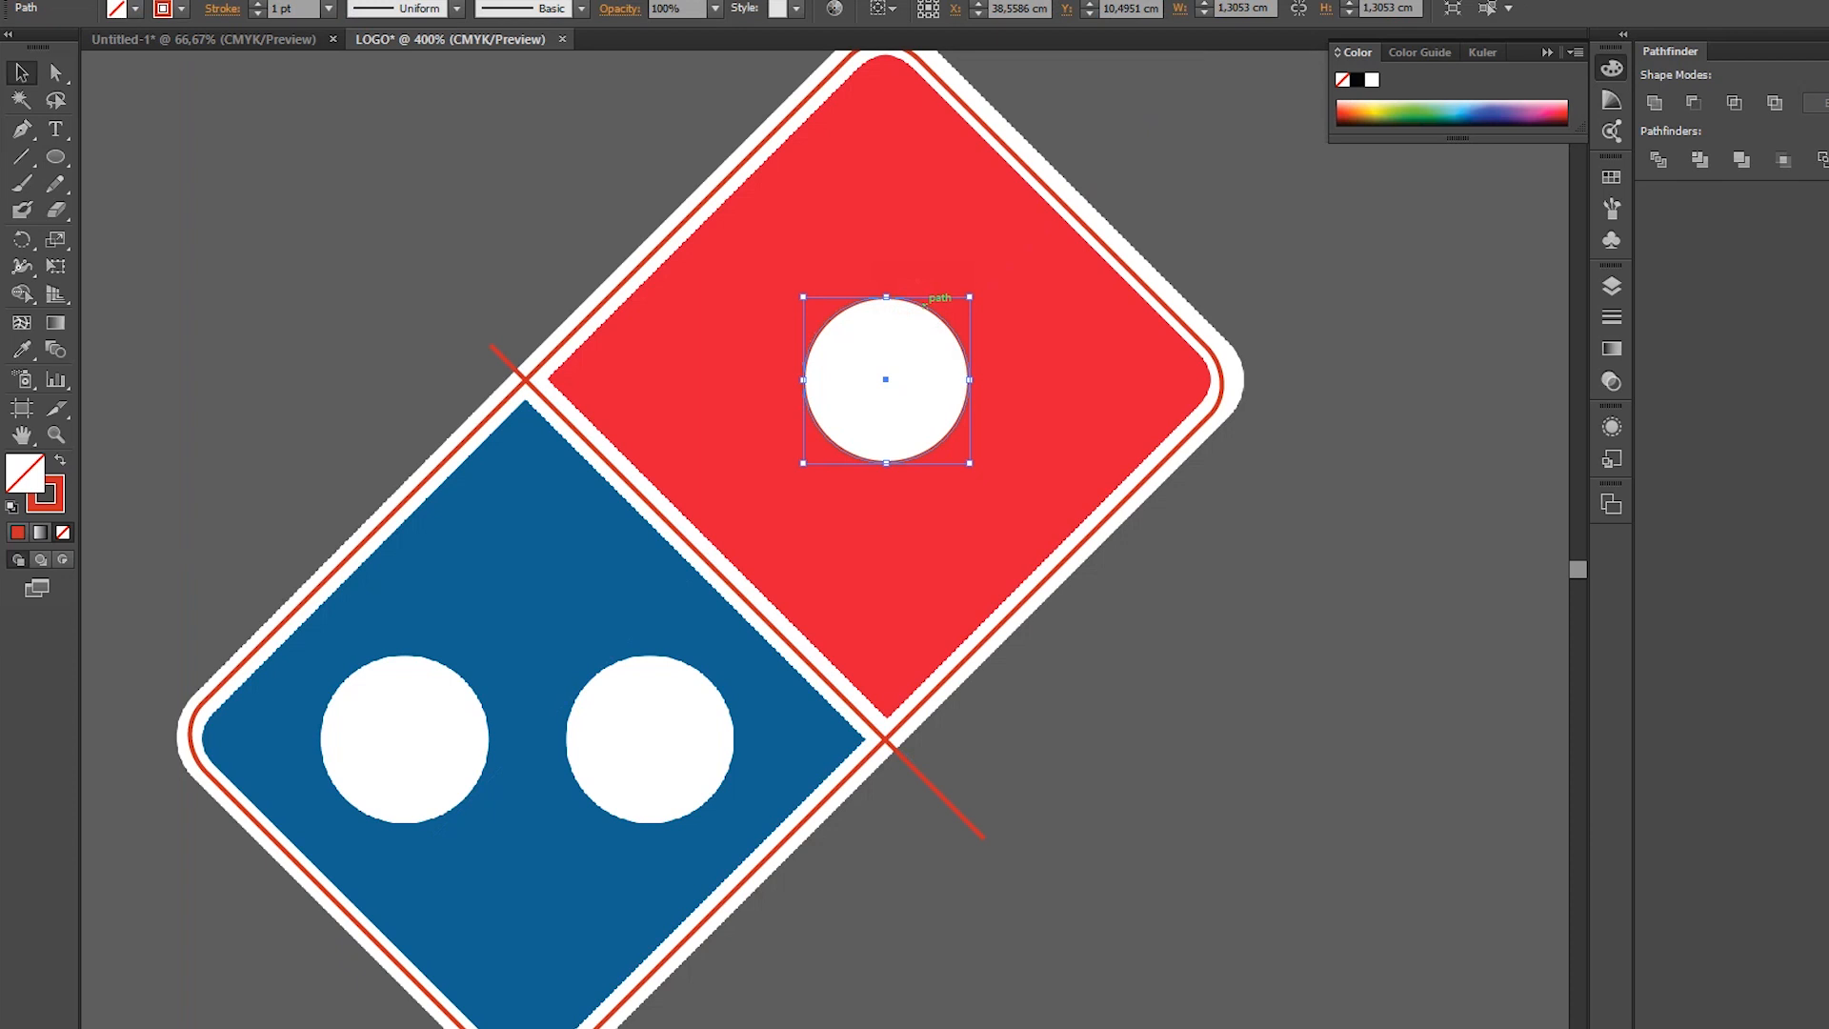
pyautogui.moveTo(923, 303); pyautogui.dragTo(445, 659)
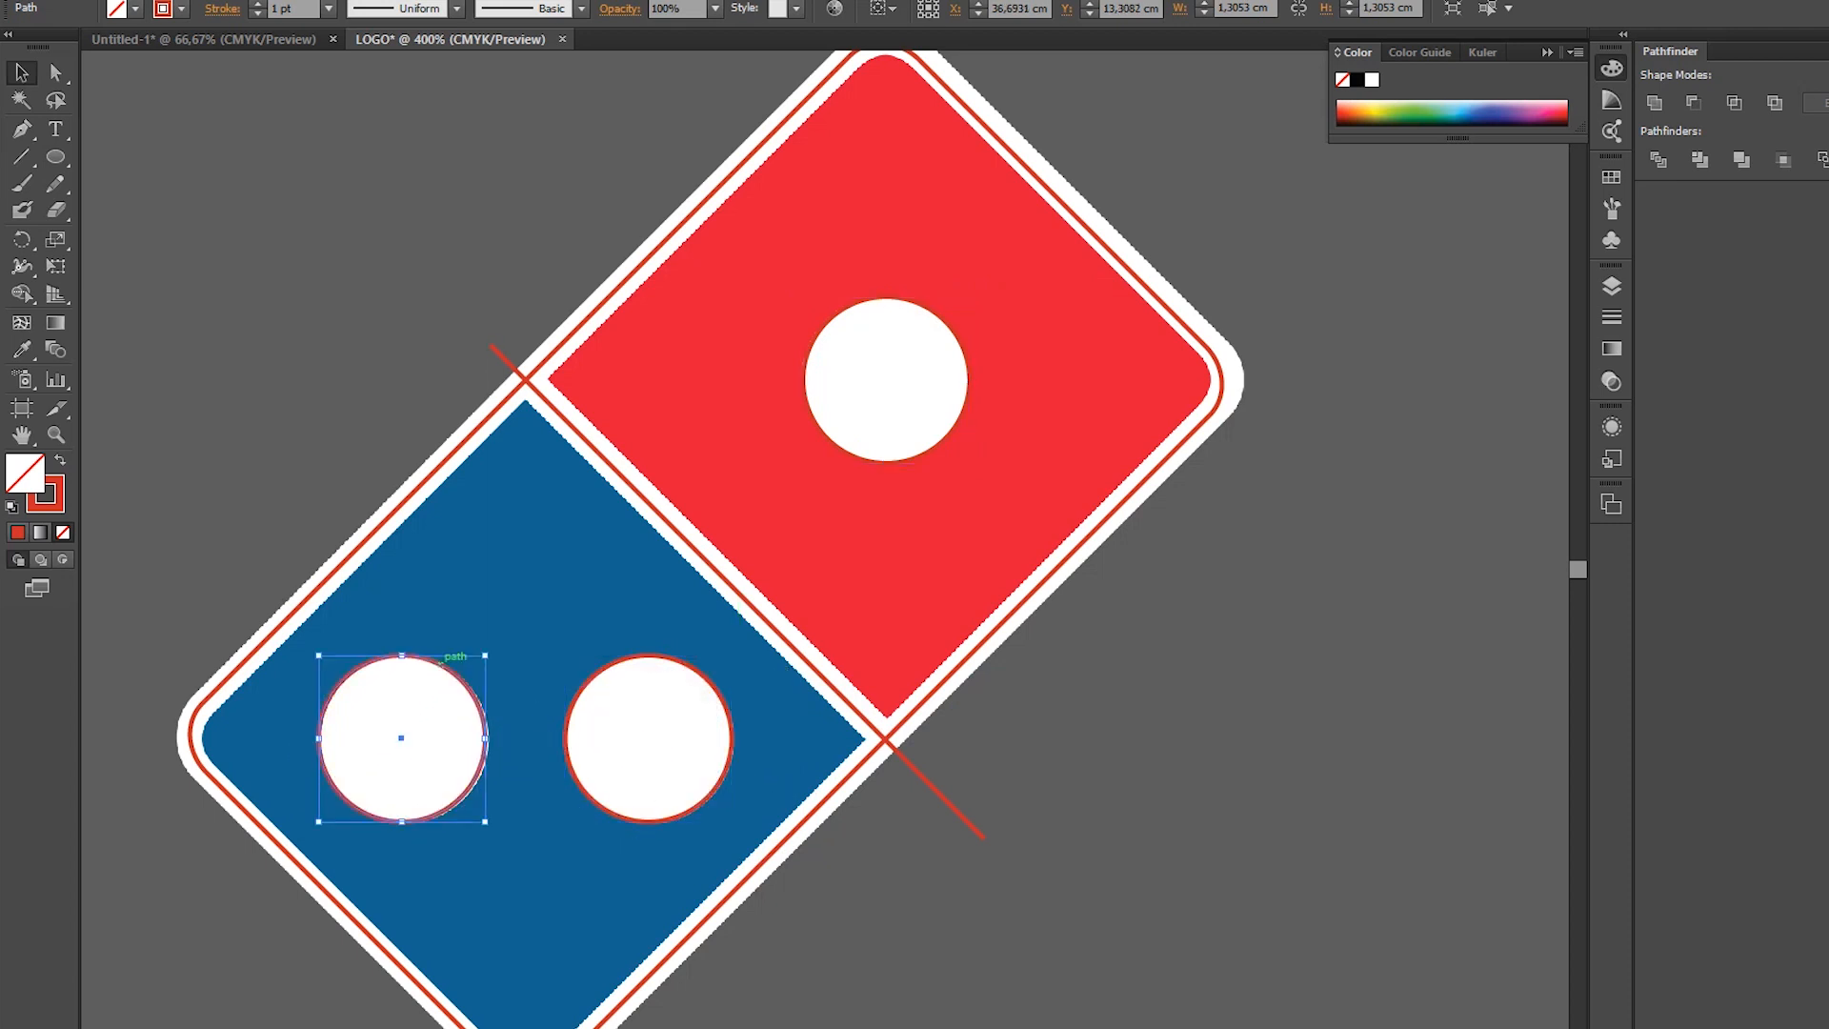
pyautogui.hotkey('ctrl', 'shift', 'a')
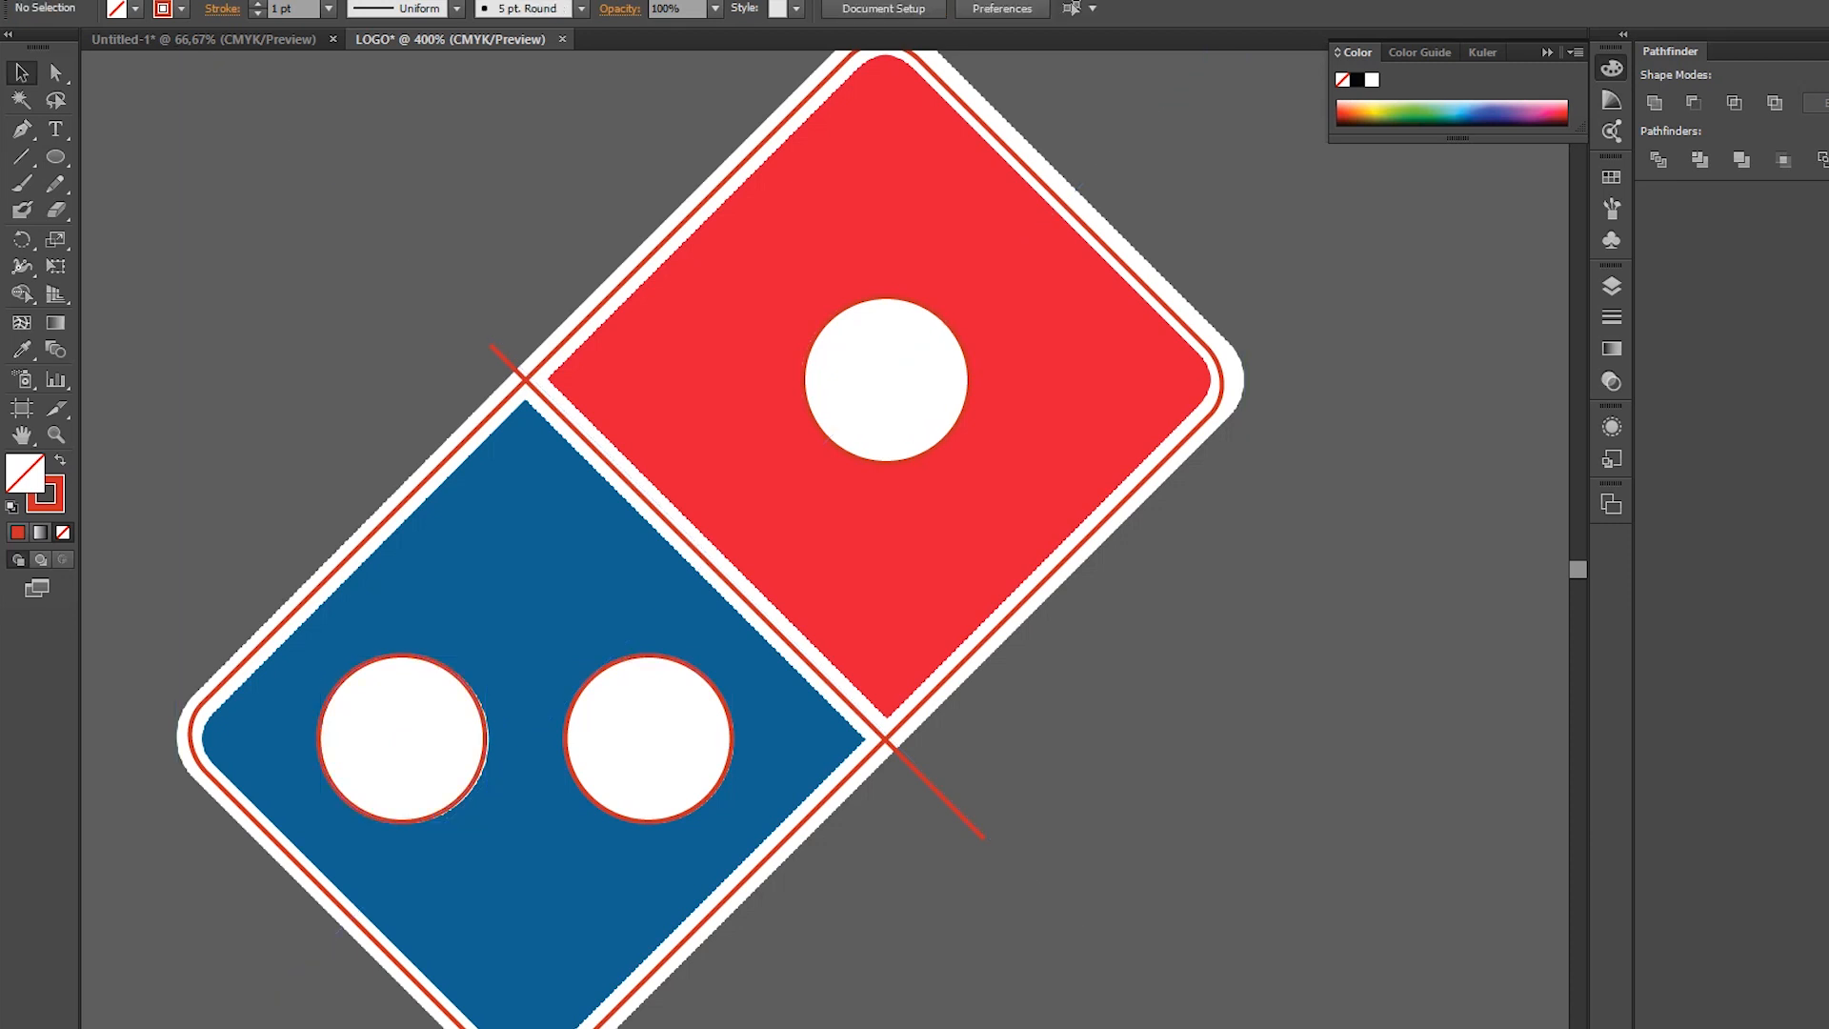
# - Move the Domino's reference image to the right, clear of the traced outlines
pyautogui.hotkey('ctrl', '-')
pyautogui.hotkey('ctrl', '-')
pyautogui.scroll(2, 824, 538)
pyautogui.hscroll(6, 824, 538)
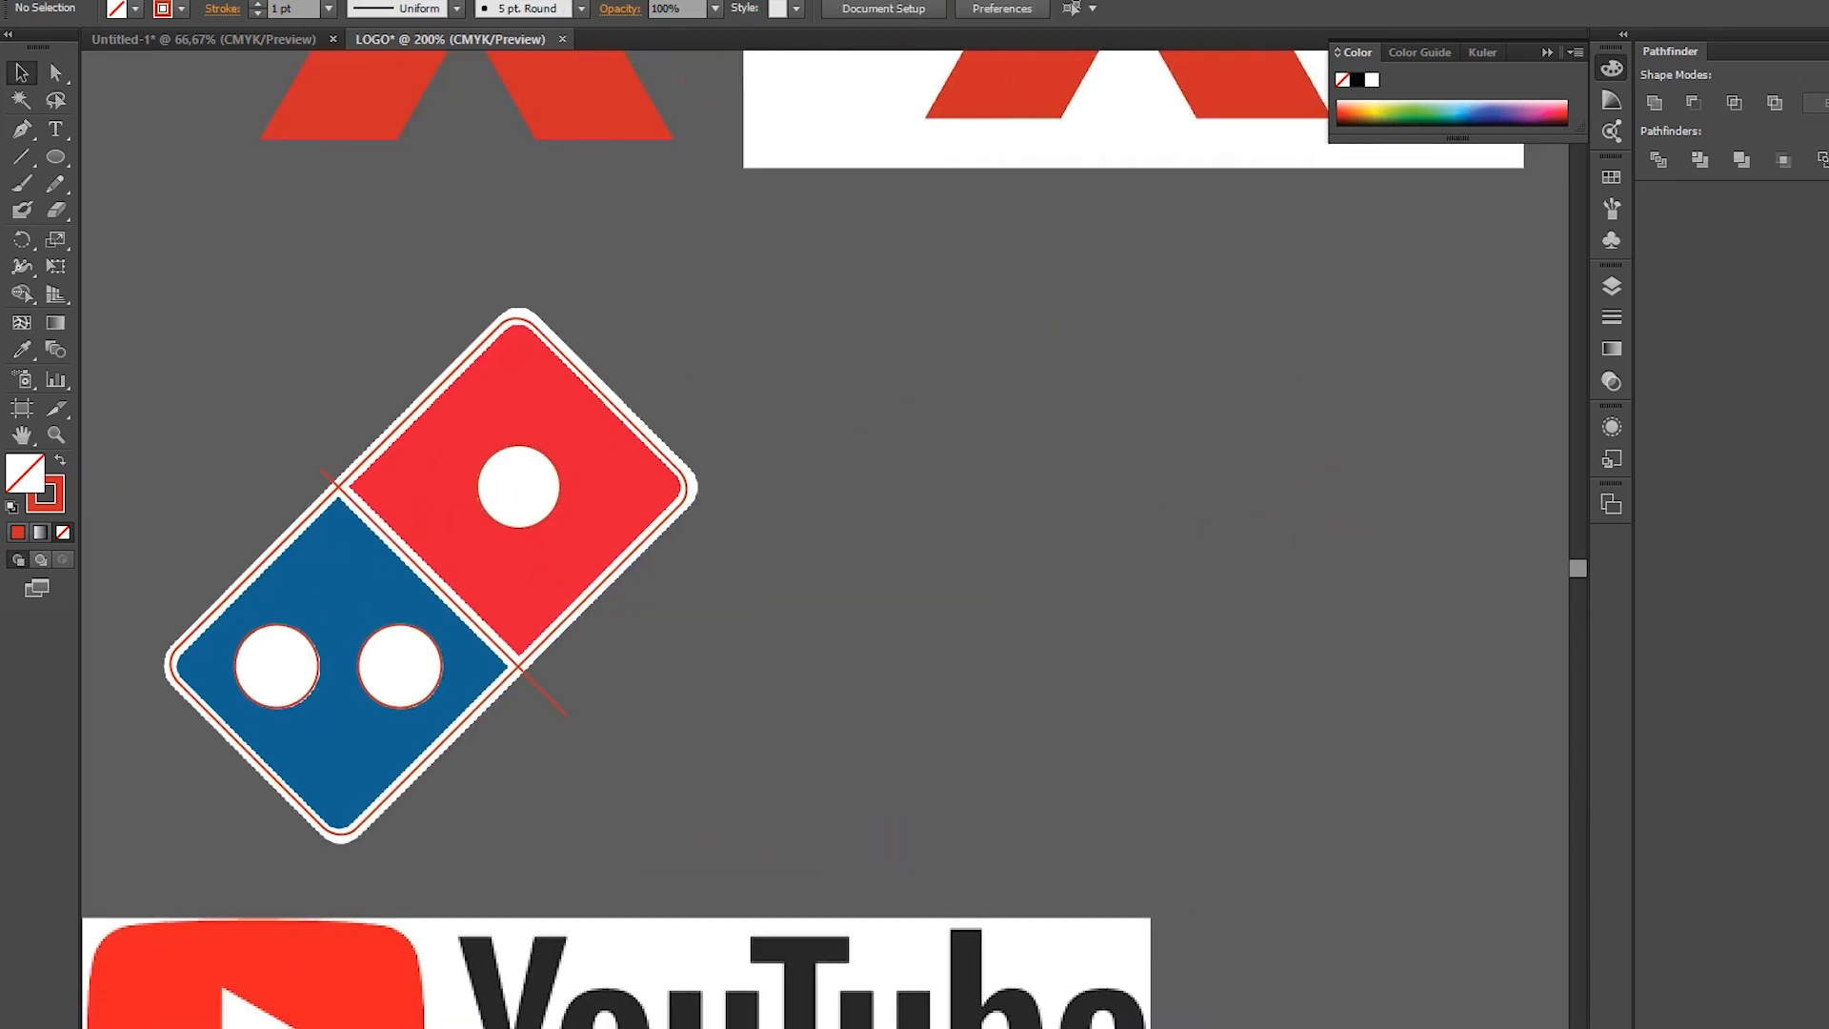
pyautogui.click(560, 474)
pyautogui.hotkey('ctrl', 'shift', 'a')
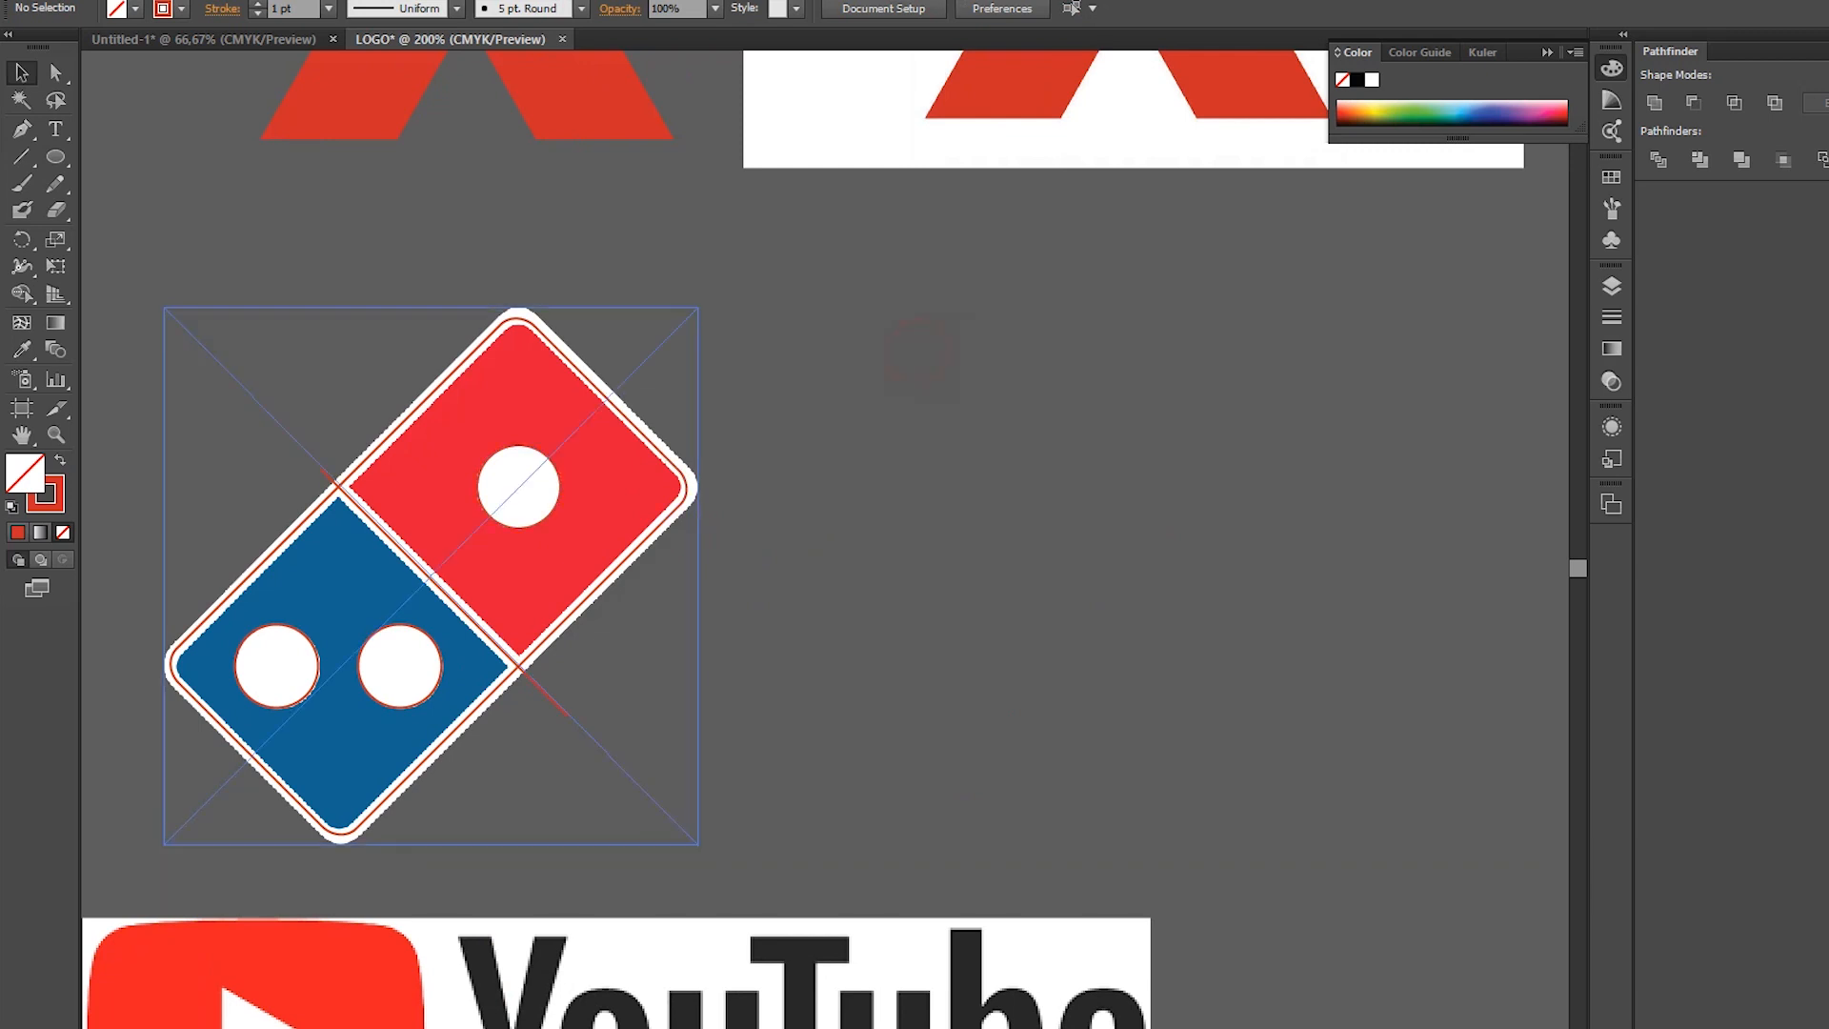
pyautogui.moveTo(696, 476)
pyautogui.mouseDown()
pyautogui.moveTo(1449, 438)
pyautogui.moveTo(1408, 457)
pyautogui.mouseUp()
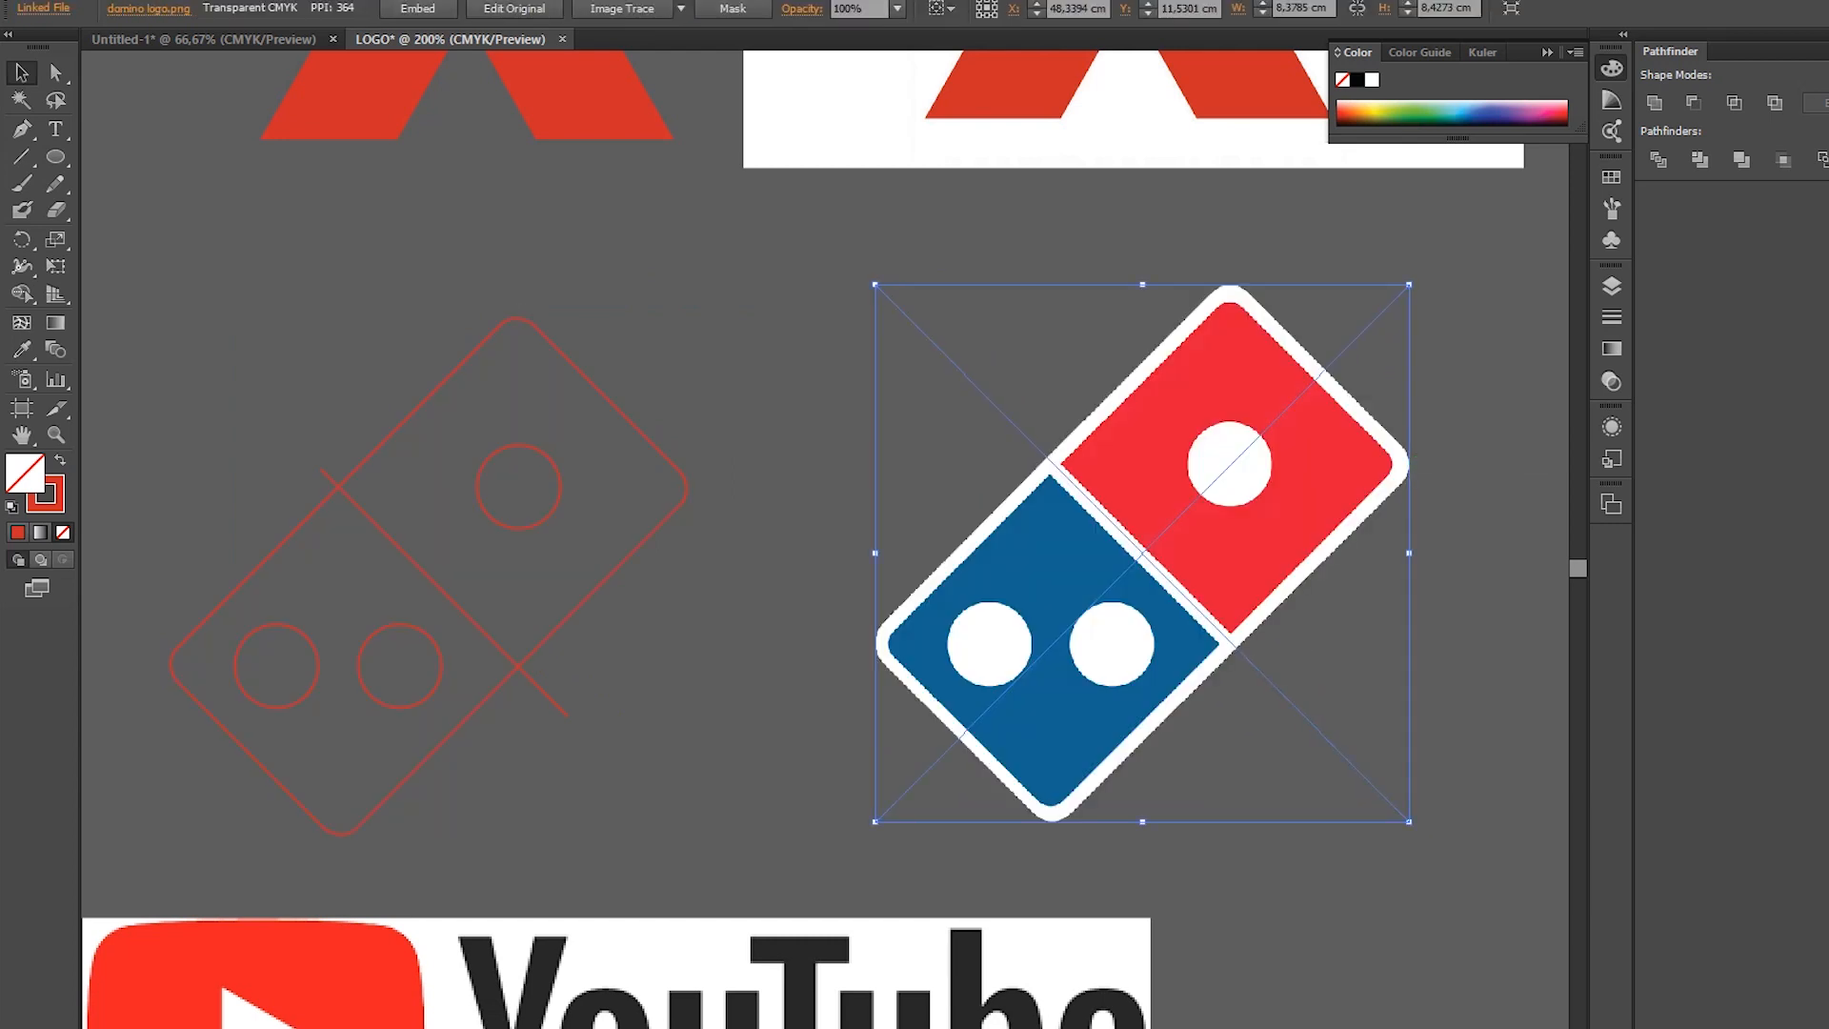
pyautogui.click(690, 305)
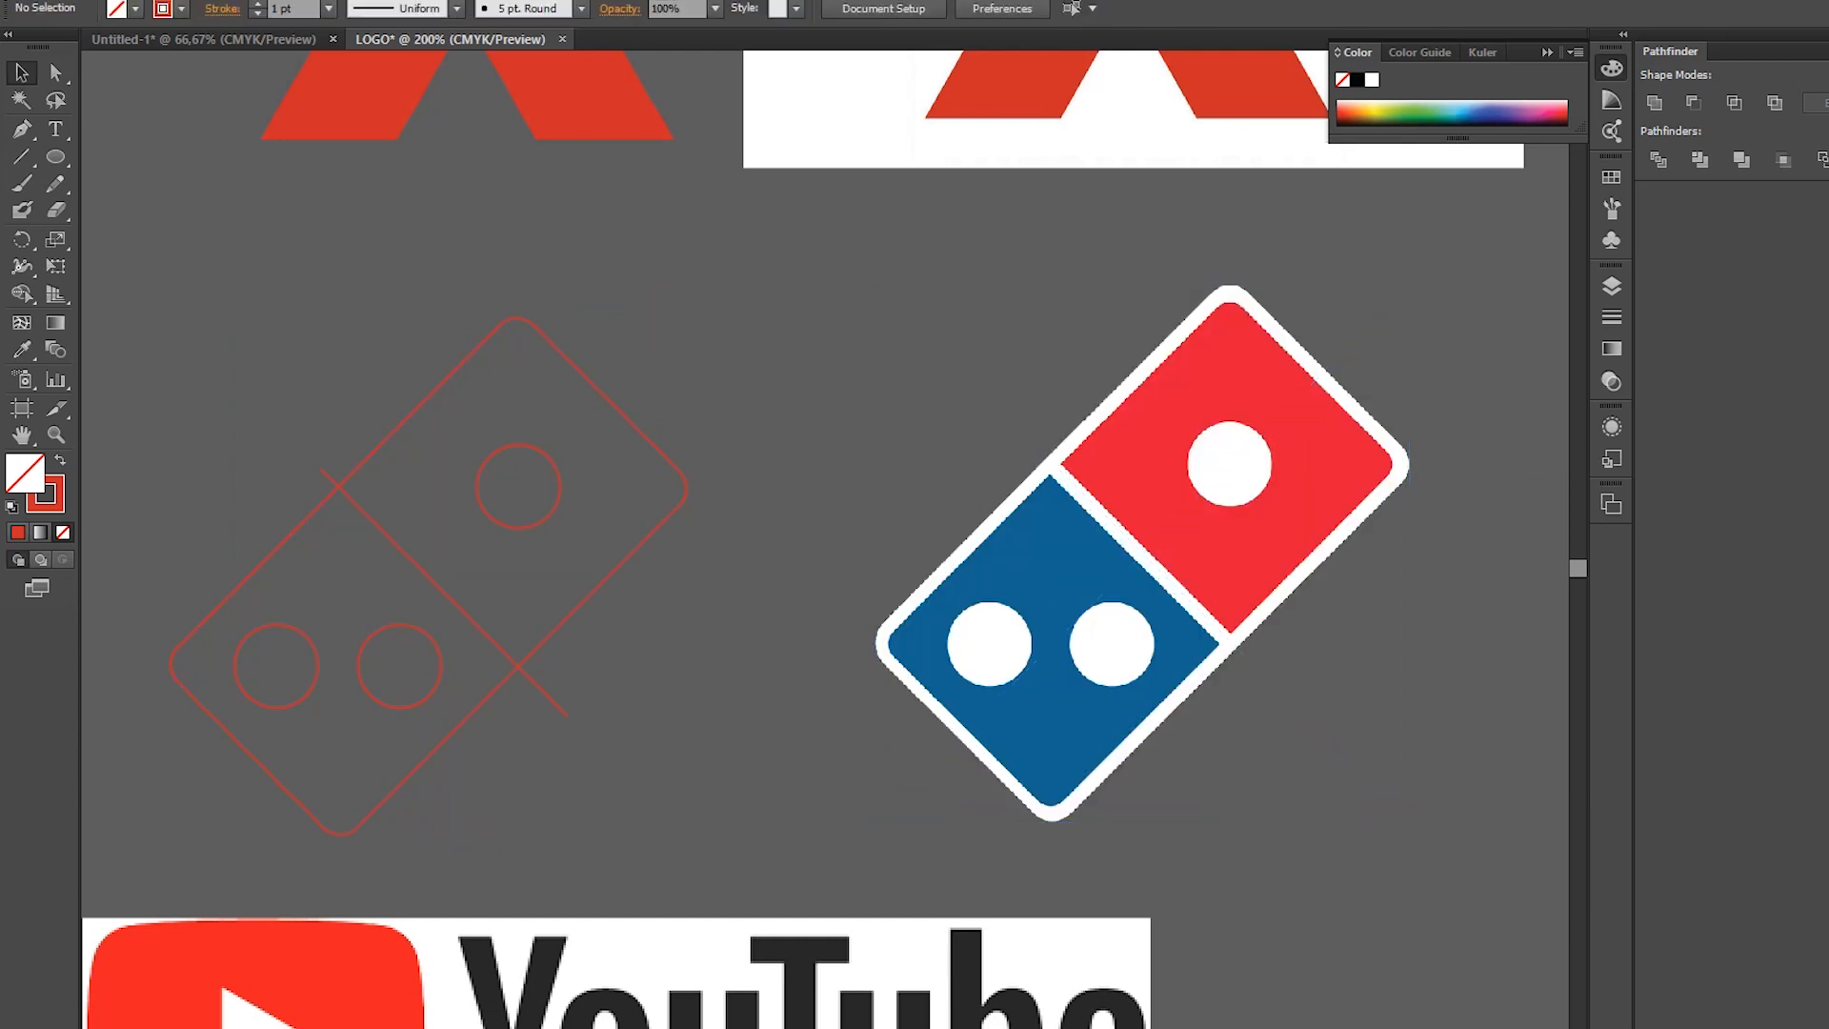
# - Swap the rounded rectangle's stroke to a red fill and divide it along the diagonal line with Pathfinder
pyautogui.click(479, 345)
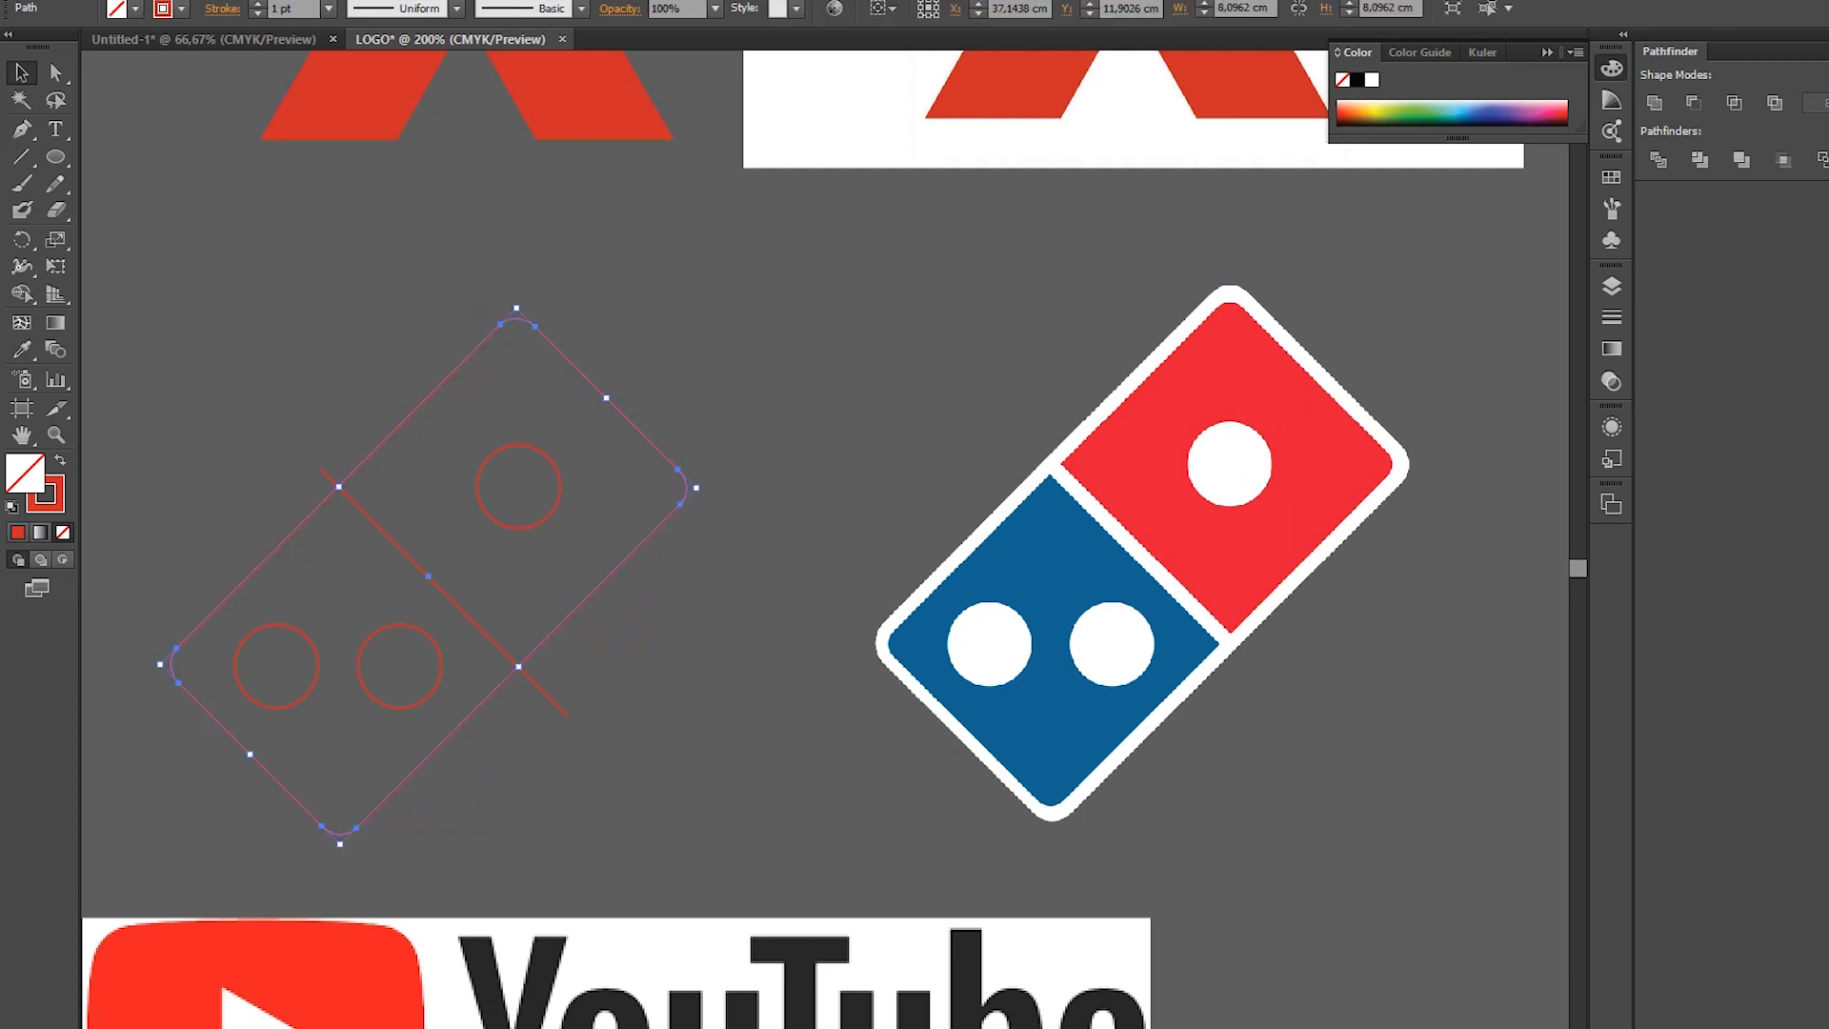
pyautogui.hotkey('shift', 'x')
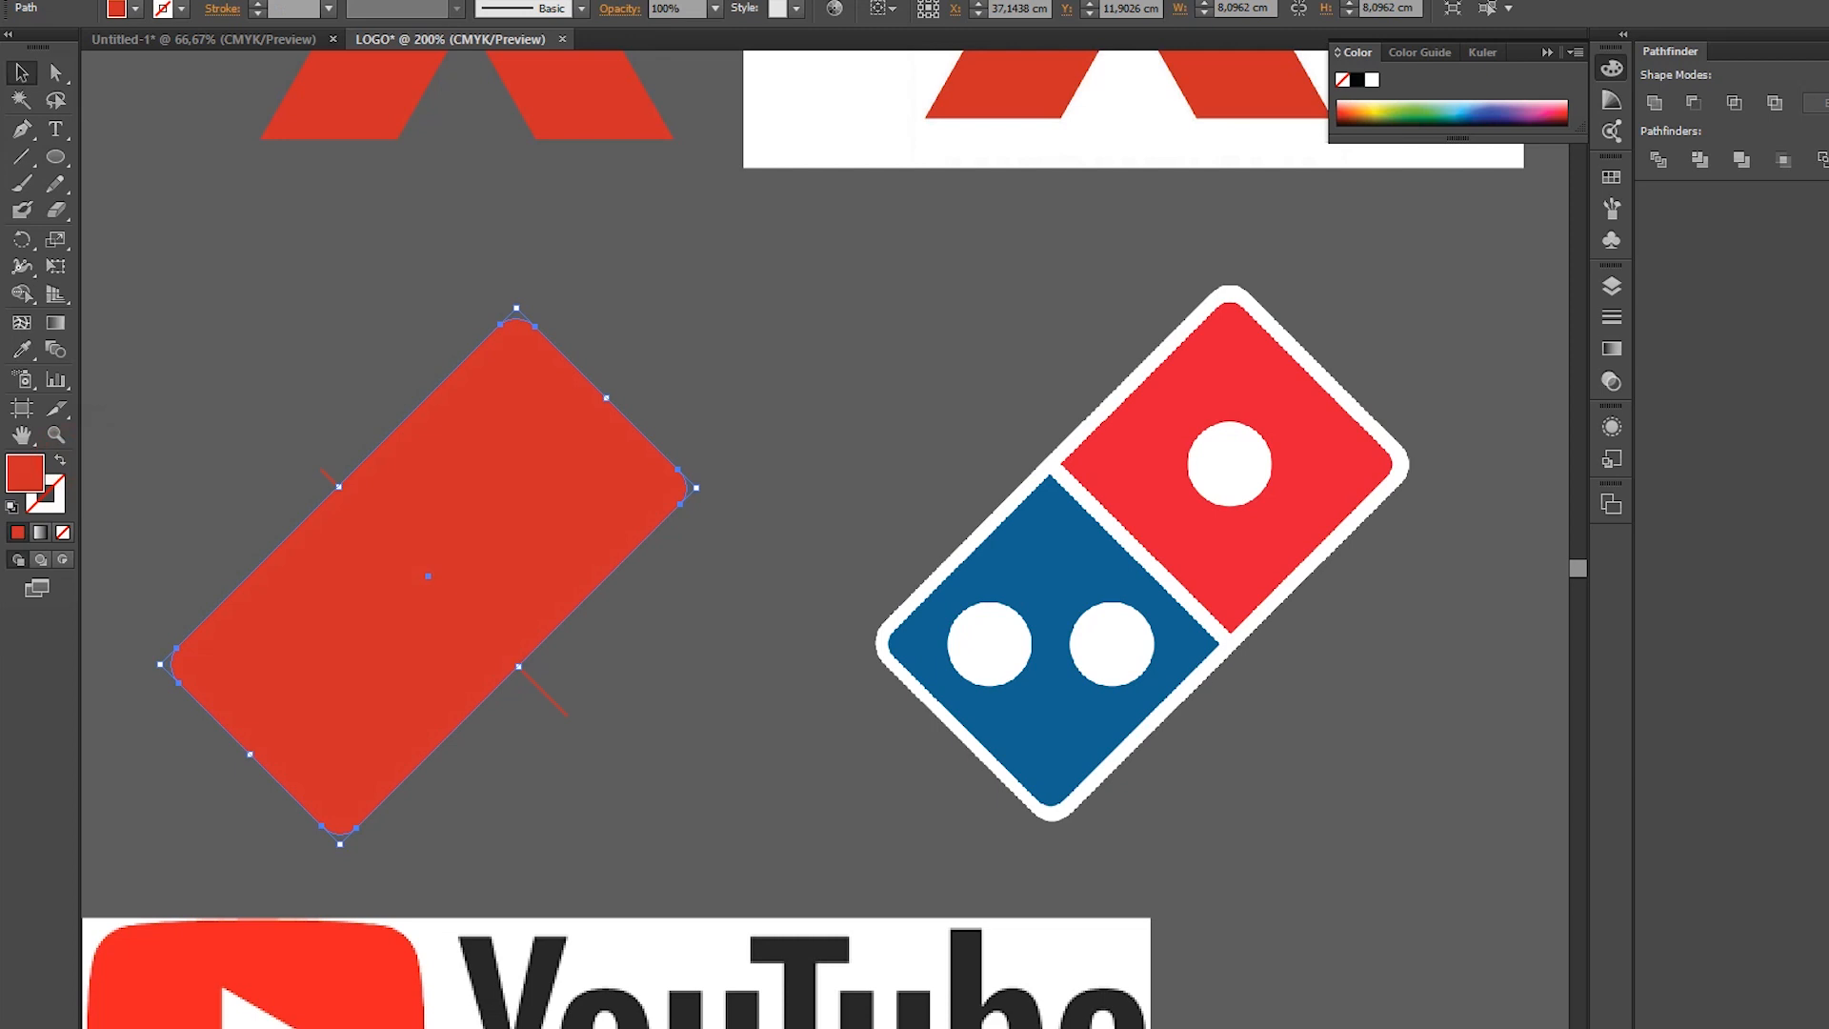
pyautogui.click(390, 321)
pyautogui.click(429, 571)
pyautogui.keyDown('shift'); pyautogui.click(322, 470); pyautogui.keyUp('shift')
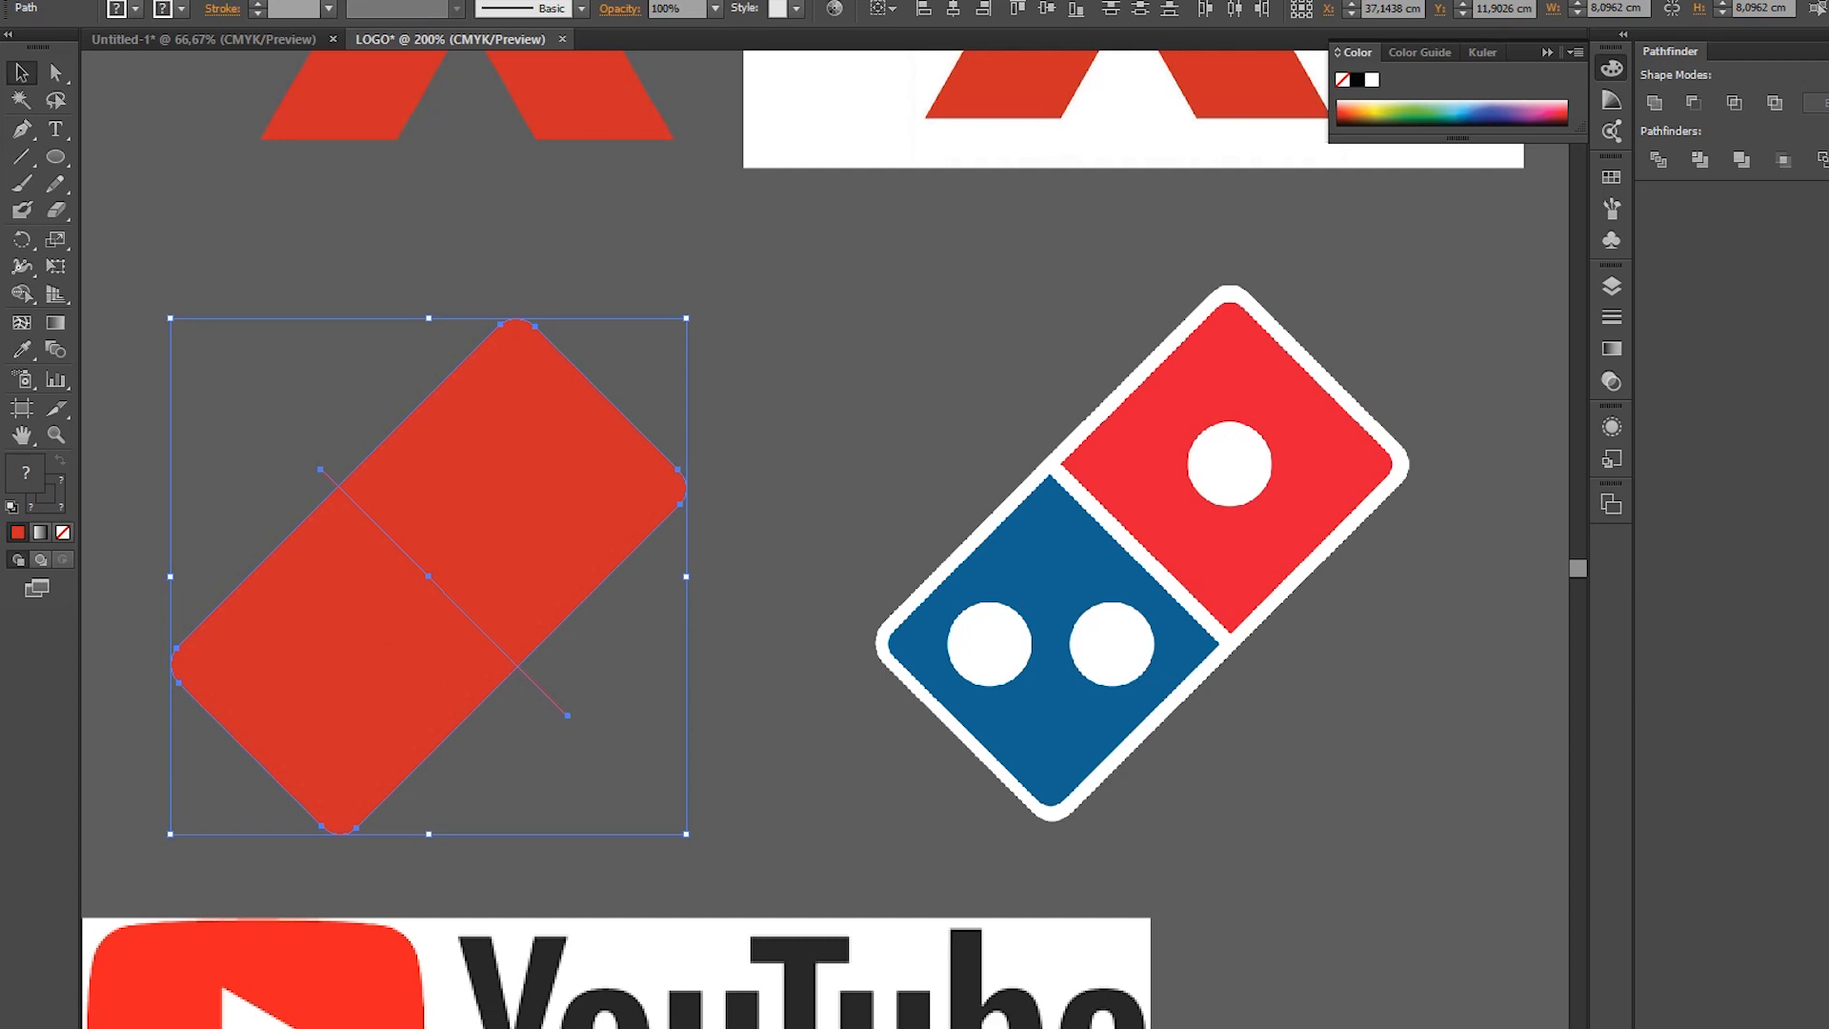
pyautogui.click(1658, 159)
pyautogui.click(800, 295)
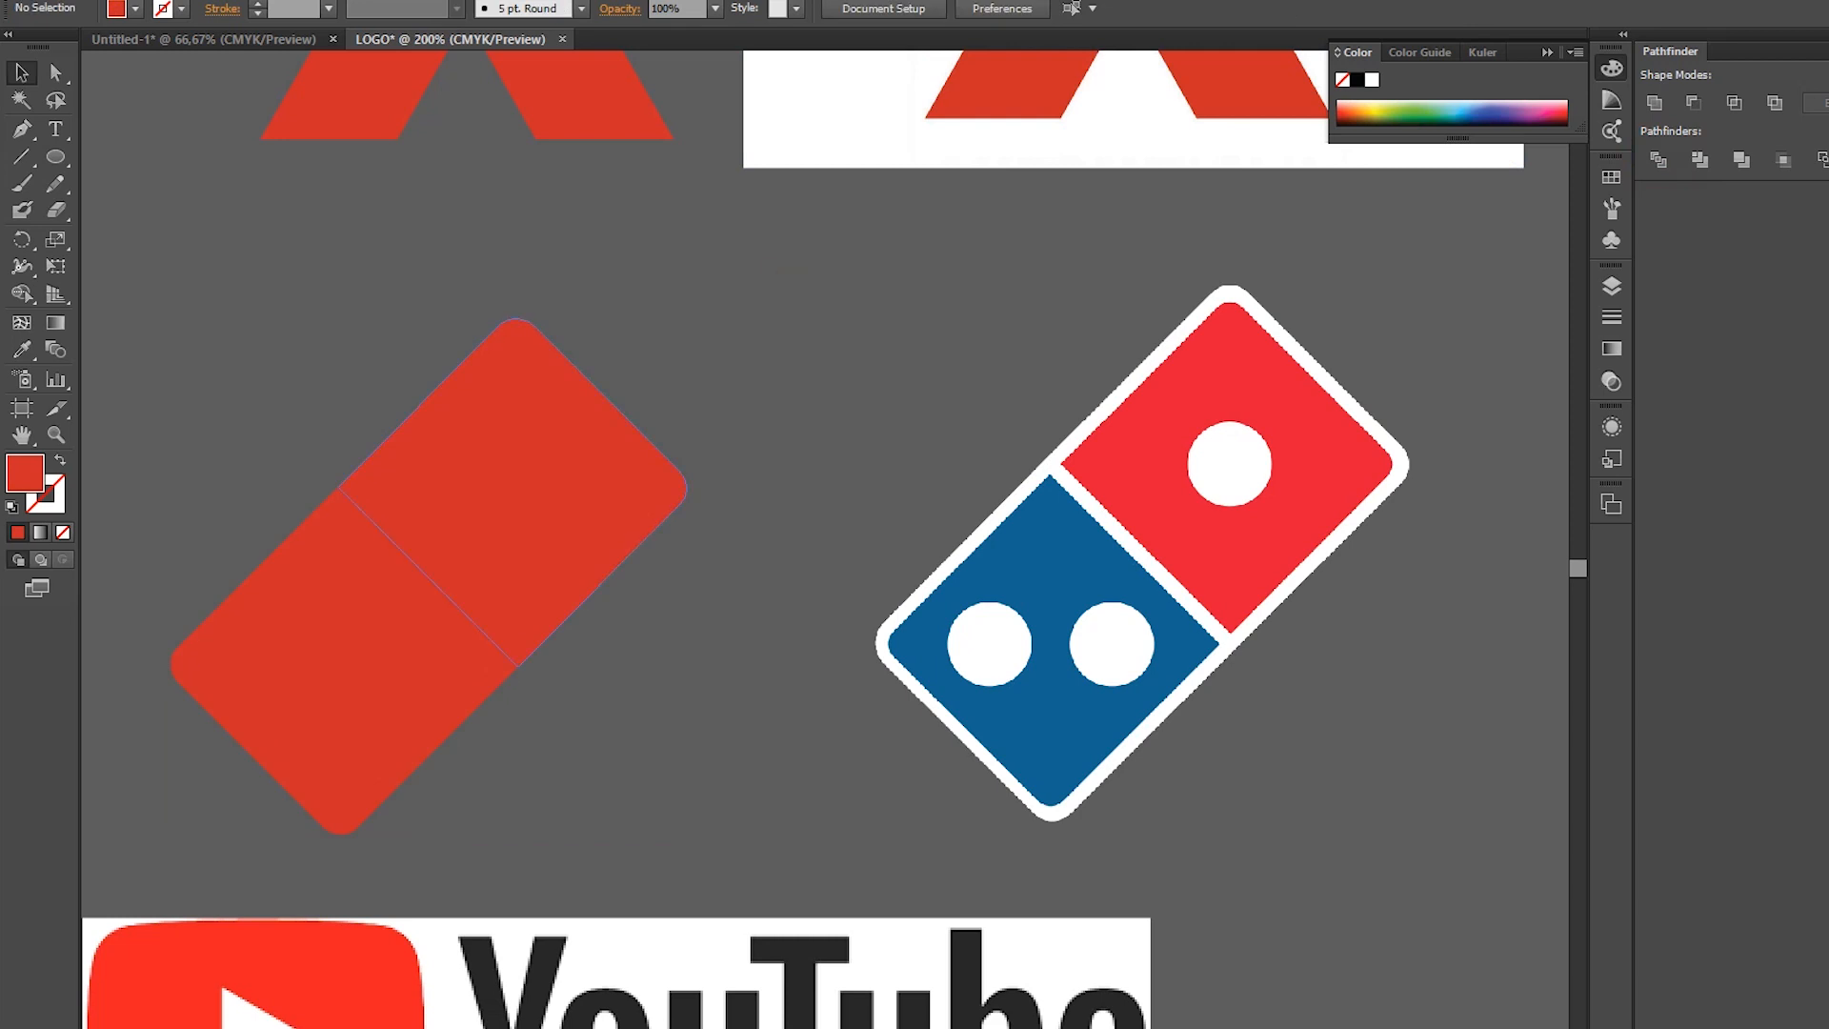
# - Ungroup the two halves of the divided rectangle
pyautogui.click(384, 524)
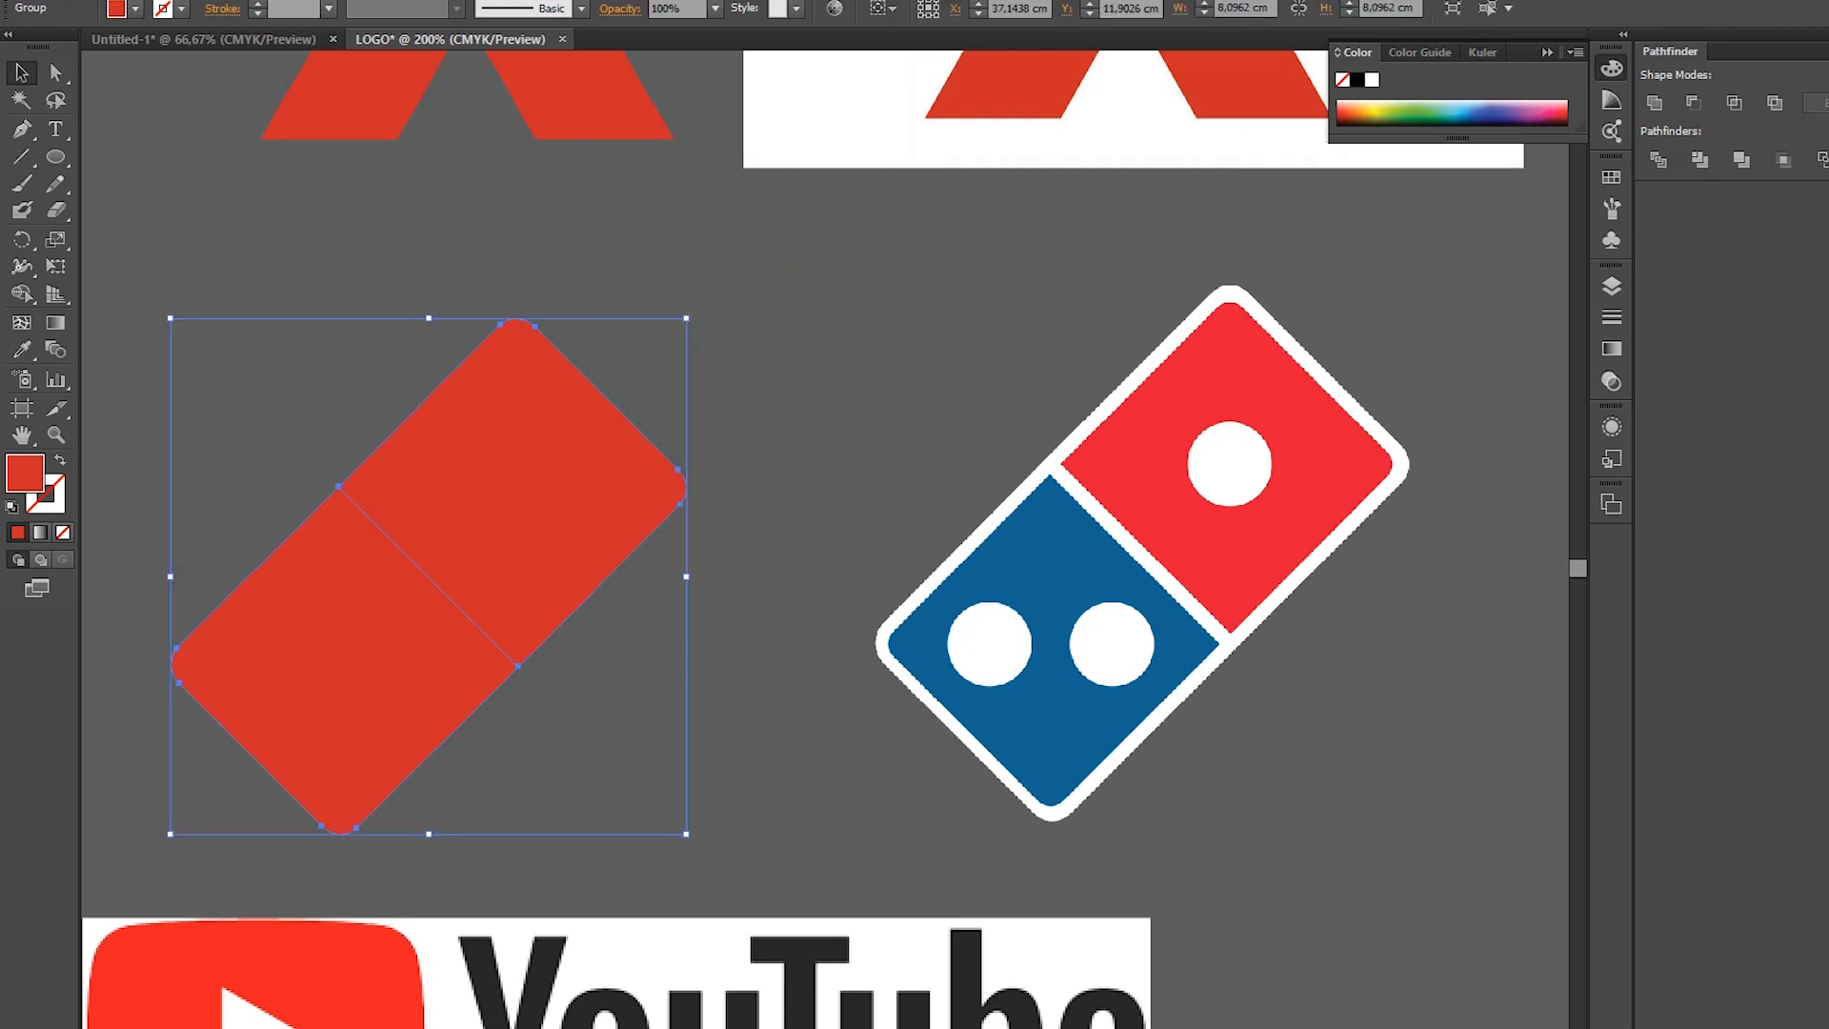
pyautogui.rightClick(461, 461)
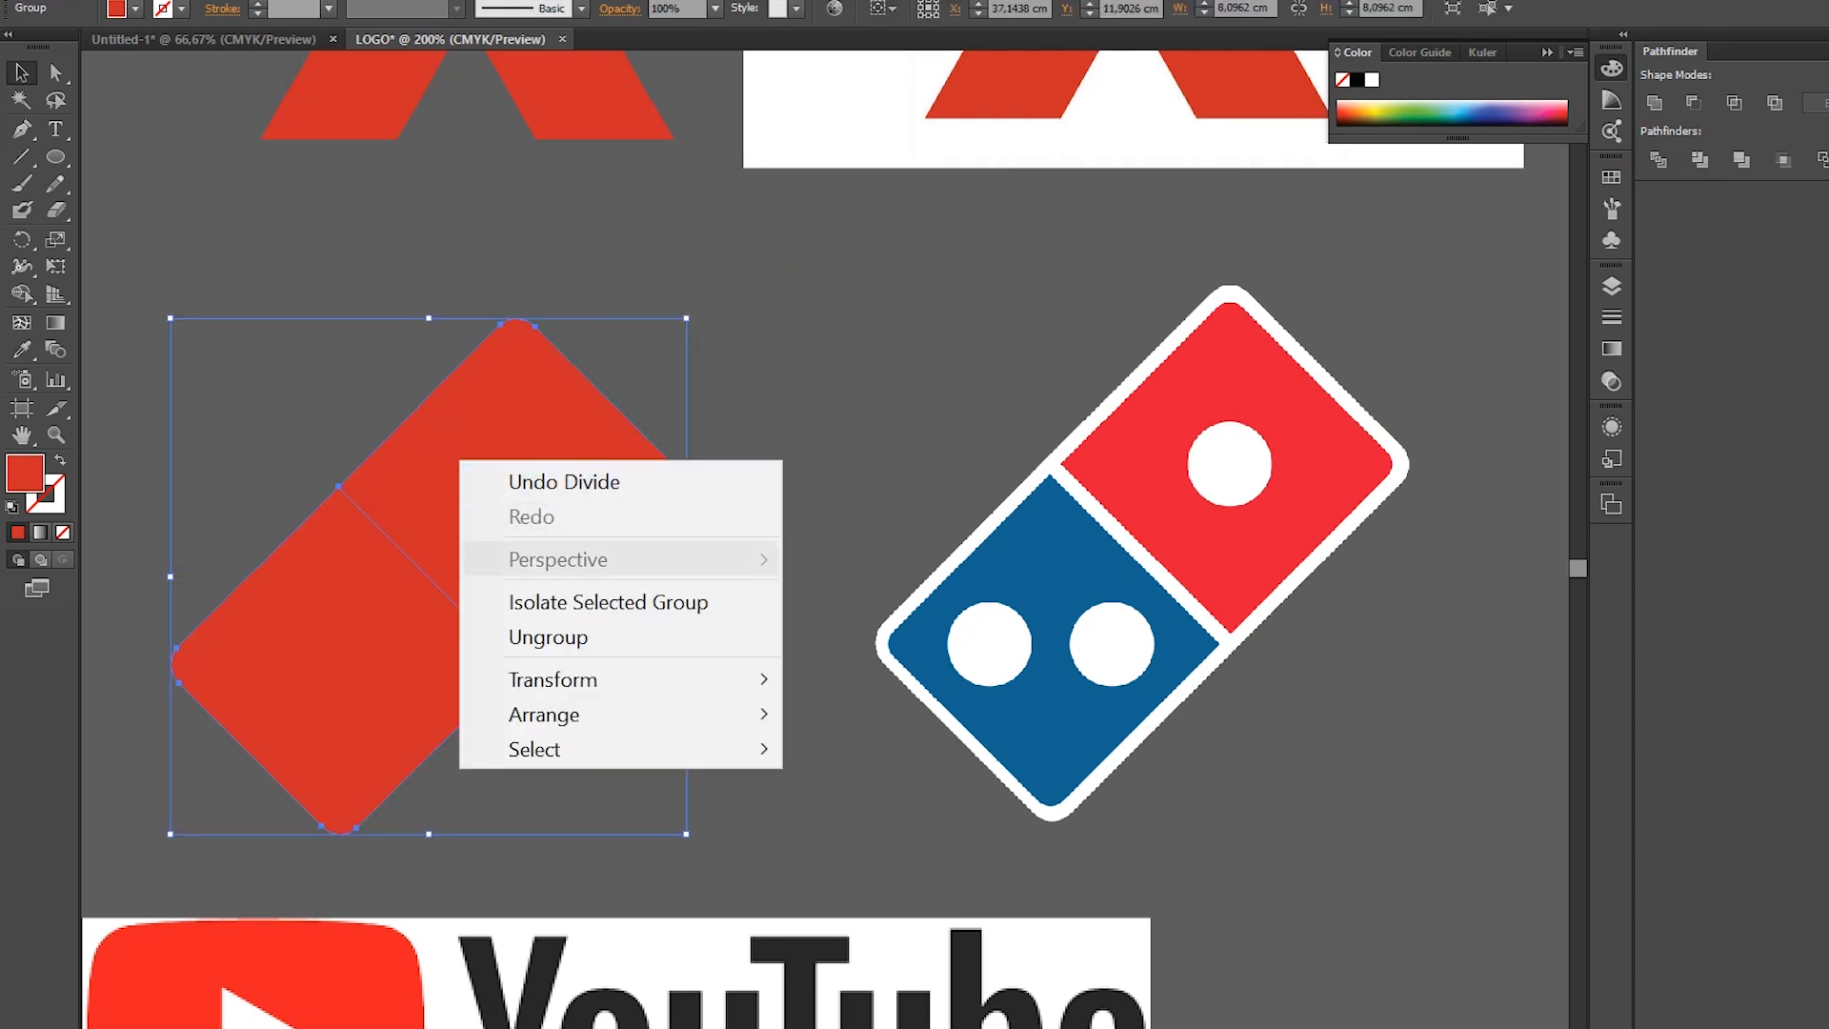
pyautogui.click(571, 636)
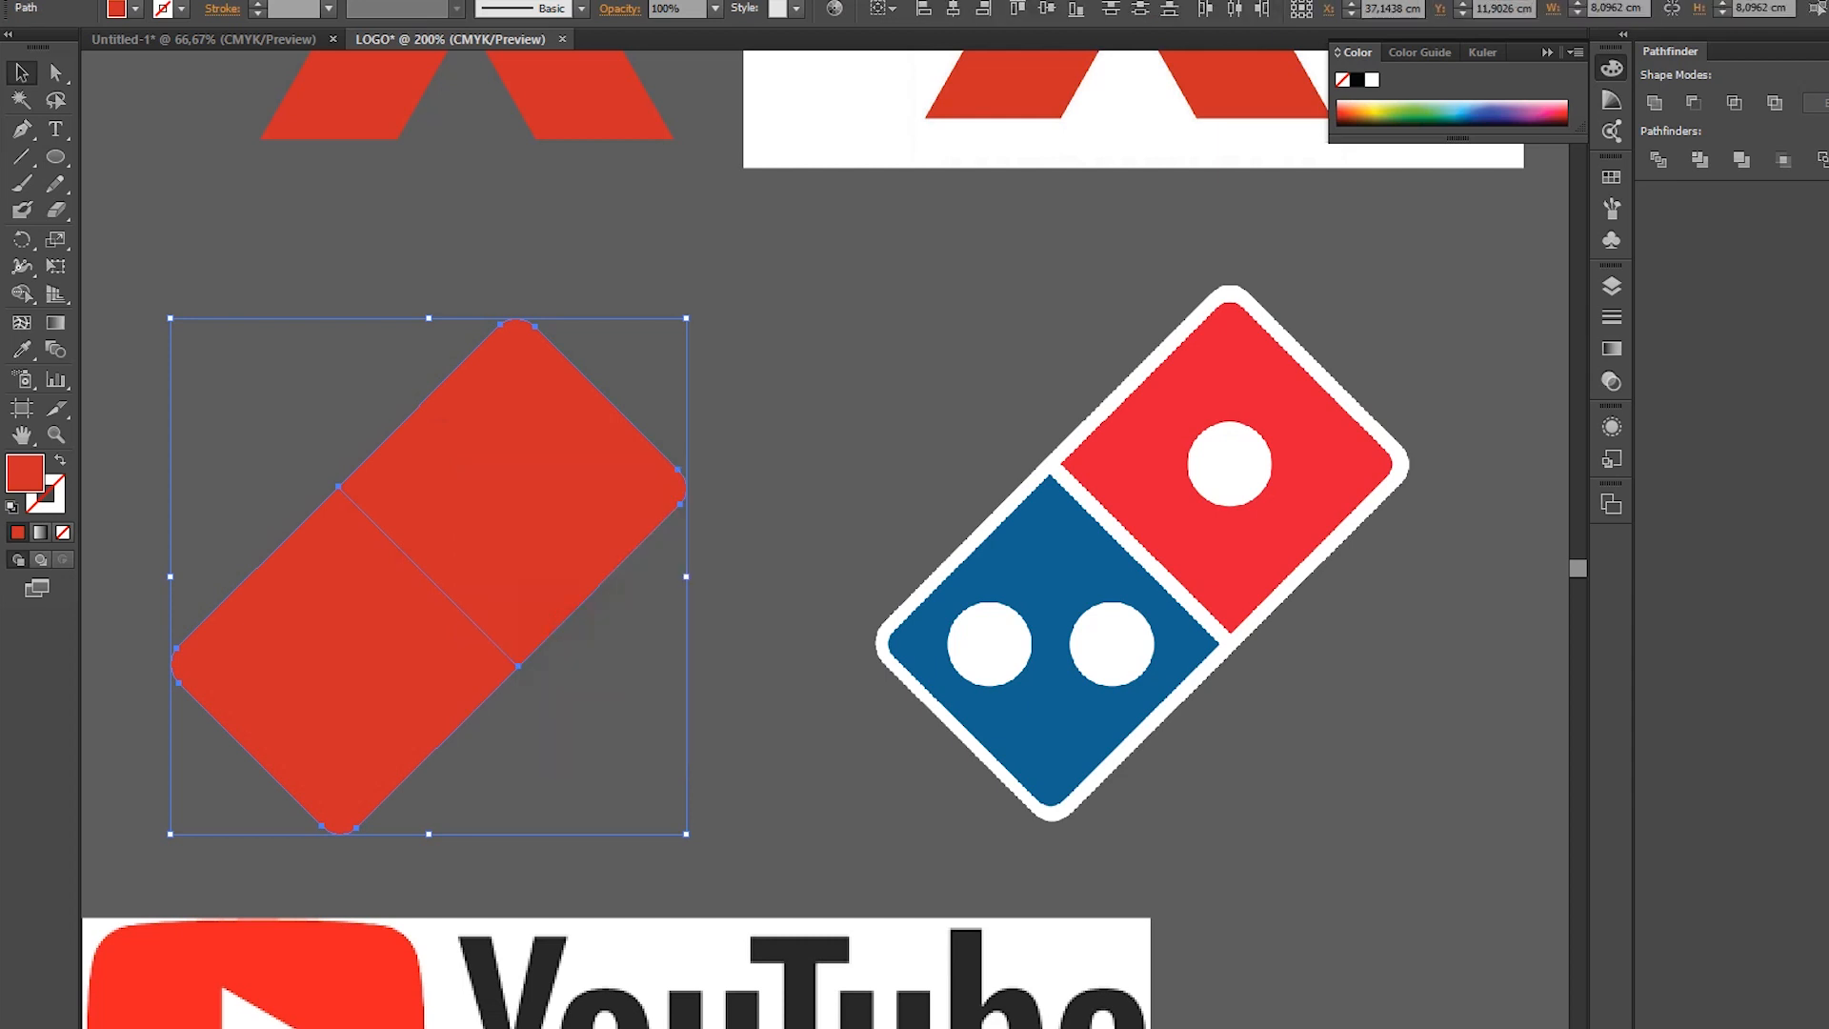
pyautogui.click(809, 334)
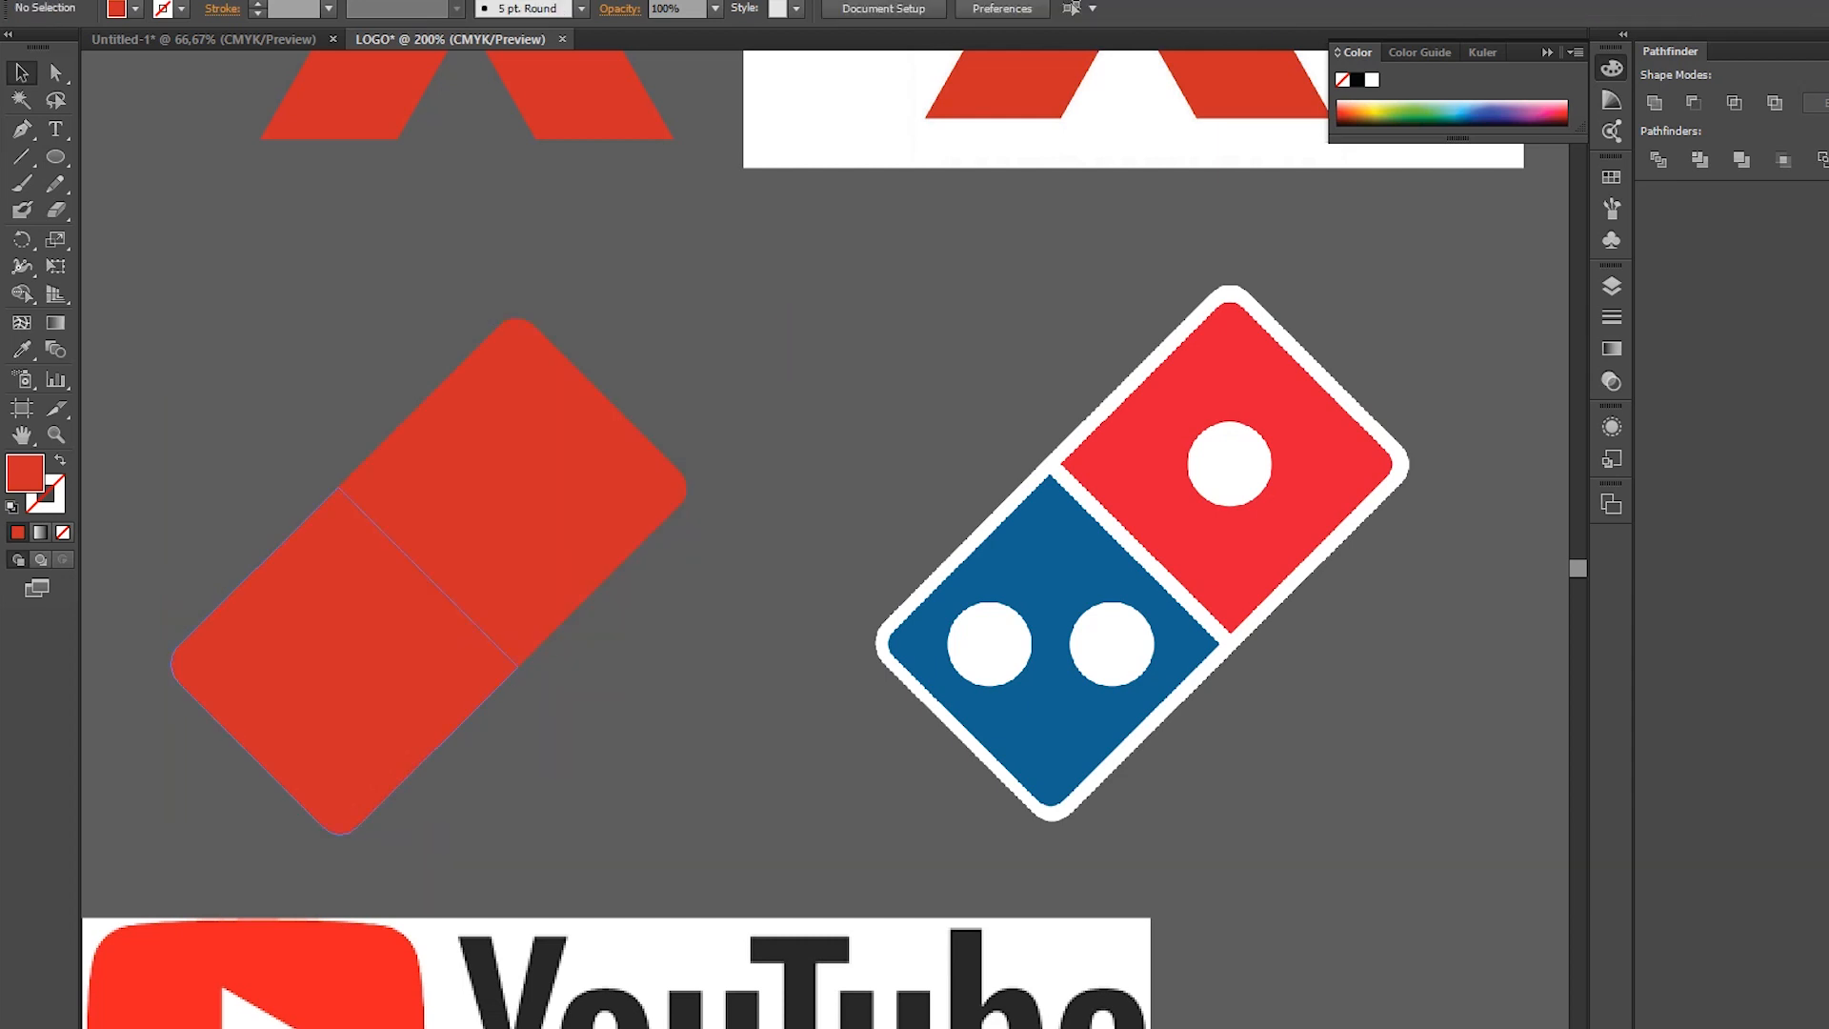
# - Recolor the lower half of the divided rectangle with the blue sampled from the reference logo
pyautogui.click(478, 663)
pyautogui.press('i')
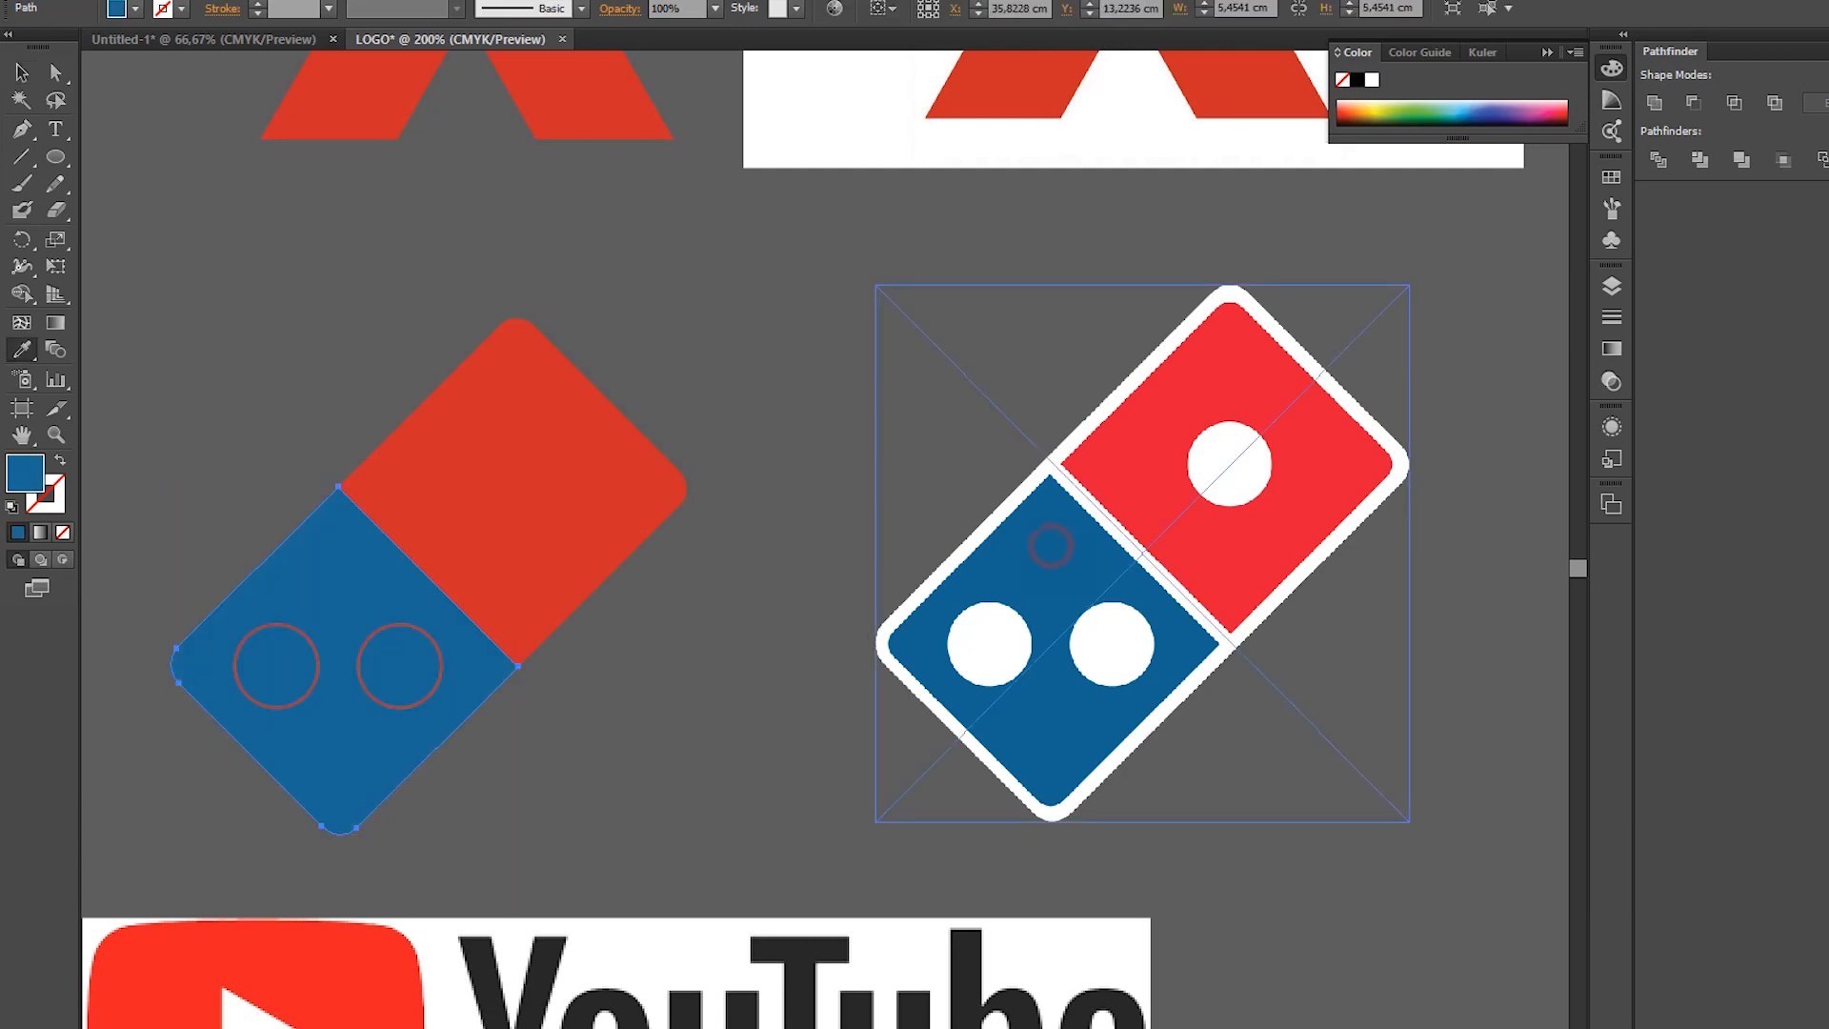
pyautogui.press('v')
# - Select all three circle outlines and give them a white fill without a stroke
pyautogui.click(400, 624)
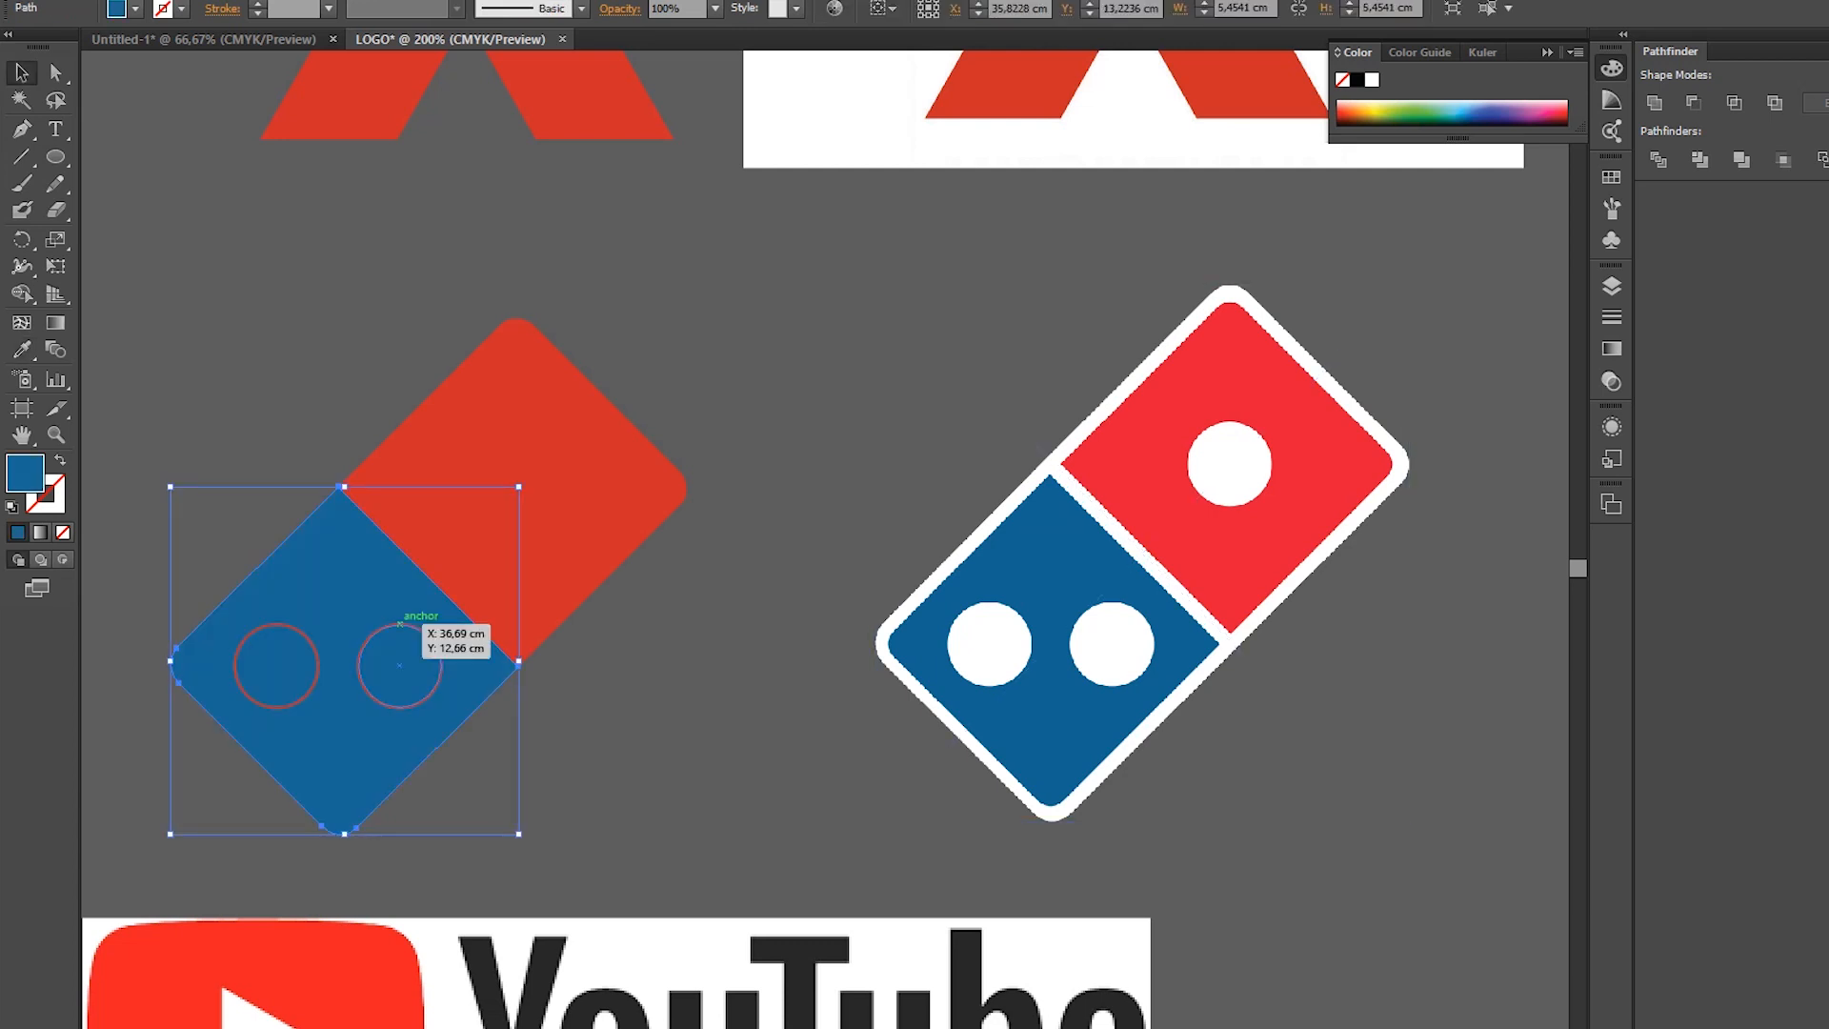
pyautogui.click(400, 625)
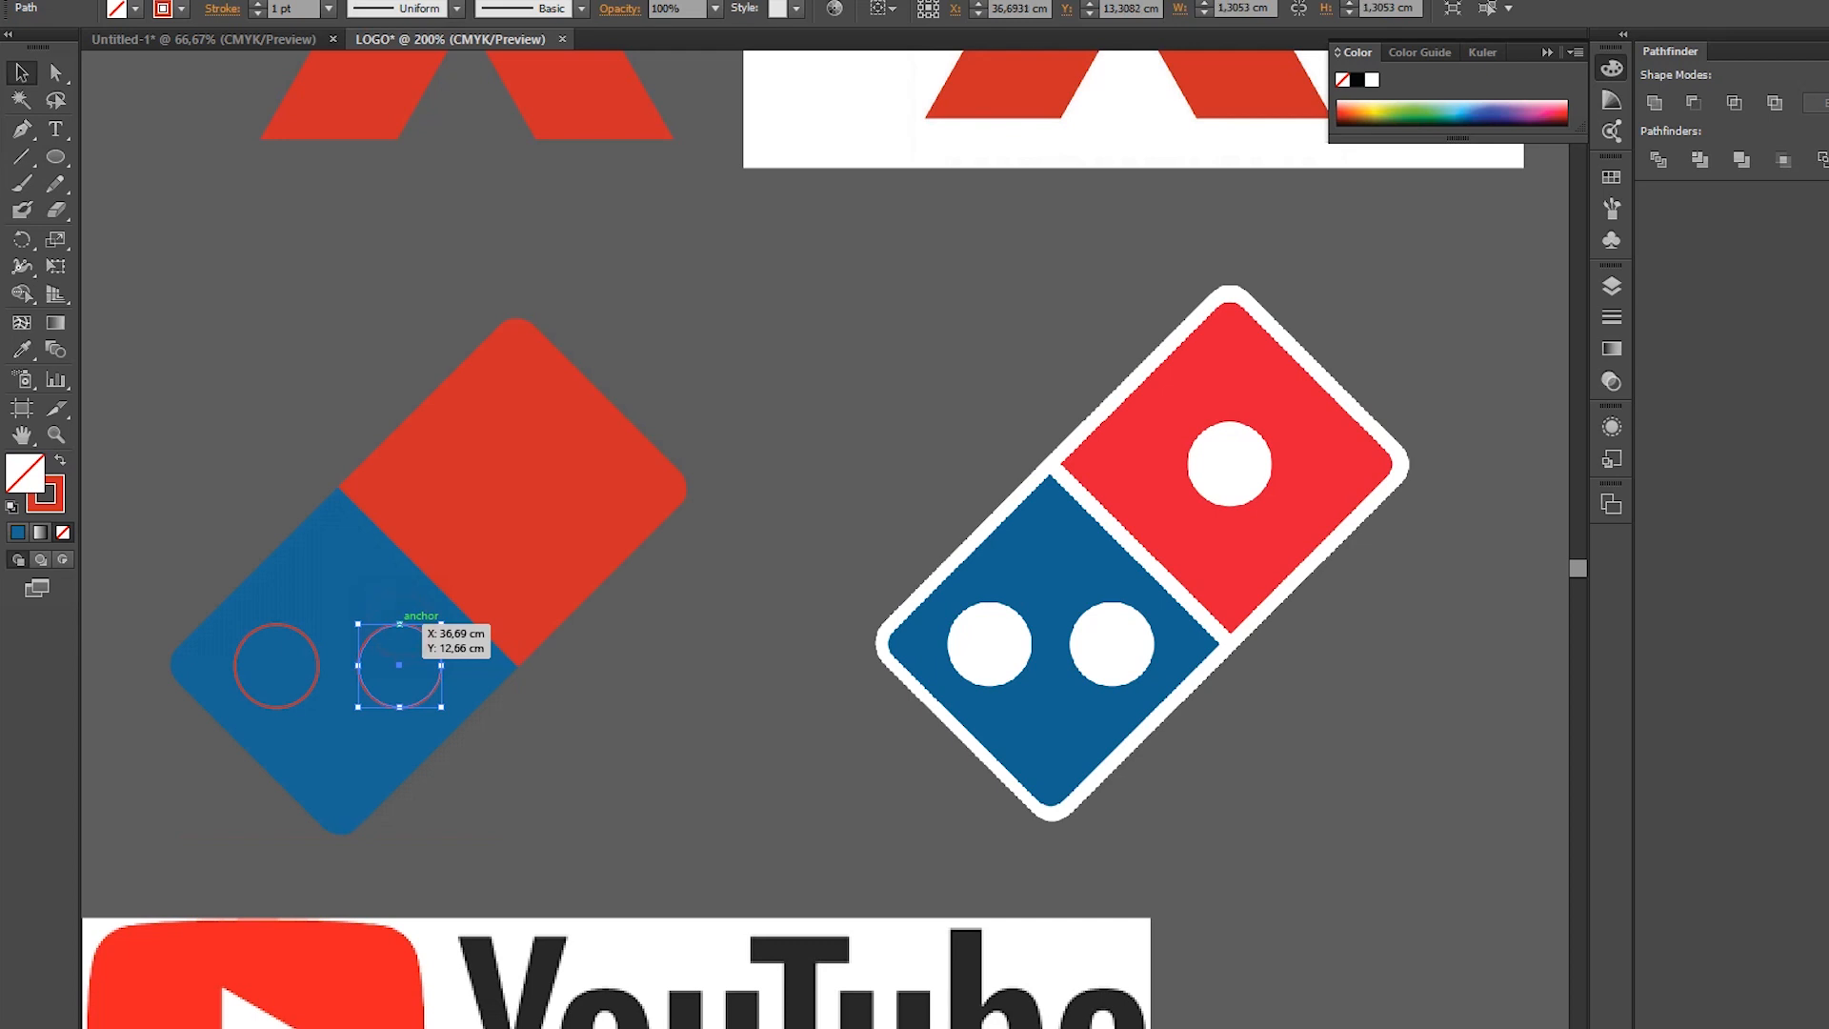
pyautogui.keyDown('shift'); pyautogui.click(281, 625); pyautogui.keyUp('shift')
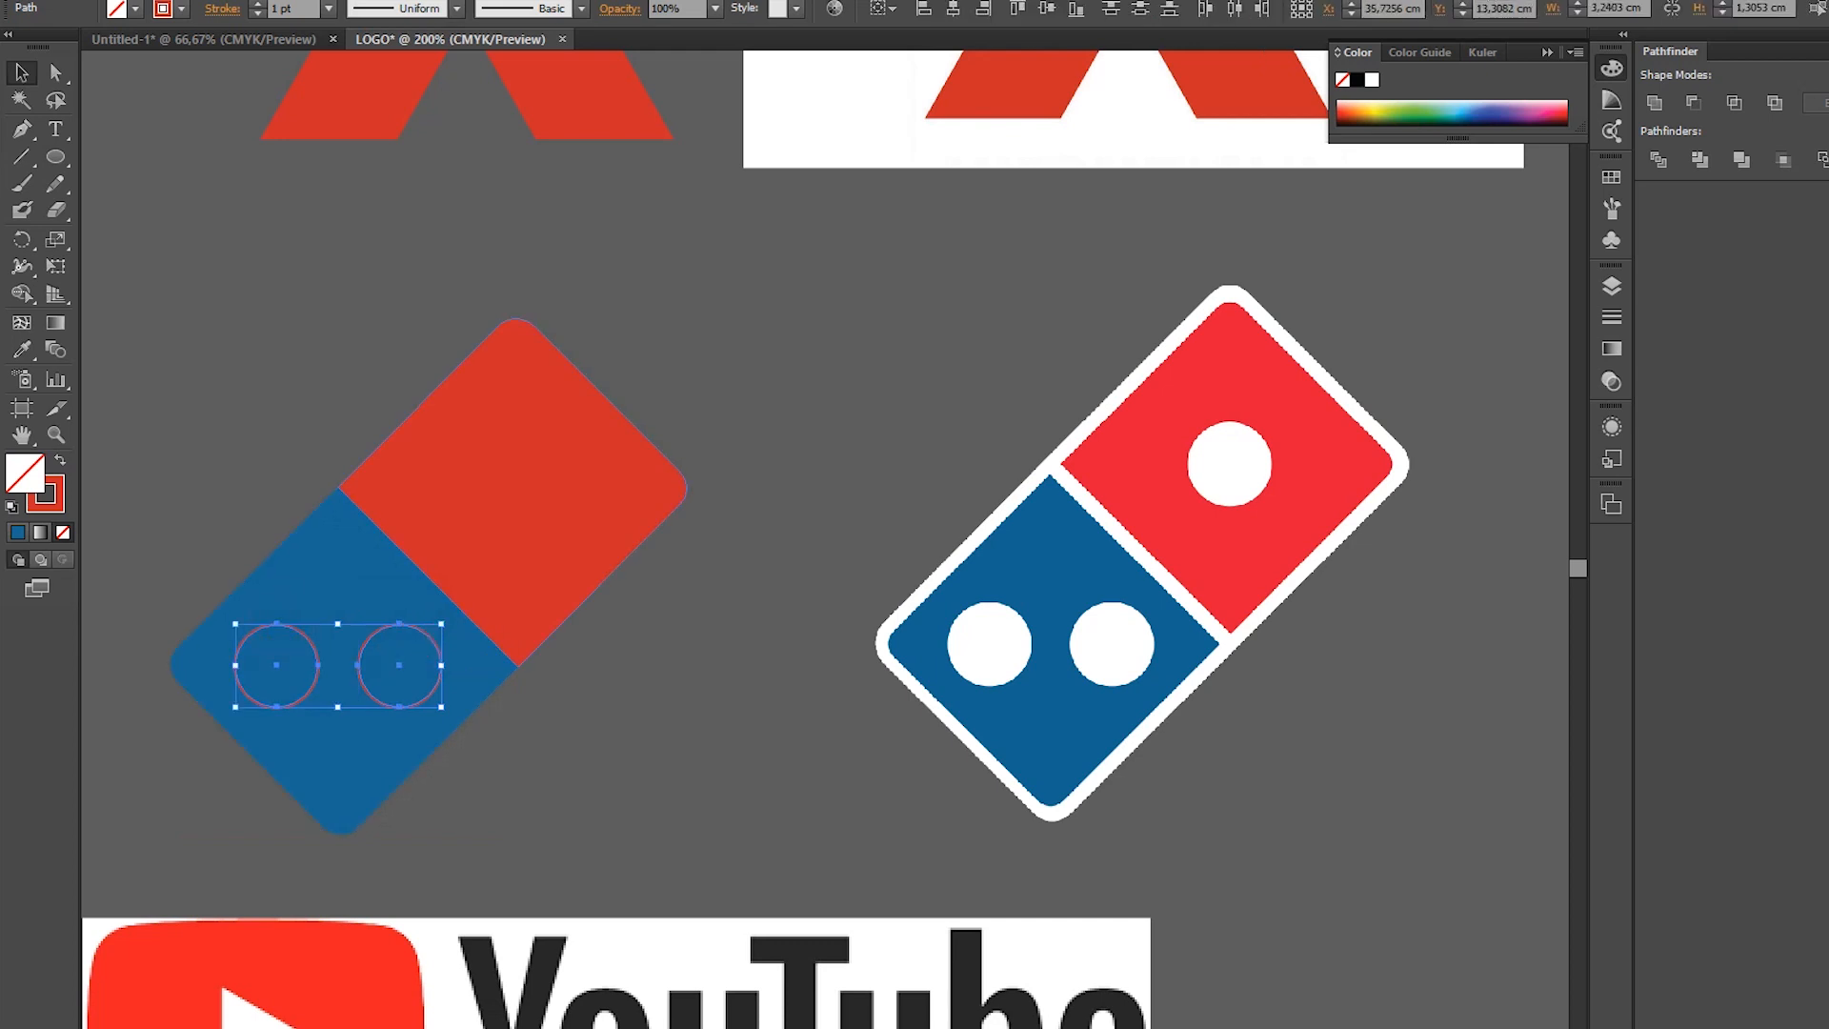
pyautogui.click(539, 450)
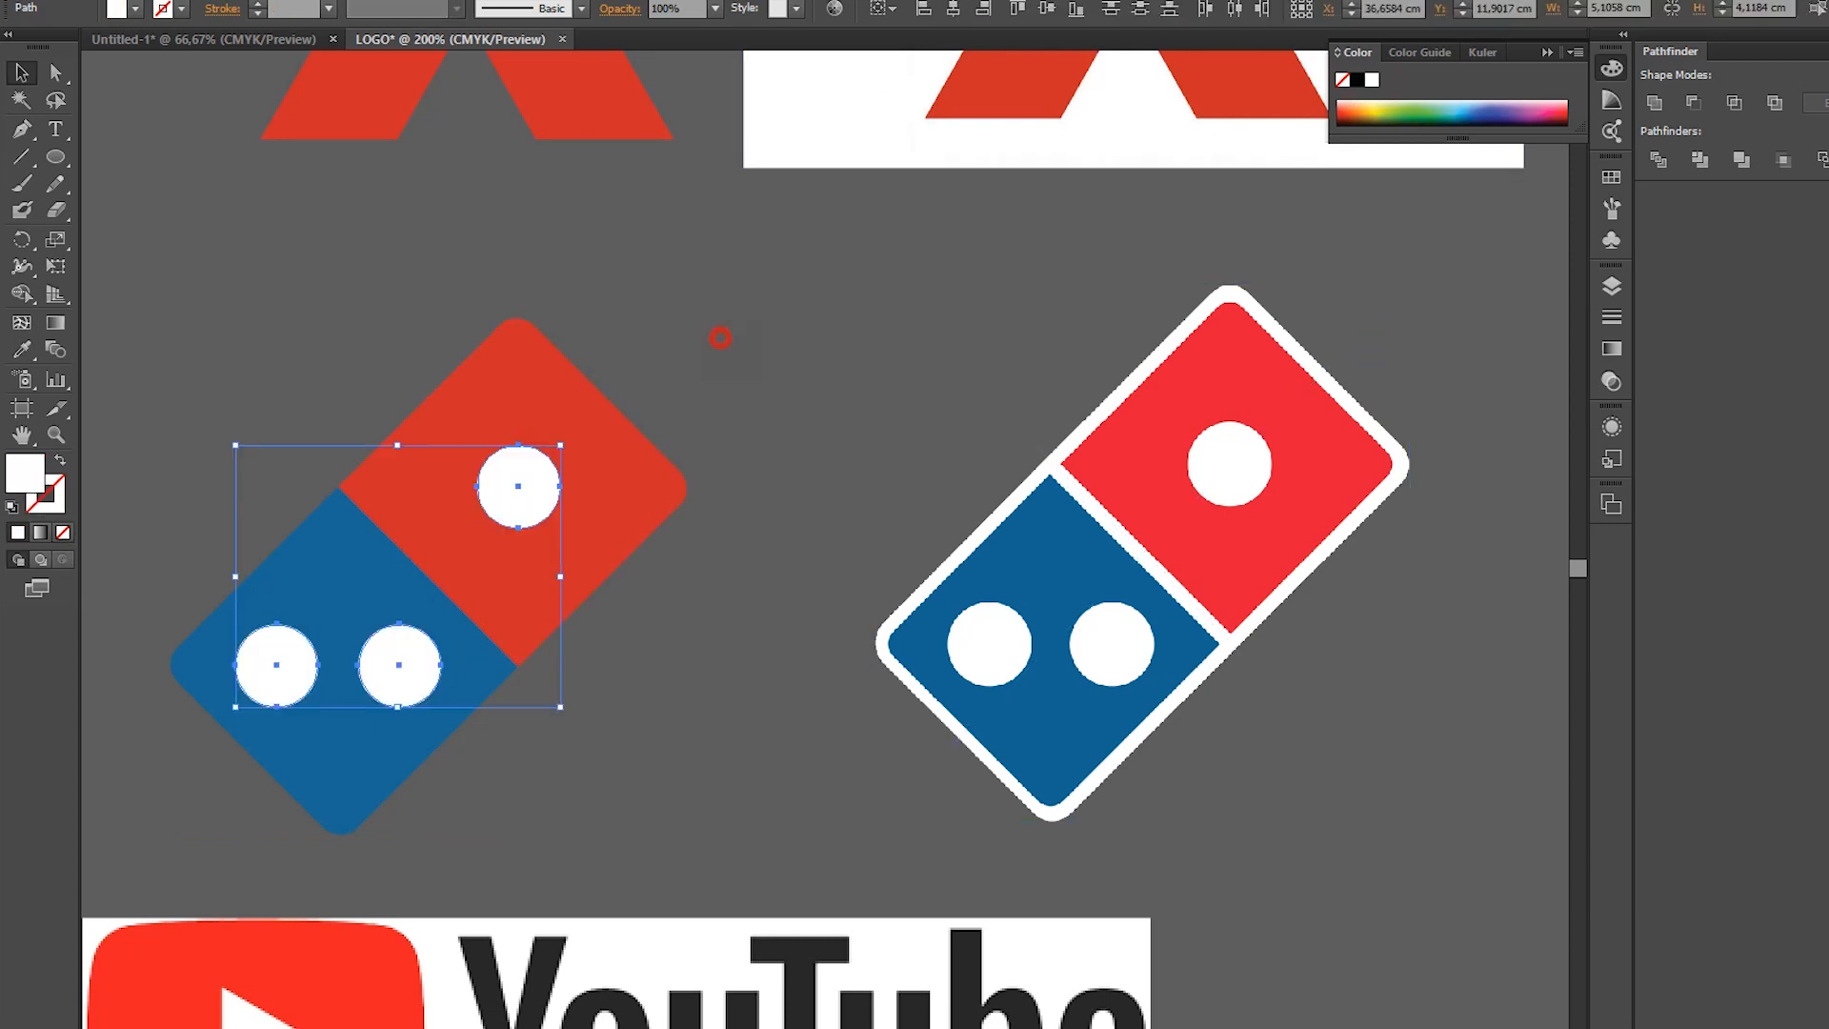
# - Select the red and blue halves of the rebuilt domino and give both a 6 pt white stroke
pyautogui.click(720, 338)
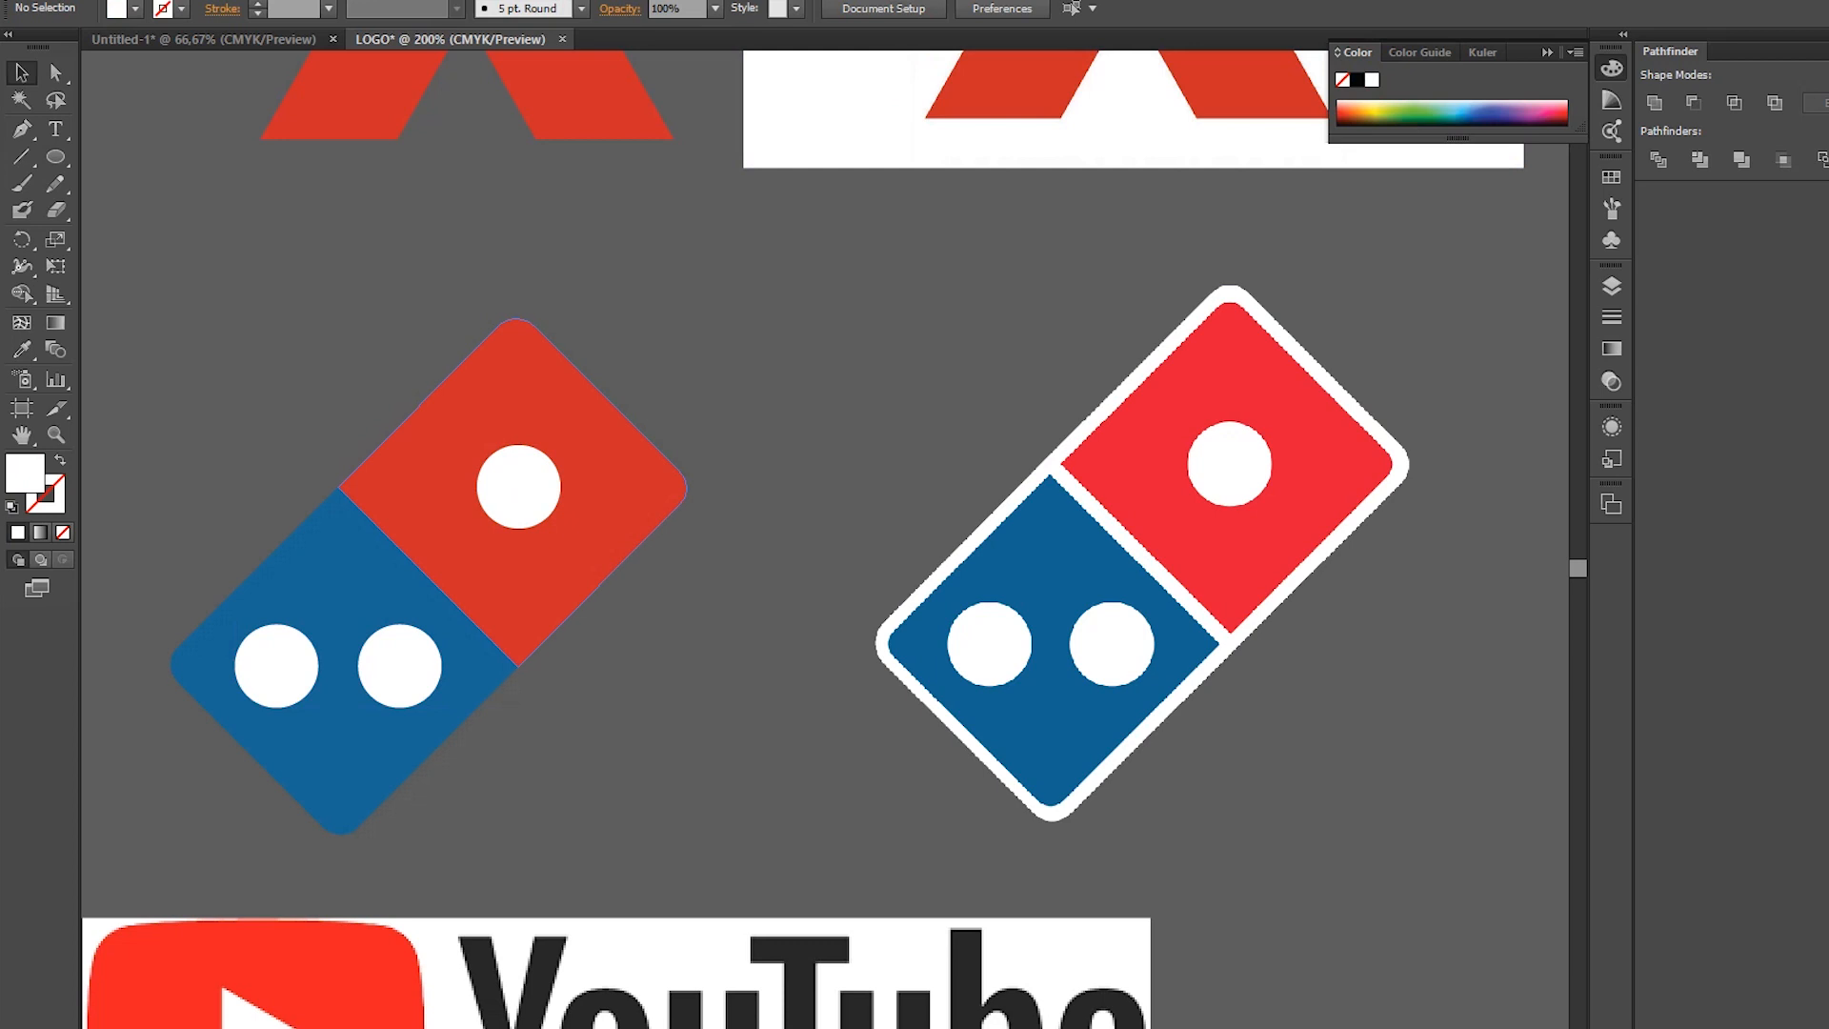
pyautogui.scroll(4, 1093, 501)
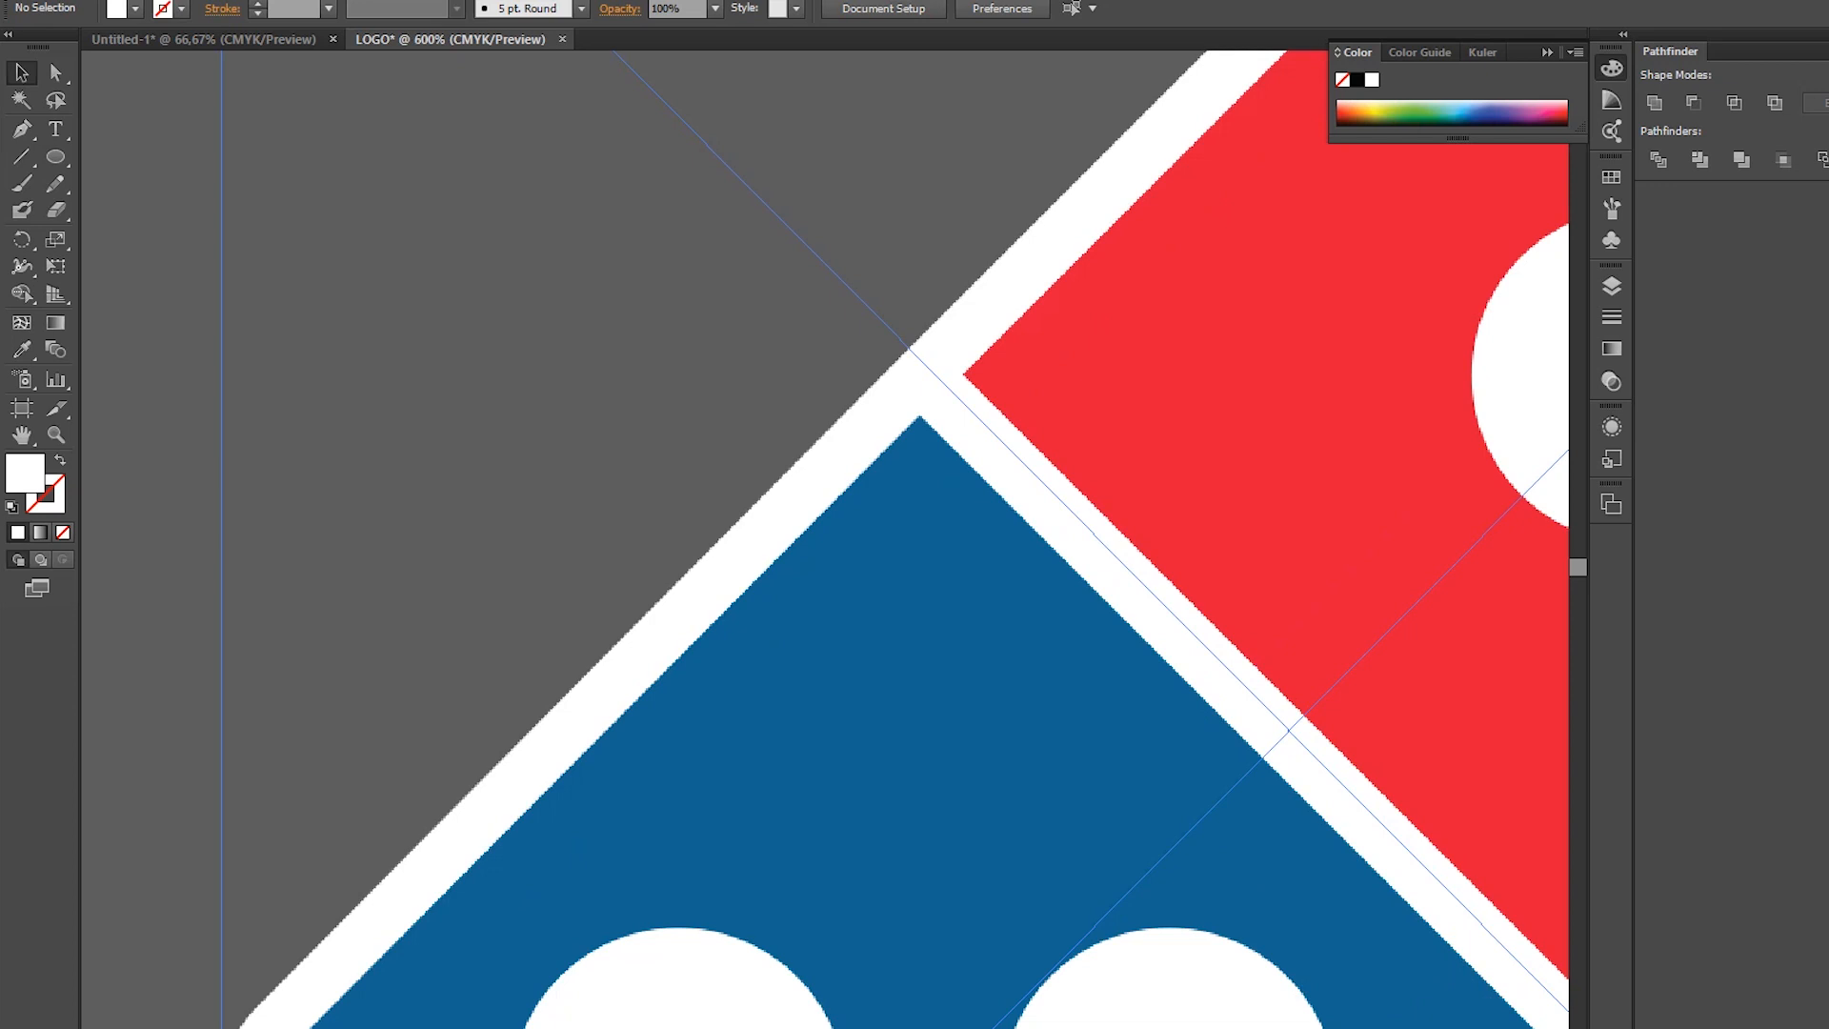
pyautogui.scroll(-3, 888, 559)
pyautogui.hscroll(-5, 983, 579)
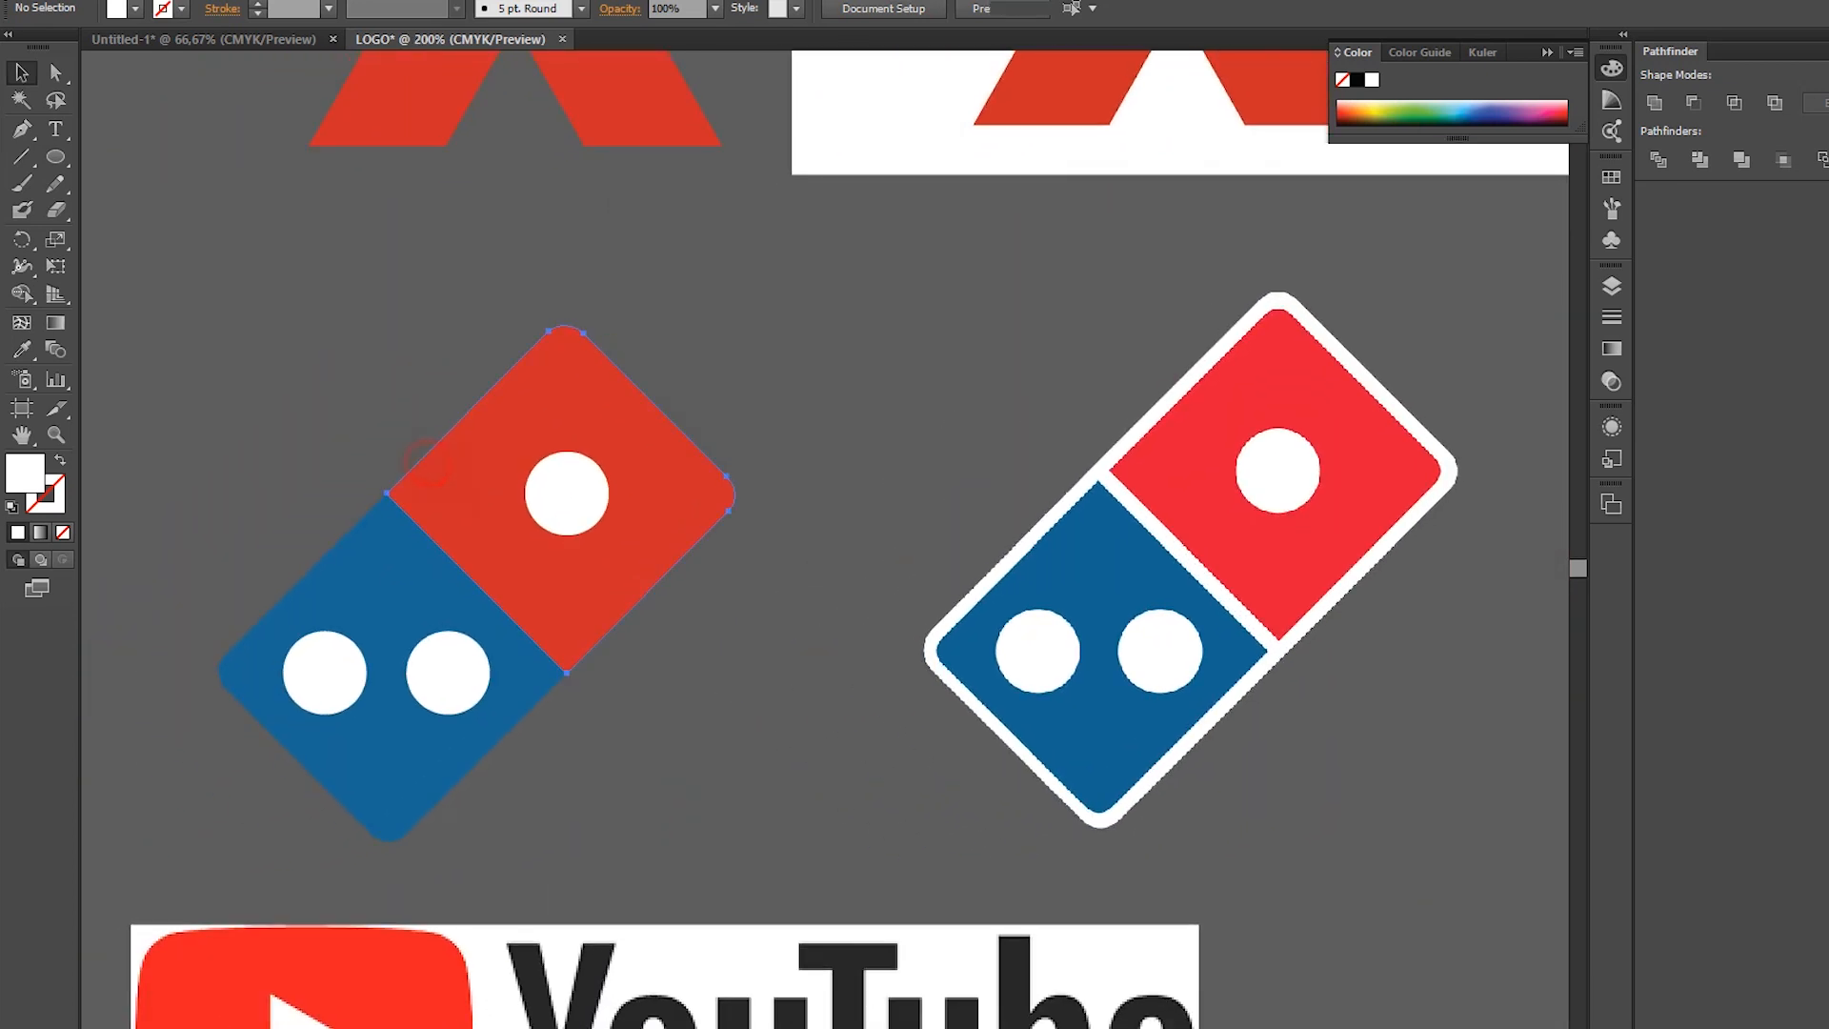
pyautogui.click(424, 462)
pyautogui.keyDown('shift'); pyautogui.click(390, 752); pyautogui.keyUp('shift')
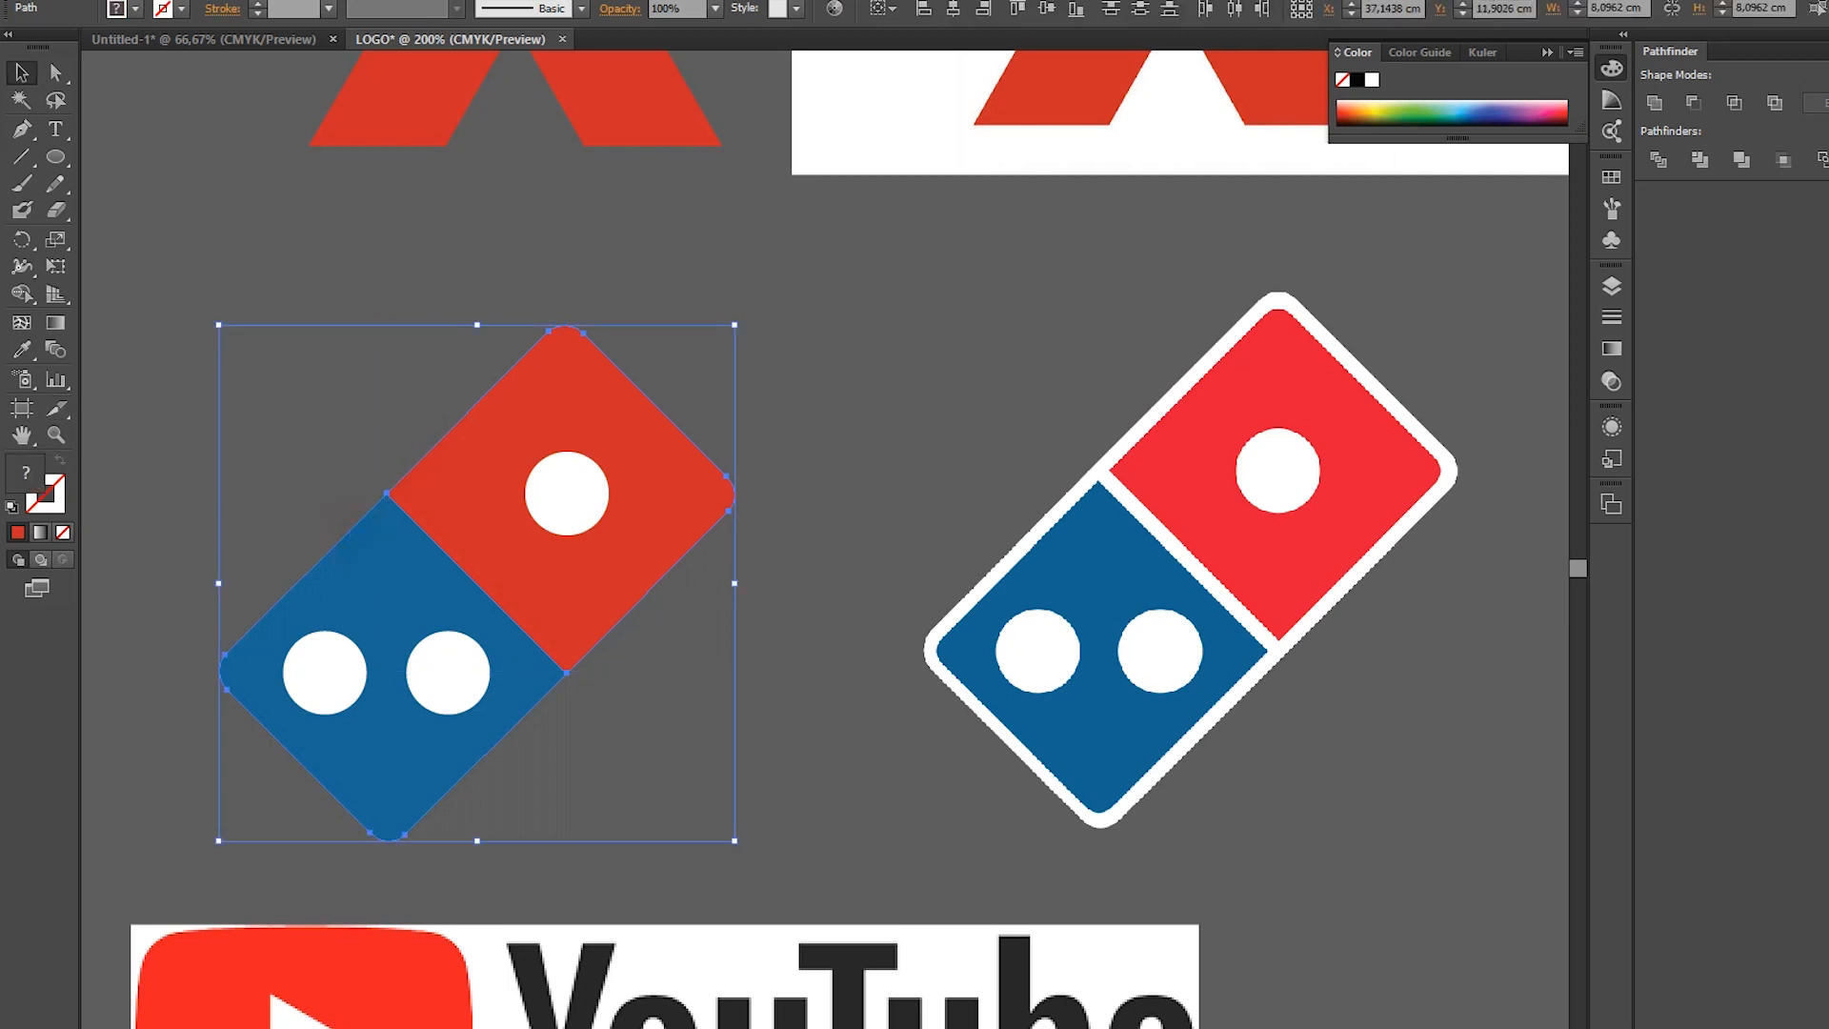
pyautogui.press(',')
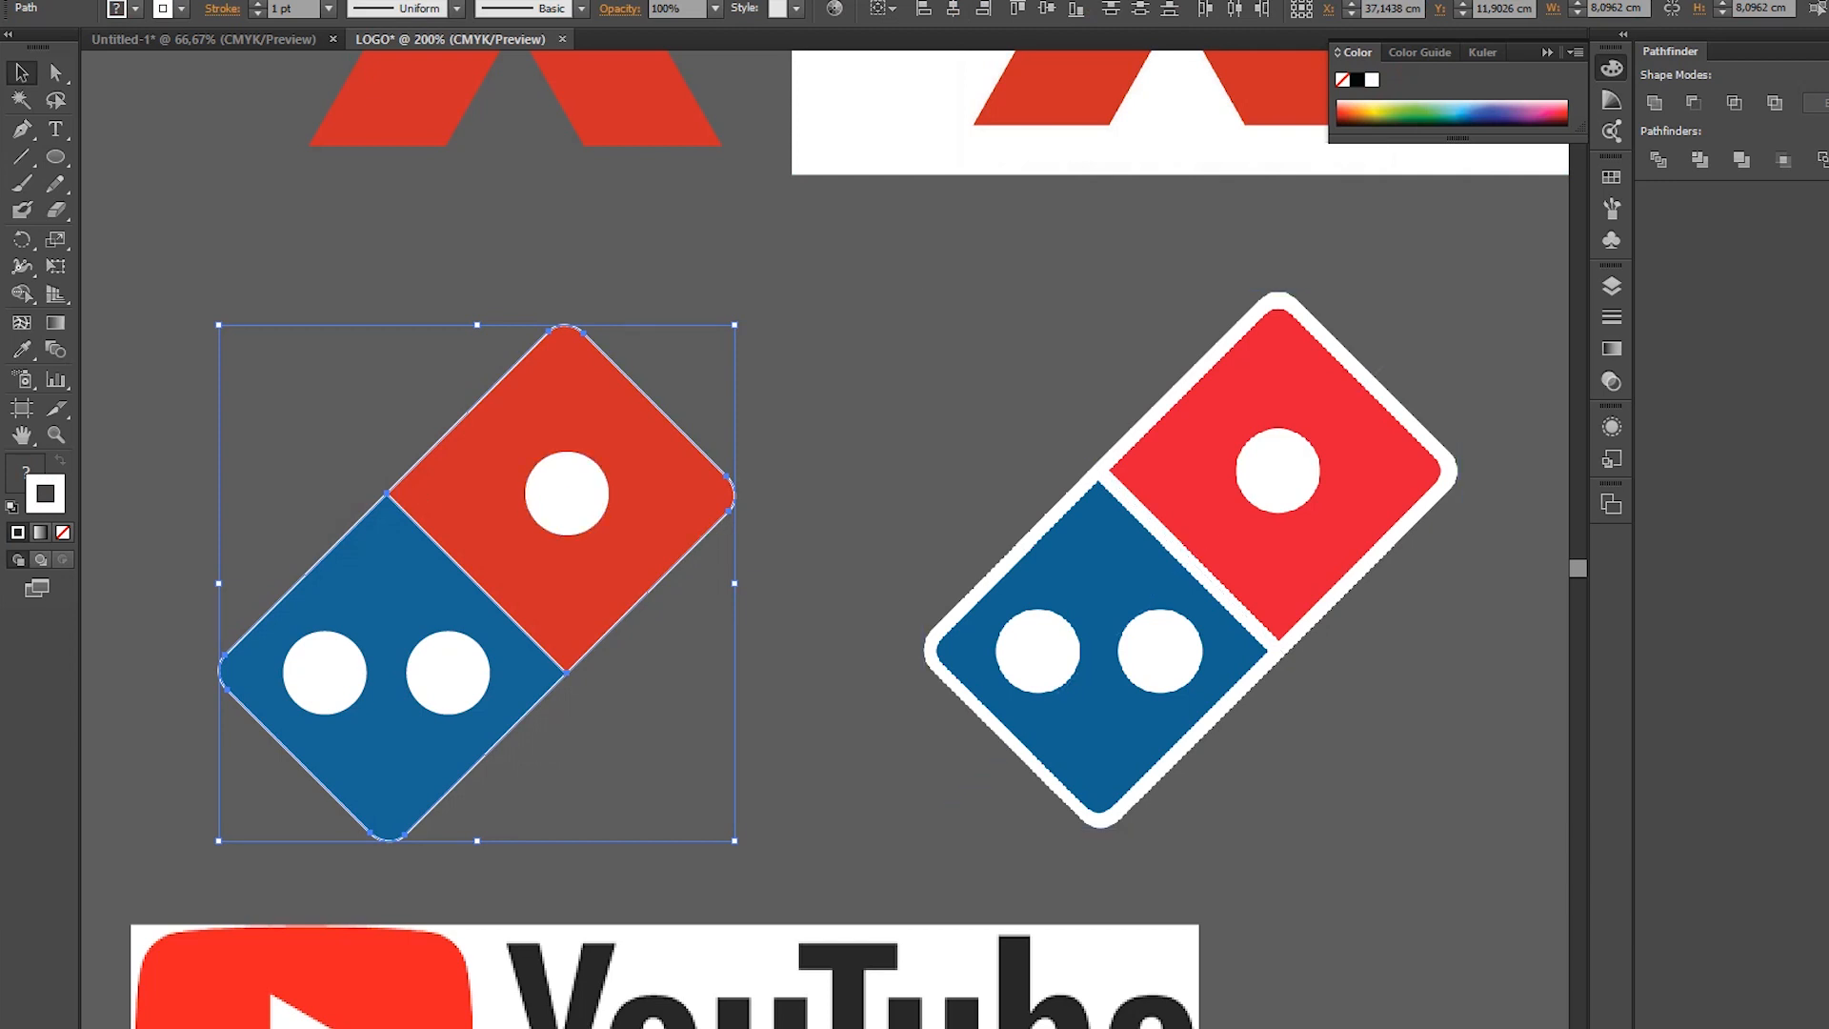
pyautogui.click(923, 335)
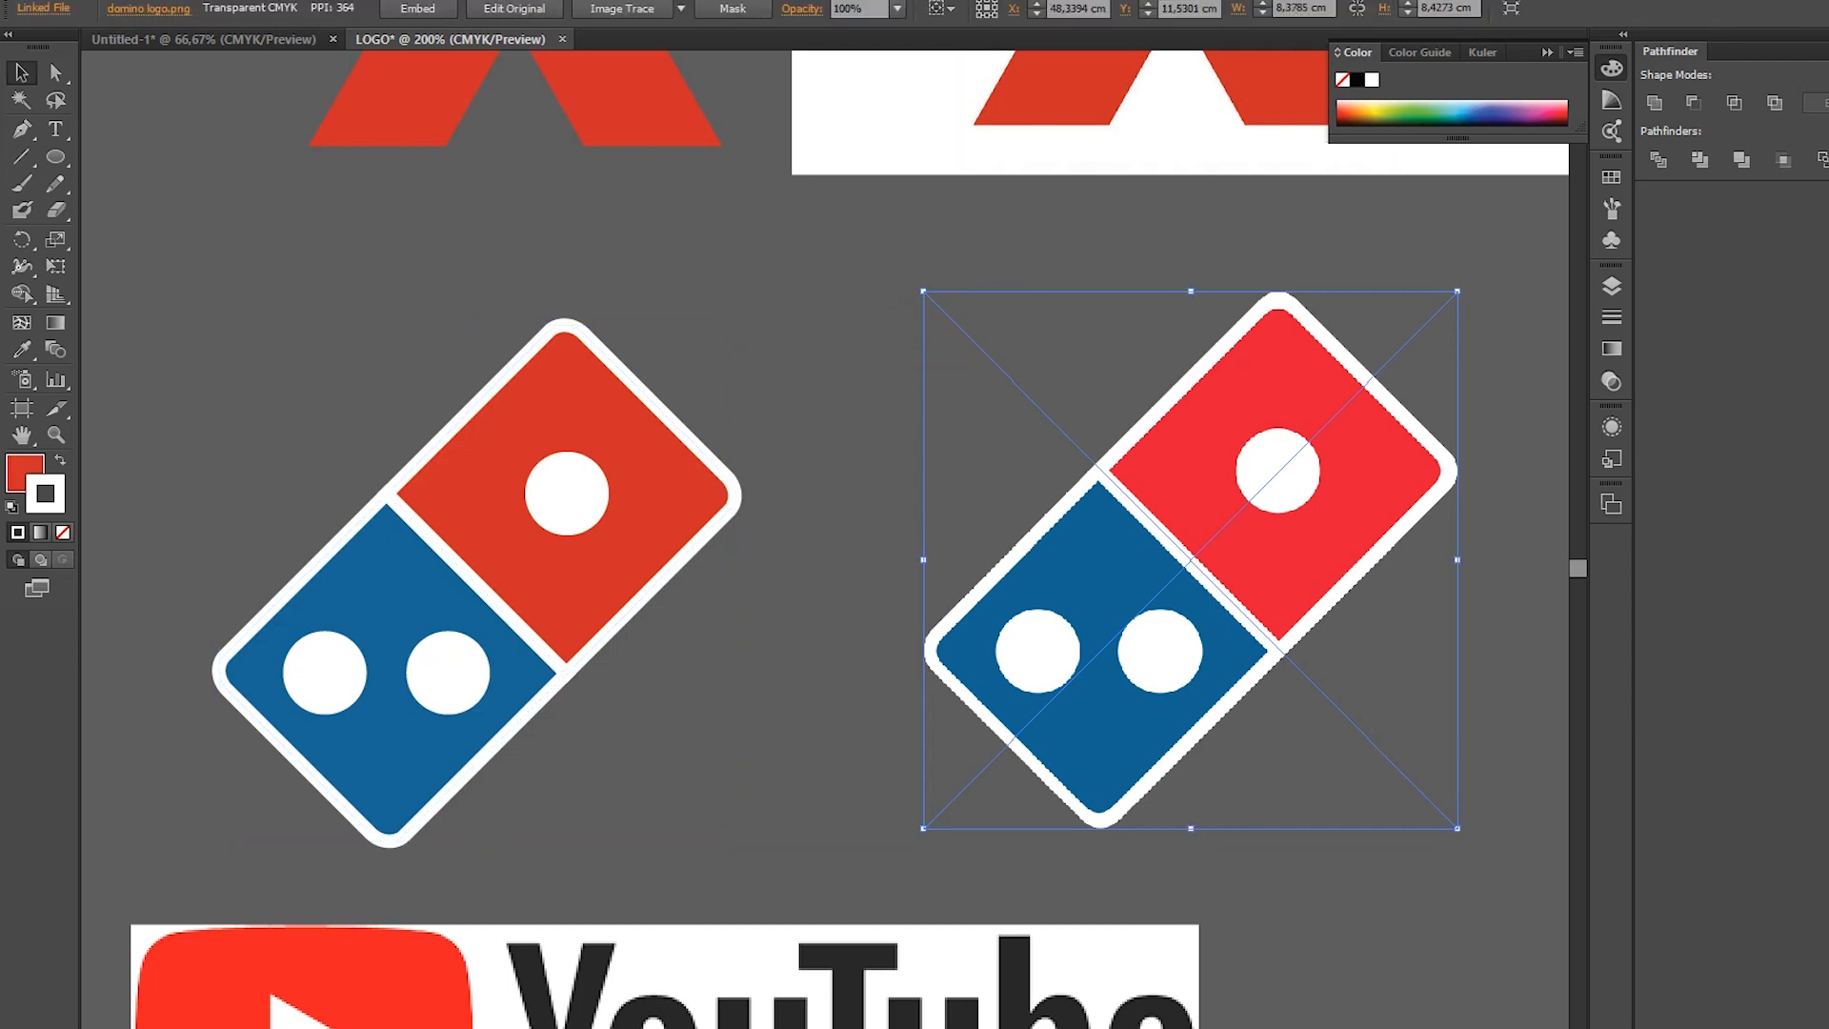
pyautogui.click(793, 340)
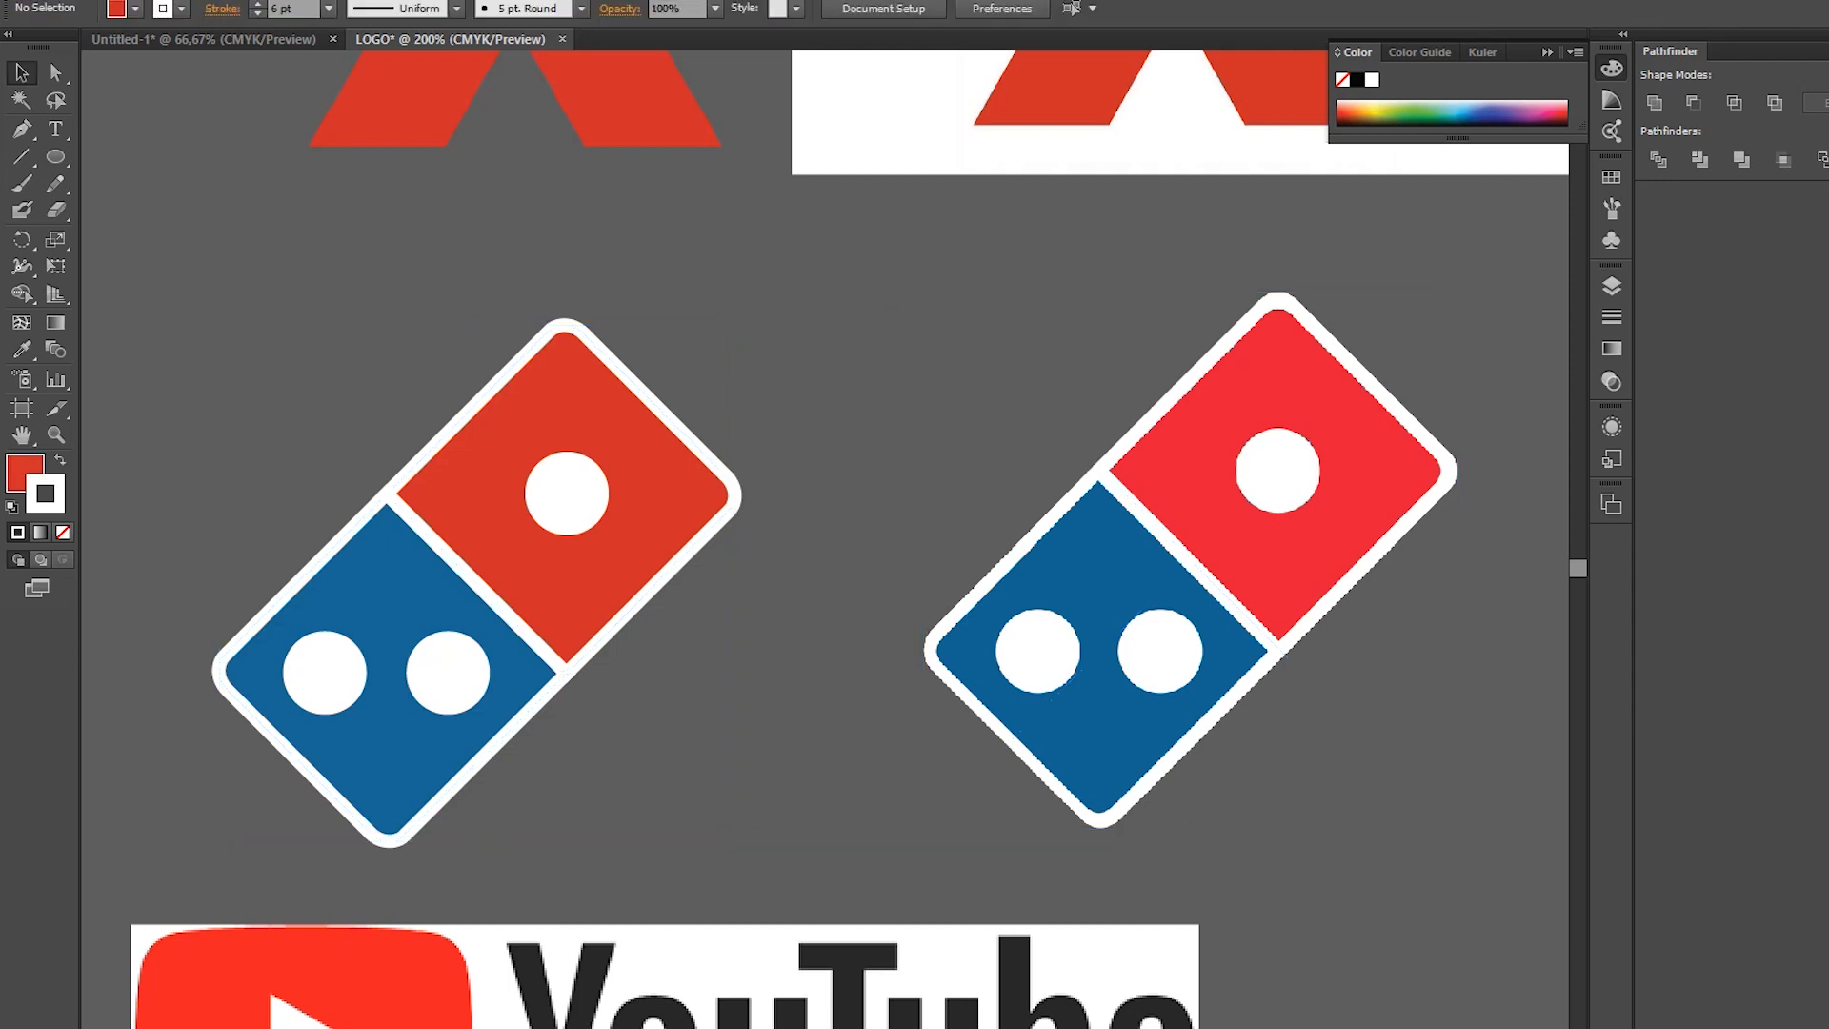
# - Draw a rounded rectangle about 5.19 by 3.55 cm over the red icon of the YouTube logo
pyautogui.moveTo(724, 762); pyautogui.dragTo(897, 203)
pyautogui.moveTo(826, 262); pyautogui.dragTo(835, 390)
pyautogui.scroll(1, 556, 491)
pyautogui.moveTo(612, 445); pyautogui.dragTo(744, 320)
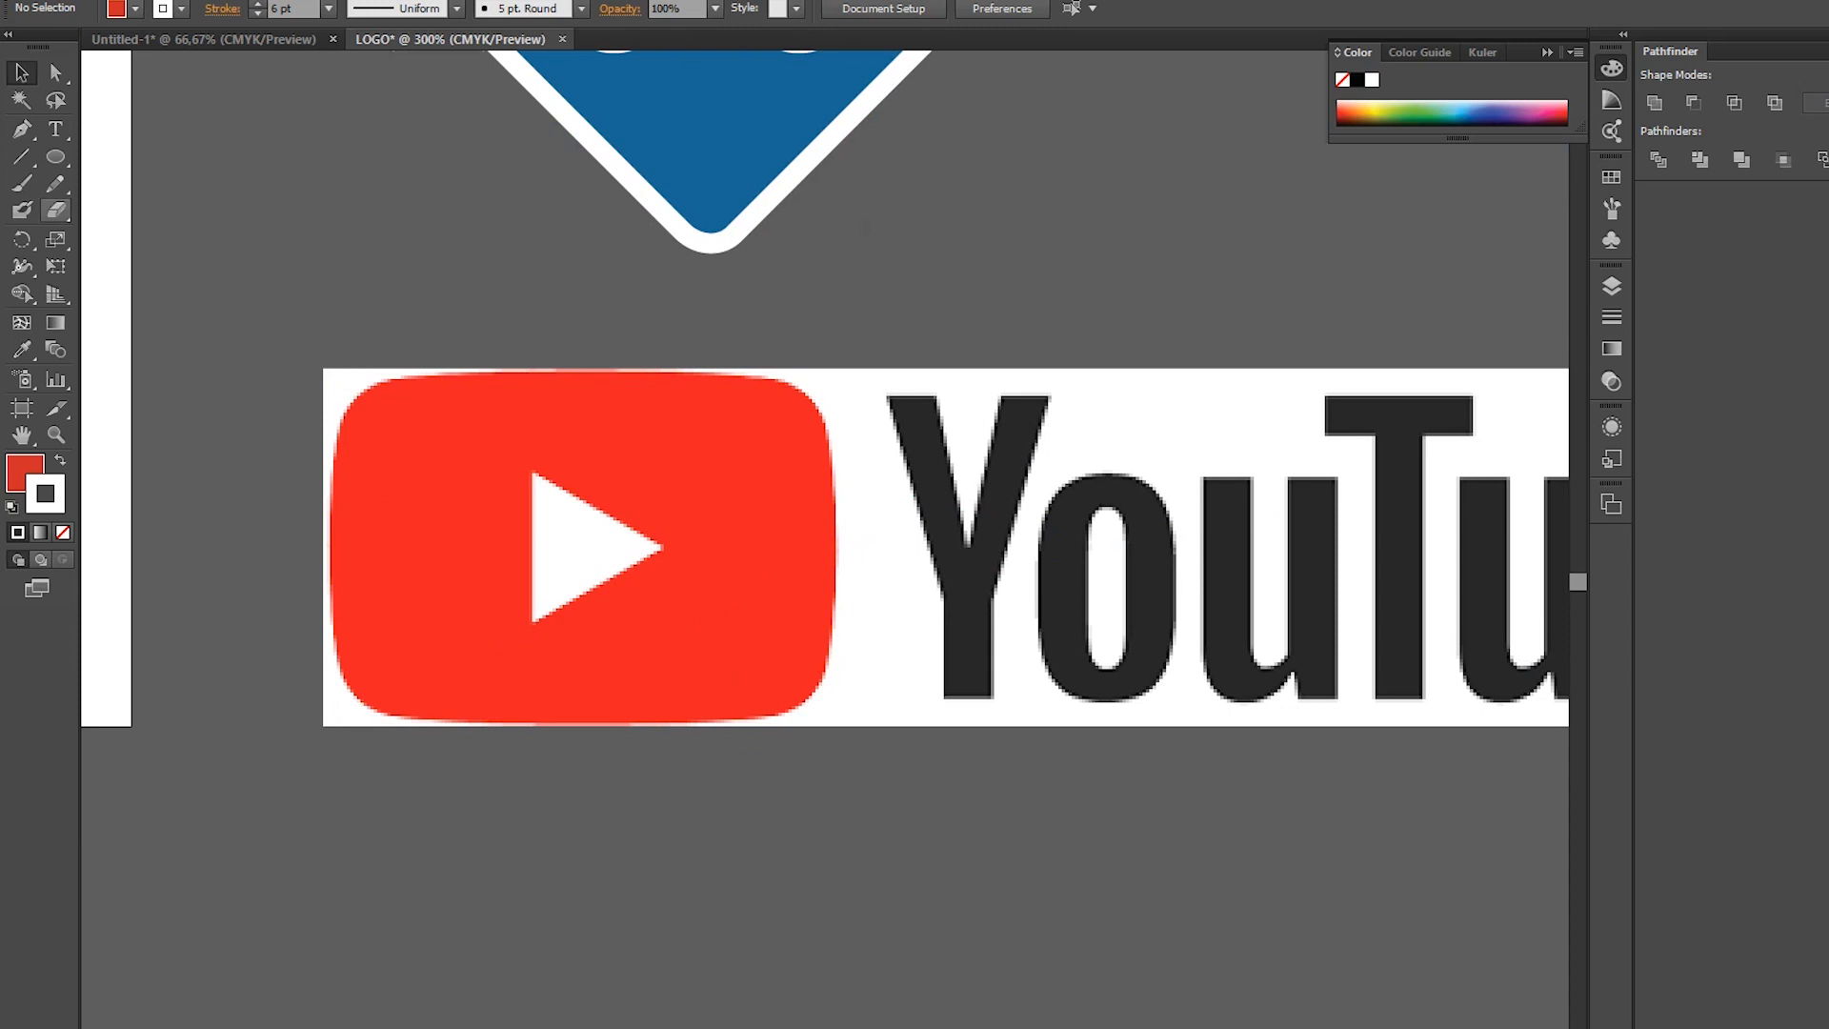
pyautogui.click(55, 156)
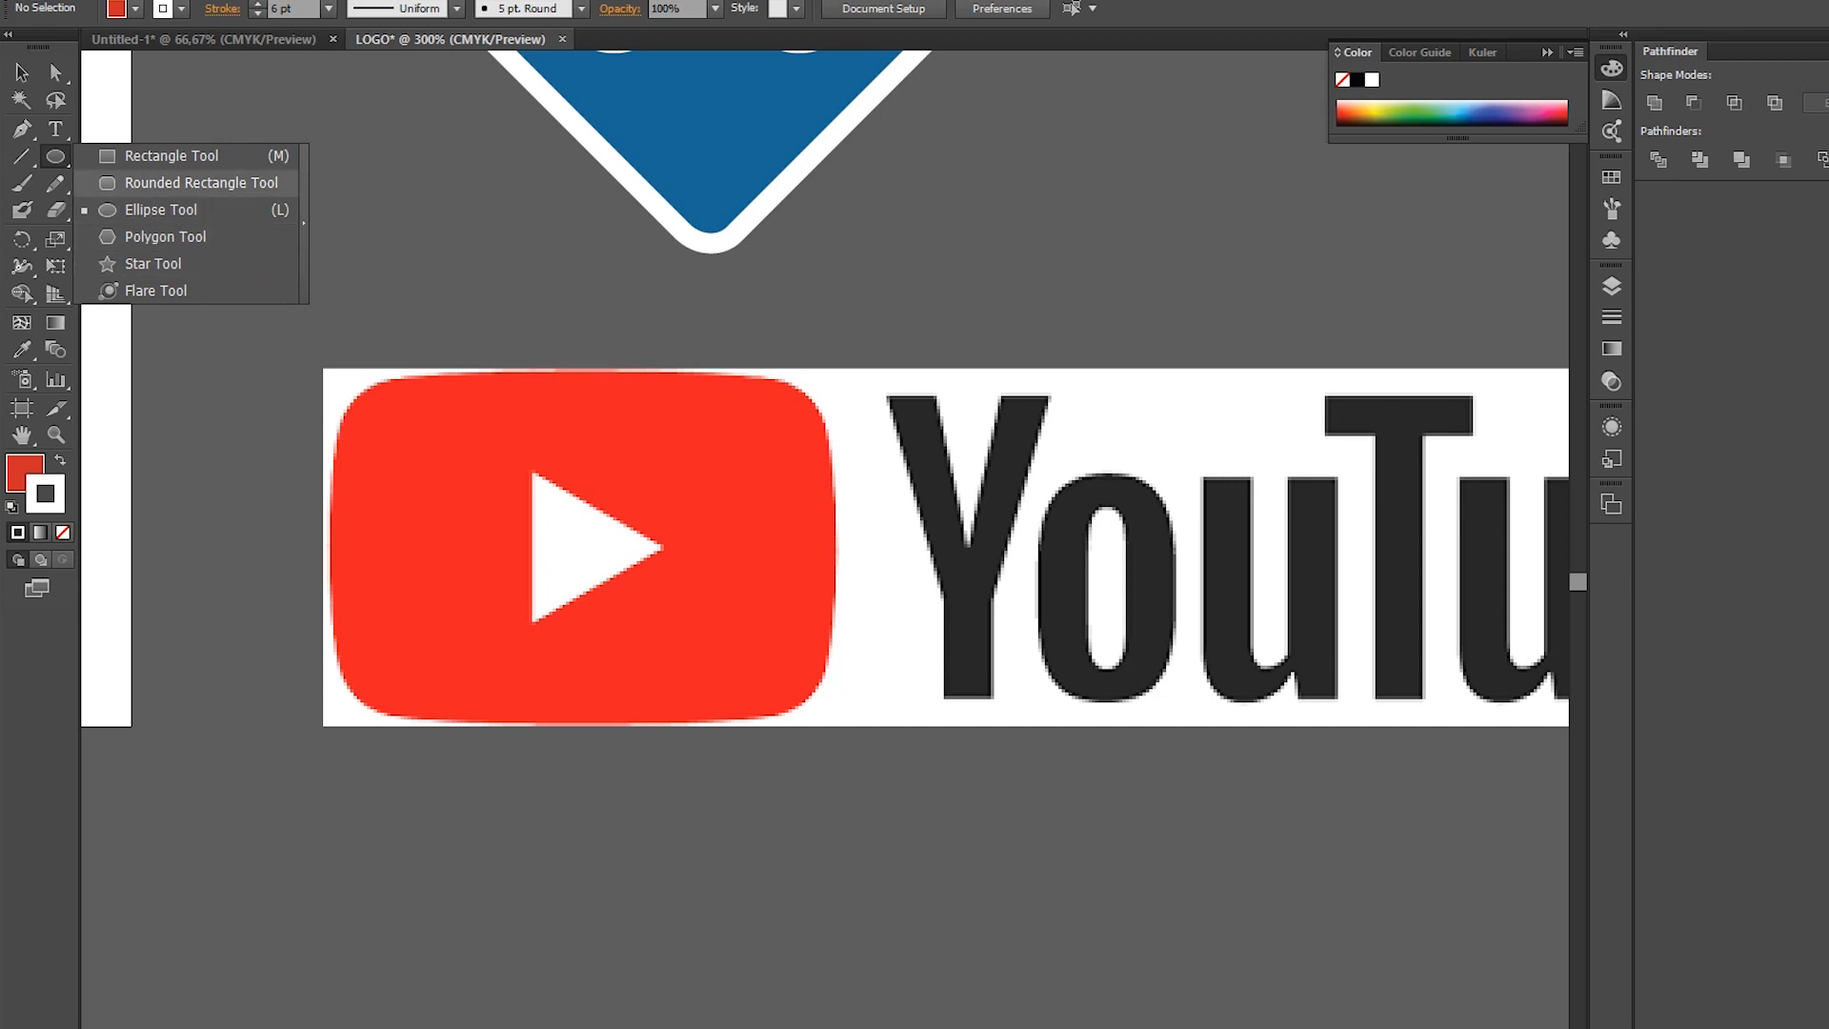
pyautogui.click(207, 180)
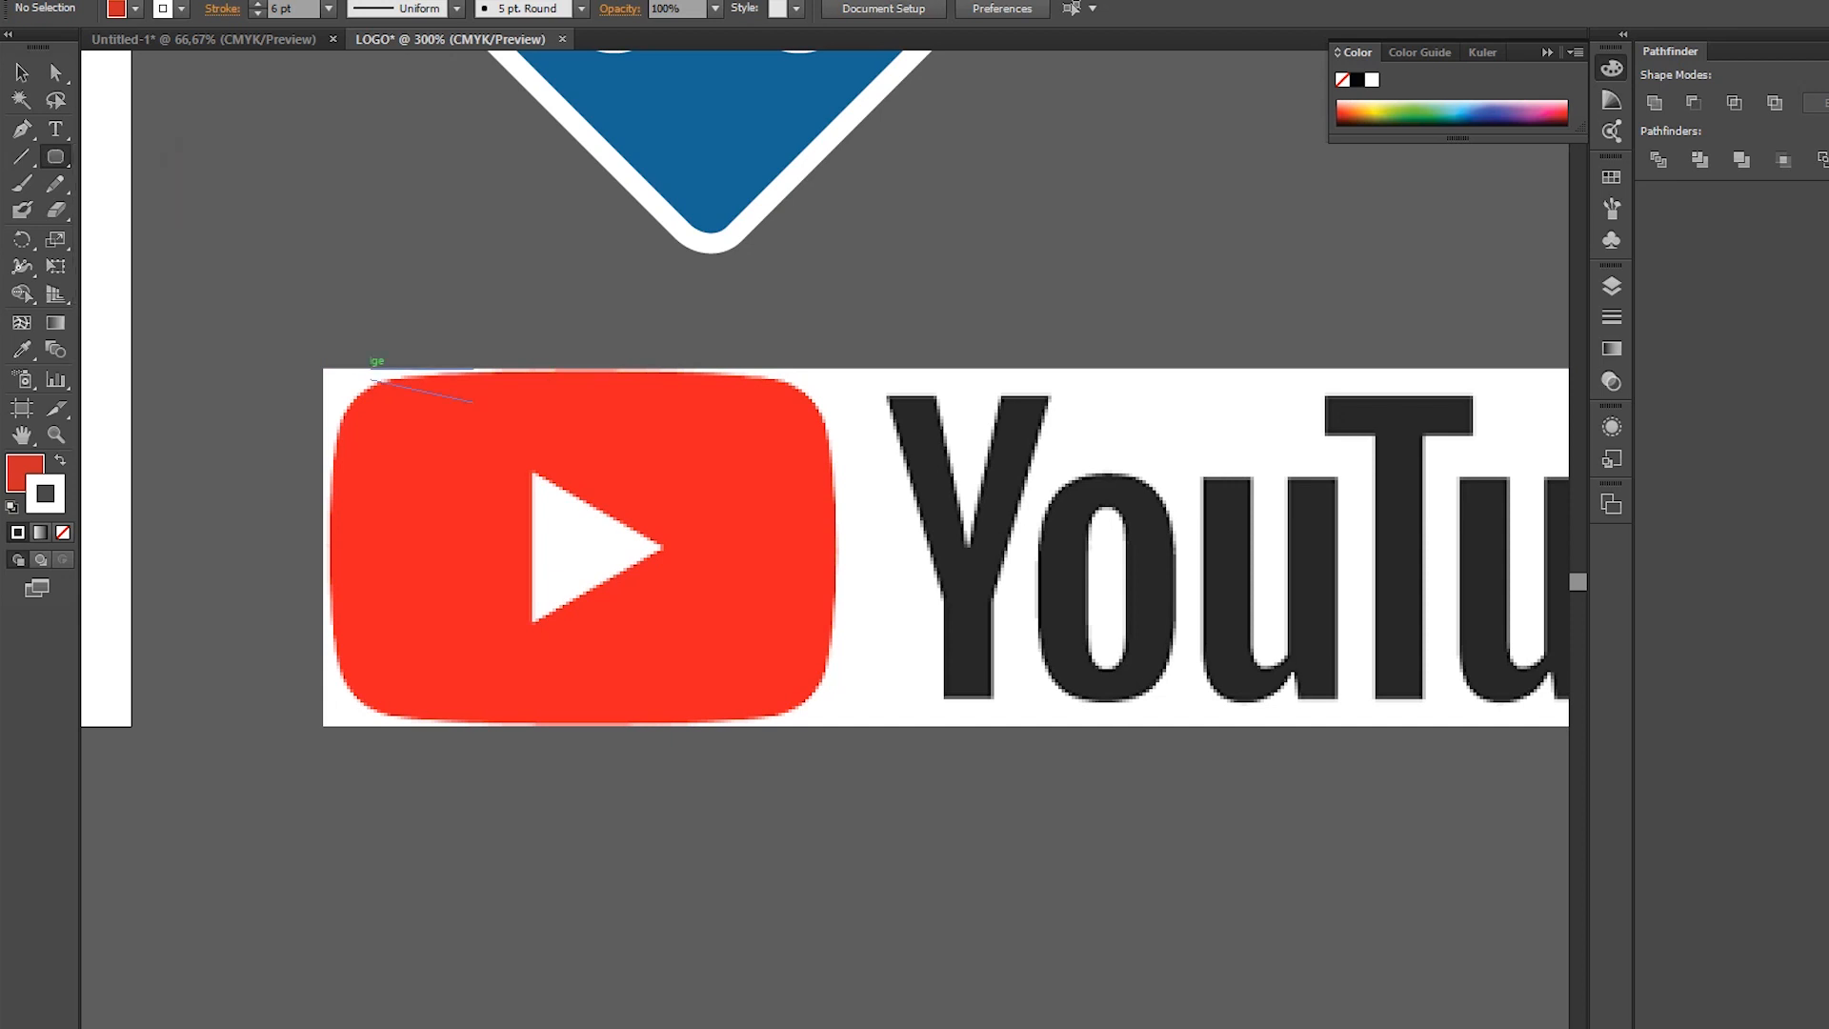
pyautogui.moveTo(338, 386)
pyautogui.mouseDown()
pyautogui.moveTo(653, 644)
pyautogui.moveTo(833, 726)
pyautogui.mouseUp()
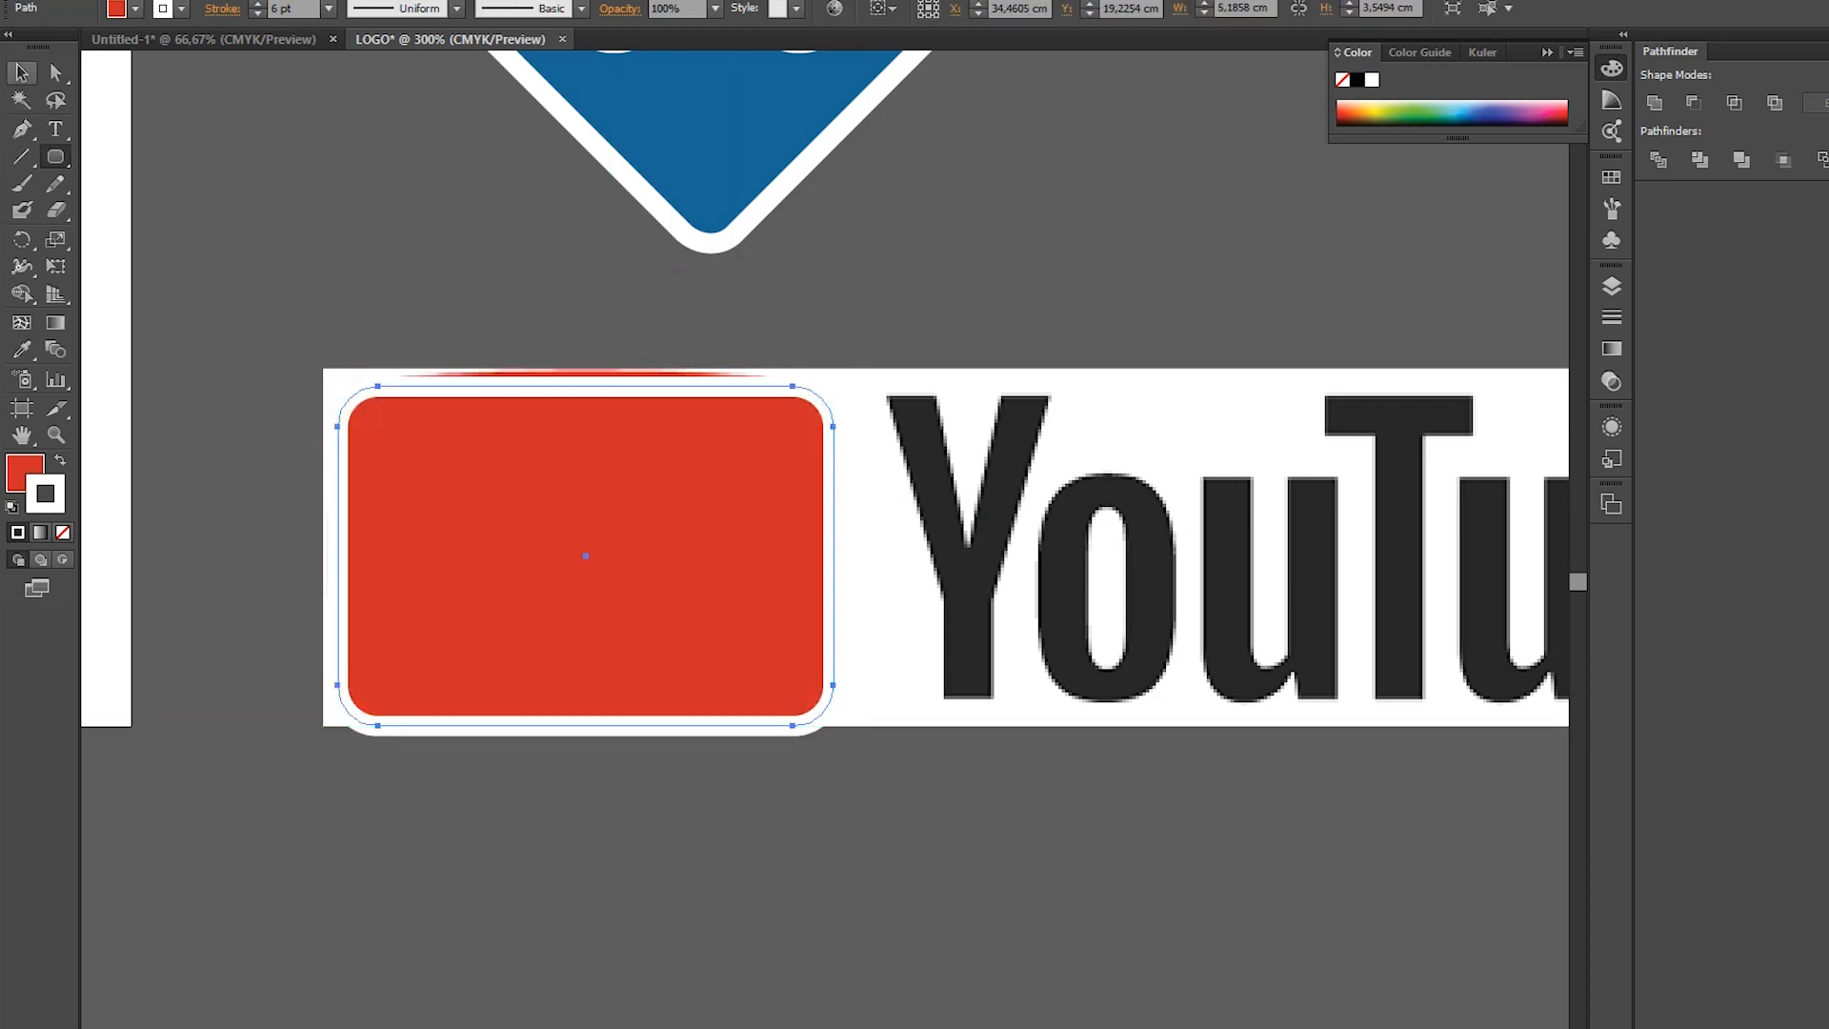
# - Fit the rounded rectangle to the red icon at about 5.26 by 3.69 cm, with no fill and a 1 pt green stroke
pyautogui.click(21, 71)
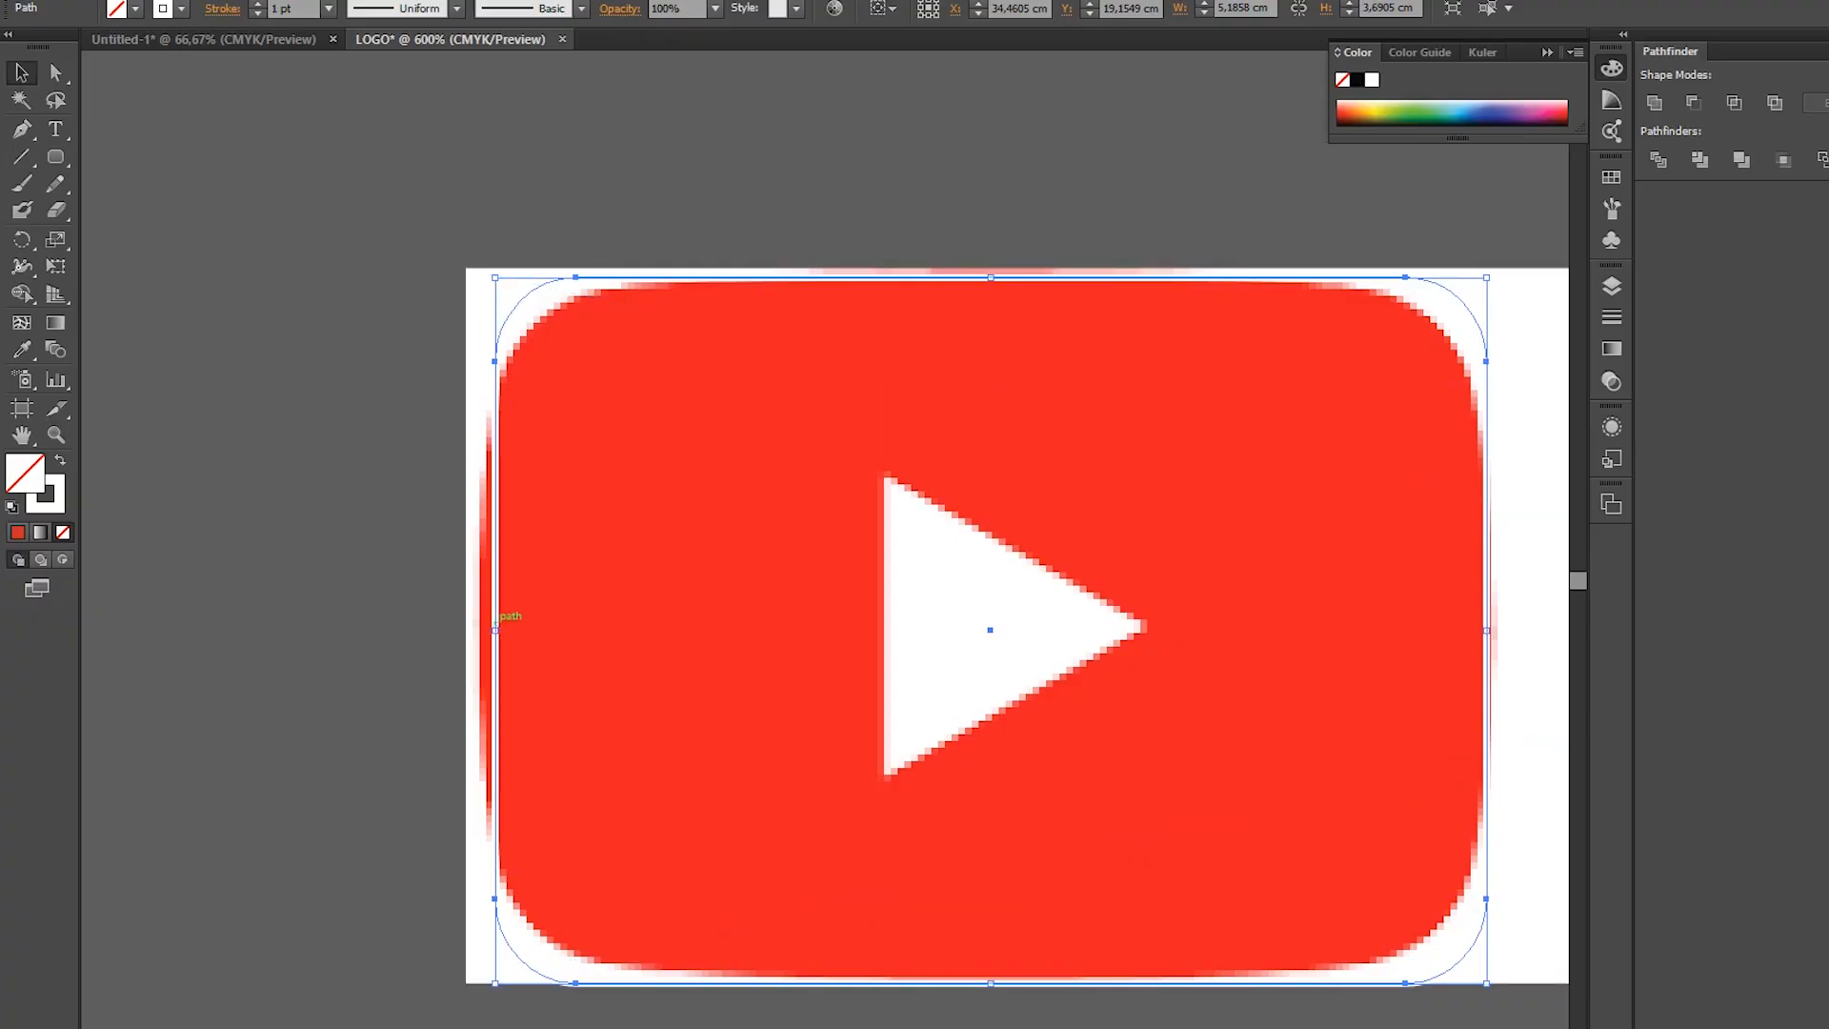
pyautogui.moveTo(494, 629); pyautogui.dragTo(481, 629)
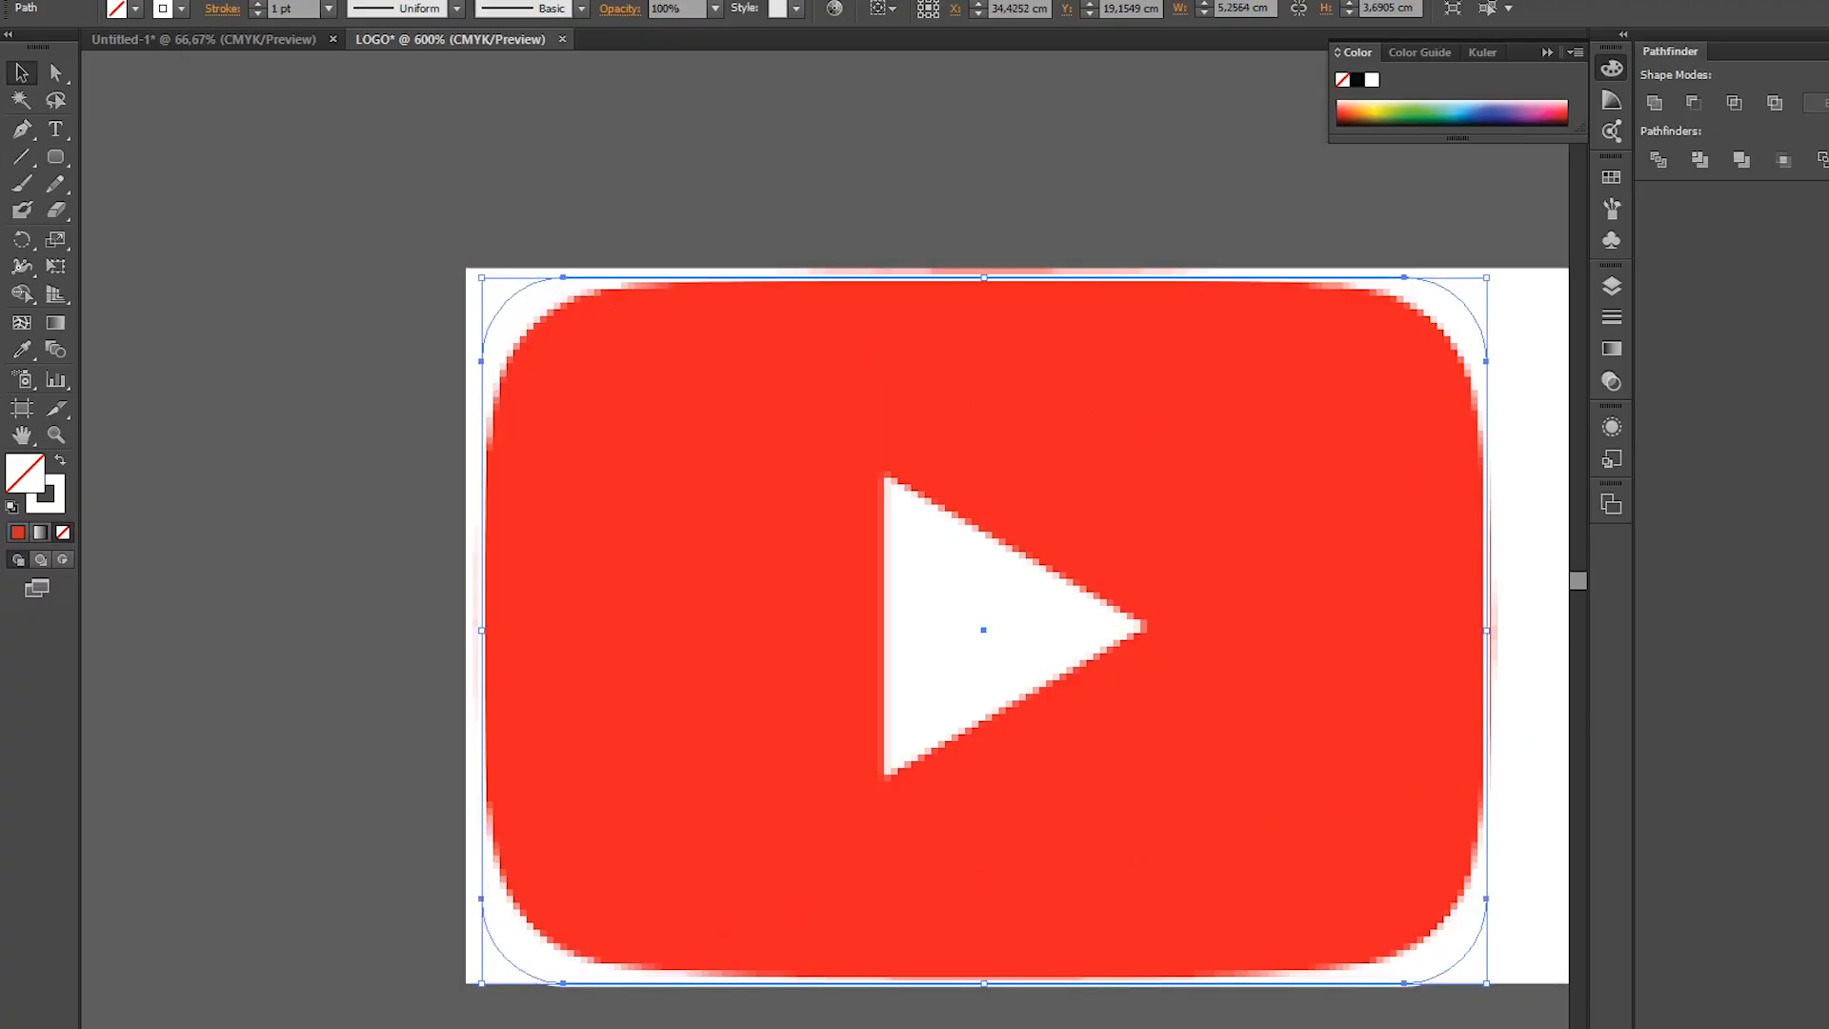
pyautogui.click(46, 495)
pyautogui.click(1404, 110)
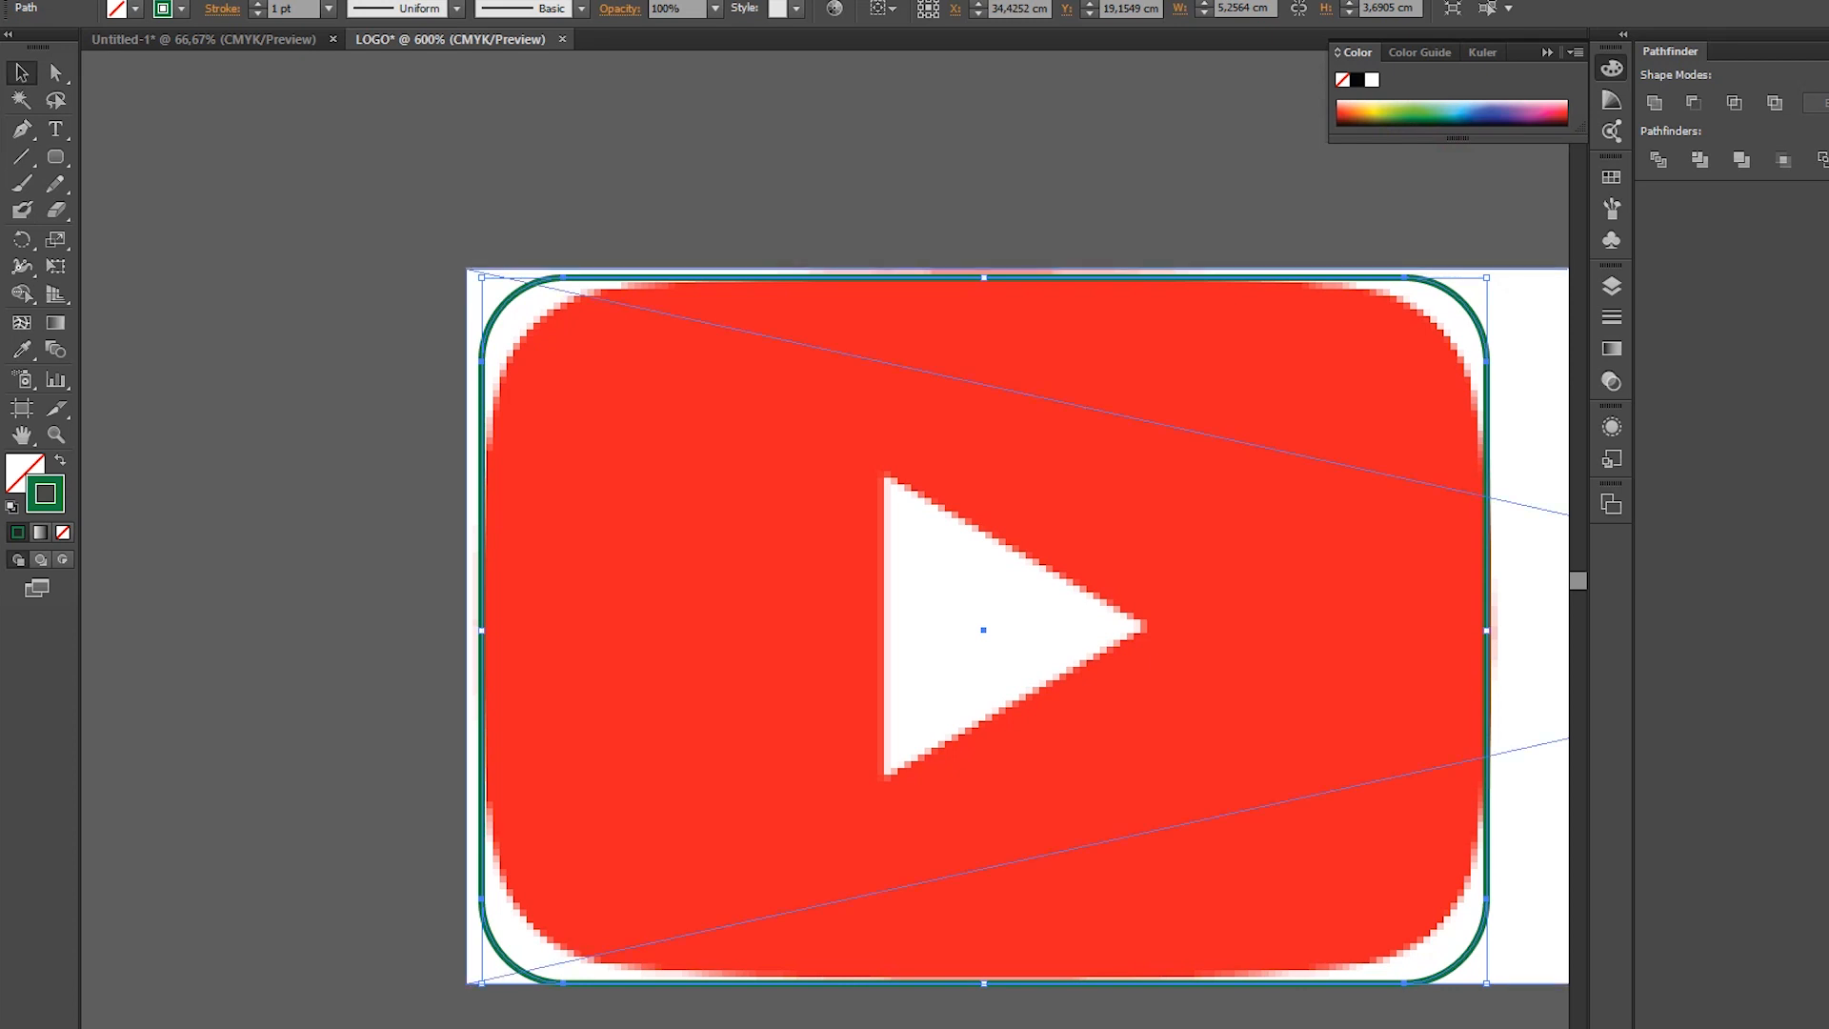
# - Reshape the outline's upper-left corner by moving its two anchor points farther apart and extending the curve handle to match the icon's curve
pyautogui.moveTo(1396, 686); pyautogui.dragTo(1333, 705)
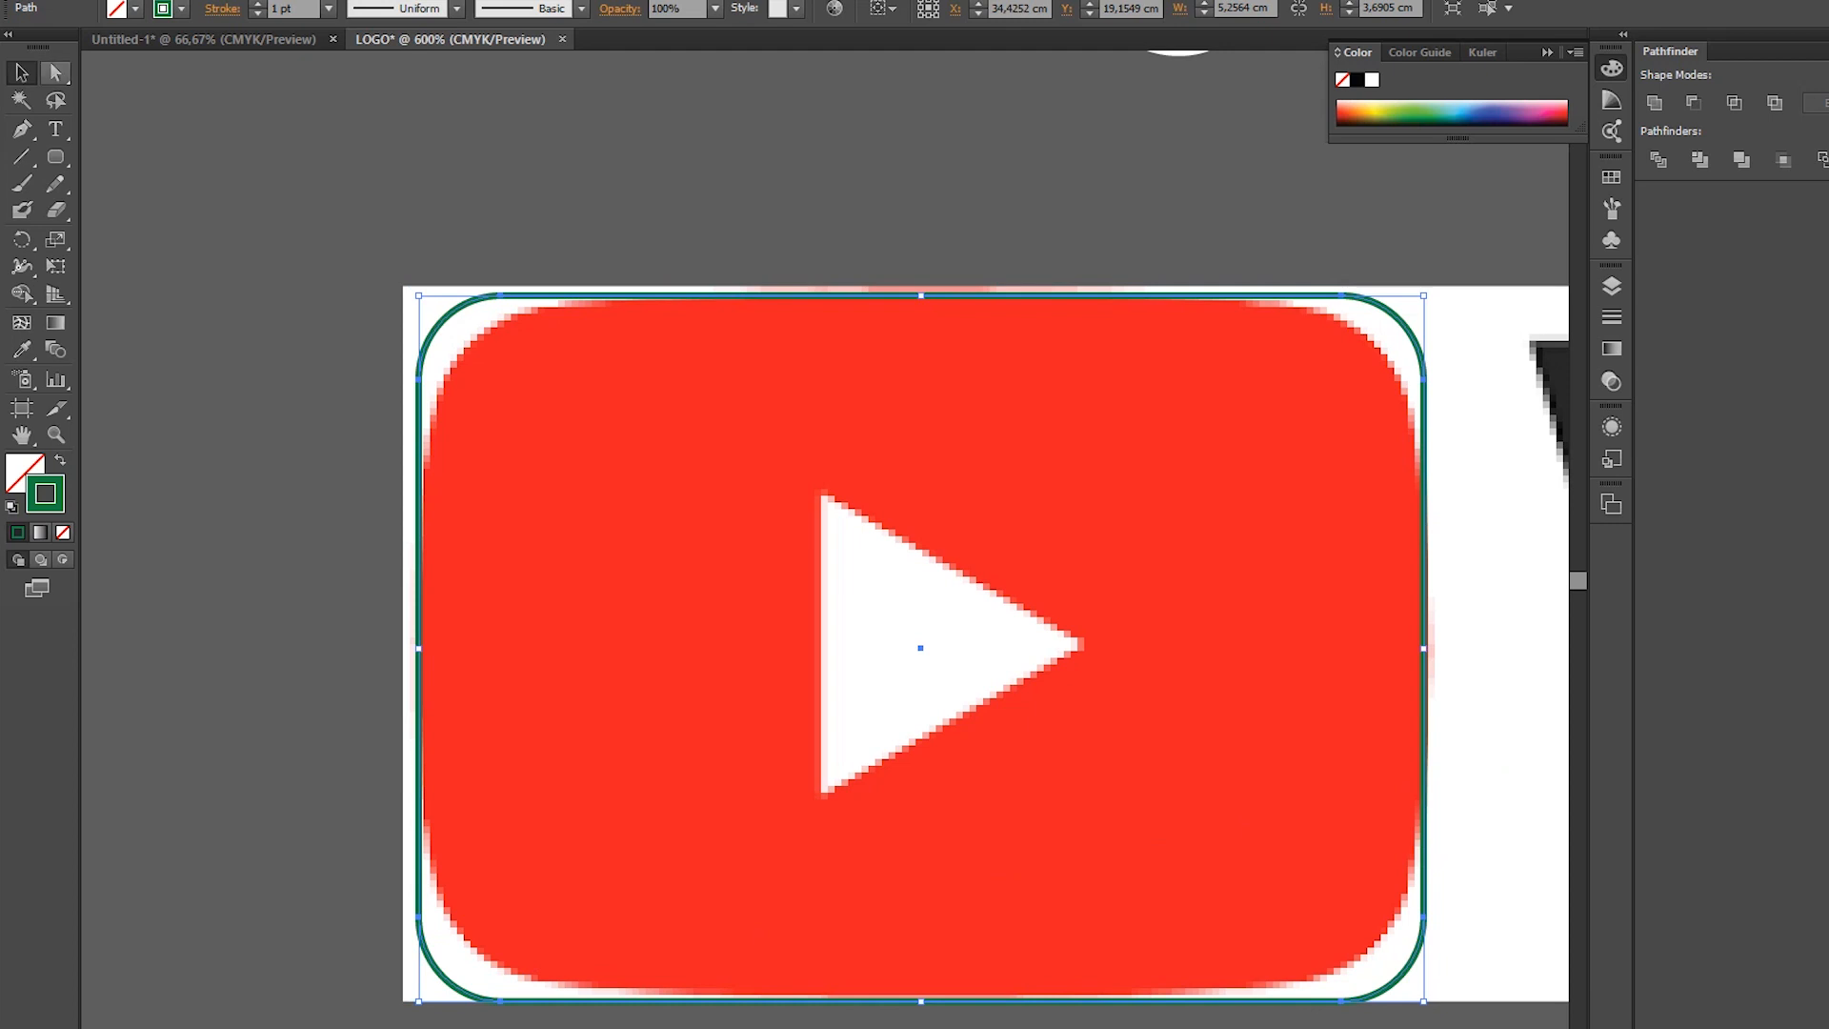
pyautogui.click(55, 71)
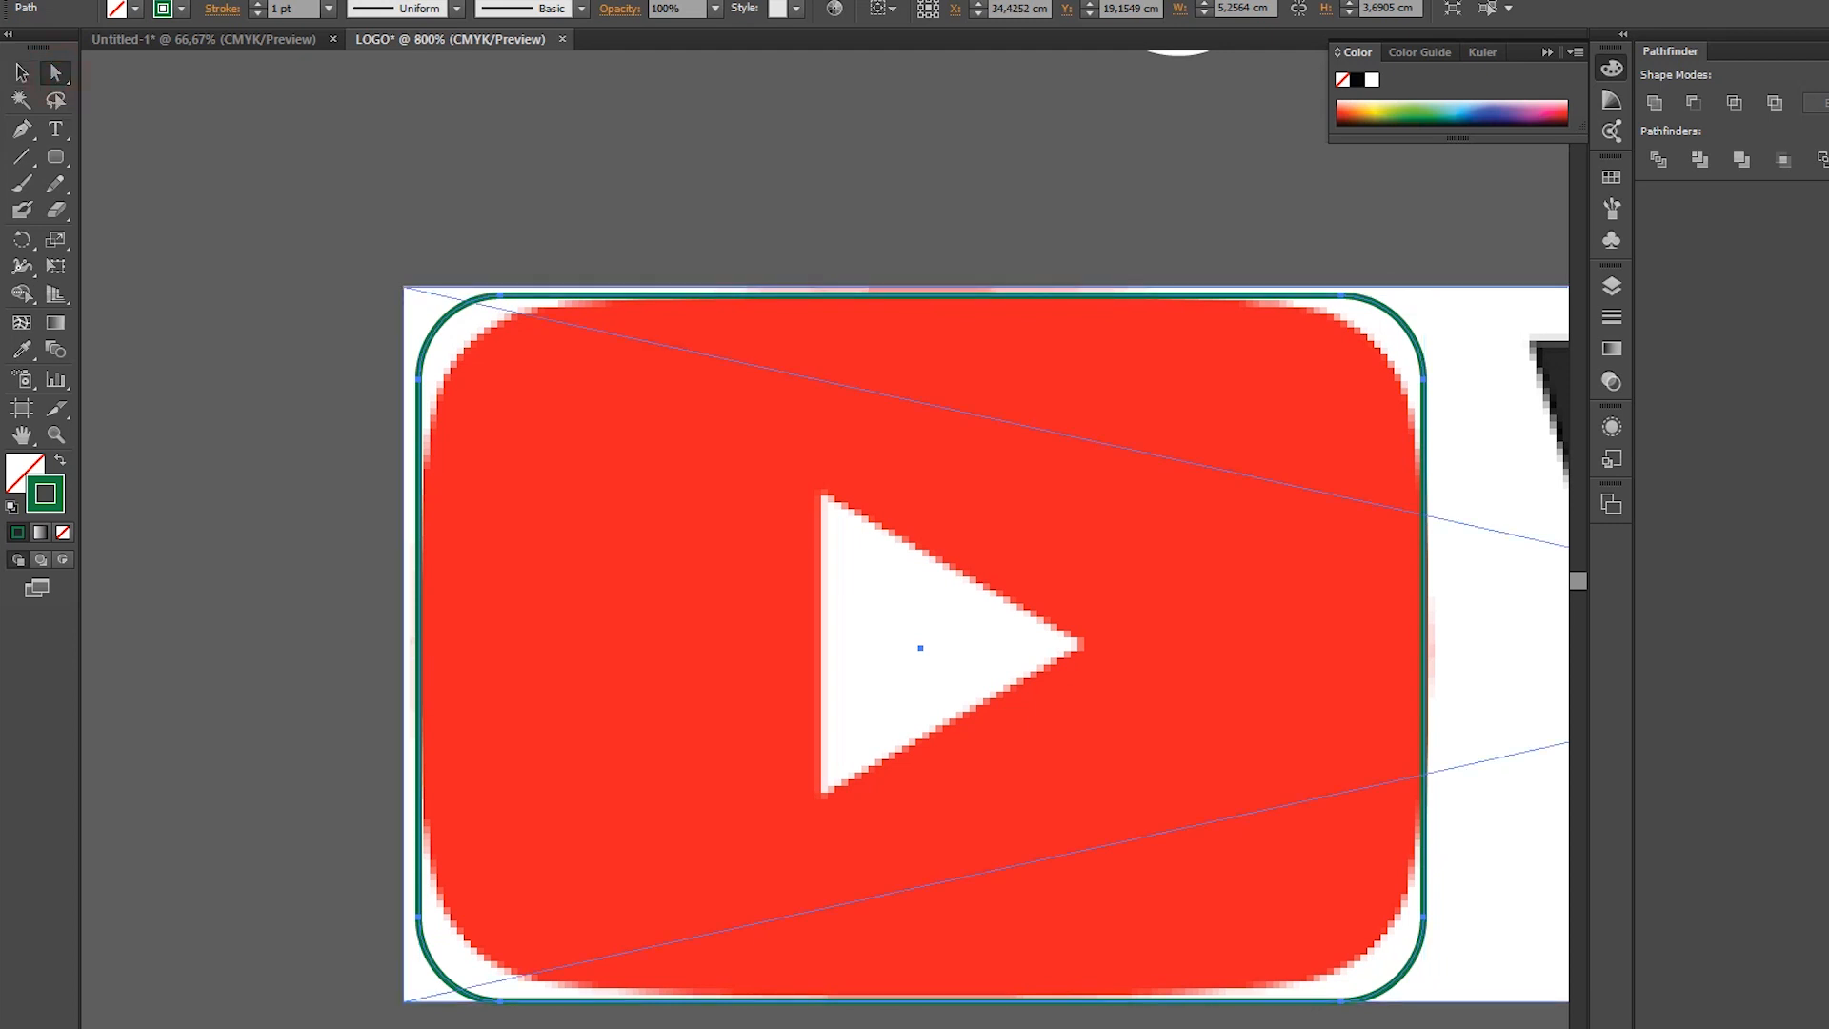
pyautogui.scroll(3, 662, 321)
pyautogui.moveTo(662, 321); pyautogui.dragTo(1228, 213)
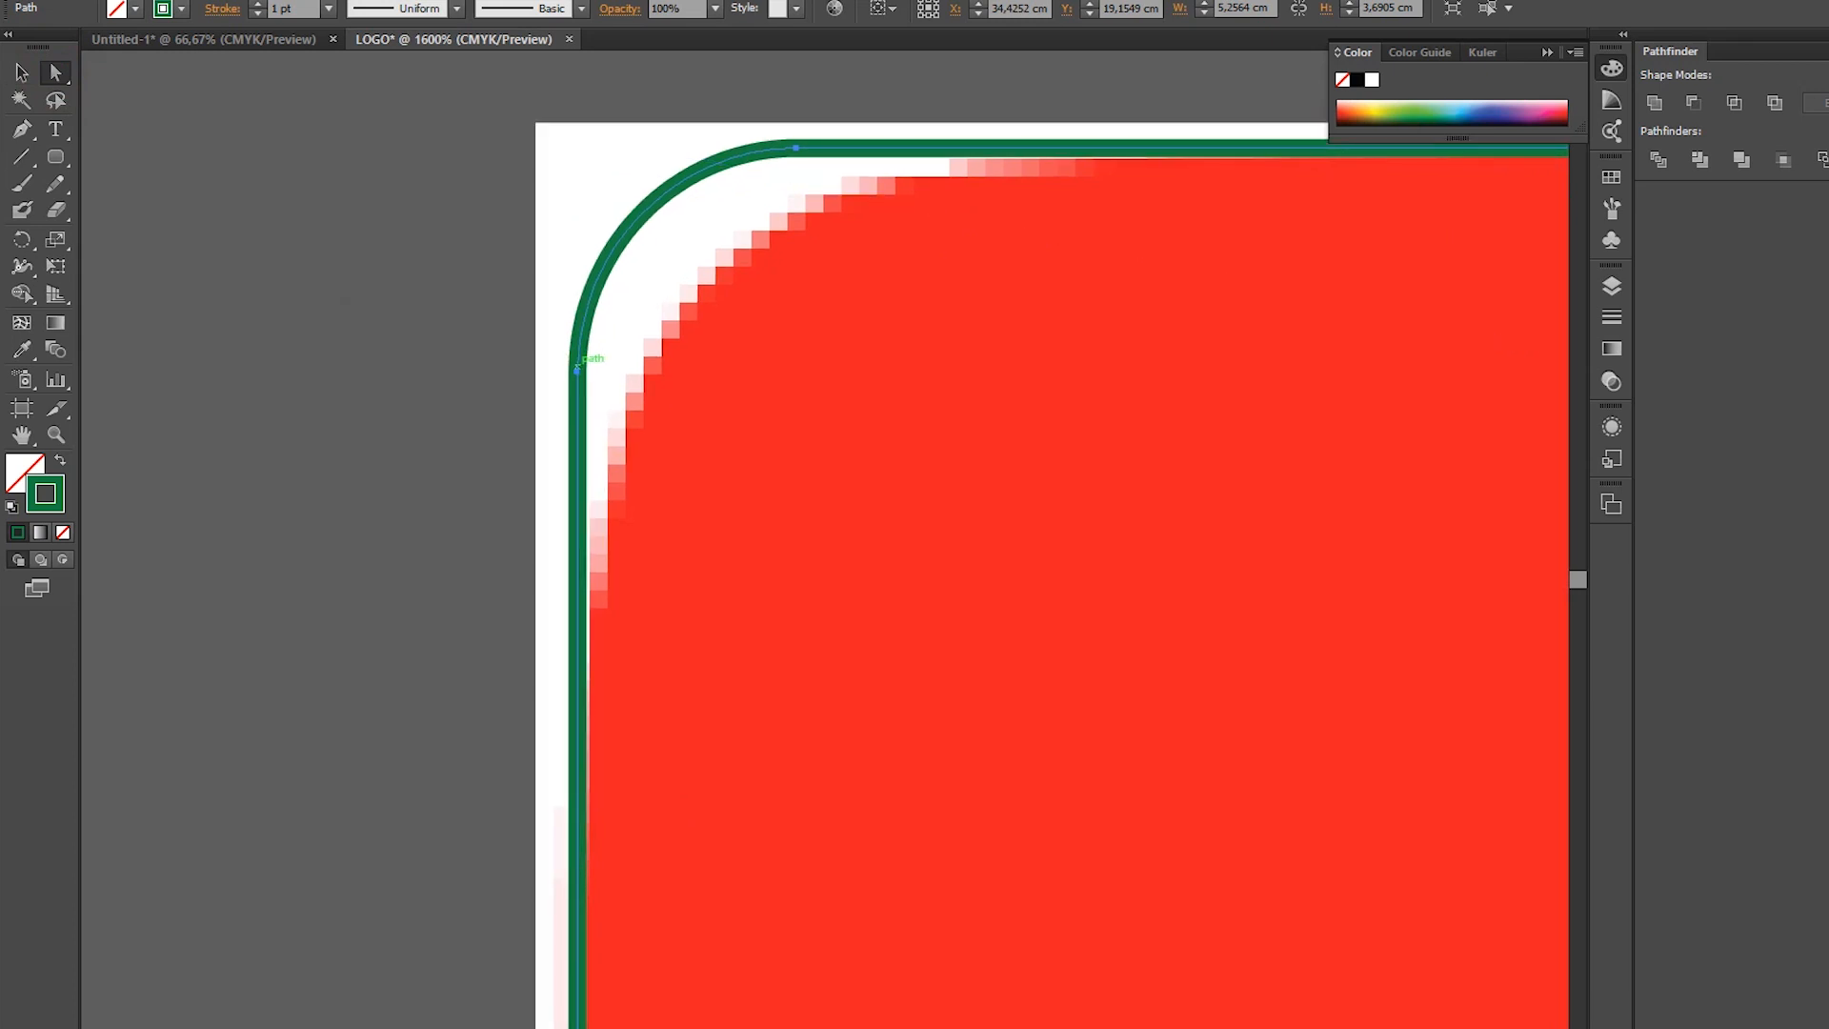
pyautogui.moveTo(575, 370); pyautogui.dragTo(578, 657)
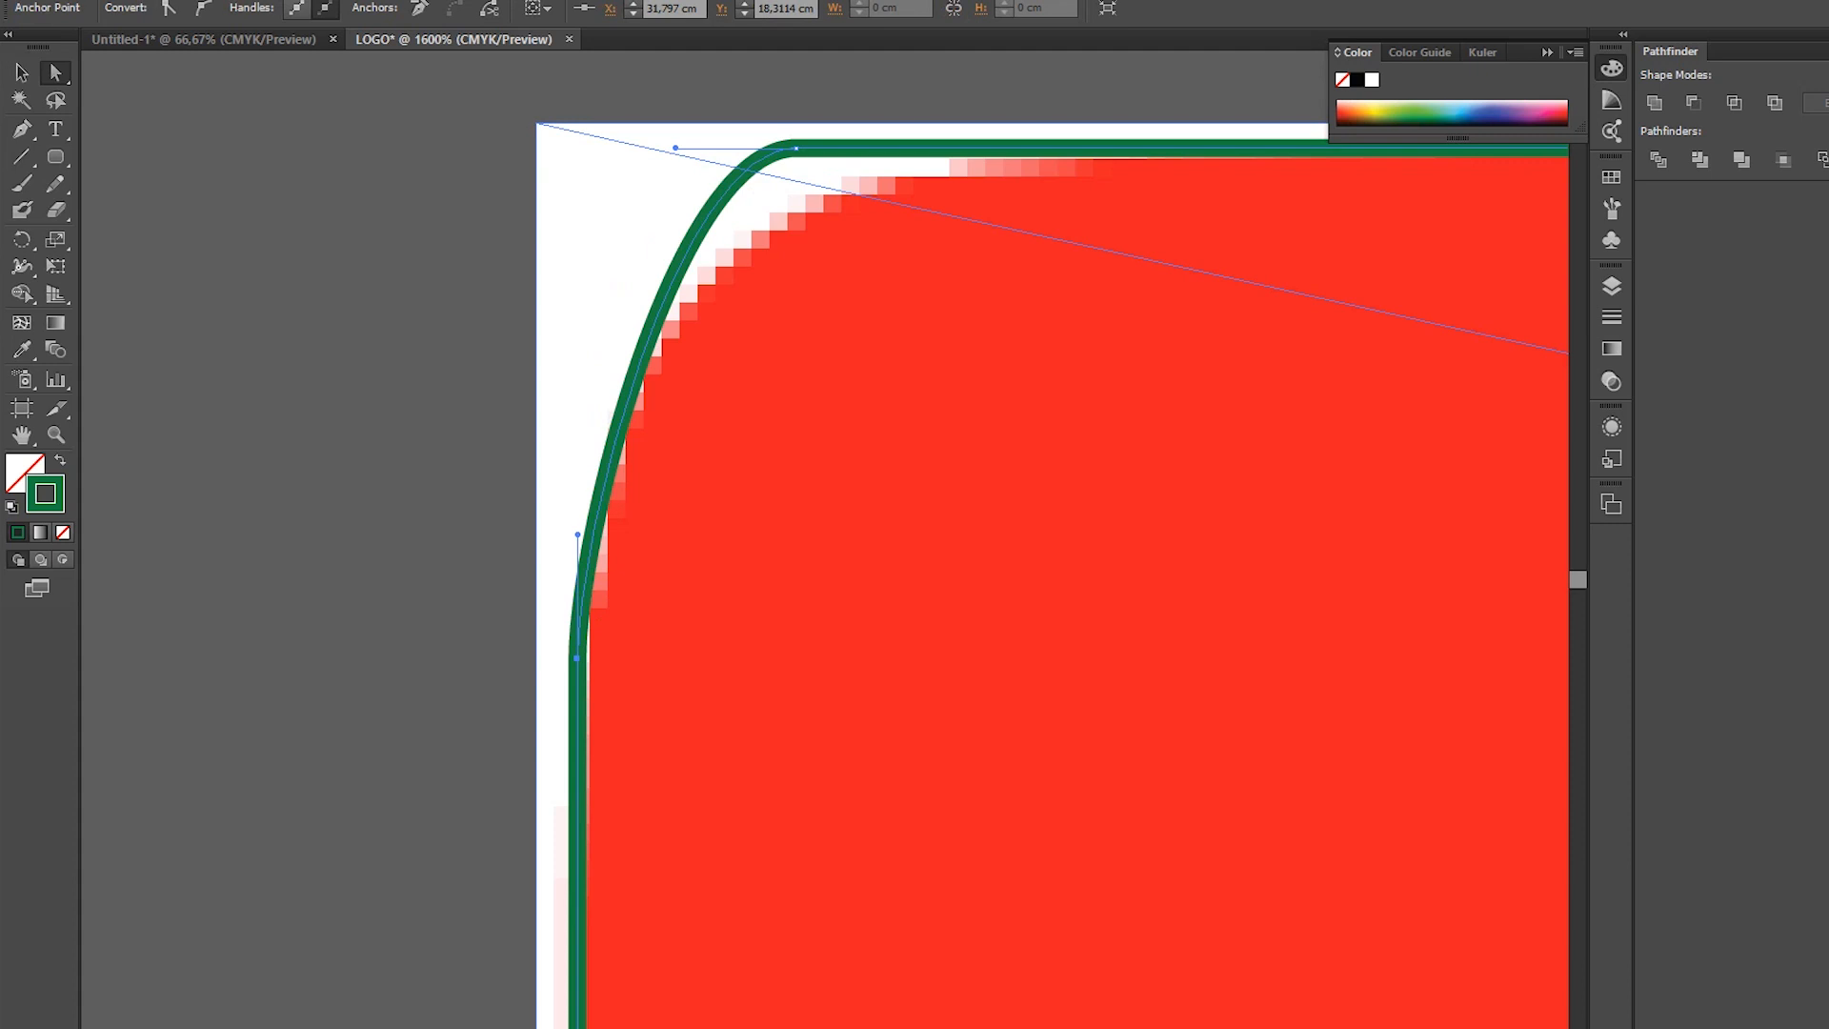
pyautogui.moveTo(795, 150); pyautogui.dragTo(592, 232)
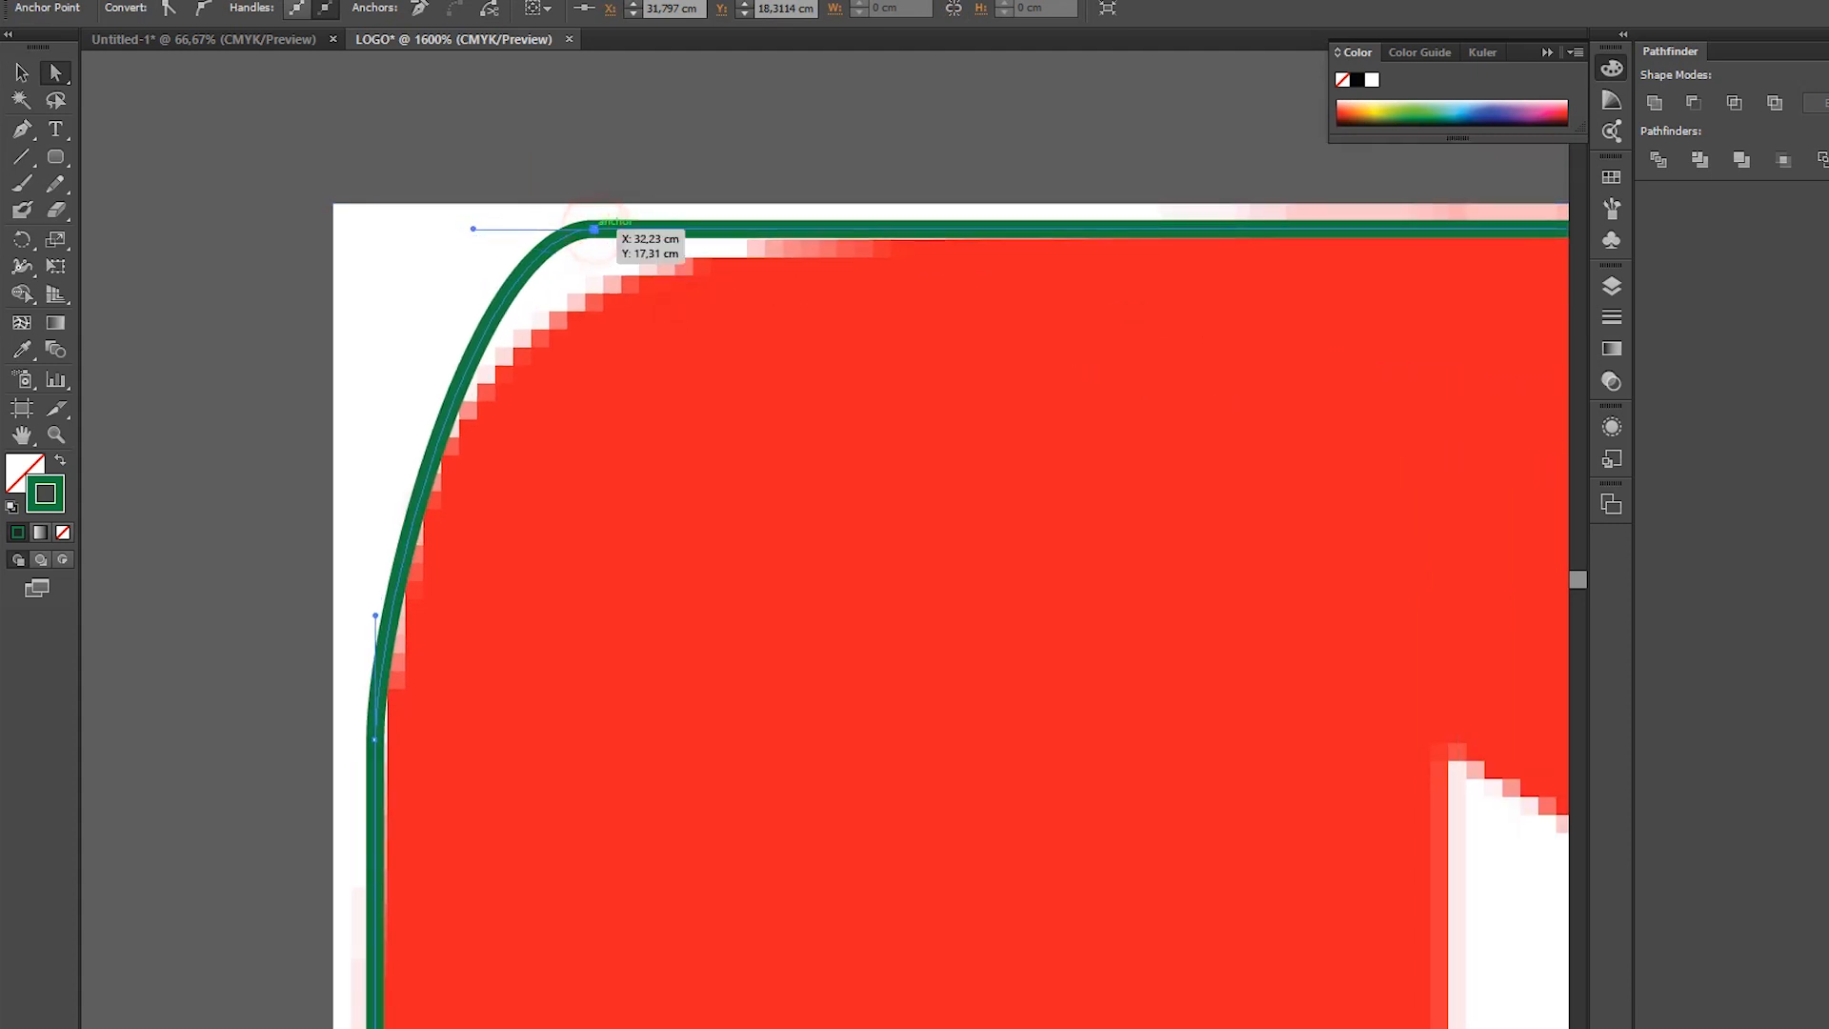
pyautogui.hotkey('ctrl', 'shift', 'a')
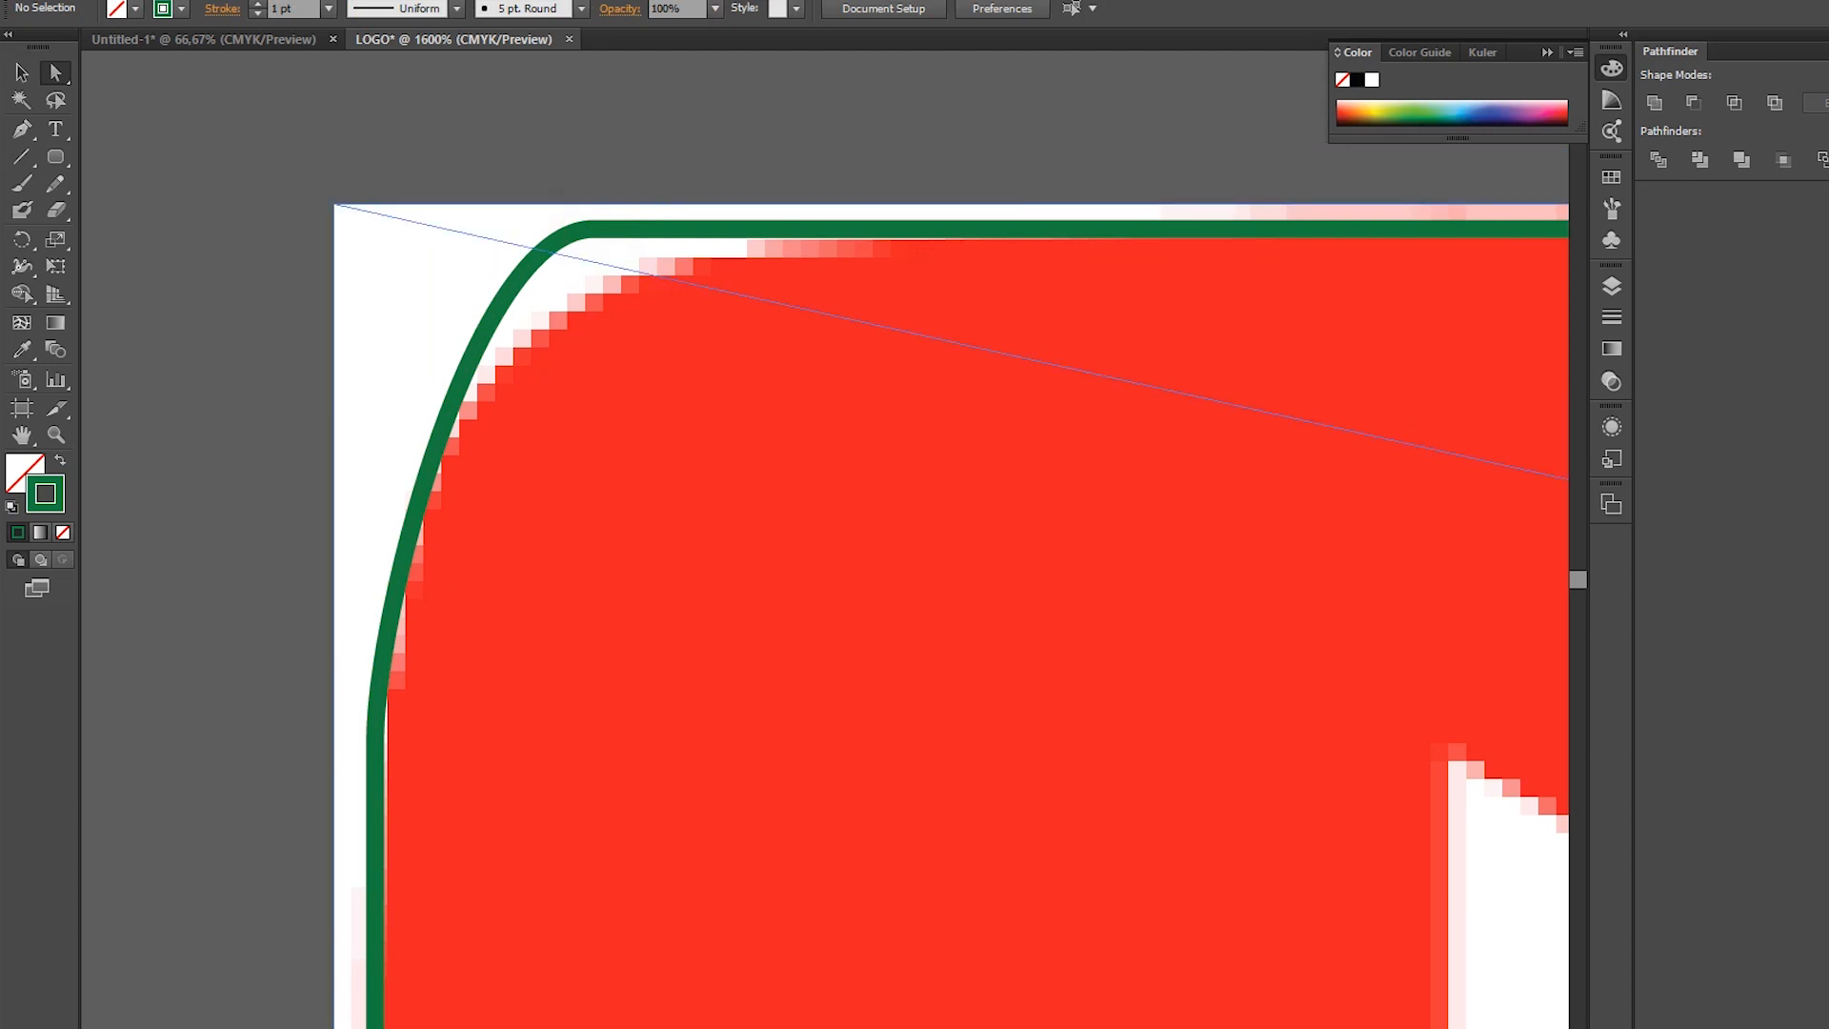
pyautogui.moveTo(583, 229); pyautogui.dragTo(903, 230)
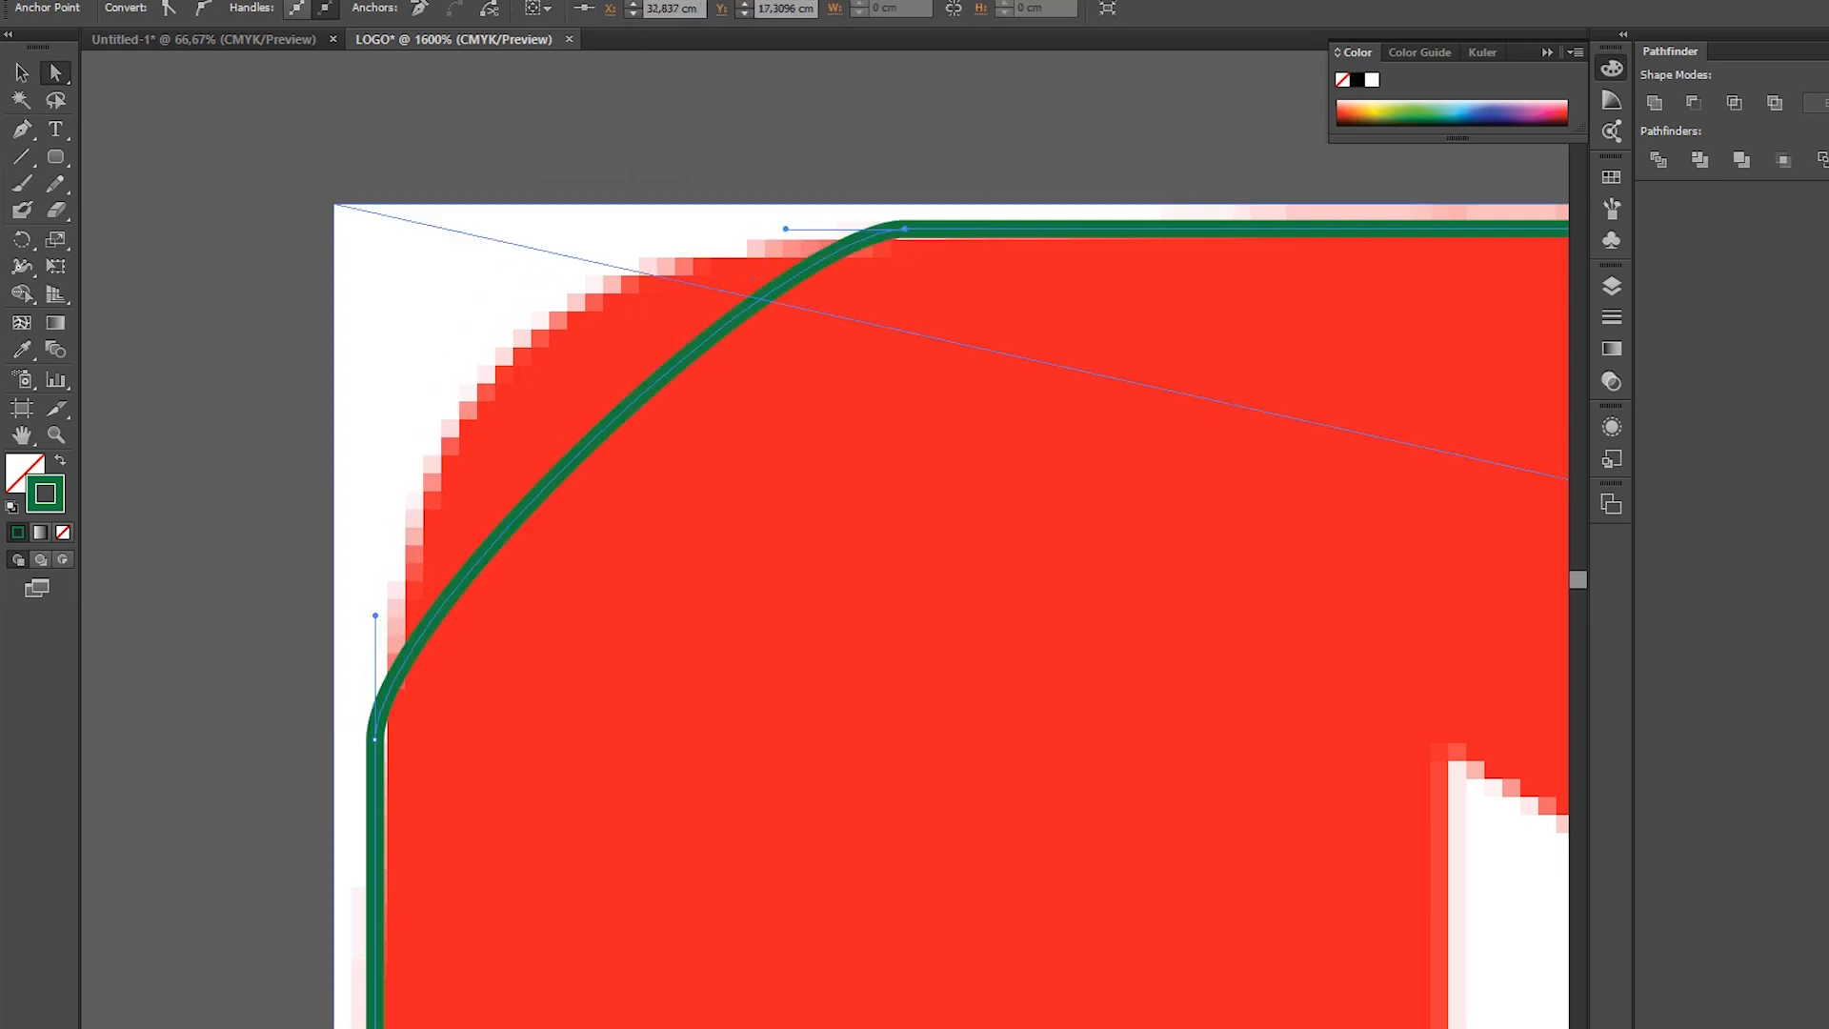
pyautogui.moveTo(784, 229); pyautogui.dragTo(346, 224)
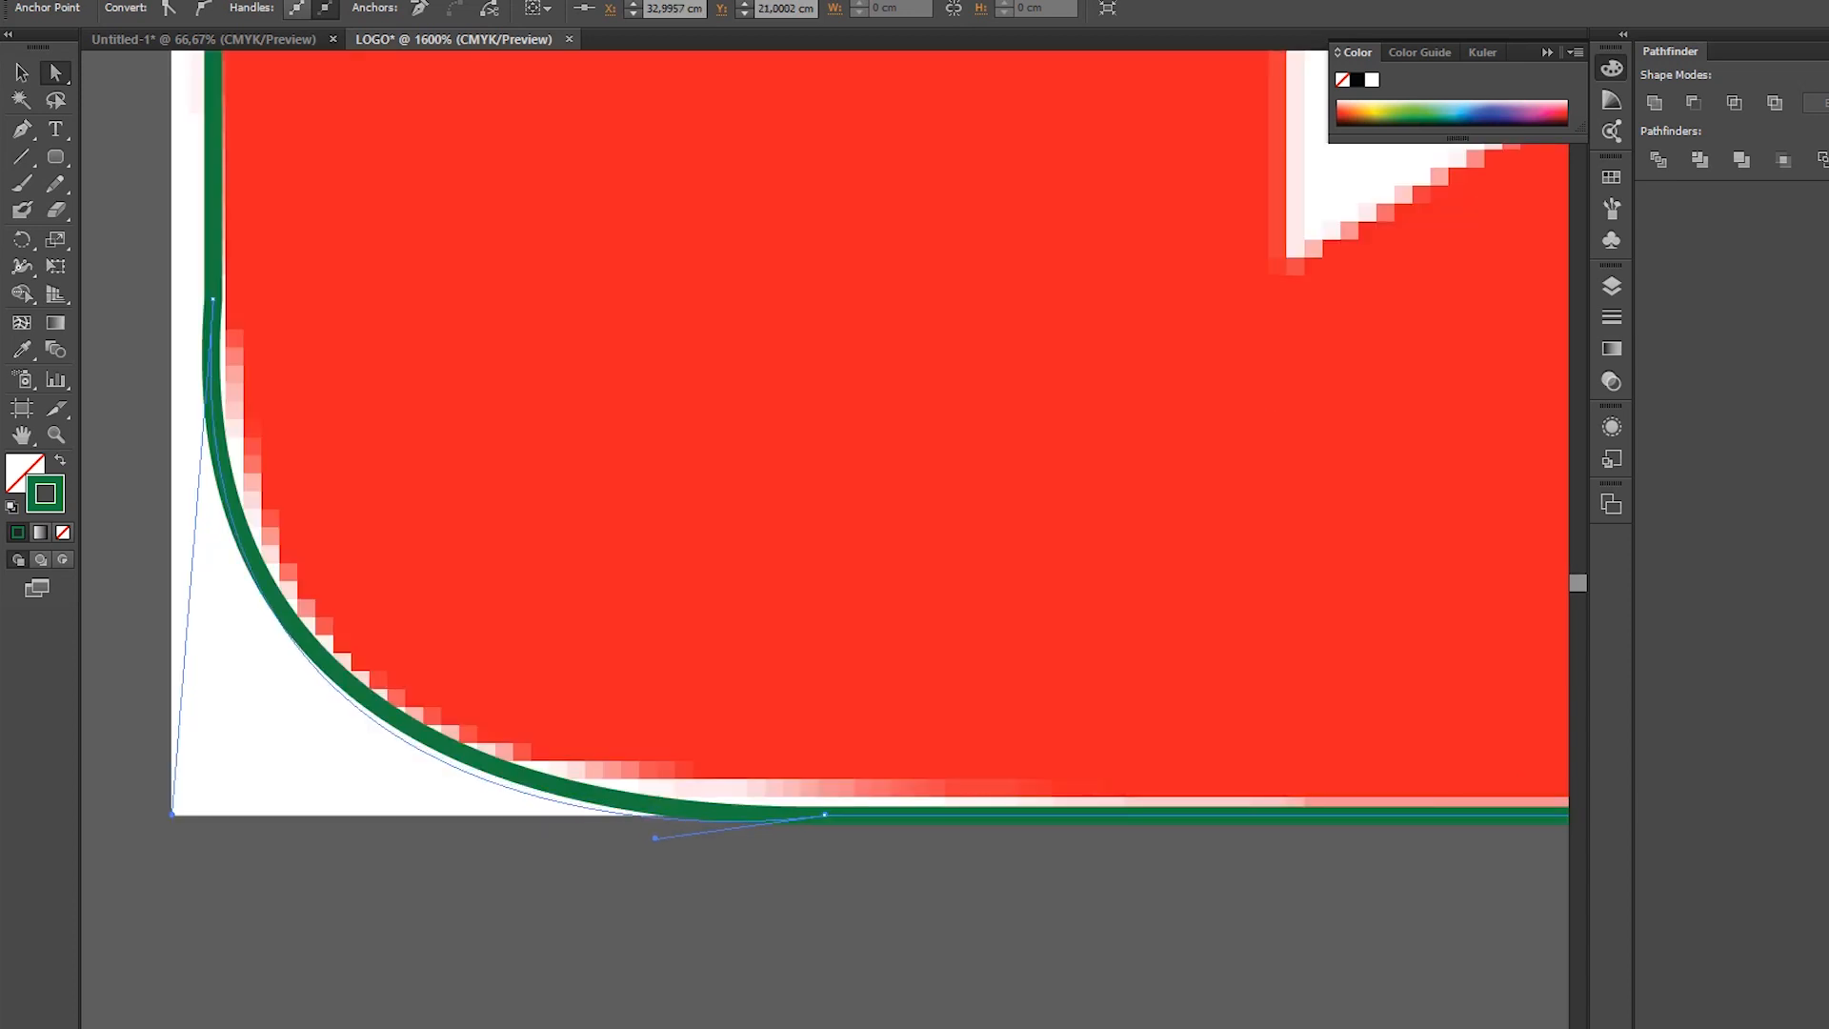
# - Adjust the curve handles of the outline's lower-left corner to follow the edge of the red icon
pyautogui.moveTo(685, 840); pyautogui.dragTo(607, 821)
pyautogui.click(211, 298)
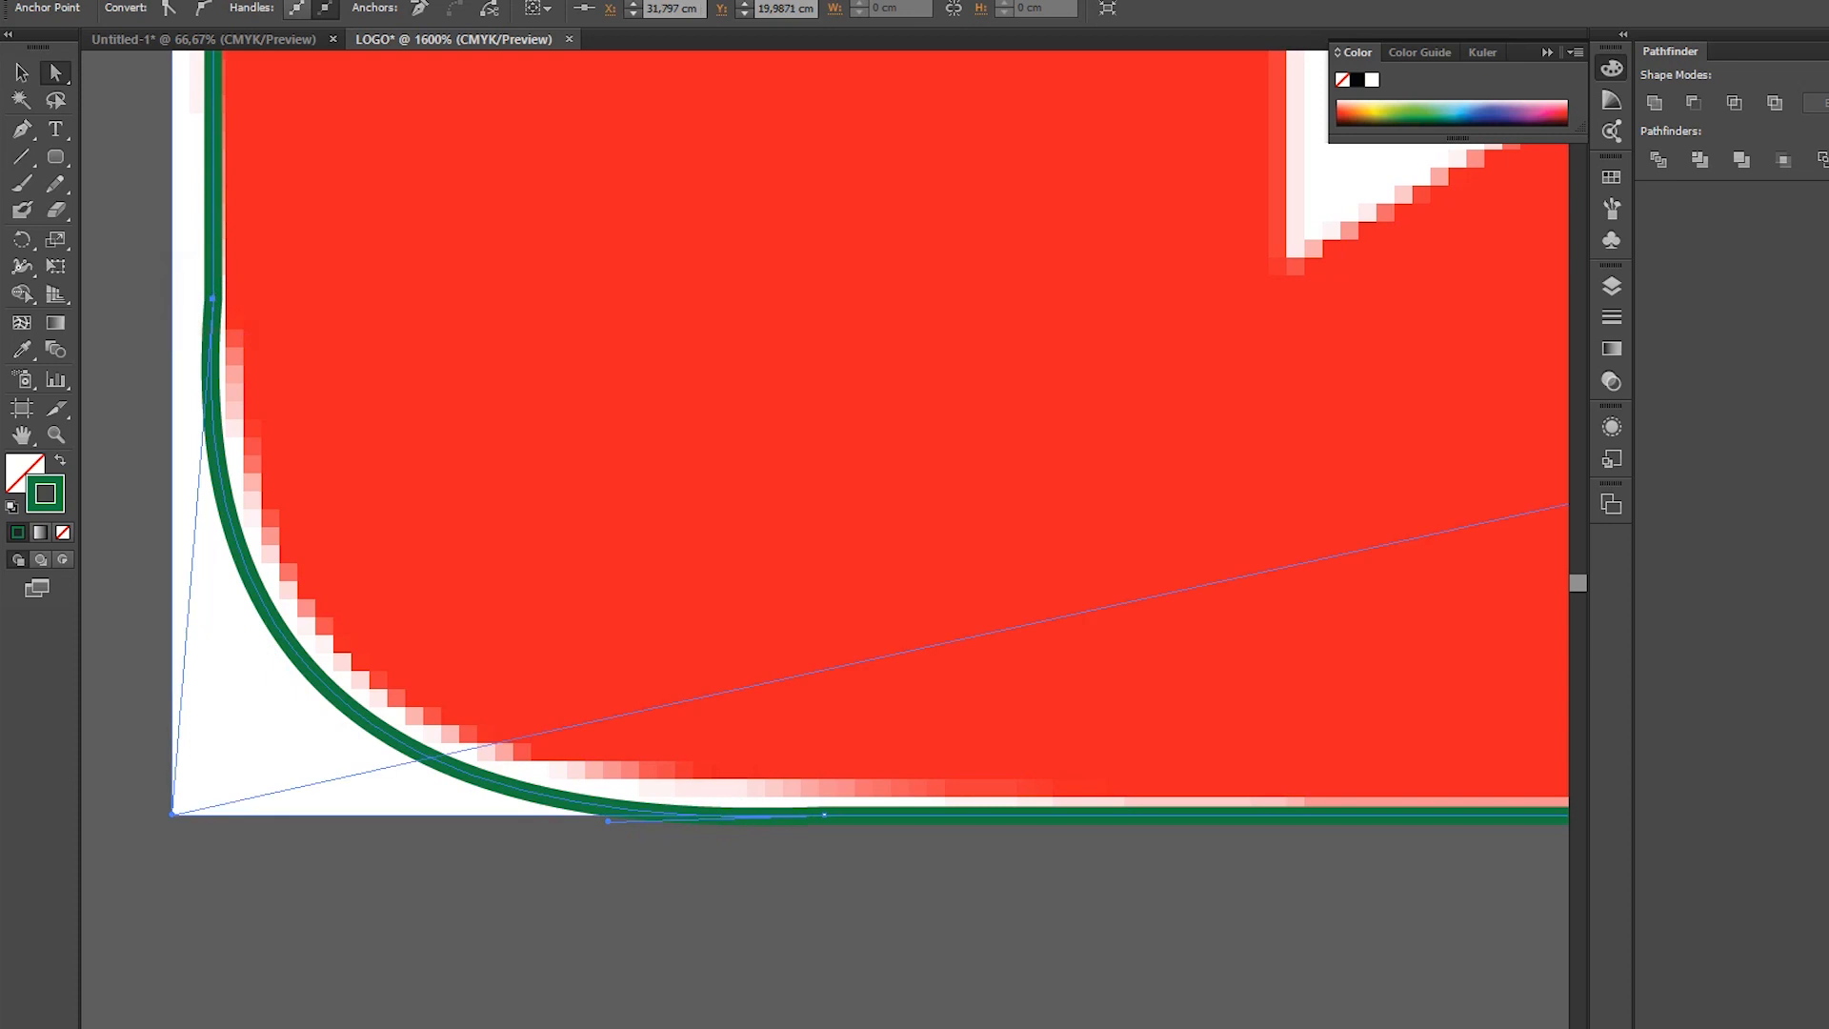
pyautogui.moveTo(168, 815)
pyautogui.mouseDown()
pyautogui.moveTo(196, 694)
pyautogui.moveTo(218, 755)
pyautogui.mouseUp()
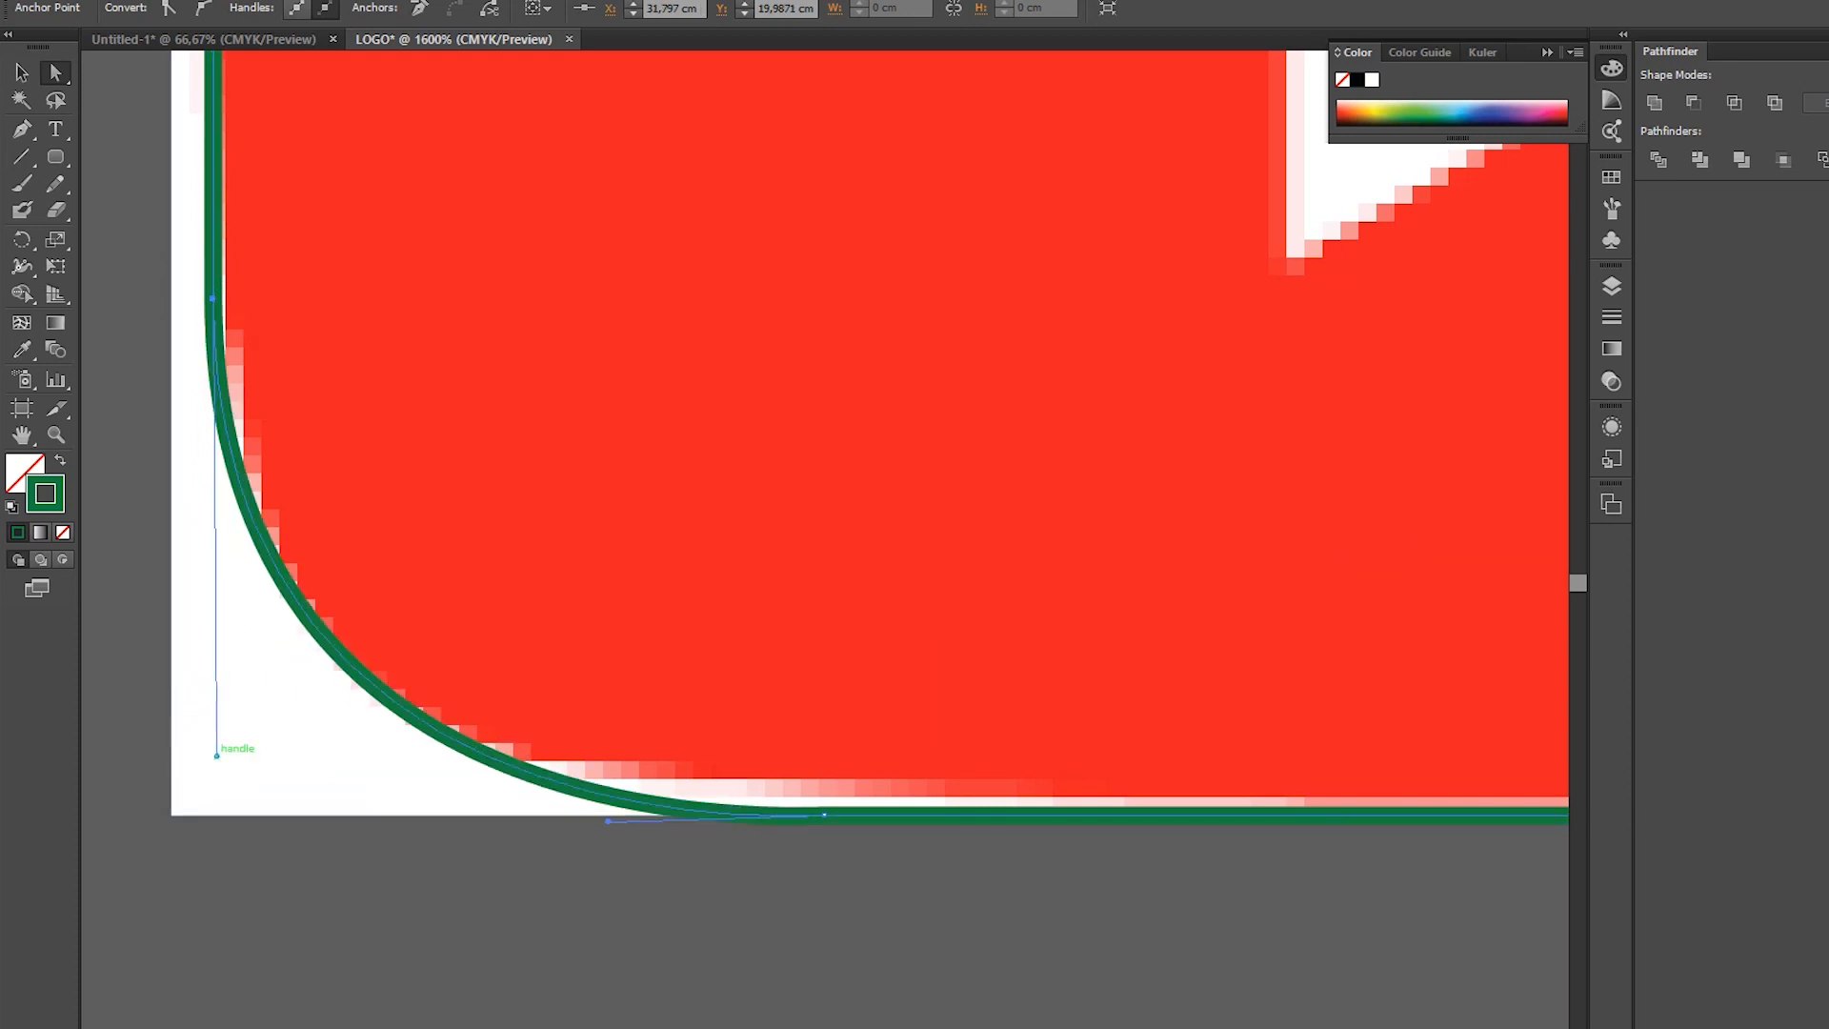
pyautogui.hscroll(15, 895, 491)
pyautogui.scroll(-2, 895, 490)
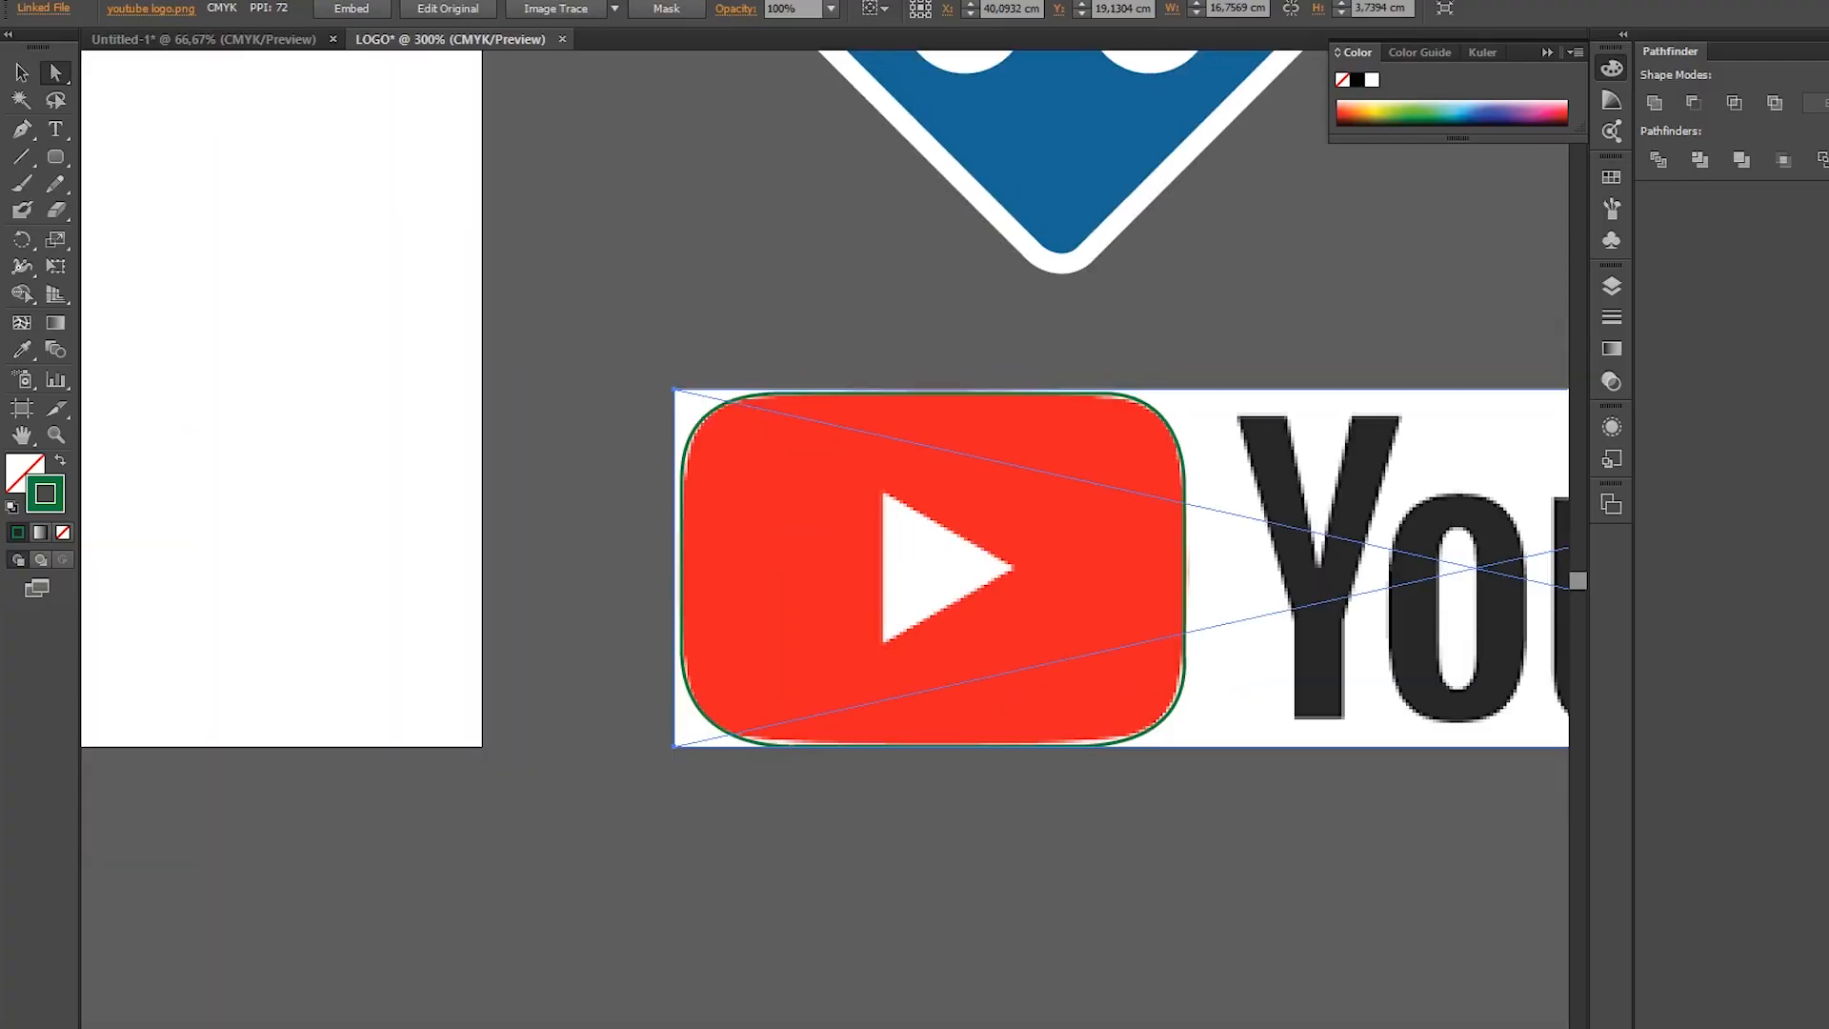
# - Draw a triangle about 1.39 by 1.59 cm over the white play symbol with the Polygon tool
pyautogui.hotkey('ctrl', '-')
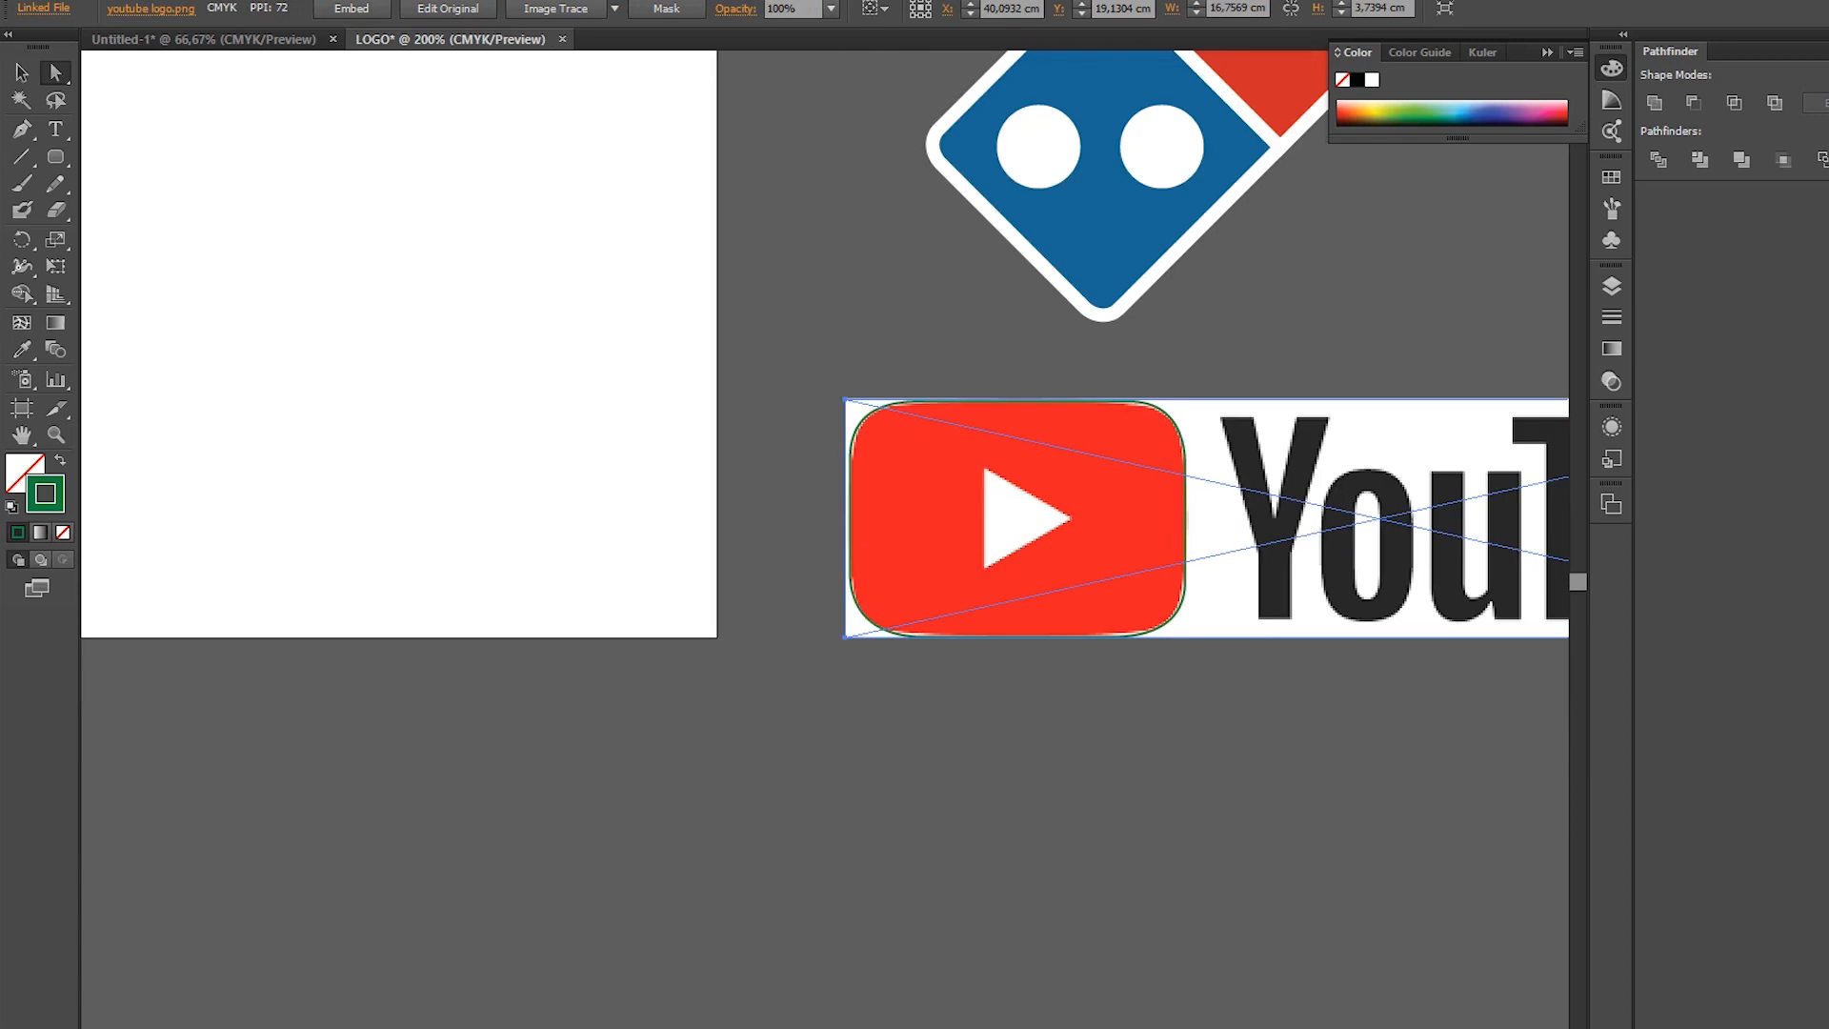
pyautogui.hotkey('ctrl', '+')
pyautogui.hotkey('ctrl', '+')
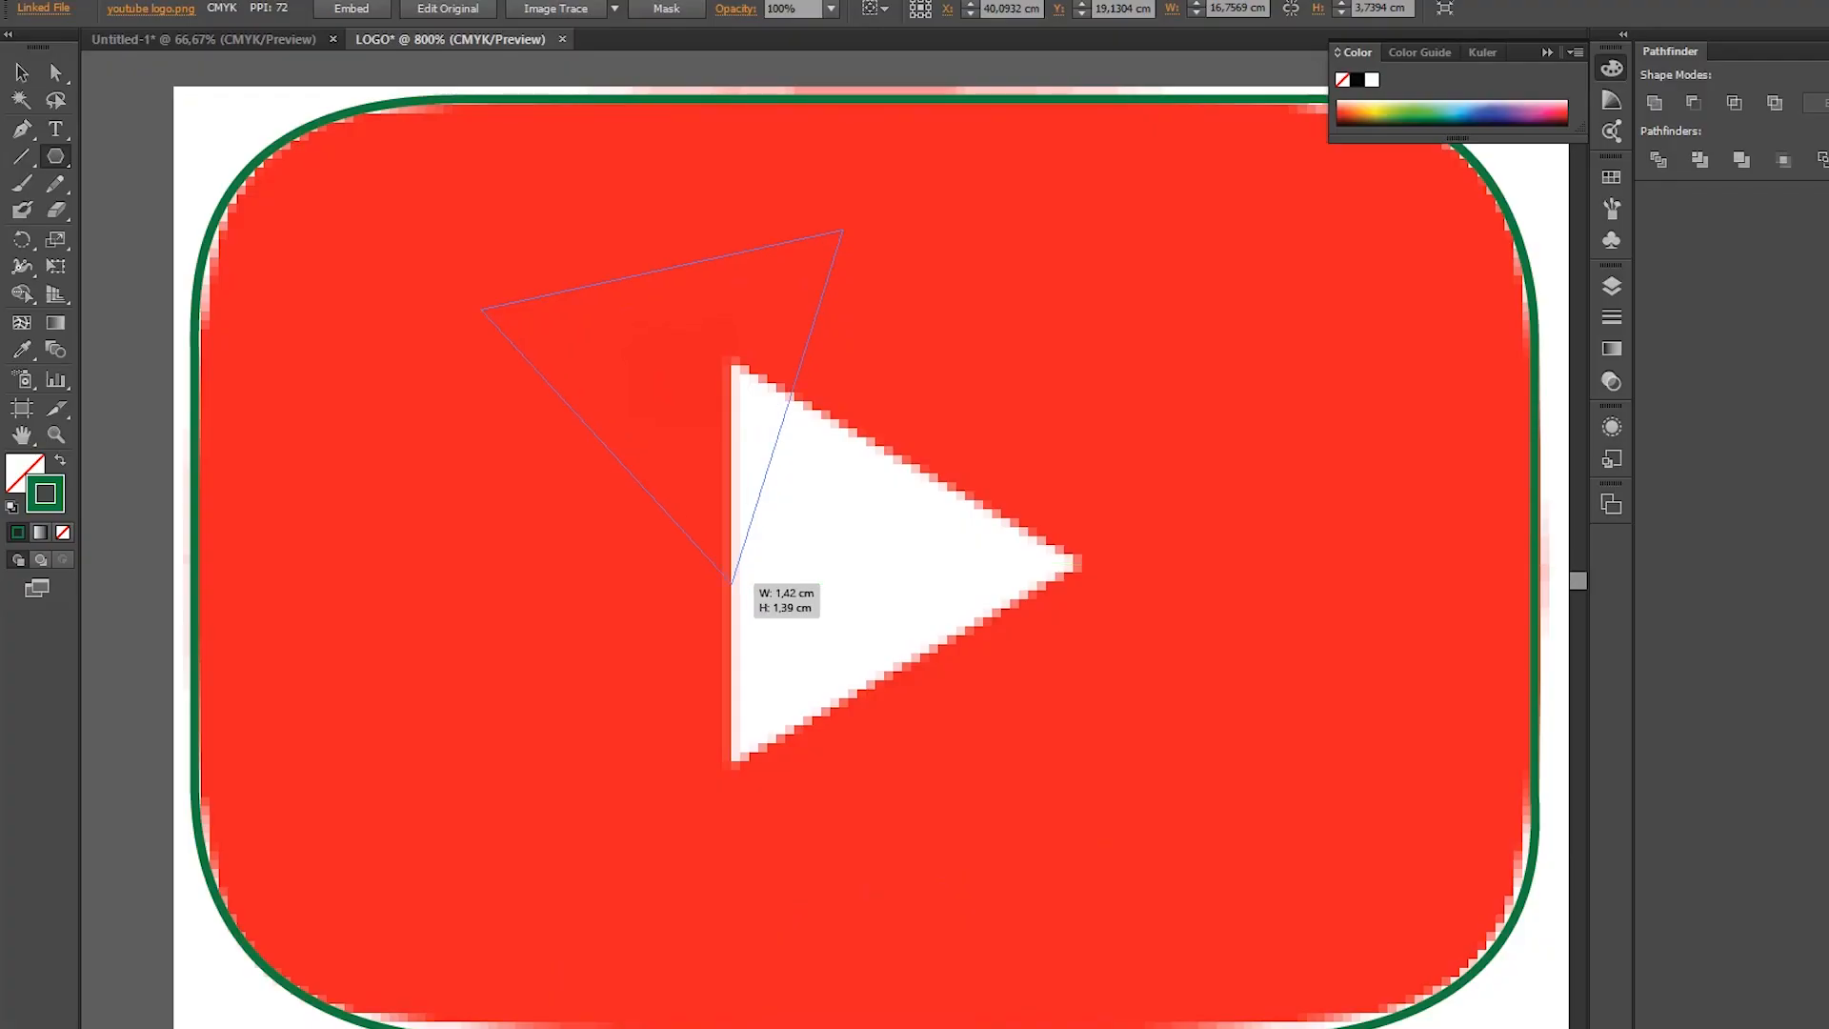
pyautogui.moveTo(740, 579); pyautogui.dragTo(865, 285)
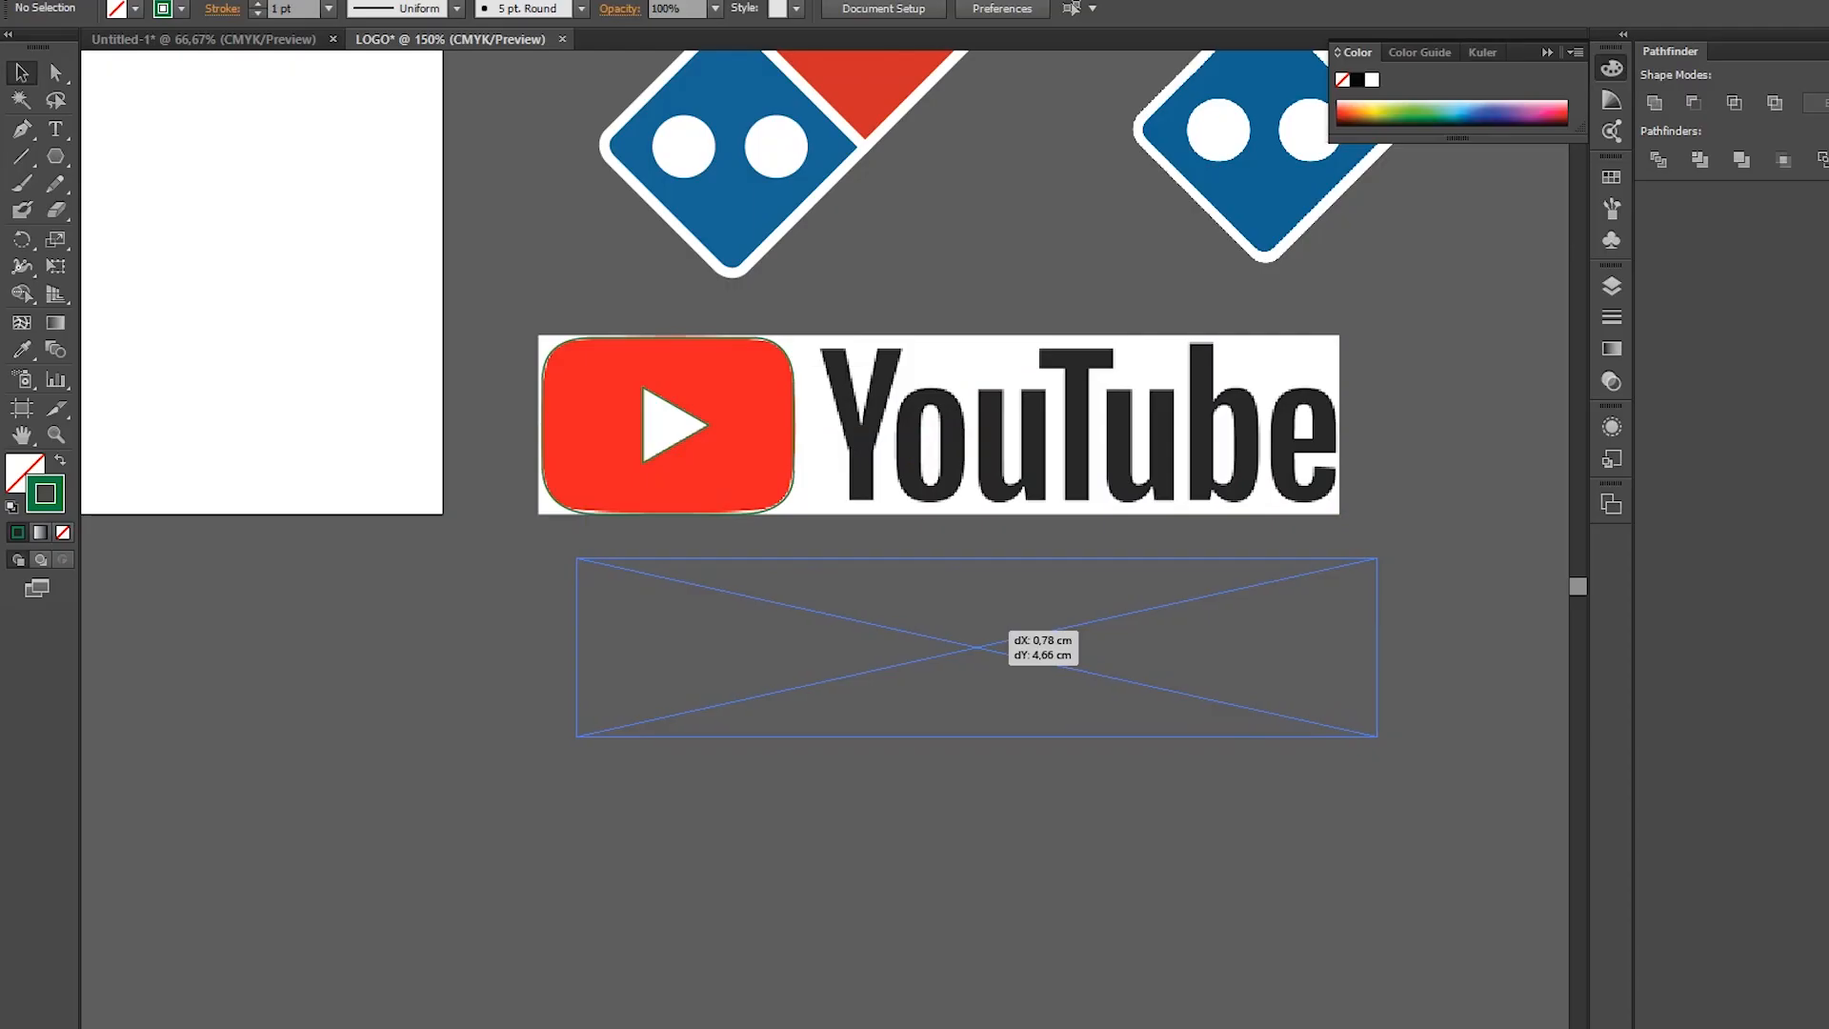
# - Move the YouTube image below the traced outlines and fill the rounded rectangle with its red and the triangle with white, both without a stroke
pyautogui.moveTo(1024, 636); pyautogui.dragTo(1024, 637)
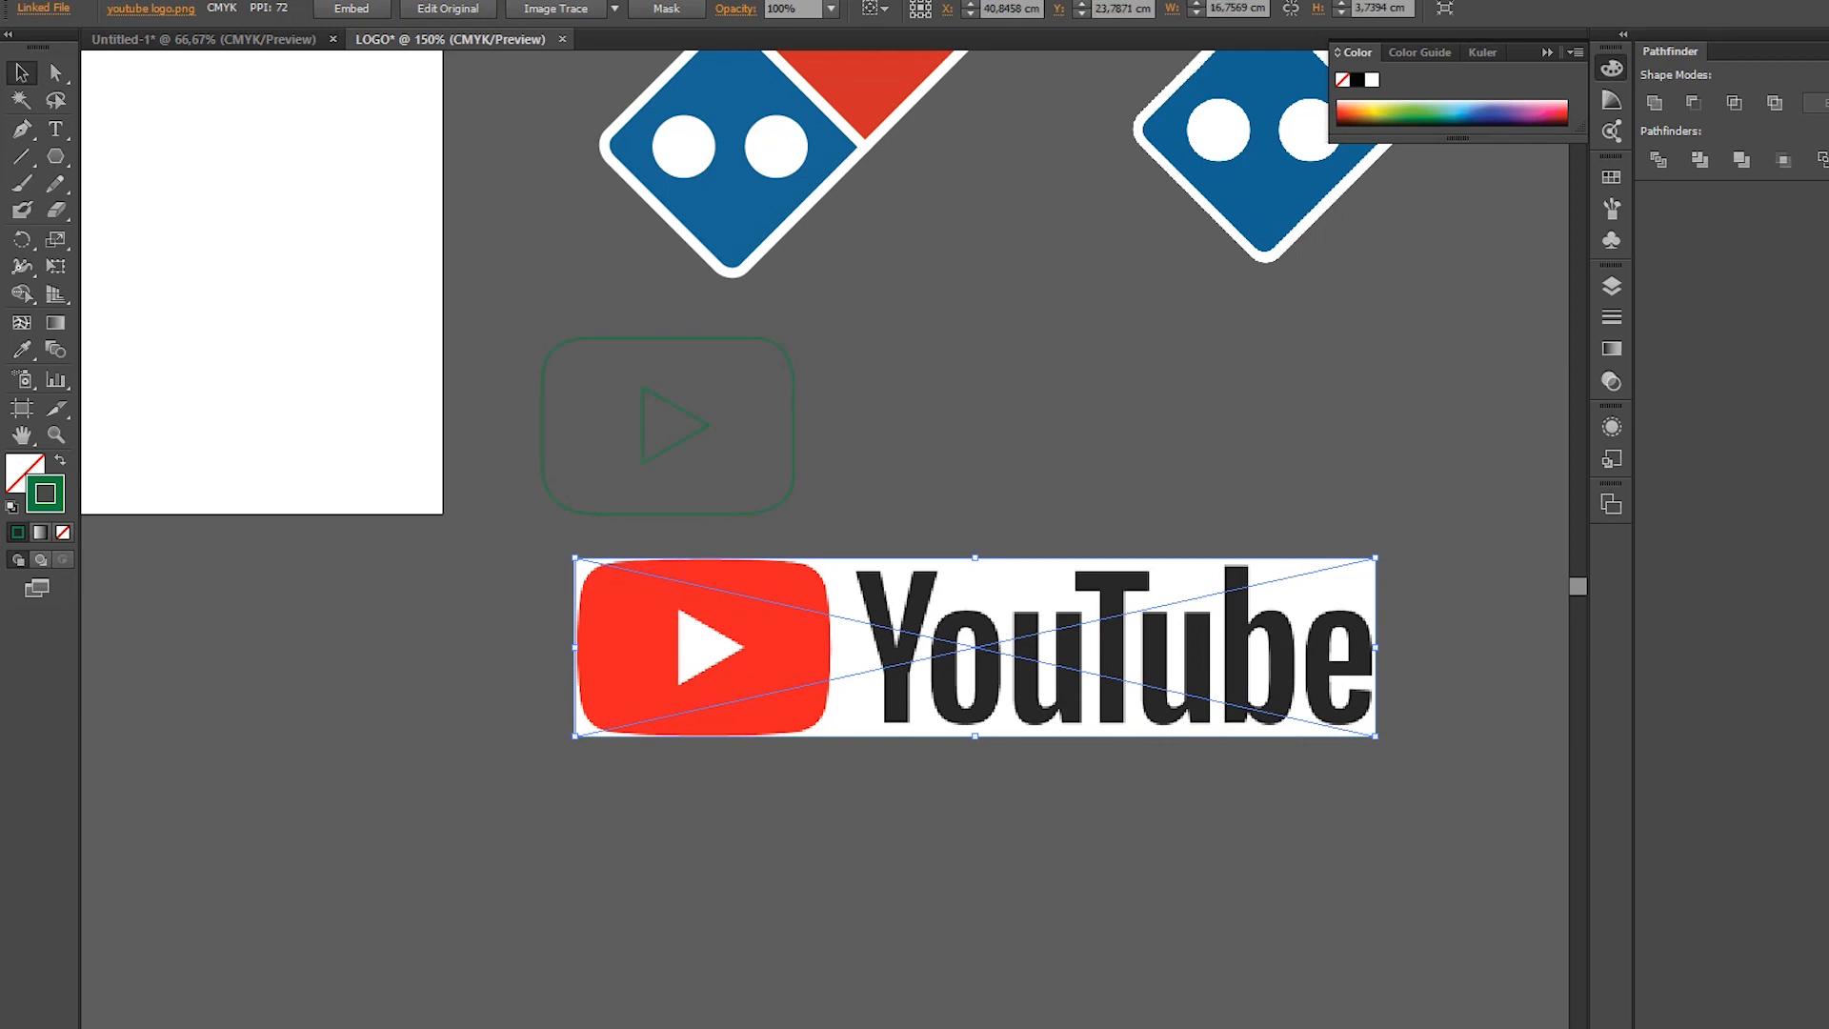
pyautogui.click(767, 337)
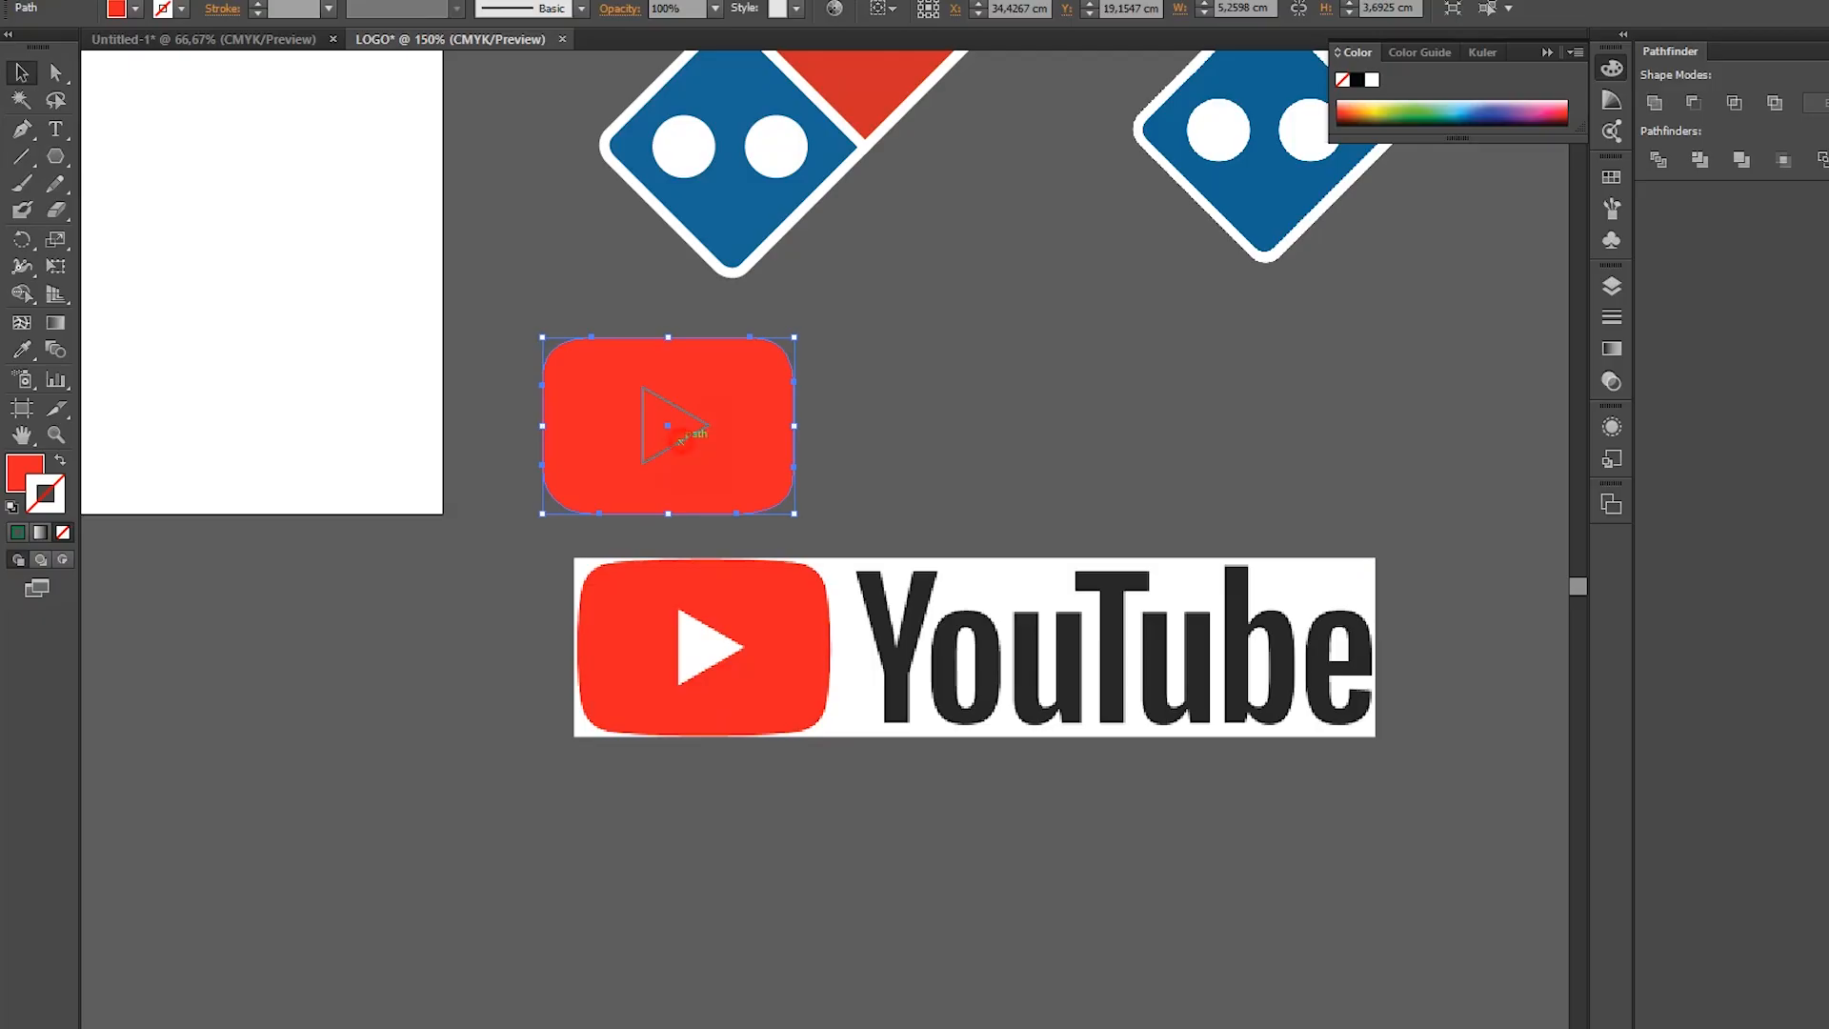
pyautogui.click(680, 440)
pyautogui.press('i')
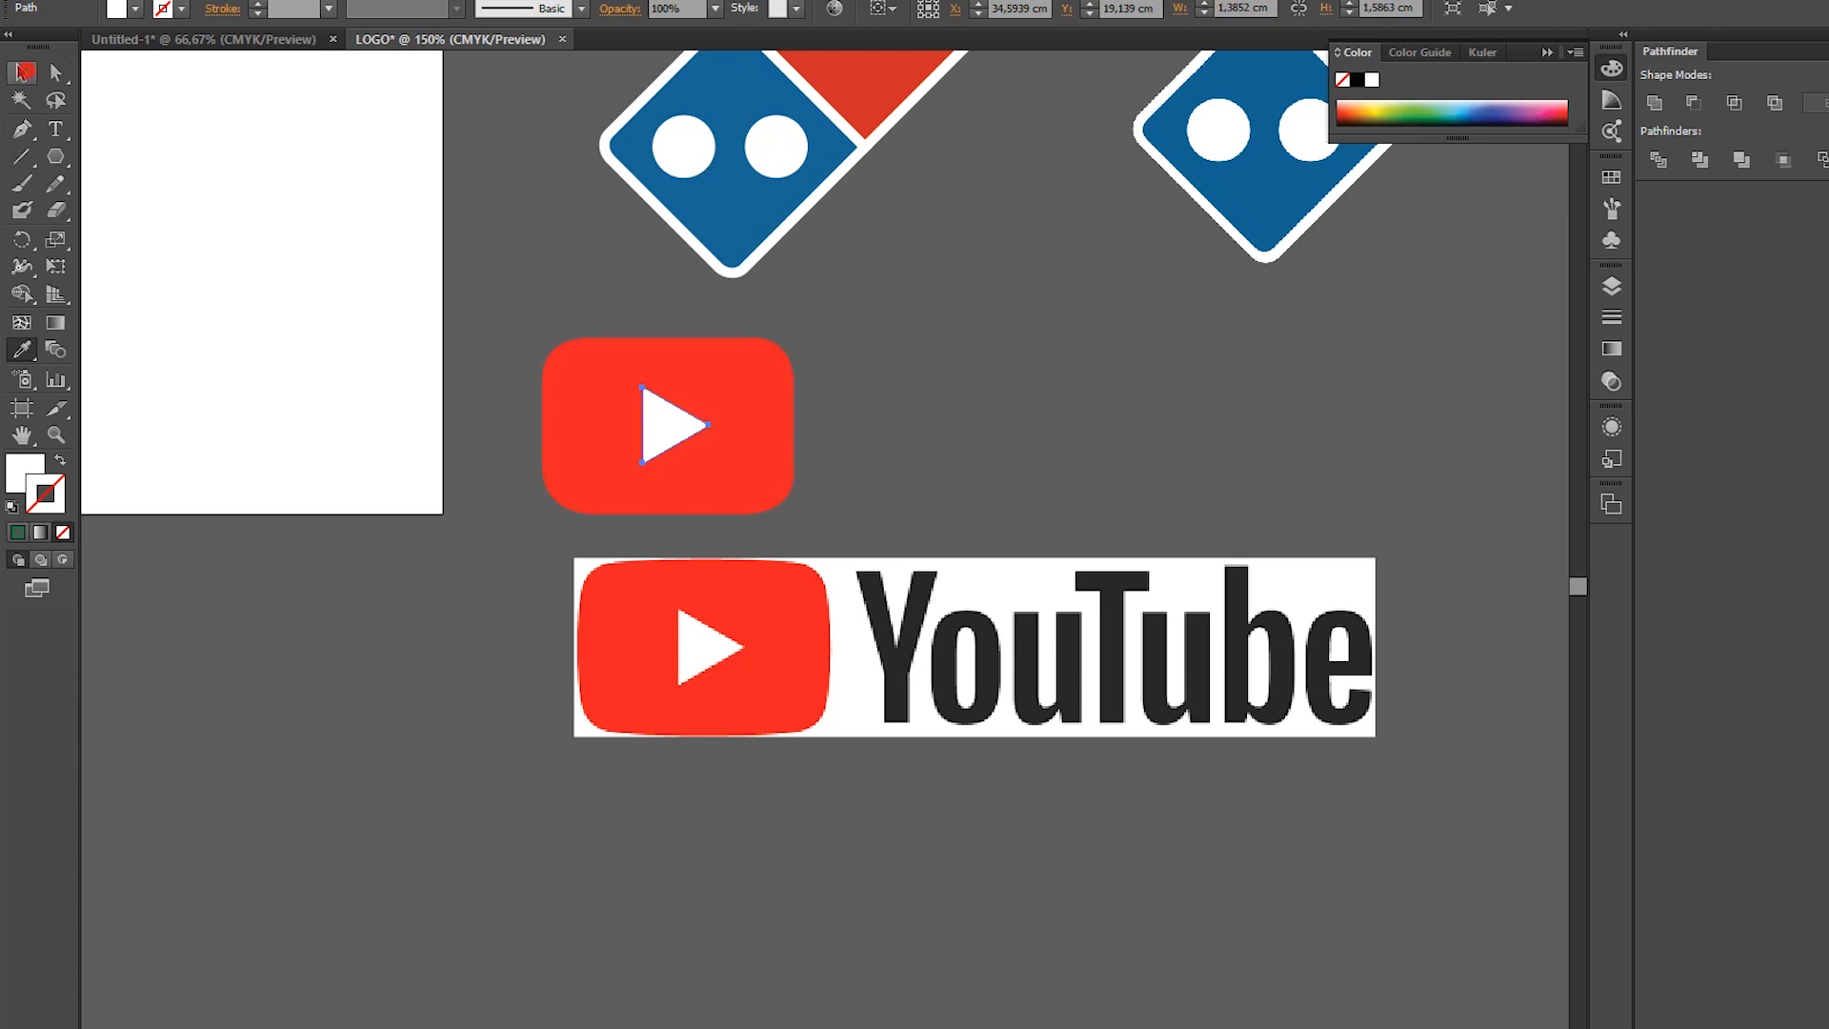
pyautogui.click(23, 71)
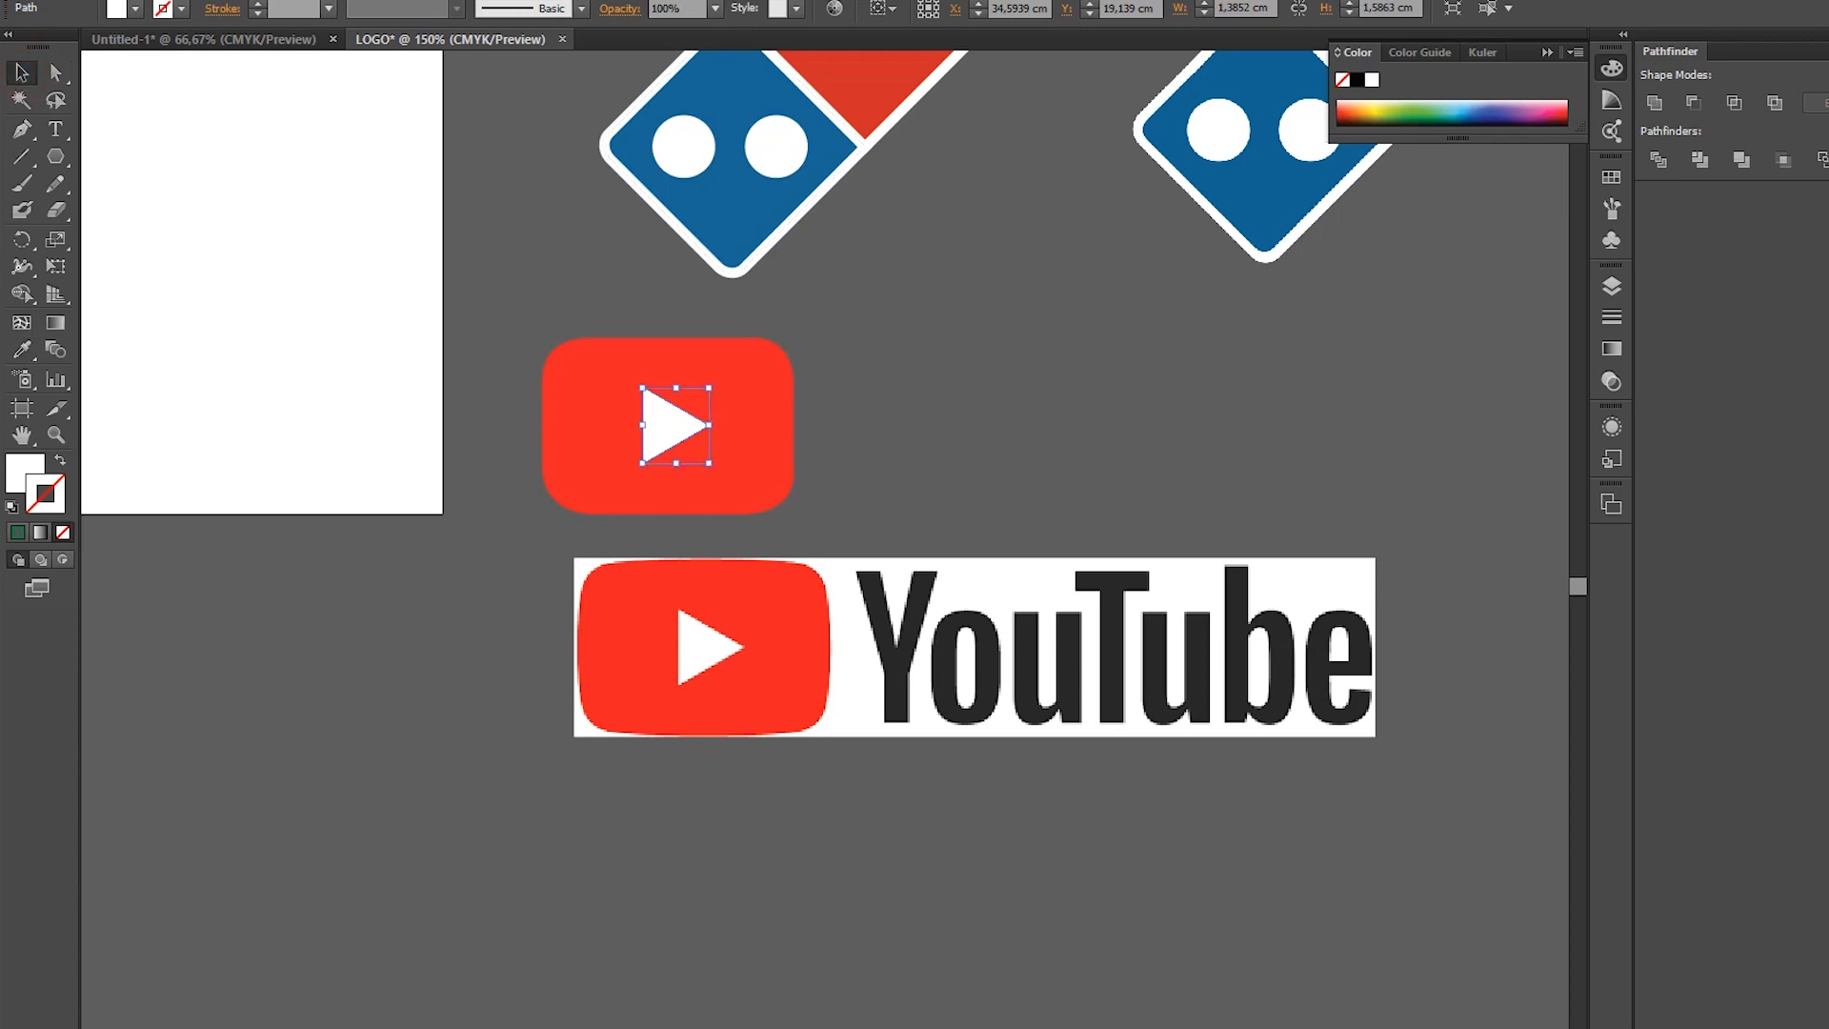